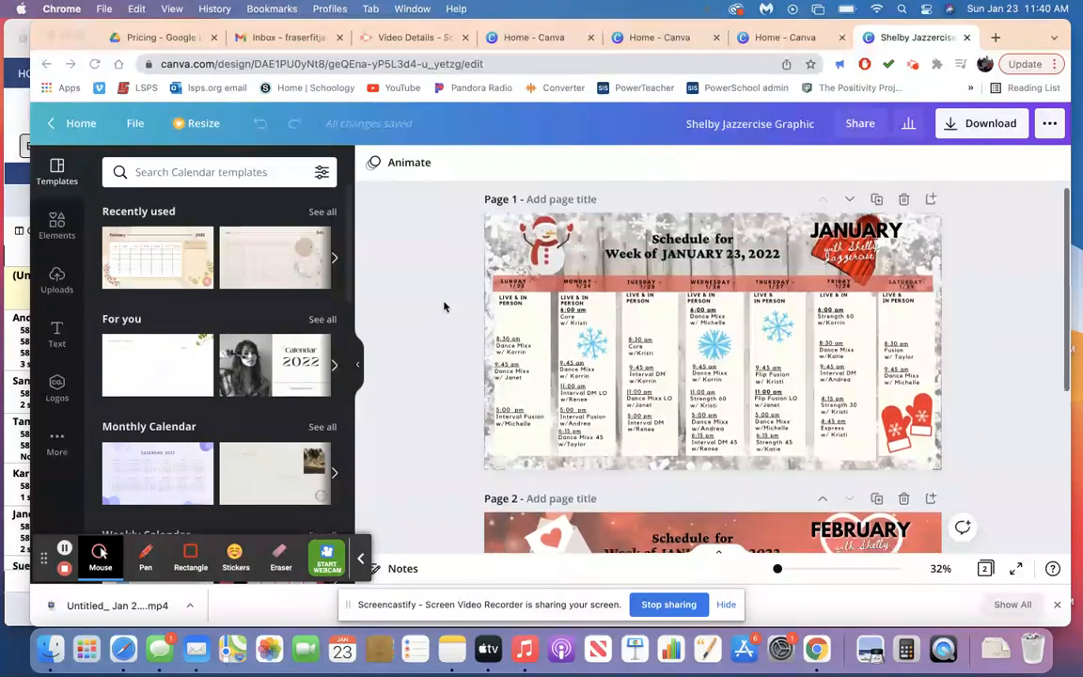
Compare the January schedule on page 1 with the February schedule on page 2.
scroll(556, 297, down, 5)
scroll(556, 297, down, 1)
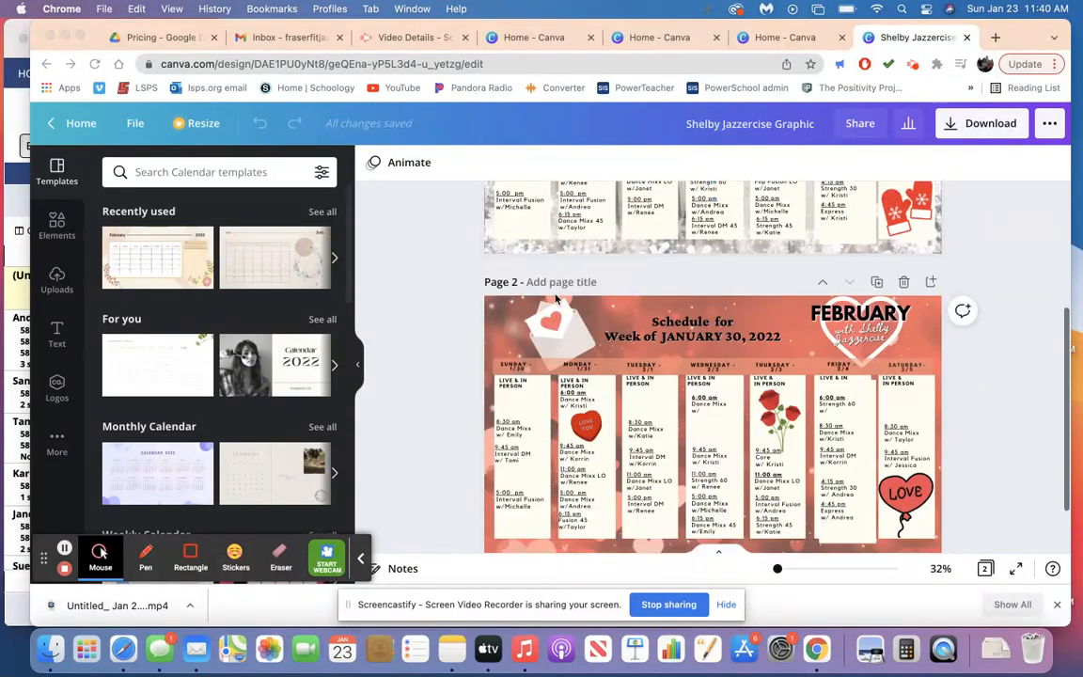
scroll(496, 362, down, 3)
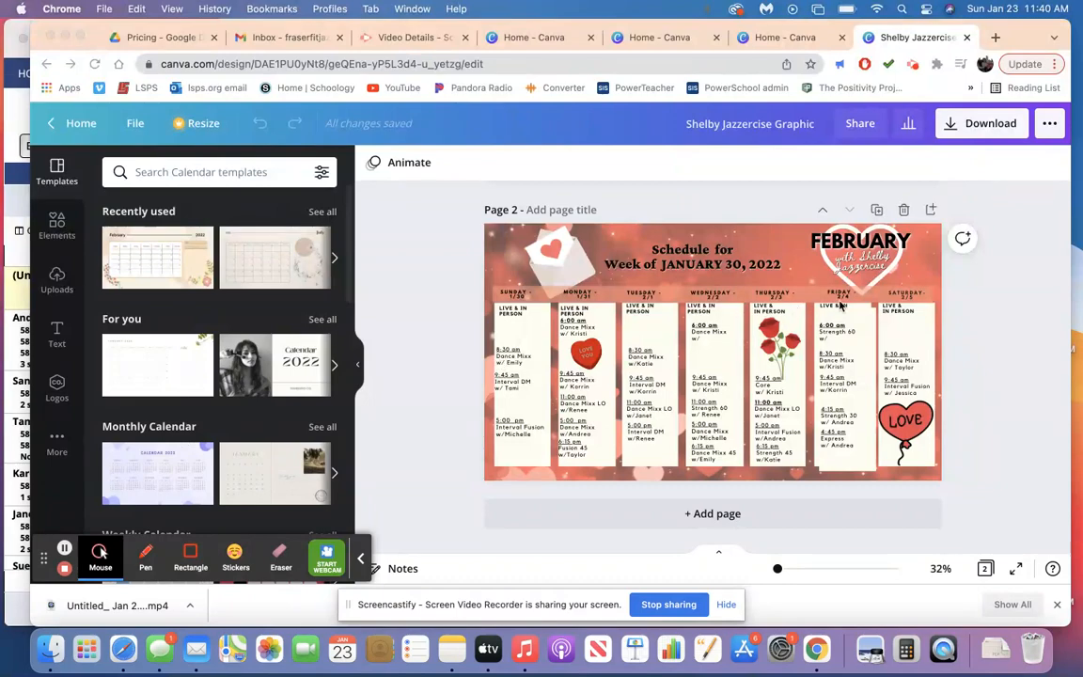
scroll(842, 306, up, 9)
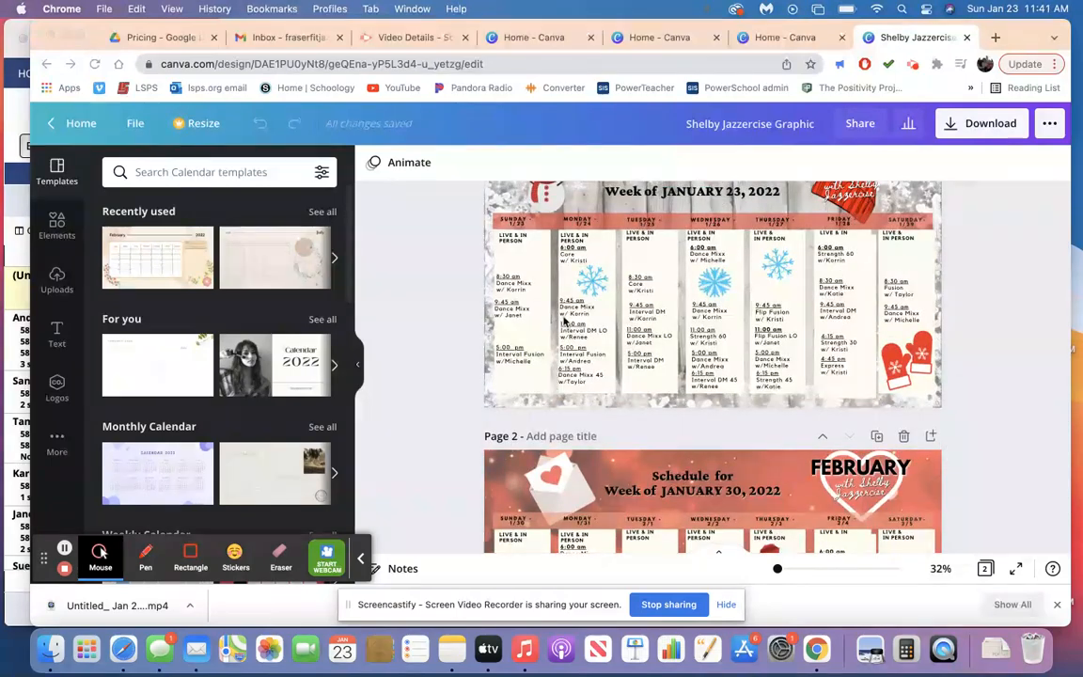
scroll(658, 267, down, 8)
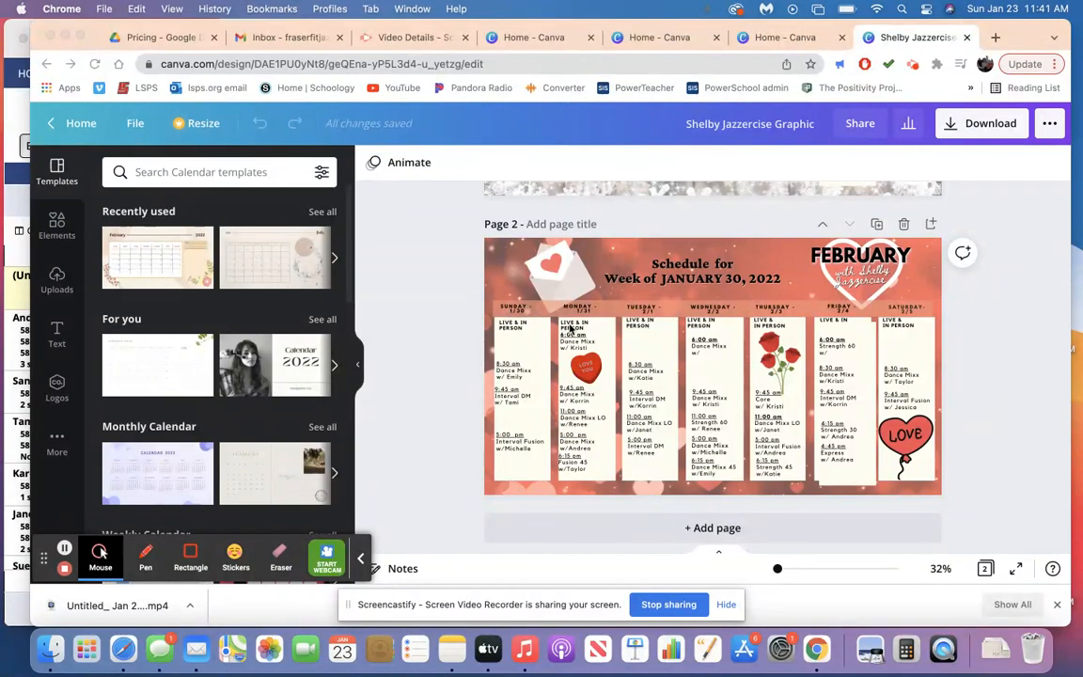
scroll(573, 338, up, 2)
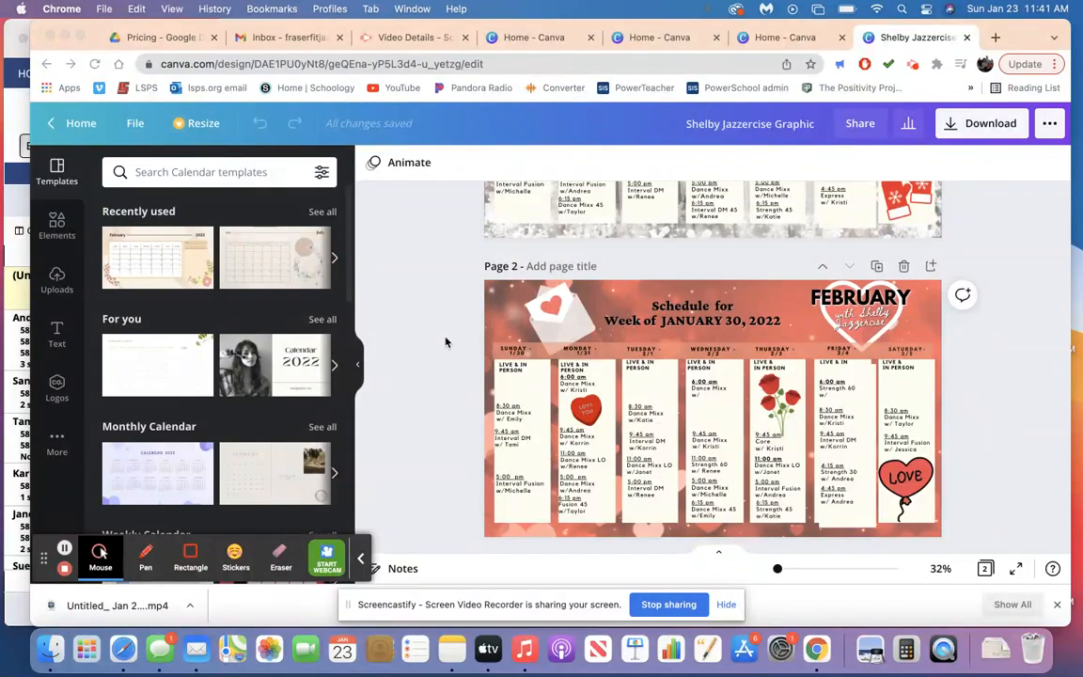
Duplicate the February schedule on page 2 three times to create pages 3, 4 and 5.
click(512, 311)
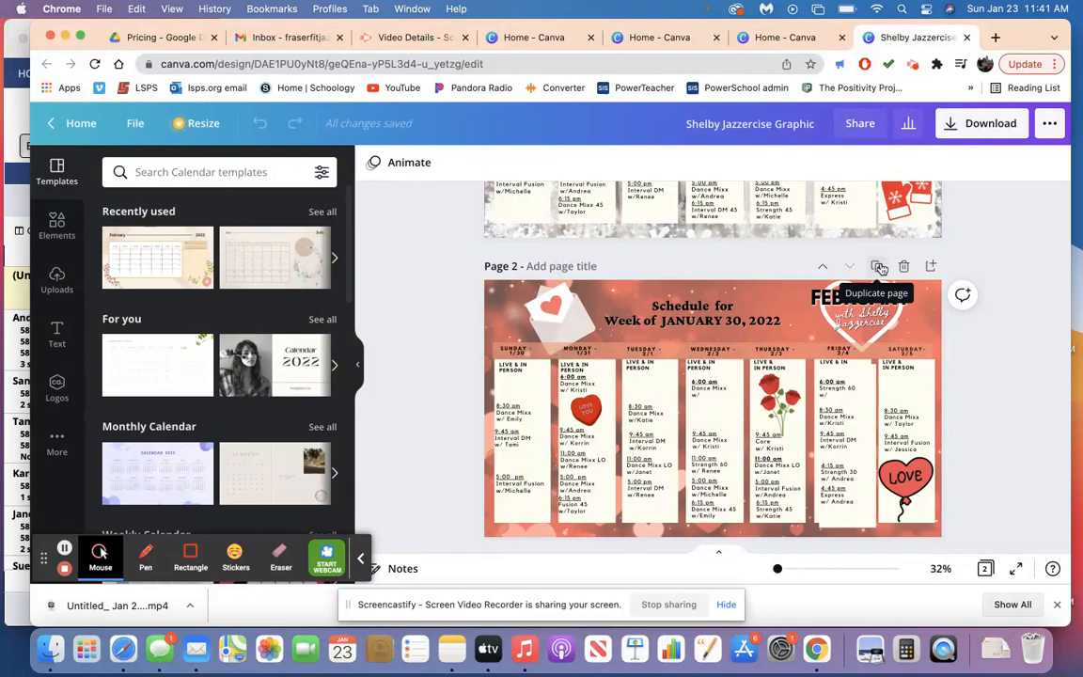
click(879, 269)
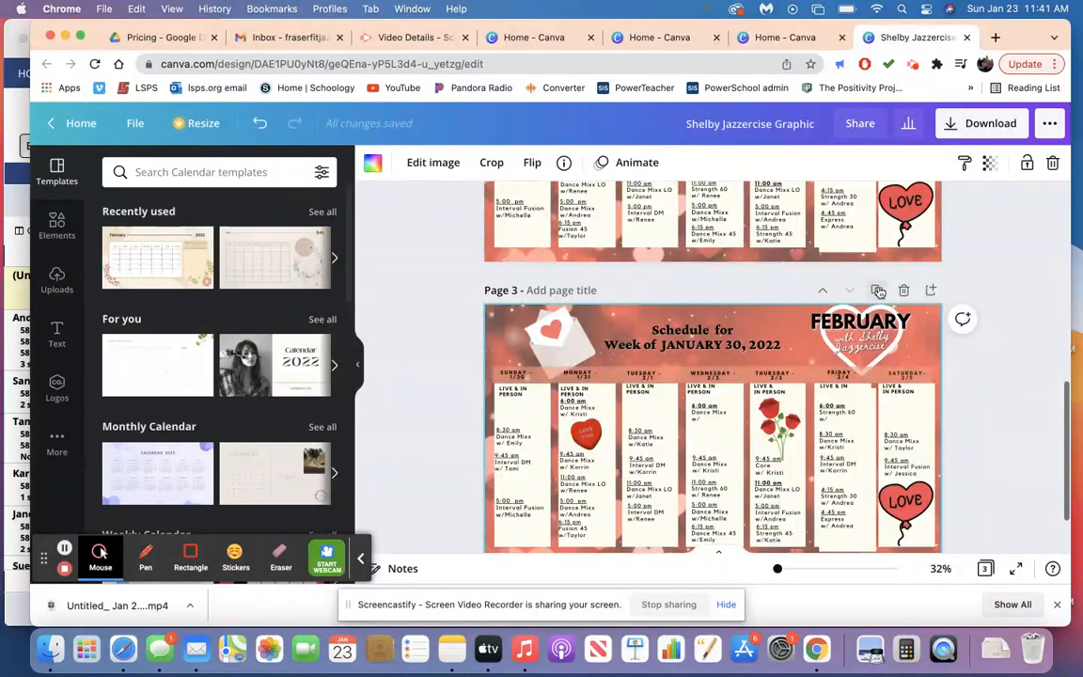
click(879, 288)
click(877, 321)
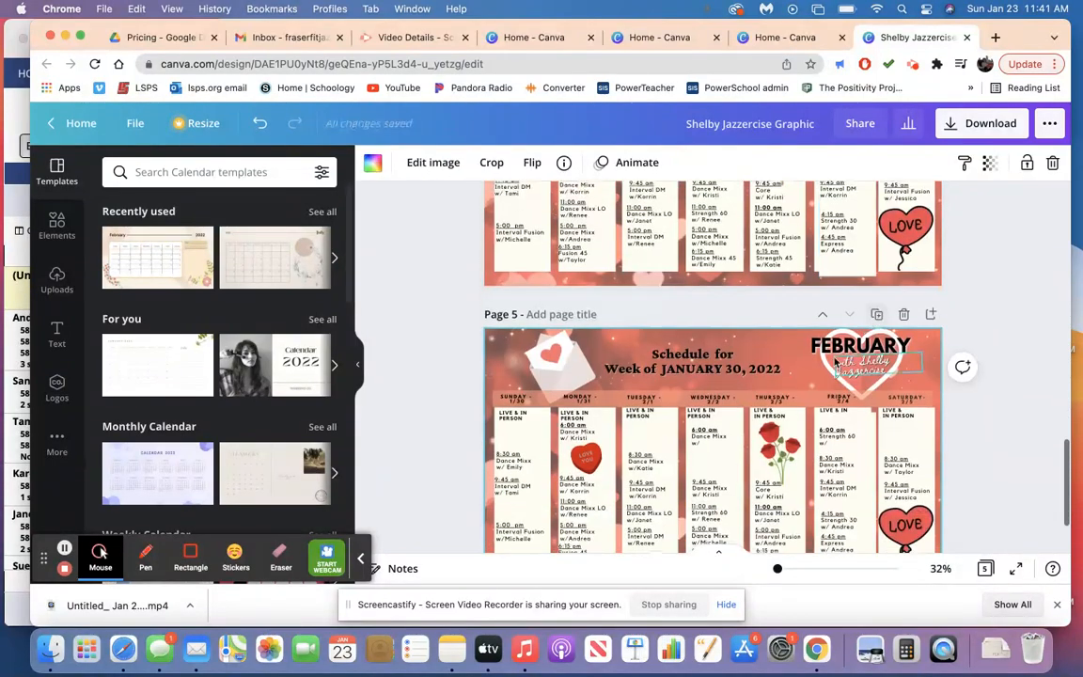
Delete the extra white rectangle that extends below the Friday column on page 2.
scroll(836, 363, up, 10)
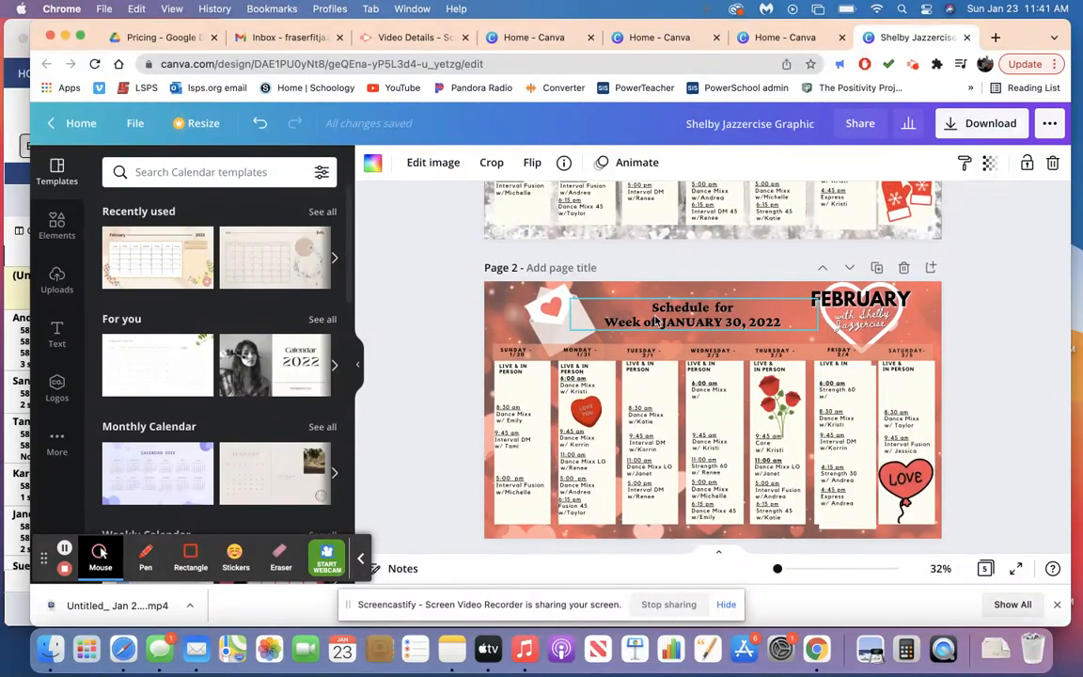
scroll(667, 370, down, 1)
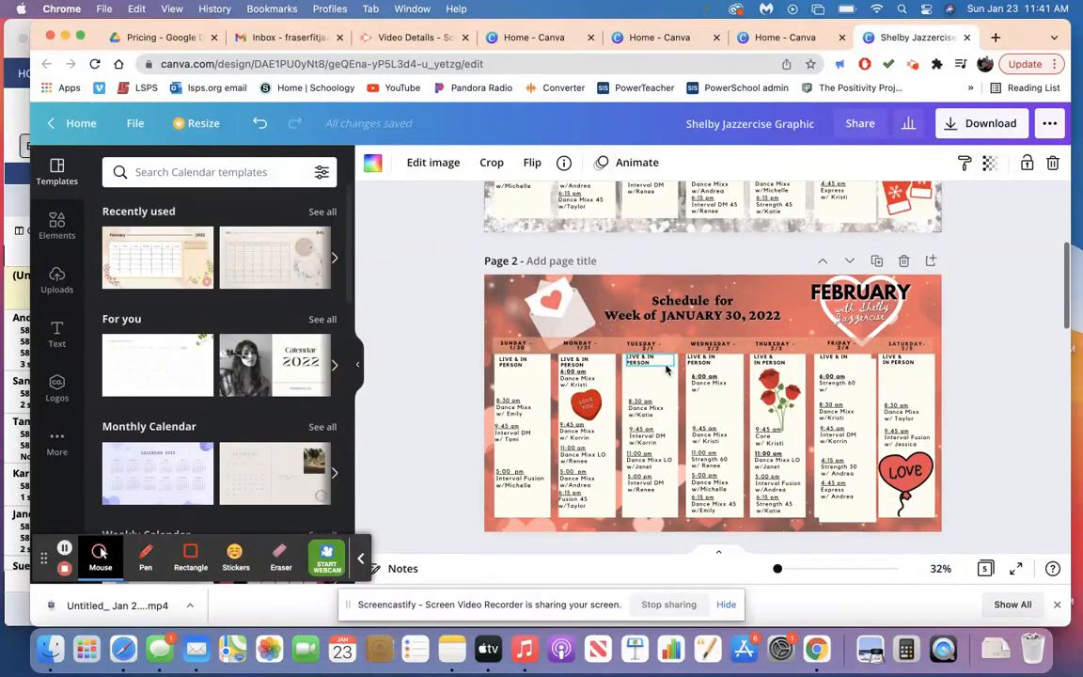
scroll(667, 369, down, 5)
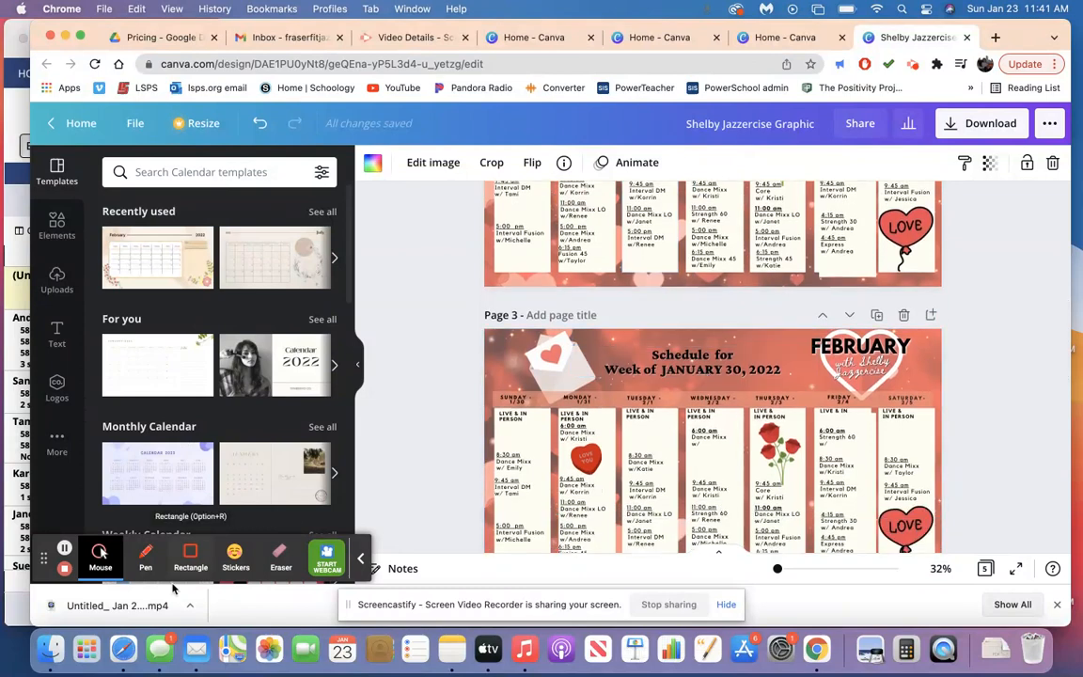
scroll(561, 435, up, 2)
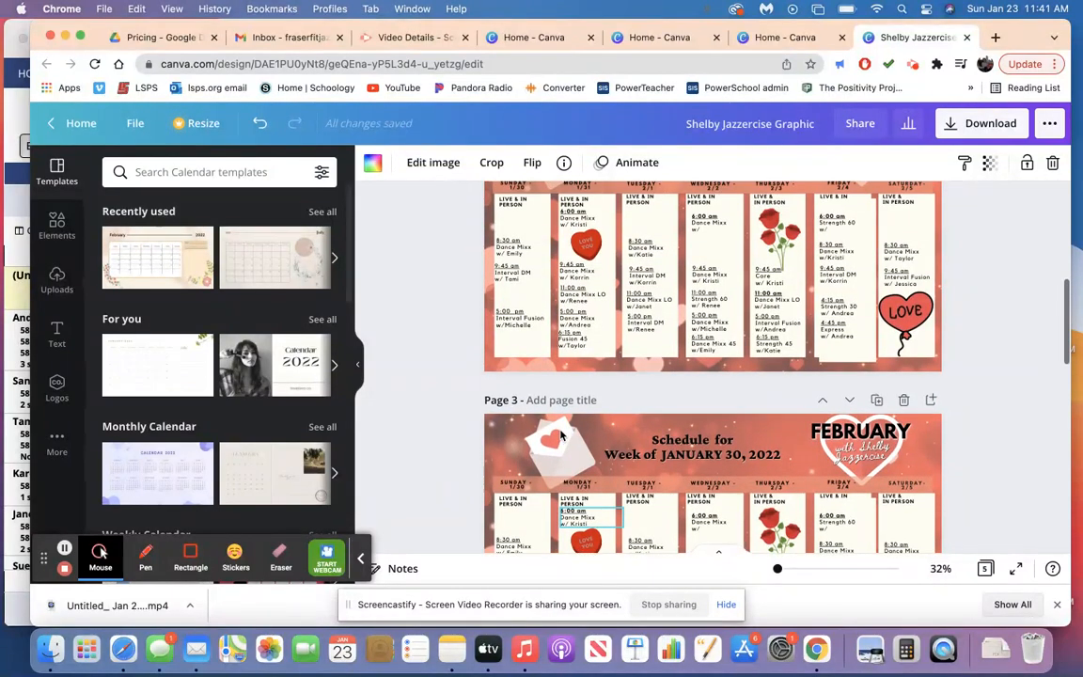
click(840, 350)
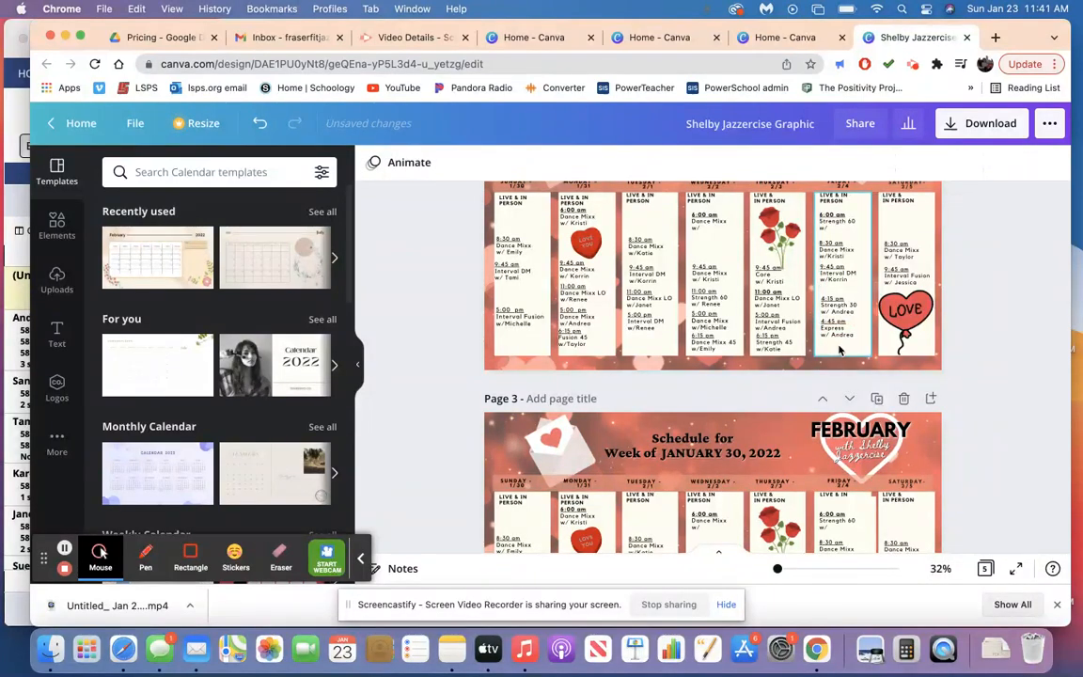
scroll(840, 350, up, 5)
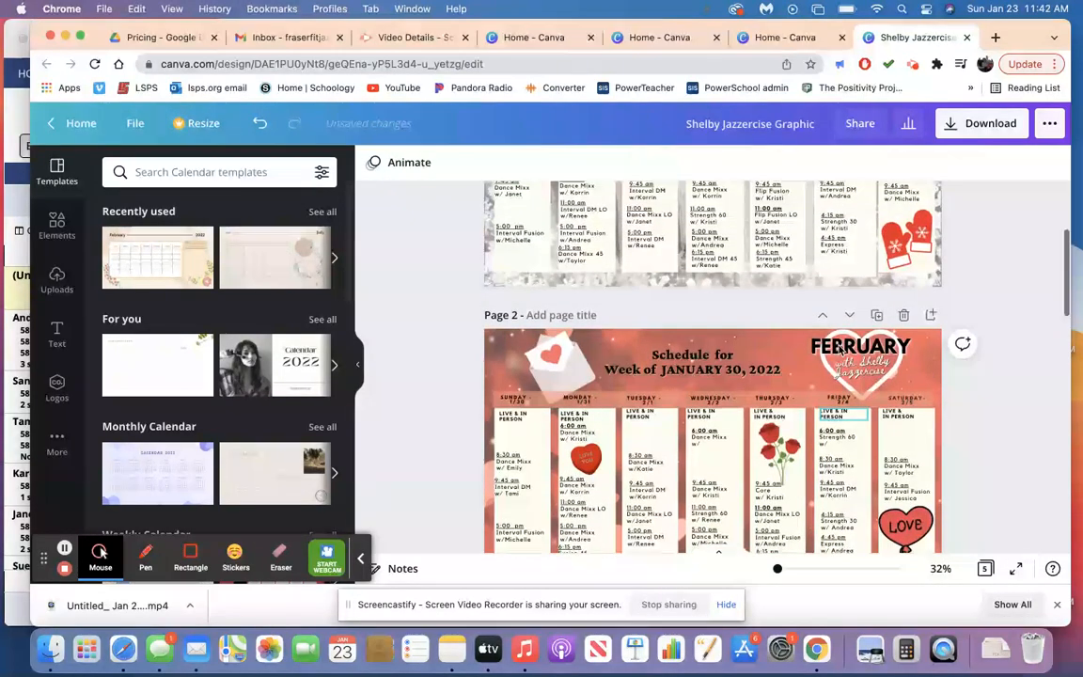
scroll(840, 350, down, 2)
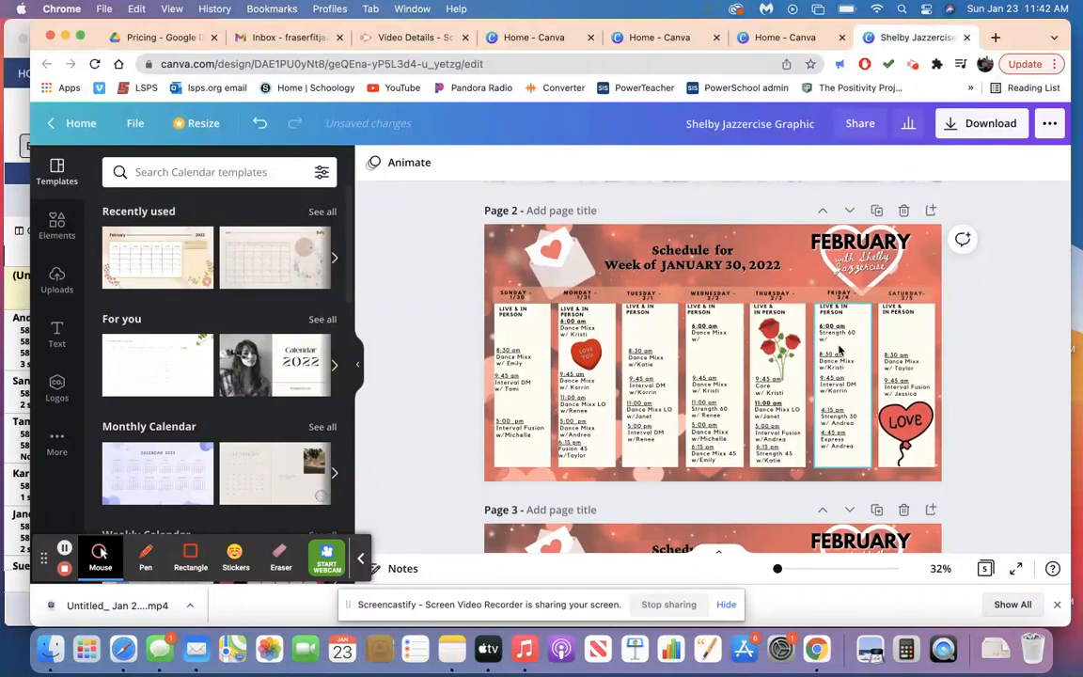
Change the week date in the page 3 heading to FEBRUARY 6, 2022.
scroll(840, 349, down, 4)
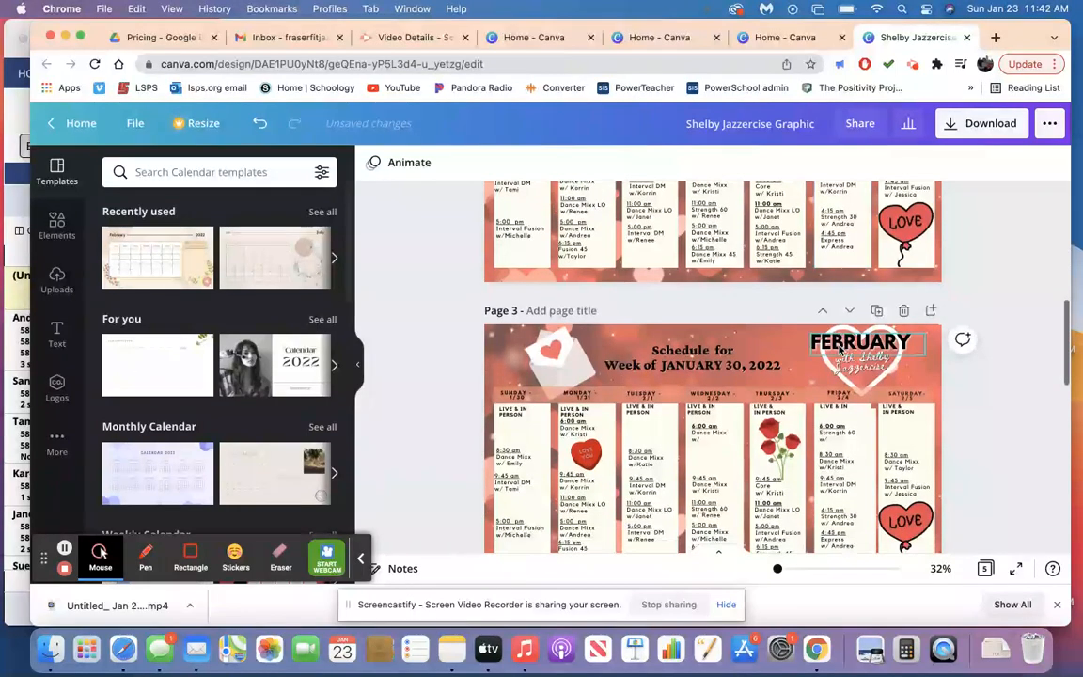
click(746, 354)
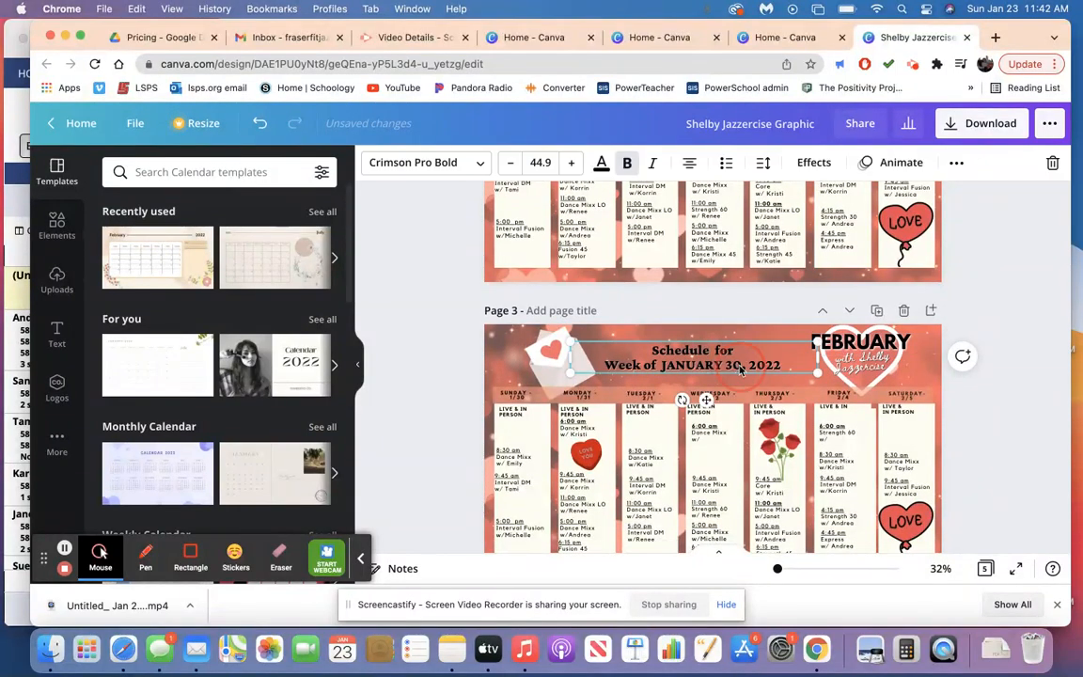
click(741, 366)
key(BackSpace)
key(BackSpace)
key(BackSpace)
key(BackSpace)
key(BackSpace)
key(BackSpace)
key(BackSpace)
key(BackSpace)
key(BackSpace)
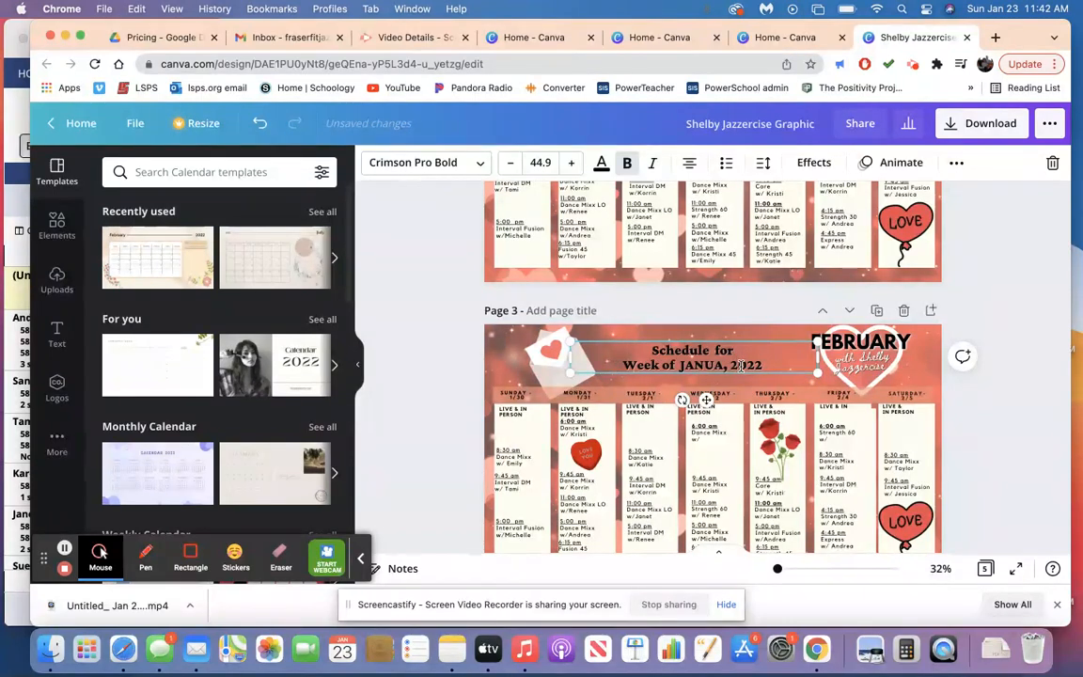
key(BackSpace)
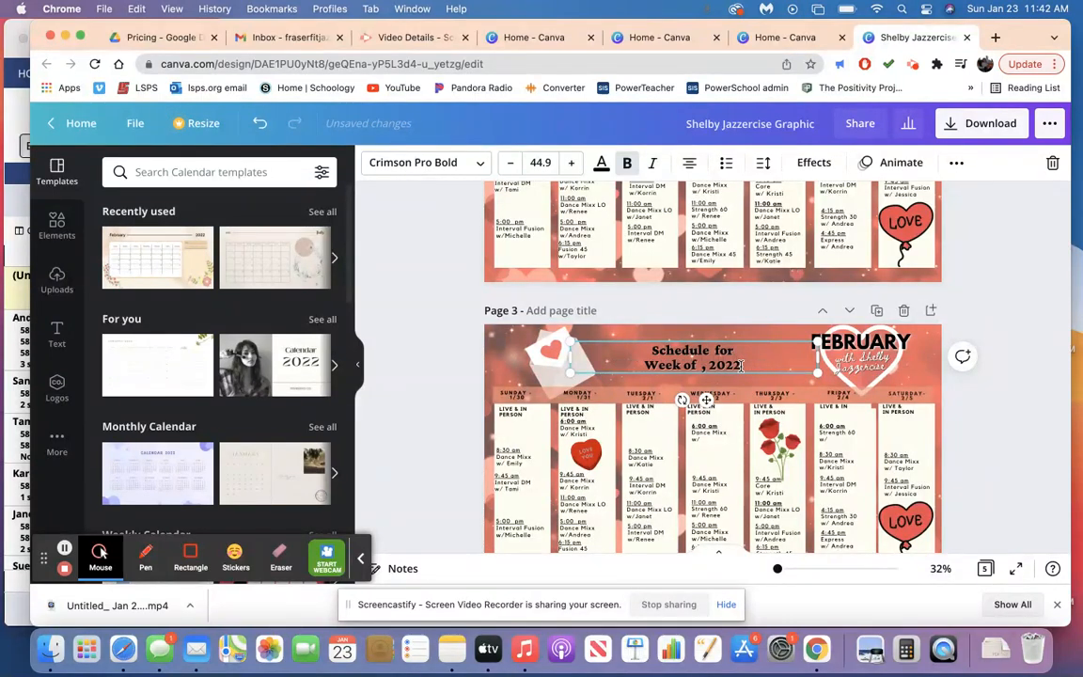
text(FEBRUARY)
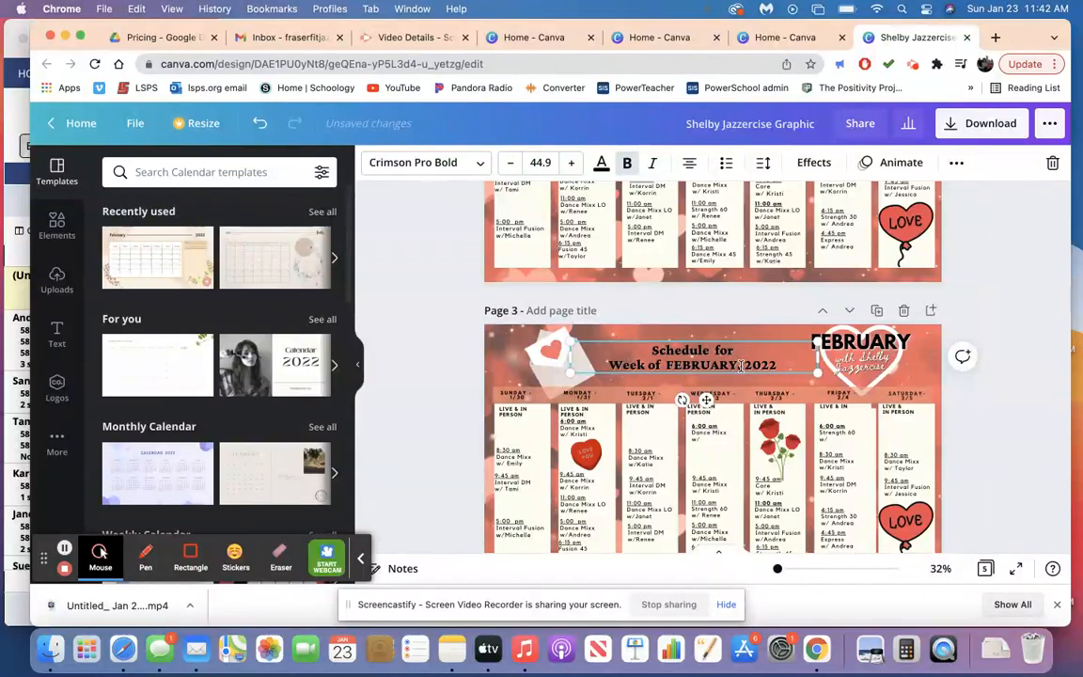
text( 1)
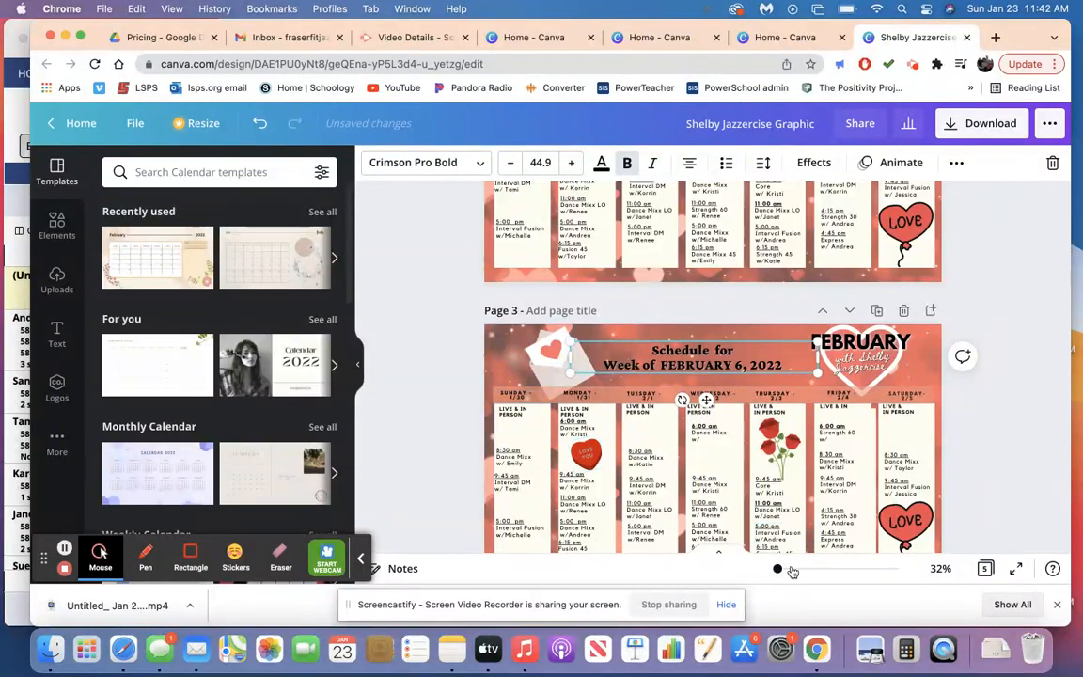
Set the date in the Sunday column header on page 3 to 2/6.
click(793, 571)
scroll(607, 475, left, 1)
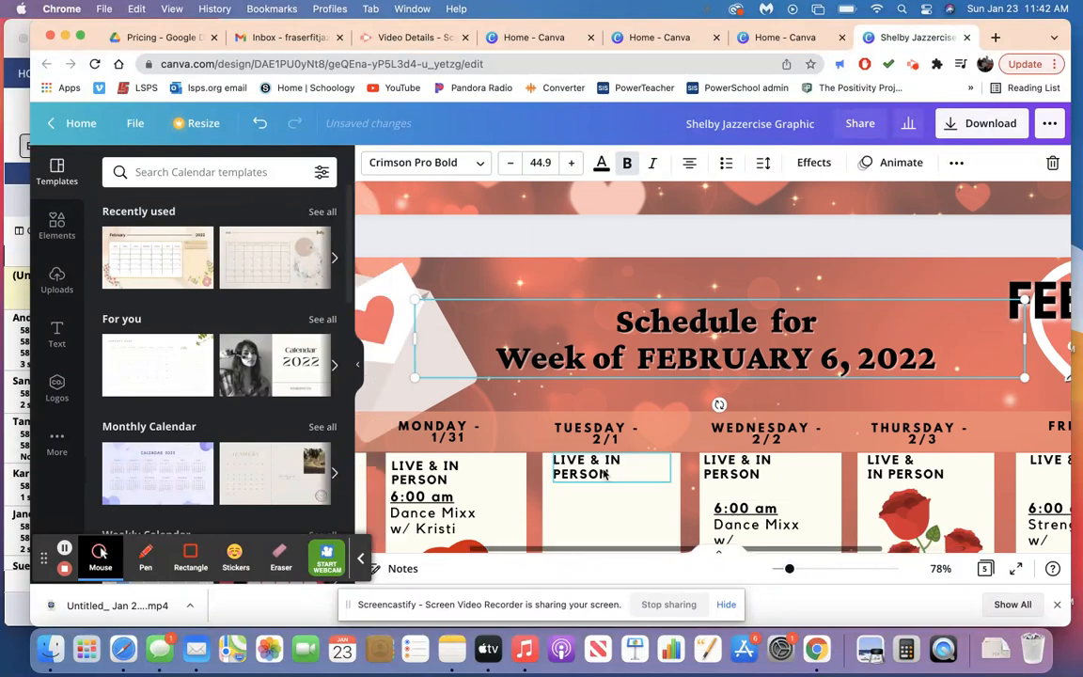
scroll(607, 475, left, 3)
click(499, 440)
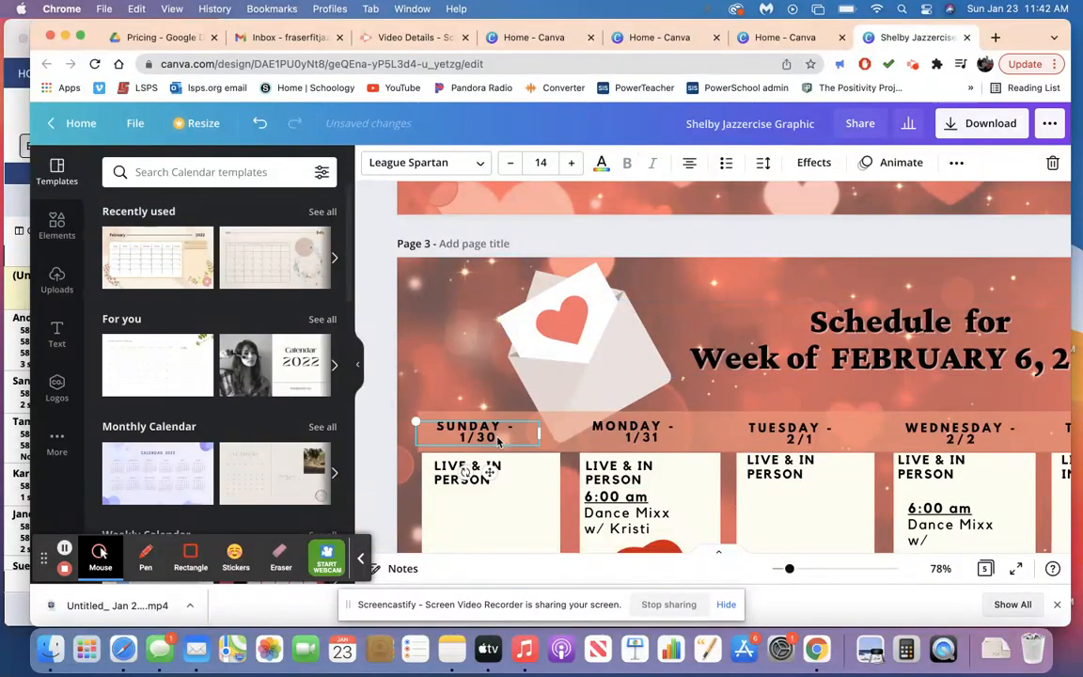
key(BackSpace)
key(BackSpace)
key(BackSpace)
text(2/6)
Set the date in the Monday column header on page 3 to 2/7.
click(659, 439)
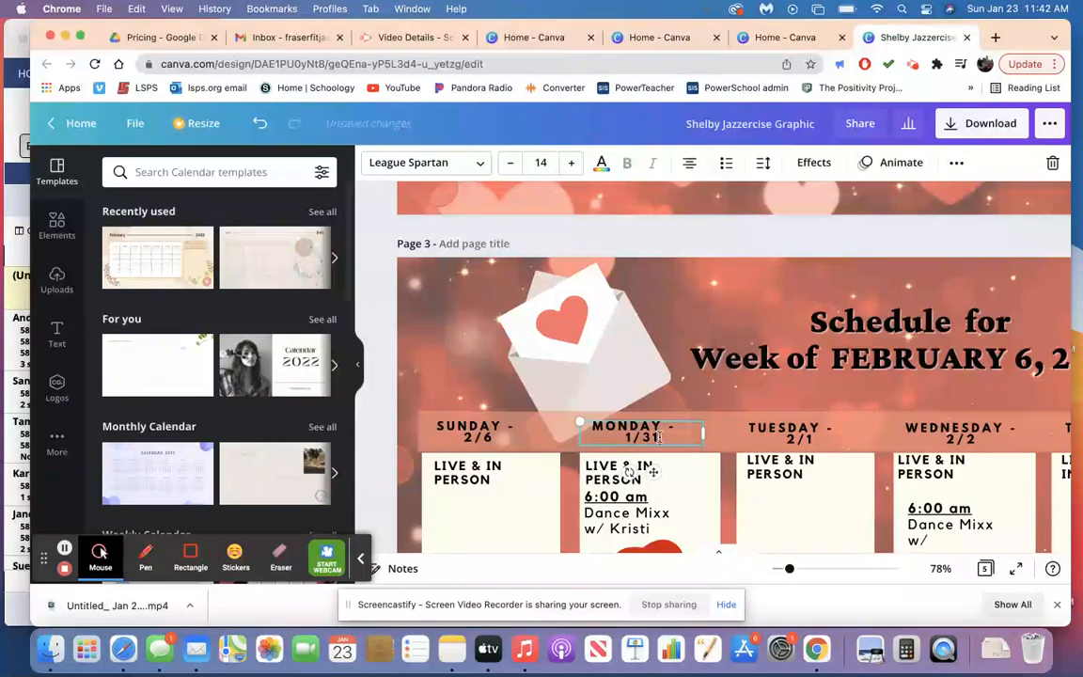
key(BackSpace)
key(BackSpace)
key(BackSpace)
key(BackSpace)
key(BackSpace)
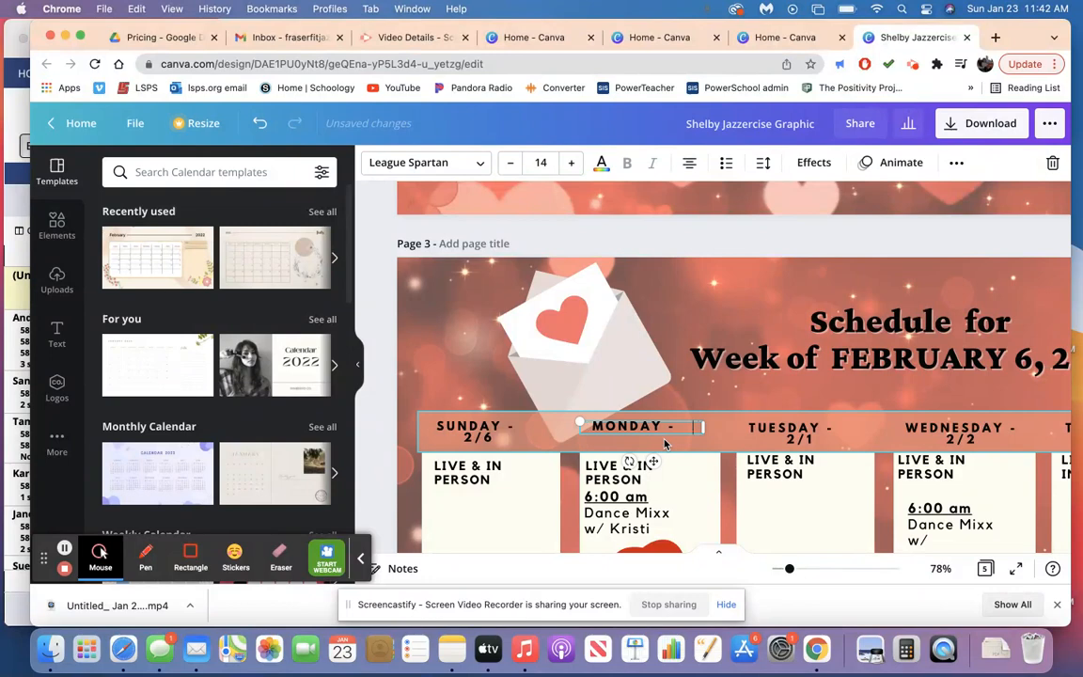
text(2/7)
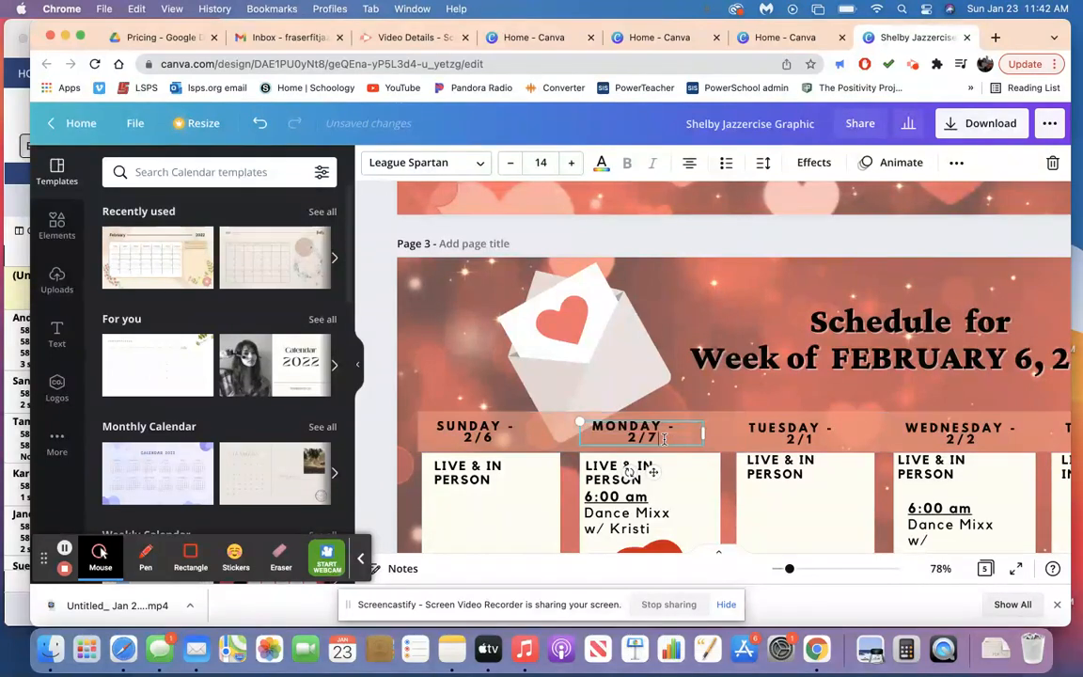
Set the page 3 column header dates to 2/8 for Tuesday and 2/9 for Wednesday.
double_click(817, 438)
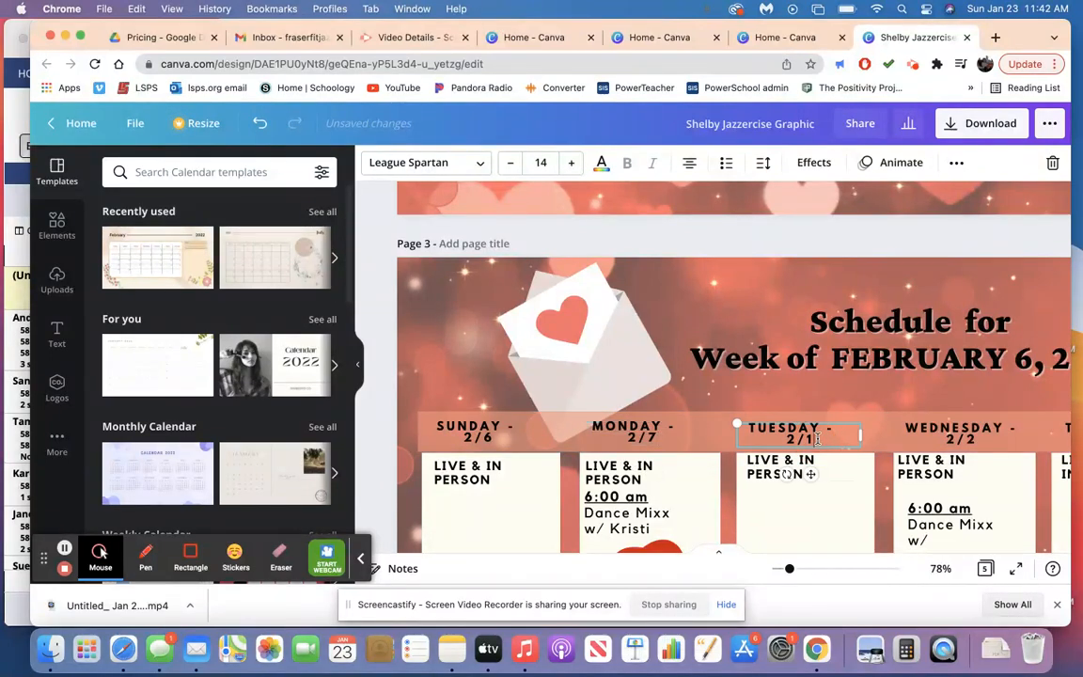
key(BackSpace)
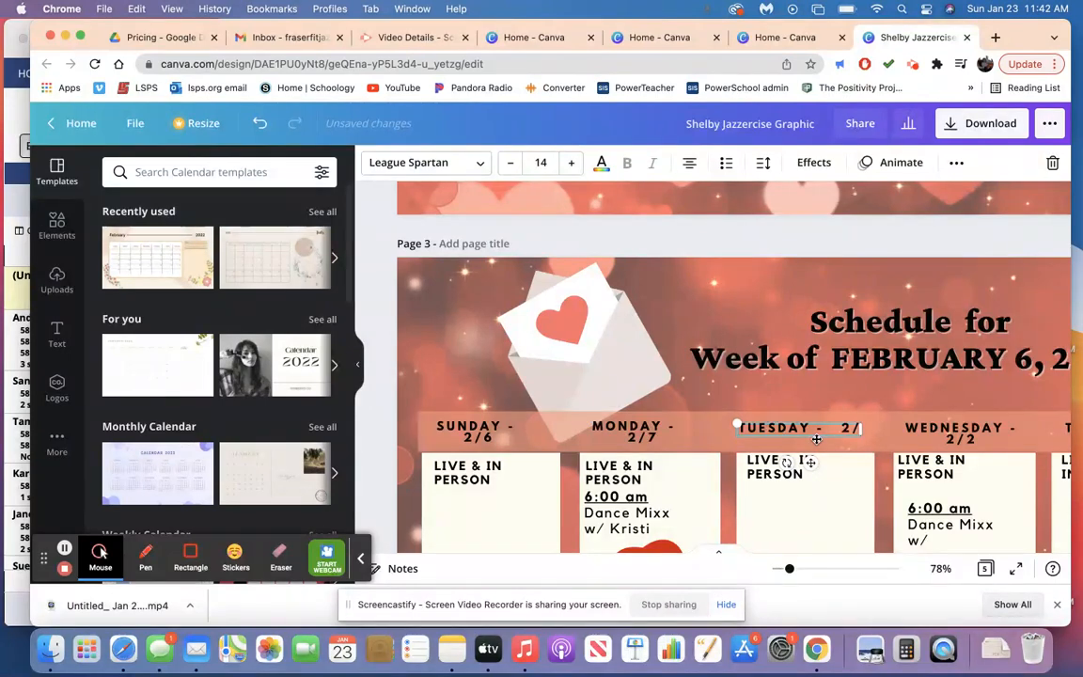
text(8)
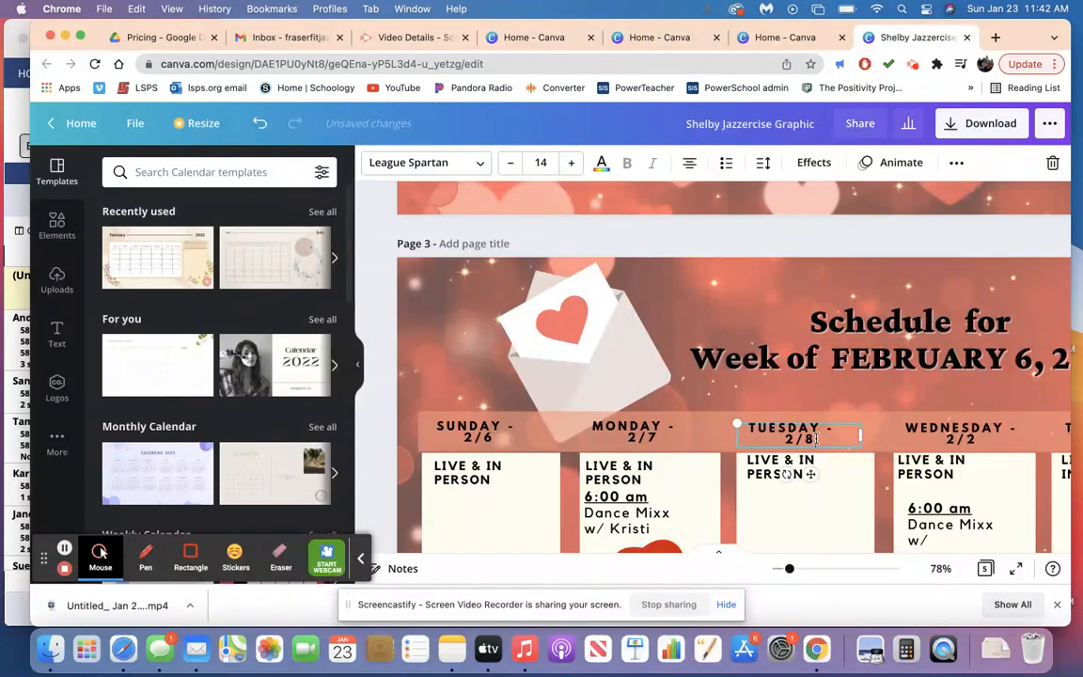
click(976, 443)
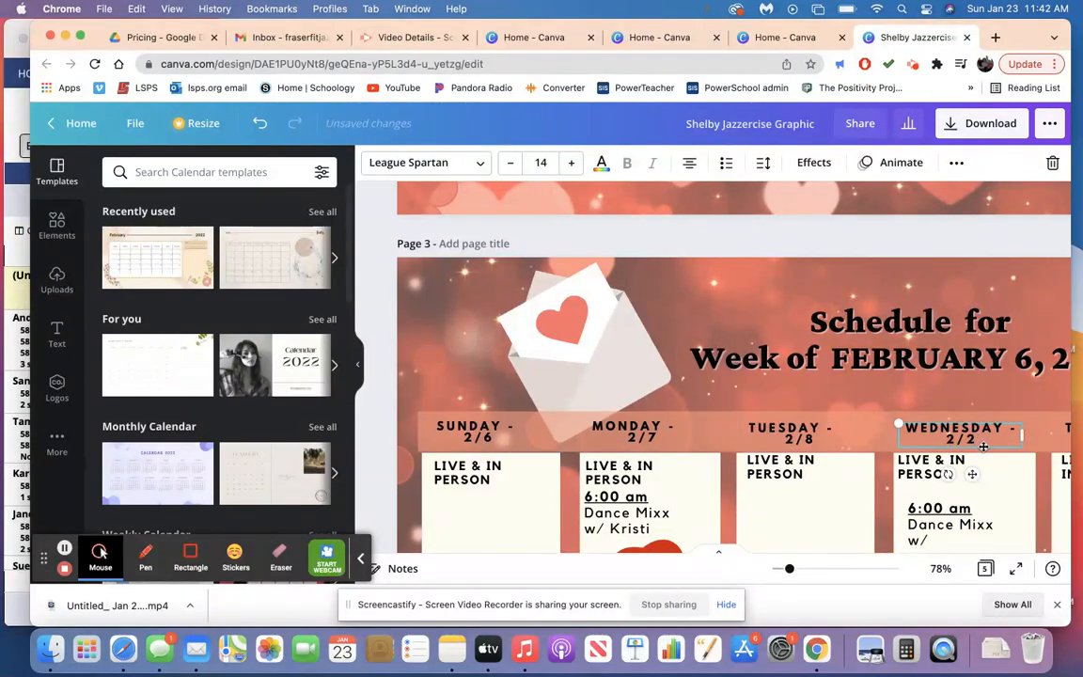
key(BackSpace)
text(9)
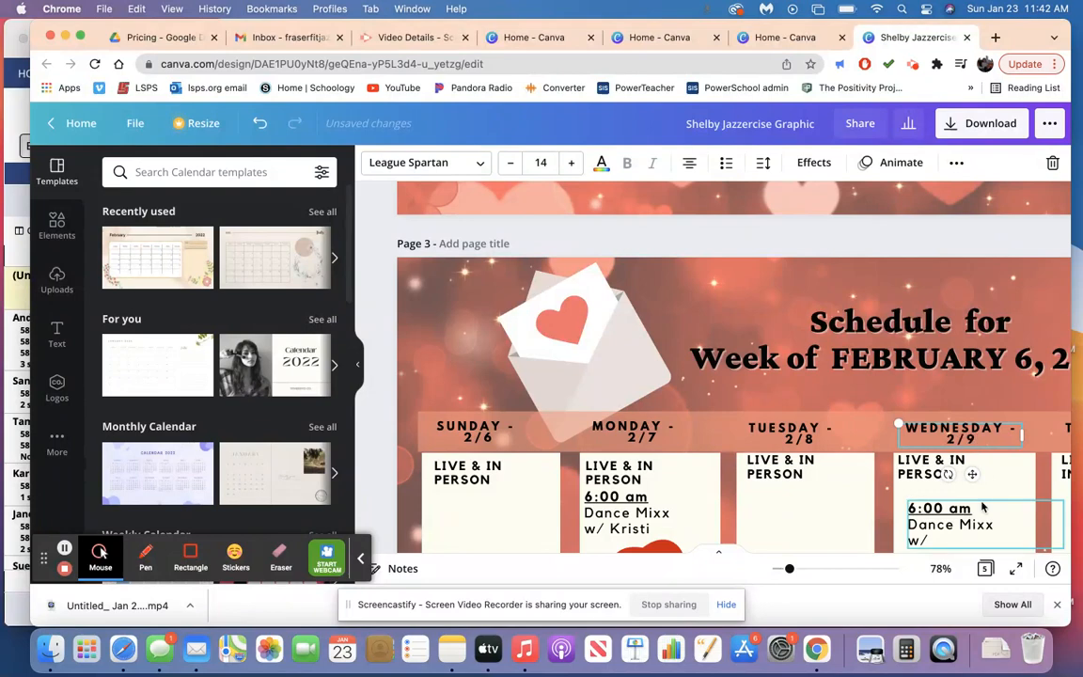
Set the page 3 column header dates to 2/10 for Thursday and 2/11 for Friday.
scroll(984, 508, right, 3)
scroll(983, 508, right, 2)
click(873, 438)
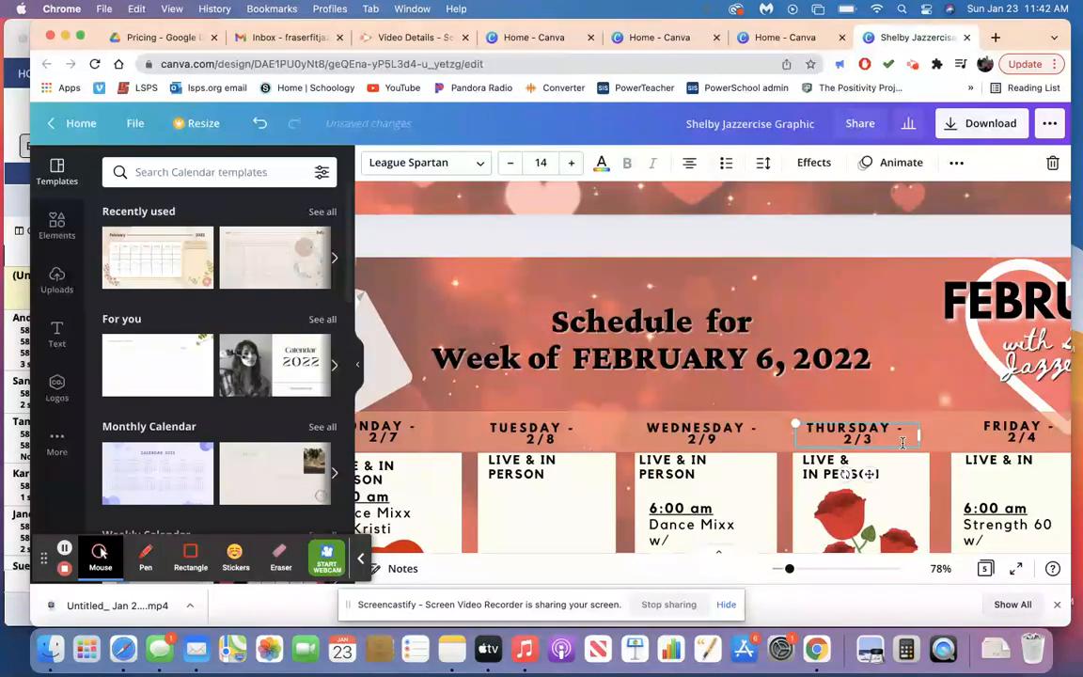
key(BackSpace)
text(10)
scroll(903, 454, right, 3)
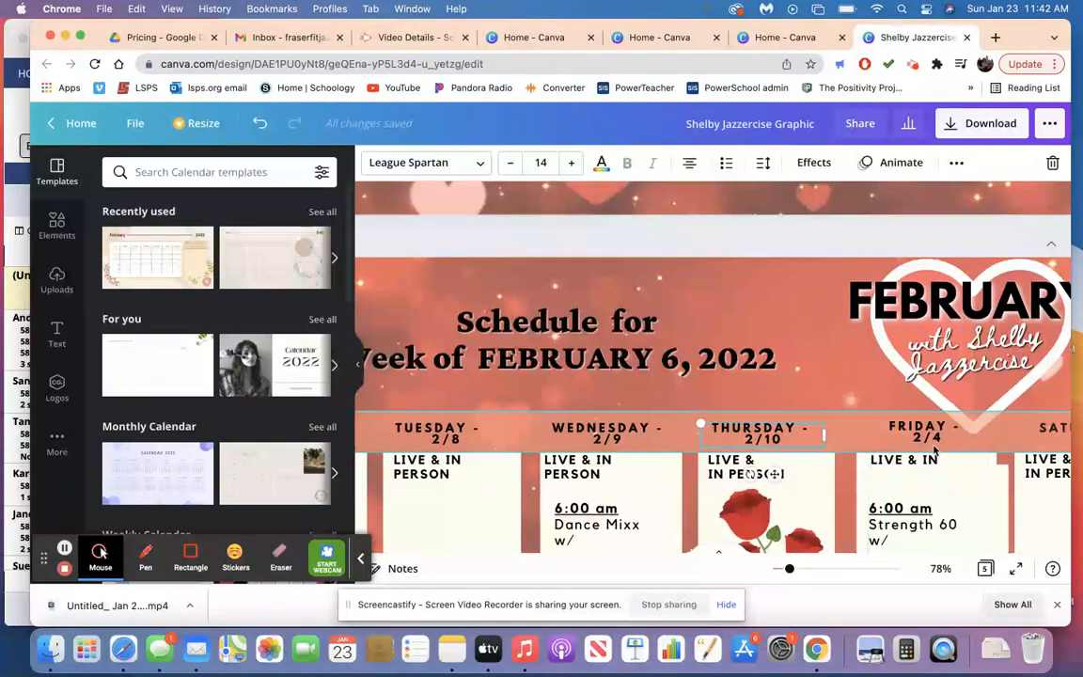
click(939, 436)
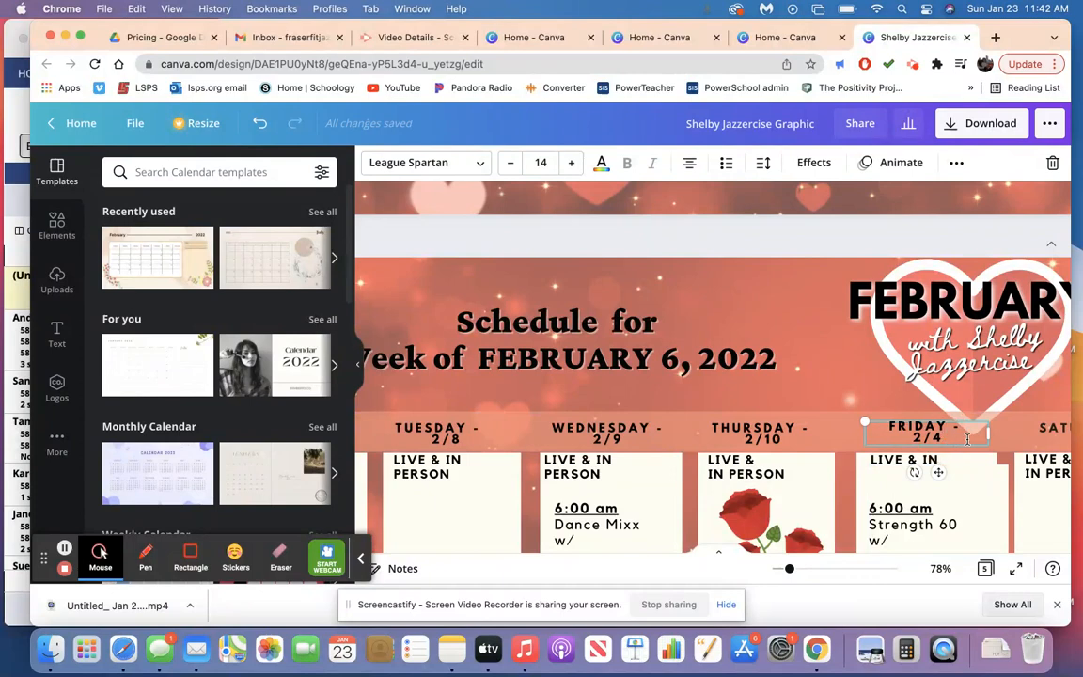
key(BackSpace)
text(11)
scroll(912, 463, right, 3)
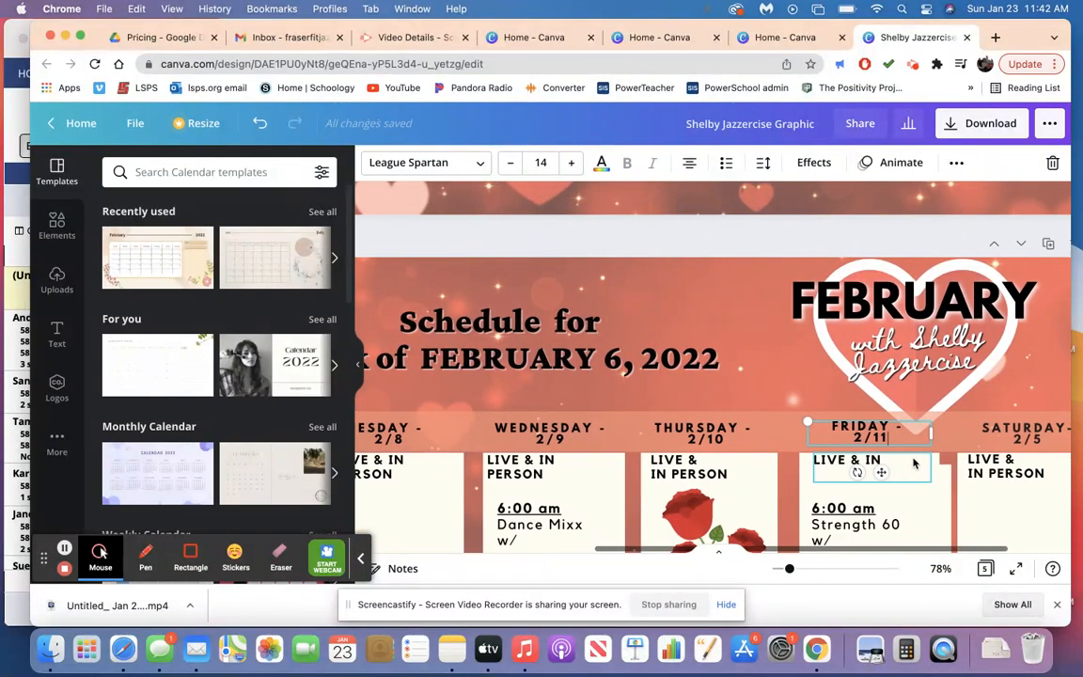
Set the date in the Saturday column header on page 3 to 2/12.
click(960, 446)
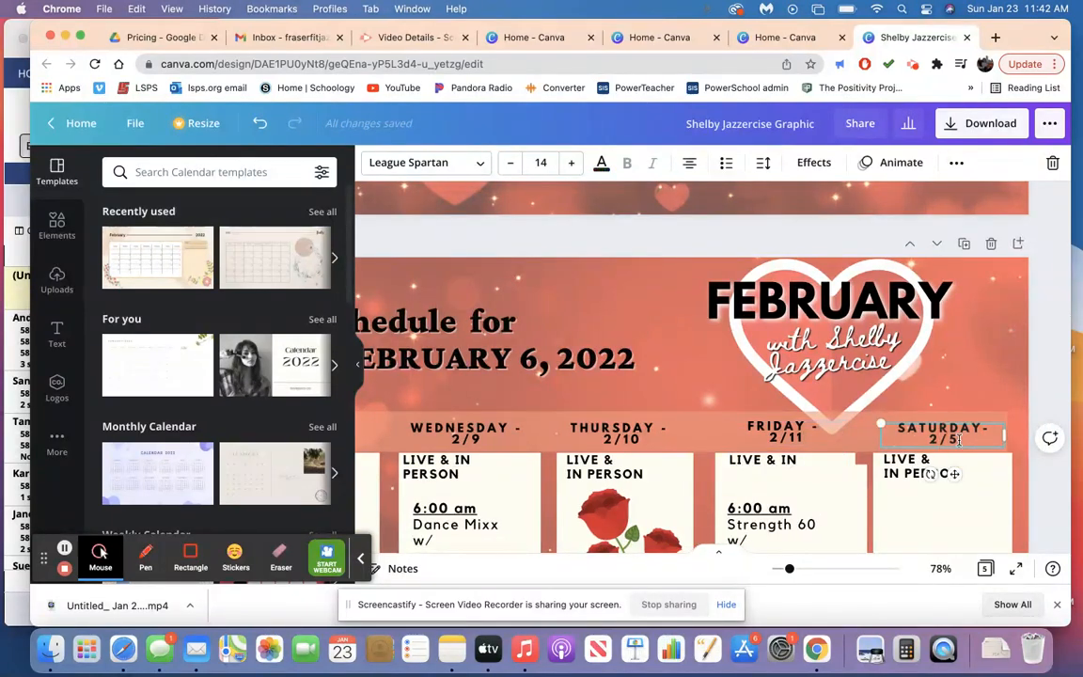
key(BackSpace)
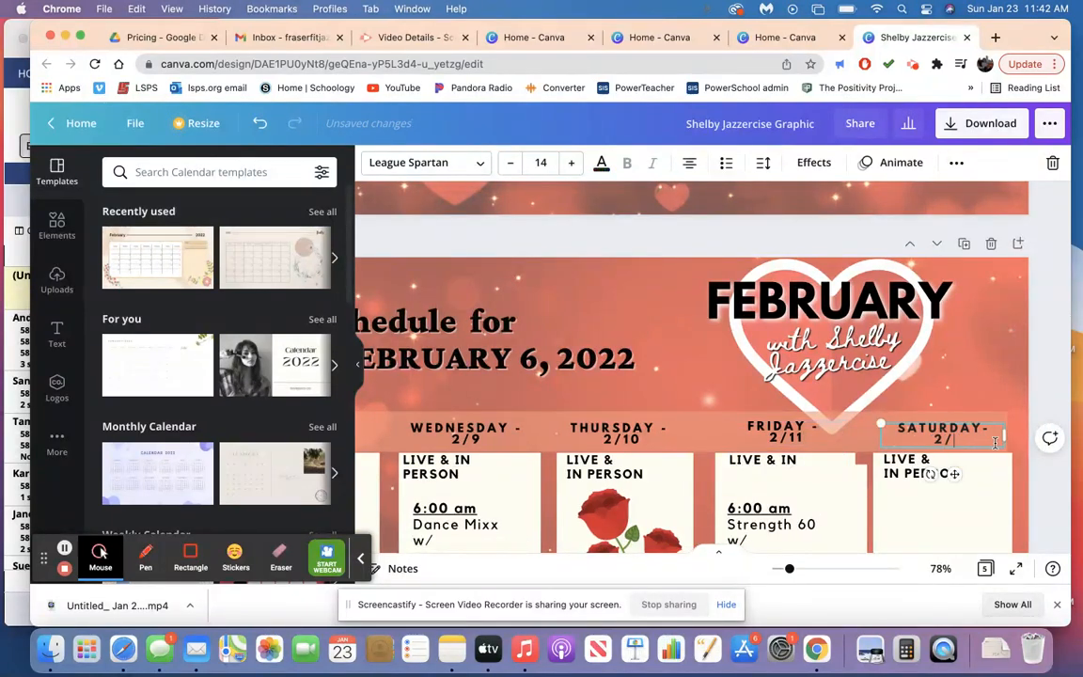
text(12)
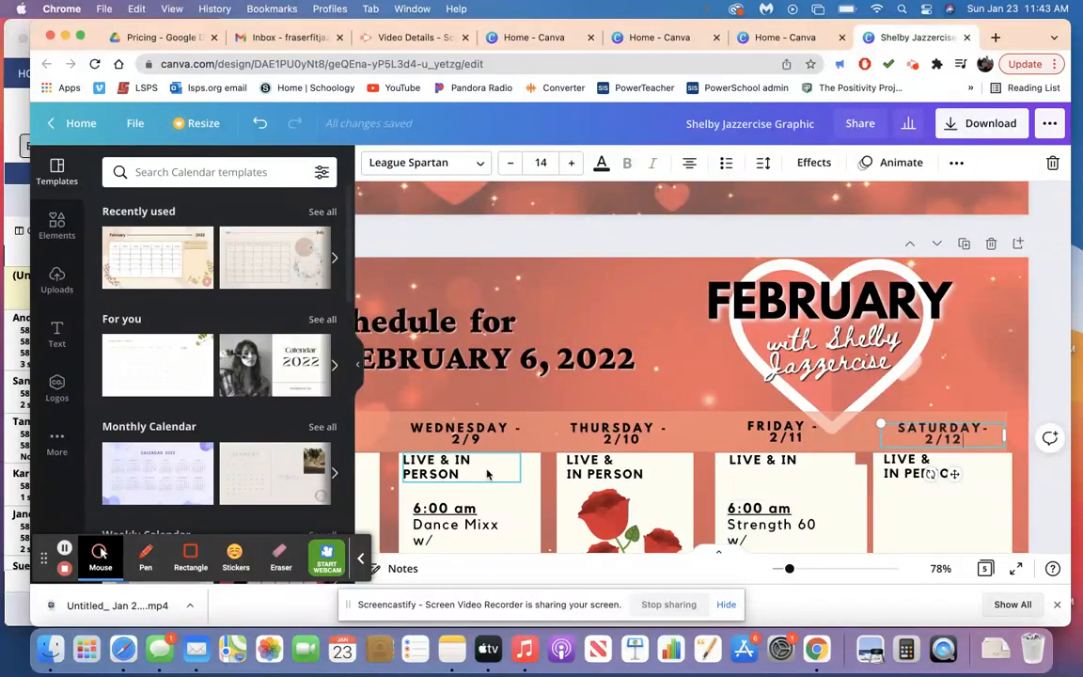
Change the week heading on page 4 to read Week of FEBRUARY 13, 2022.
scroll(487, 475, left, 5)
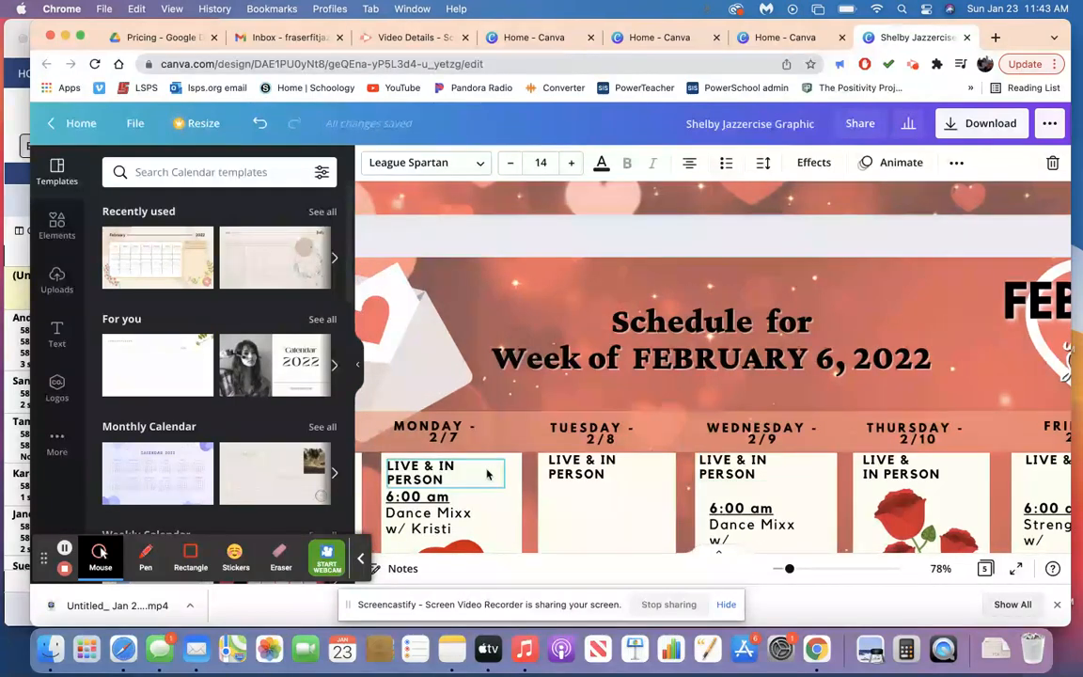
scroll(487, 475, down, 10)
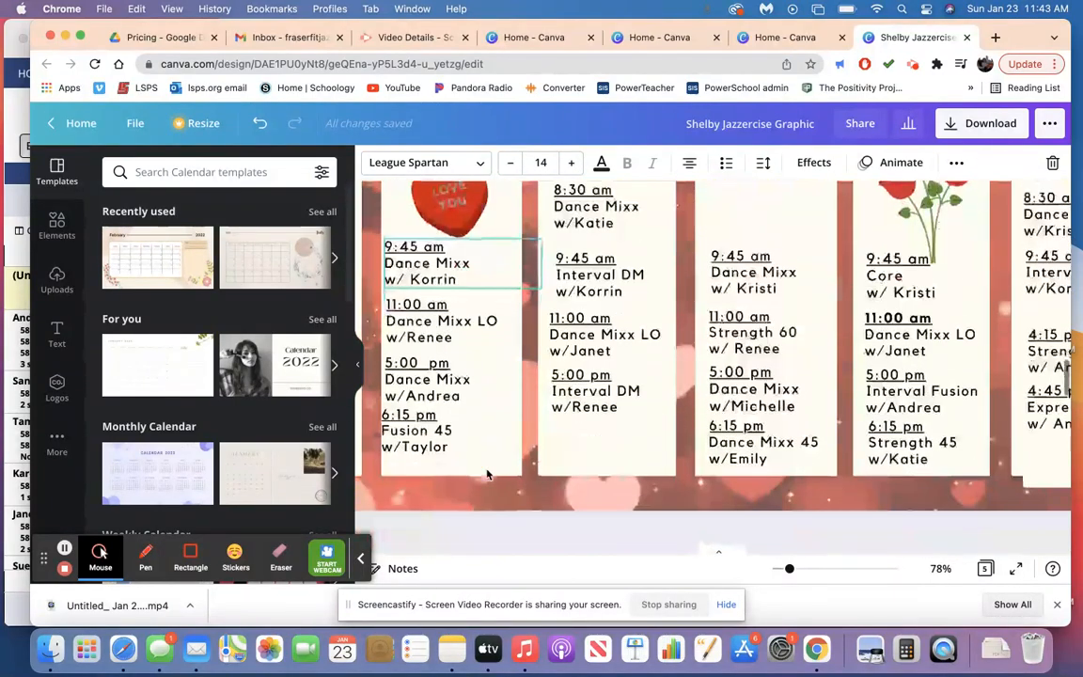
scroll(487, 475, down, 6)
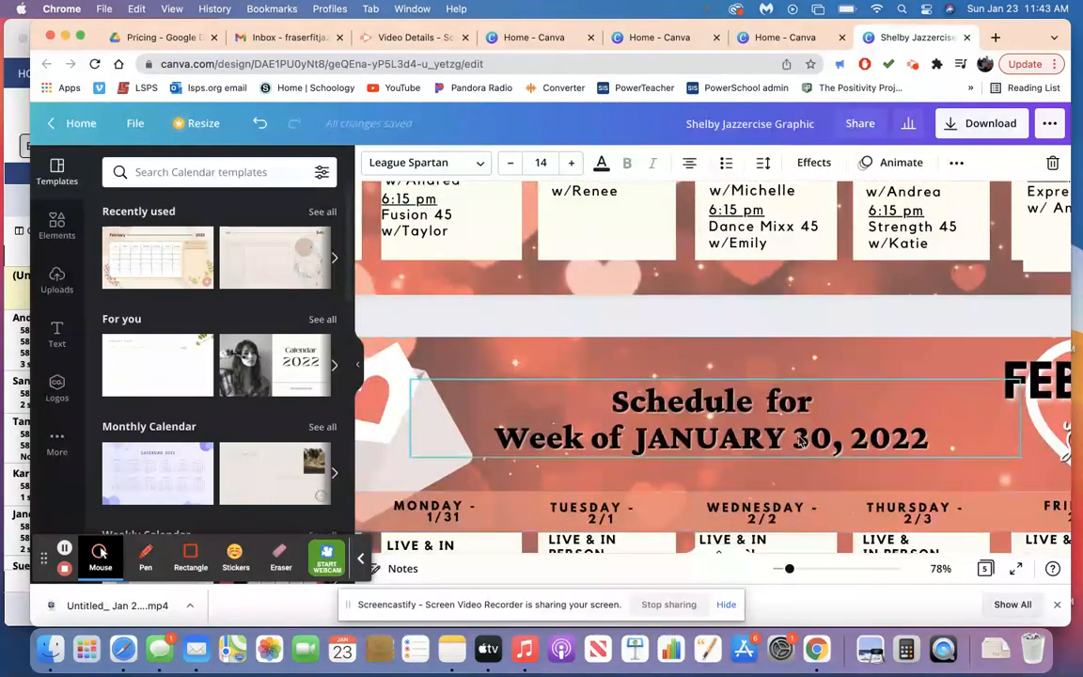
scroll(802, 442, up, 5)
scroll(801, 442, right, 8)
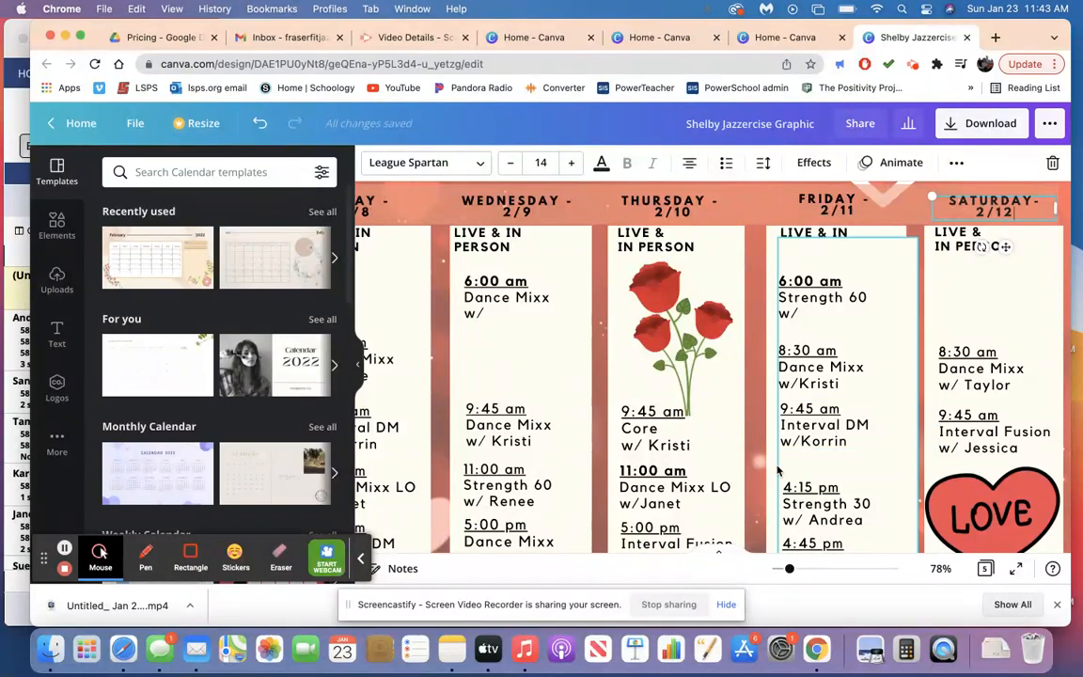
scroll(758, 413, down, 2)
scroll(758, 414, down, 10)
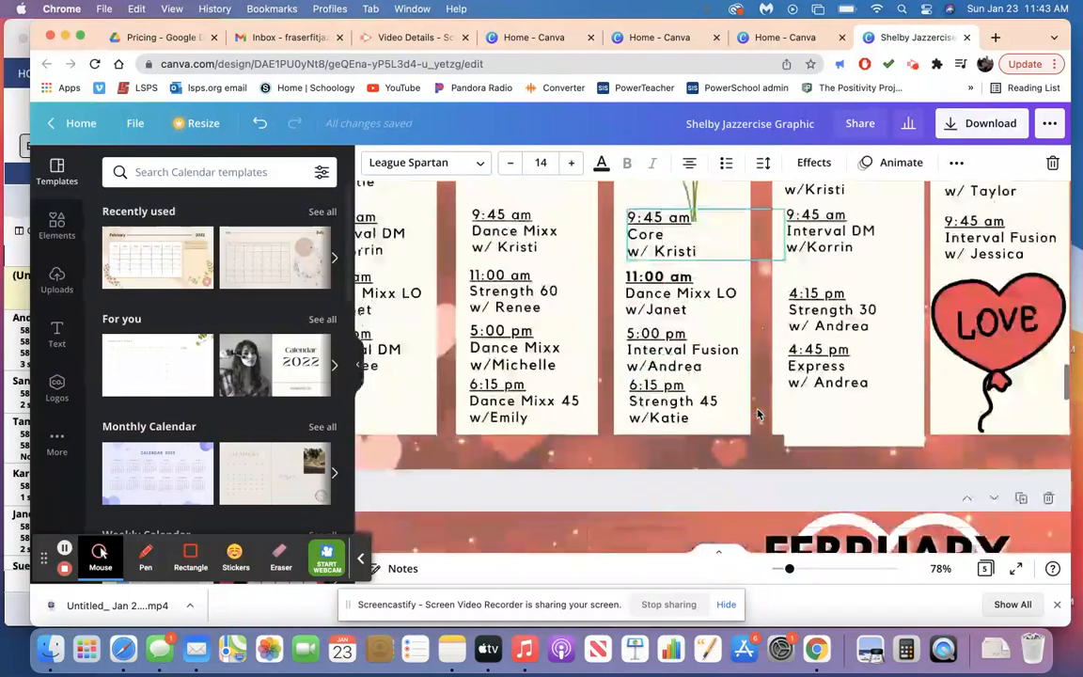
scroll(758, 414, left, 2)
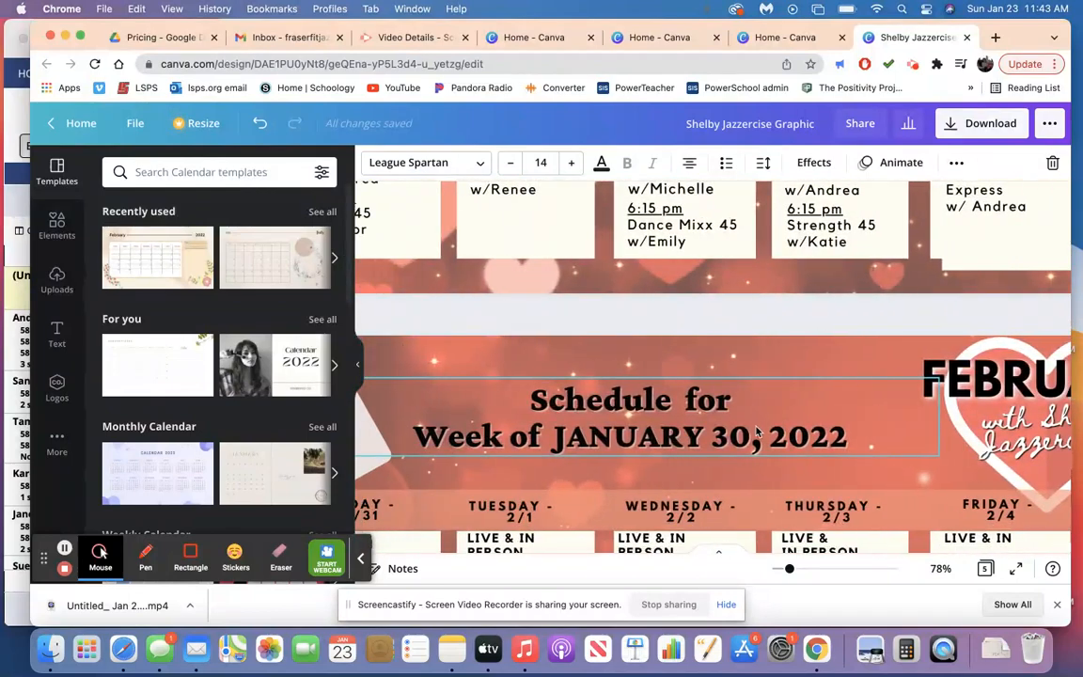
click(752, 432)
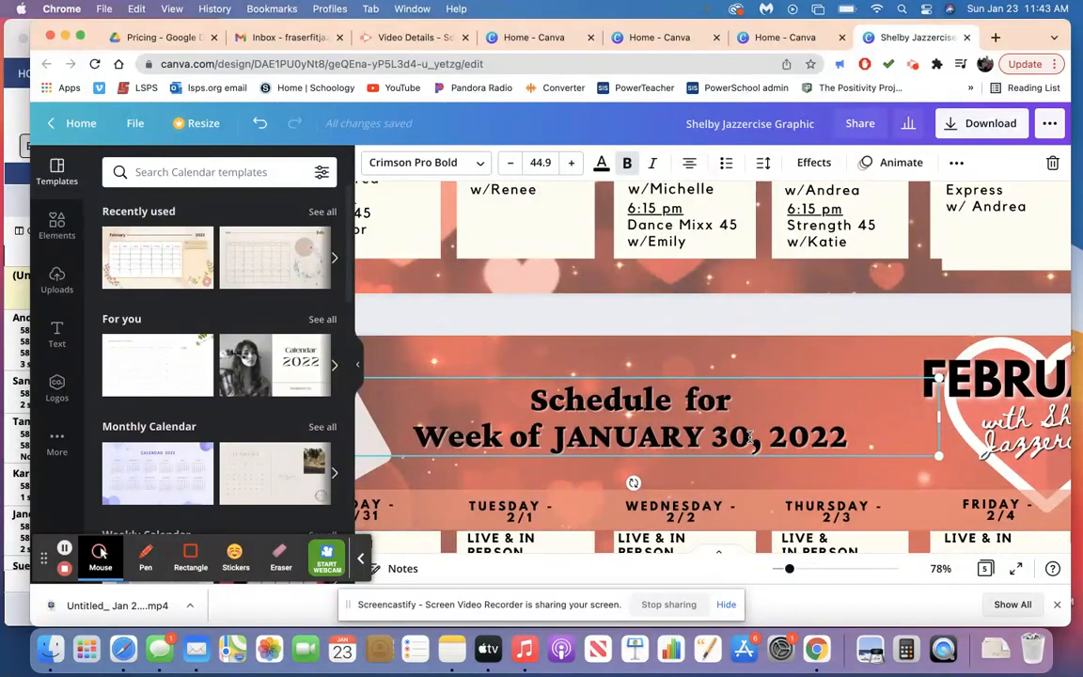
key(BackSpace)
key(BackSpace)
key(BackSpace)
key(BackSpace)
key(BackSpace)
key(BackSpace)
key(BackSpace)
key(BackSpace)
key(BackSpace)
key(BackSpace)
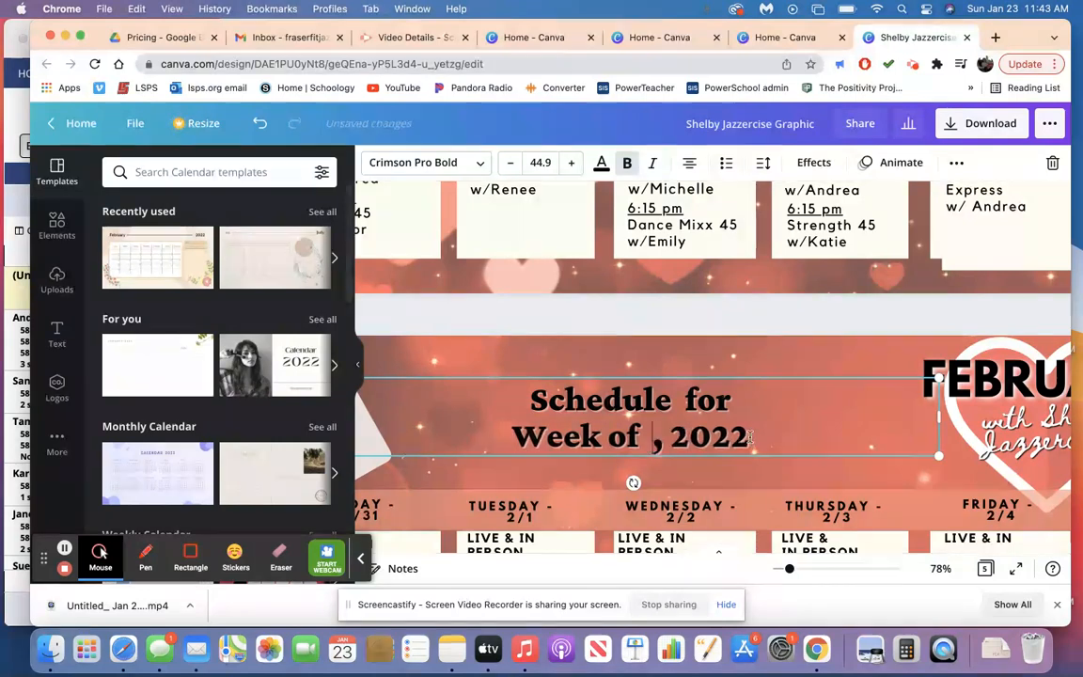
text(FEBRUARY)
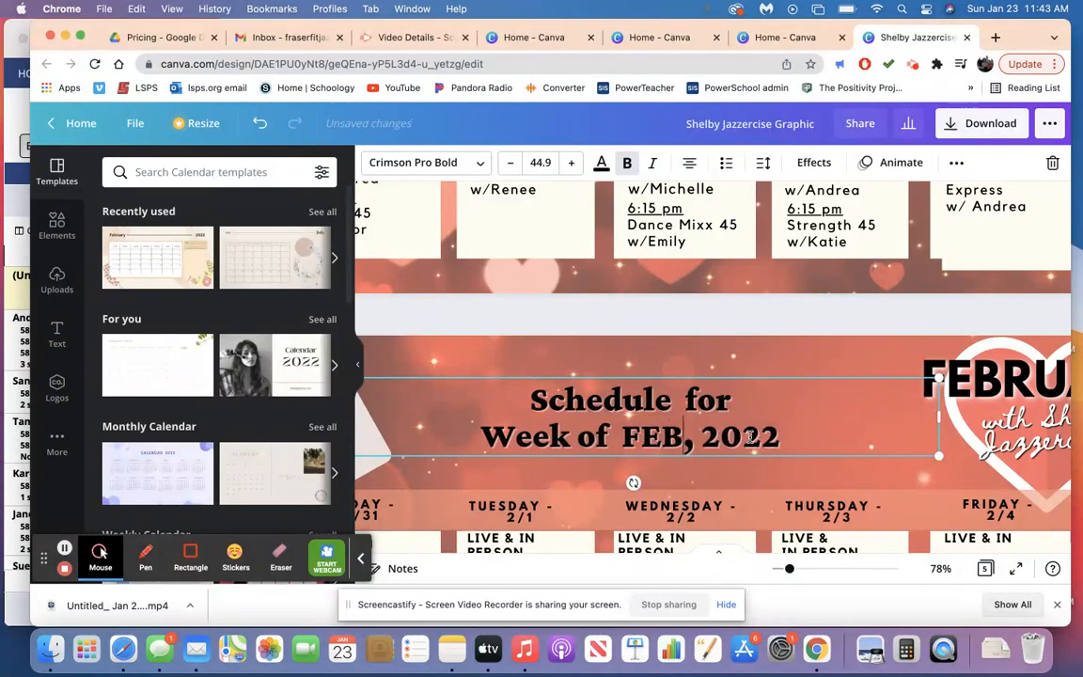
text( 13)
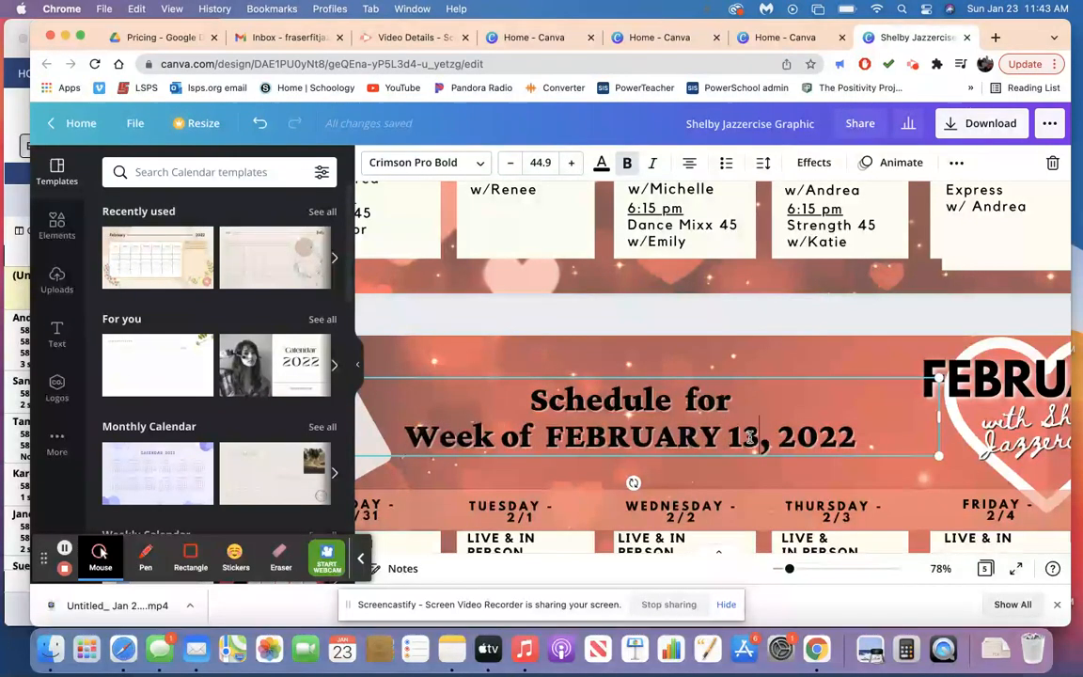
Set the date in the Sunday column header on page 4 to 2/13.
scroll(750, 437, left, 5)
scroll(602, 432, down, 2)
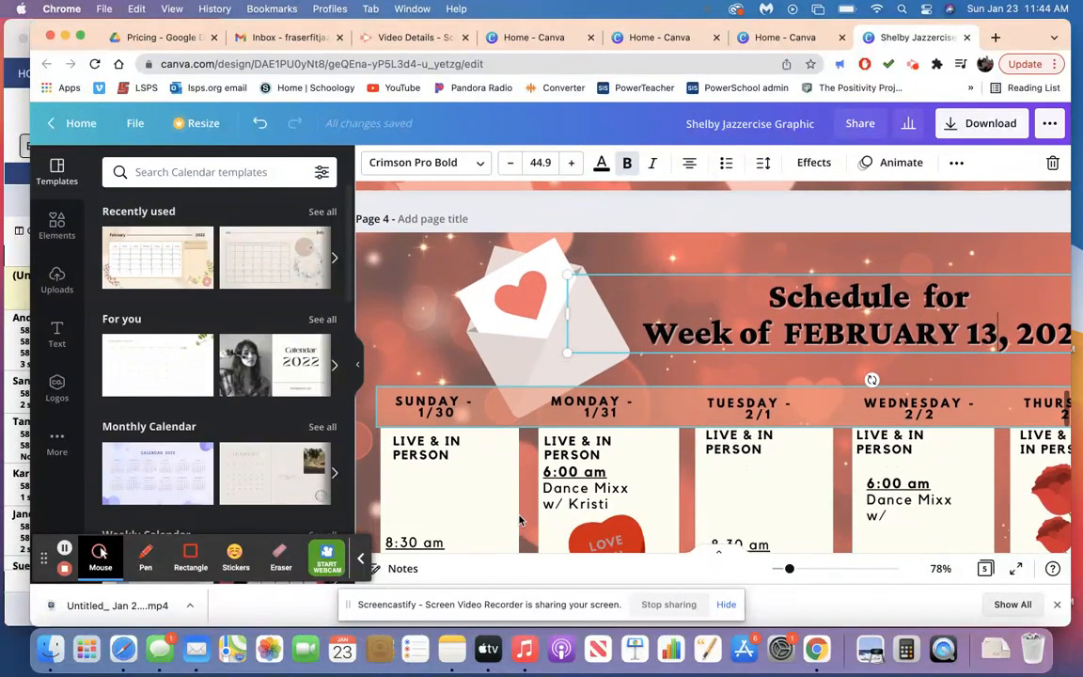
click(453, 413)
click(453, 414)
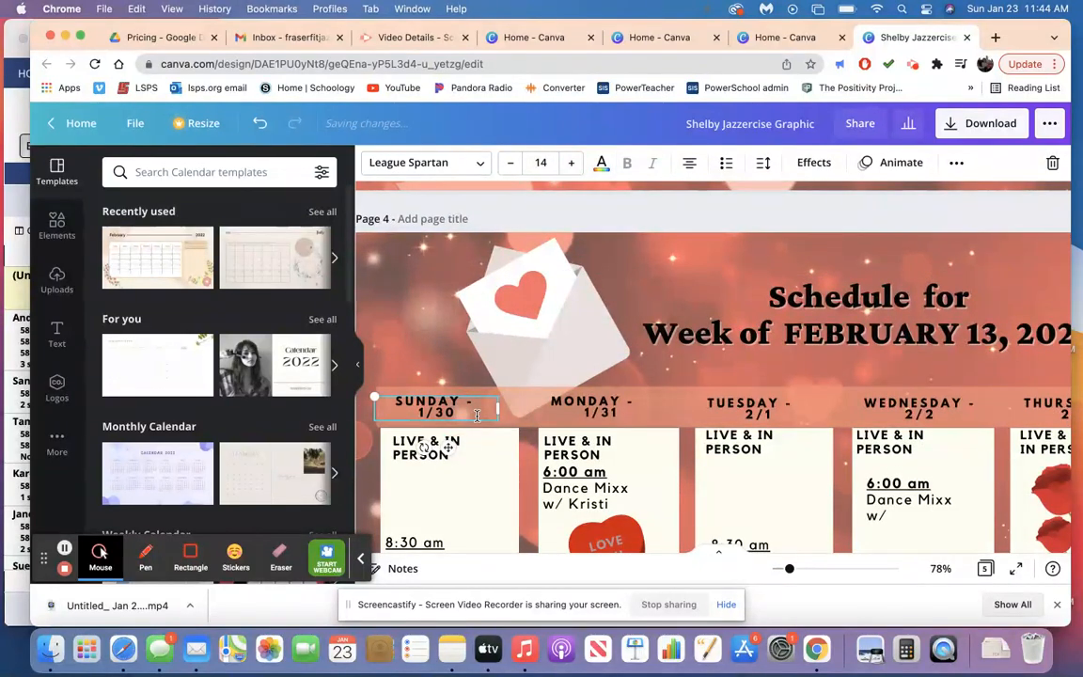
key(BackSpace)
key(BackSpace)
key(BackSpace)
text(2/13)
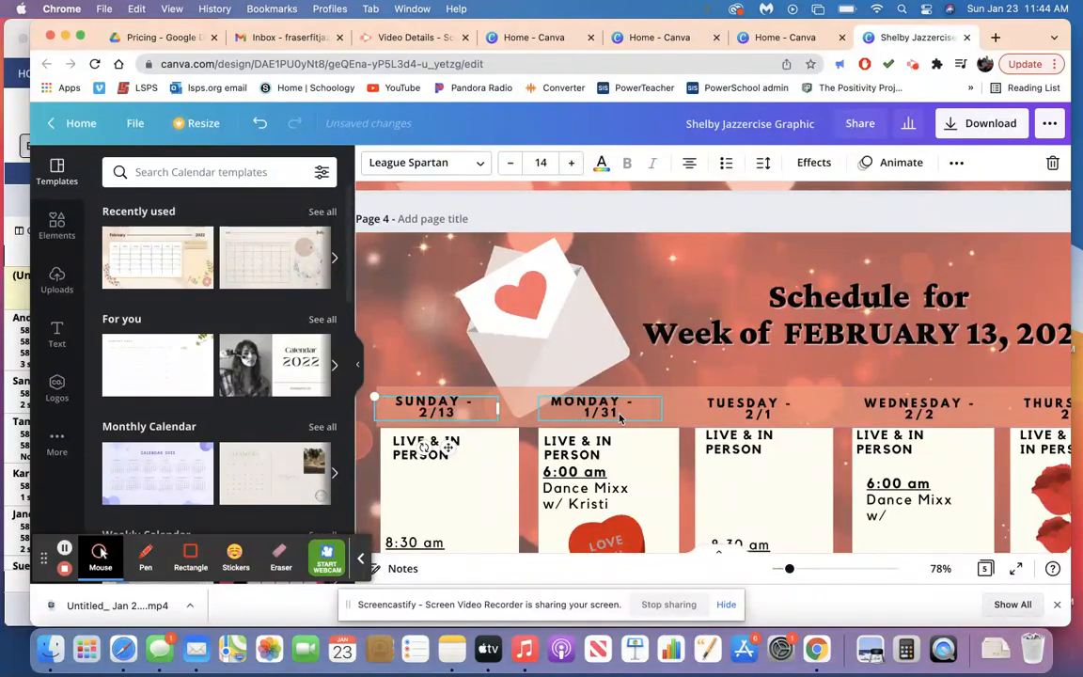
Set the date in the Monday column header on page 4 to 2/14.
click(621, 416)
key(BackSpace)
key(BackSpace)
key(BackSpace)
key(BackSpace)
text(2/1)
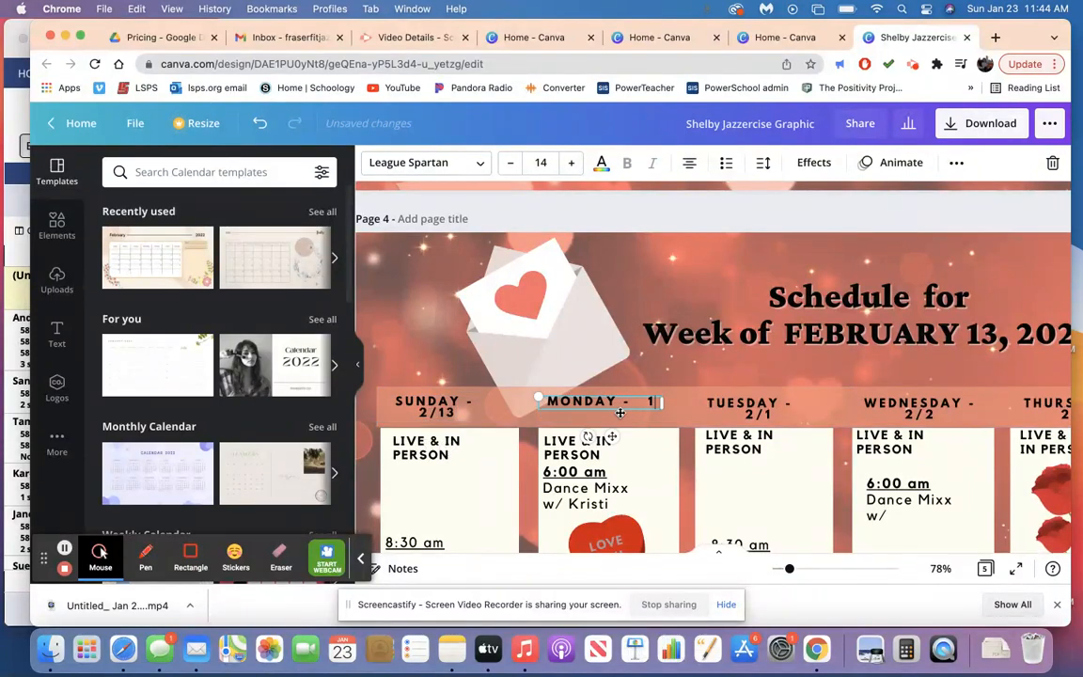
text(4)
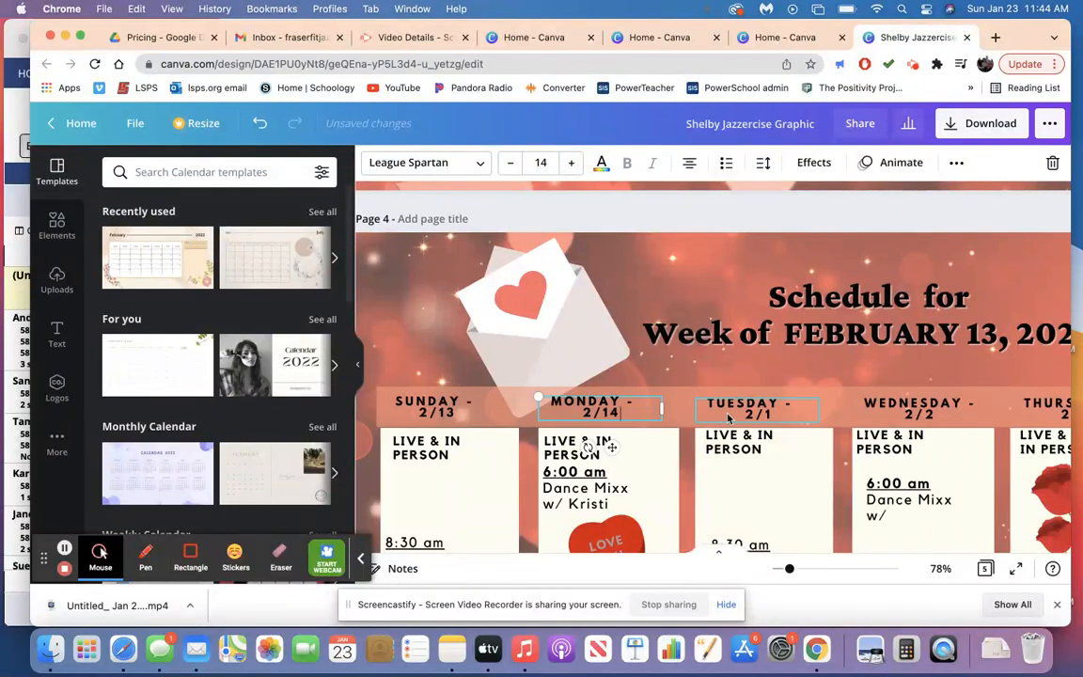
Set the date in the Tuesday column header on page 4 to 2/15.
click(778, 417)
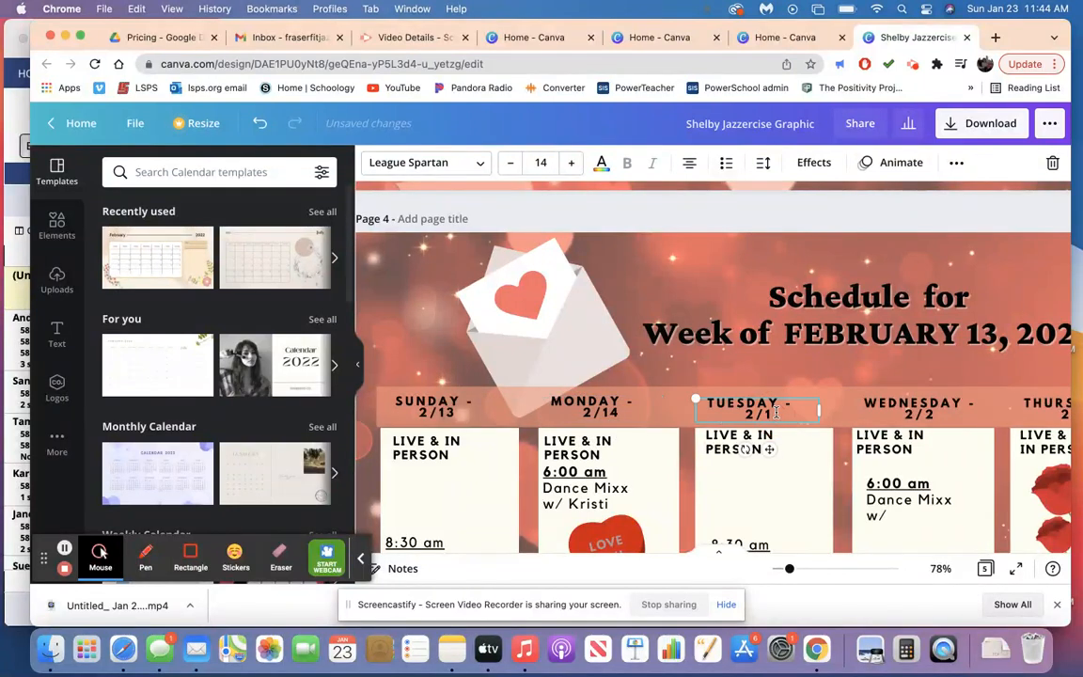
key(BackSpace)
text(5)
click(945, 417)
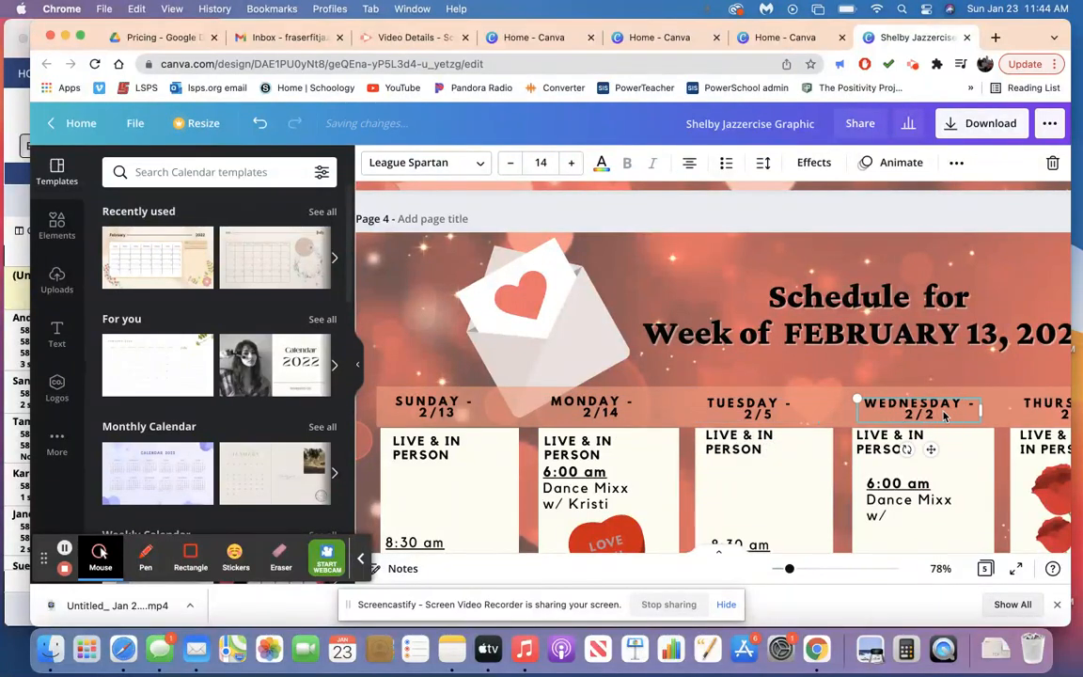
click(771, 415)
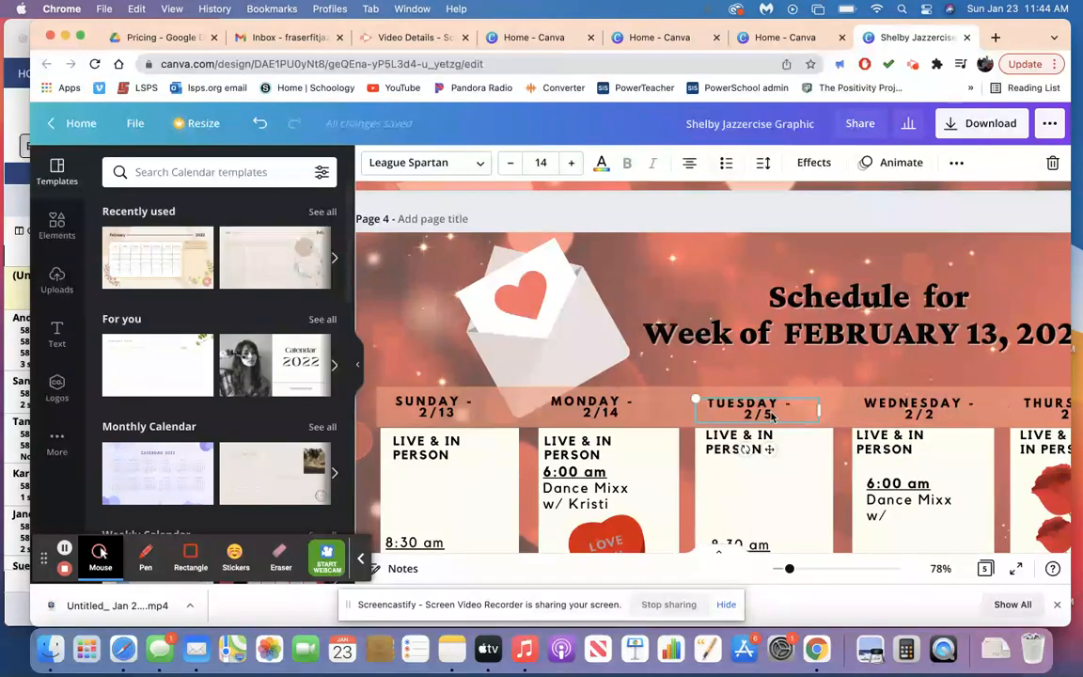
key(BackSpace)
text(1)
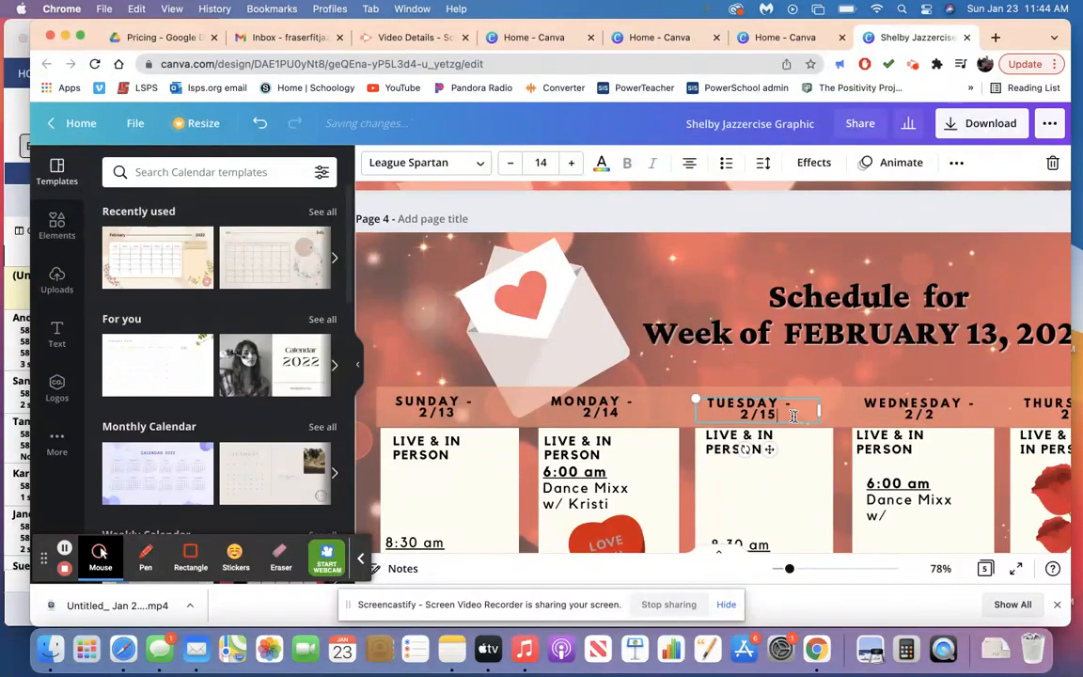
Set the page 4 column header dates to 2/16 for Wednesday and 2/17 for Thursday.
click(934, 420)
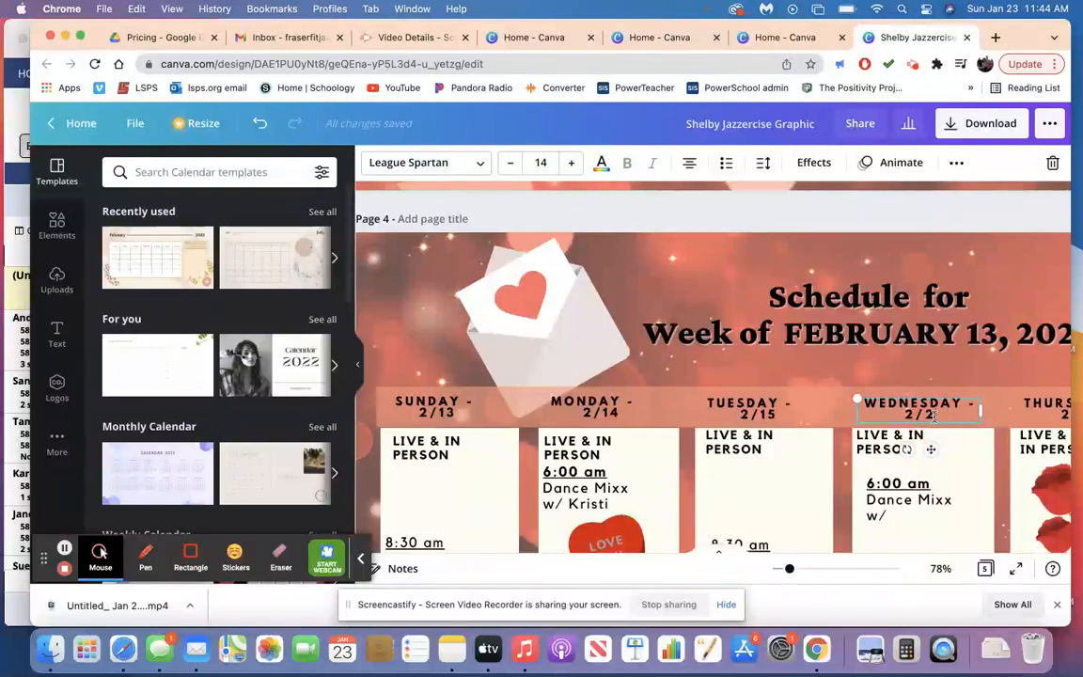
key(BackSpace)
text(16)
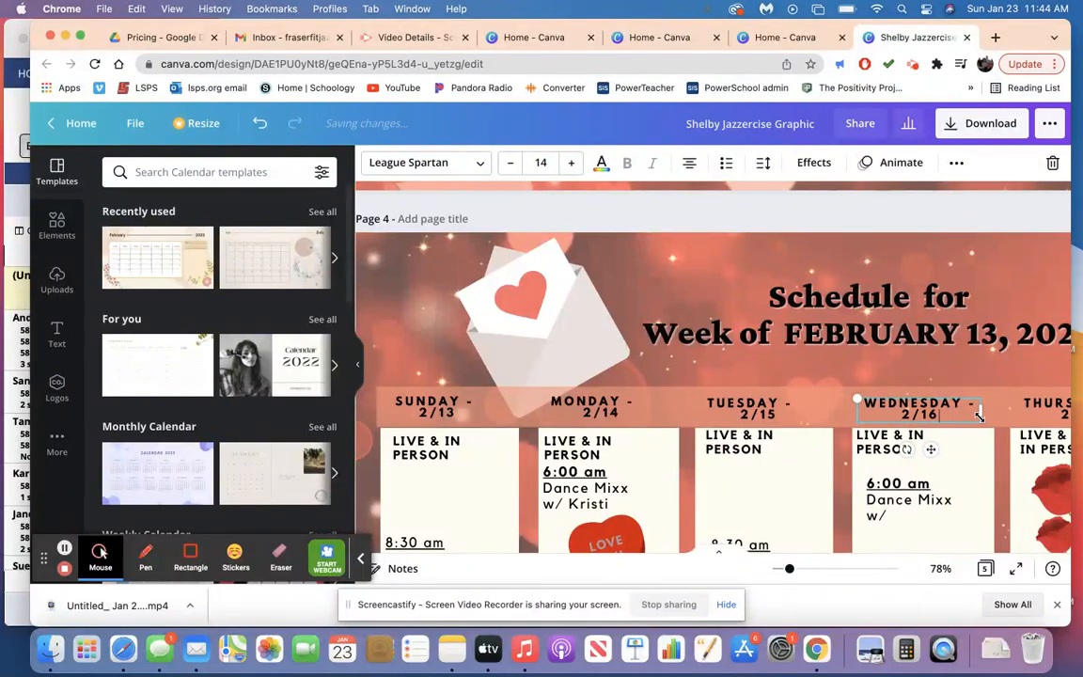
scroll(980, 411, right, 5)
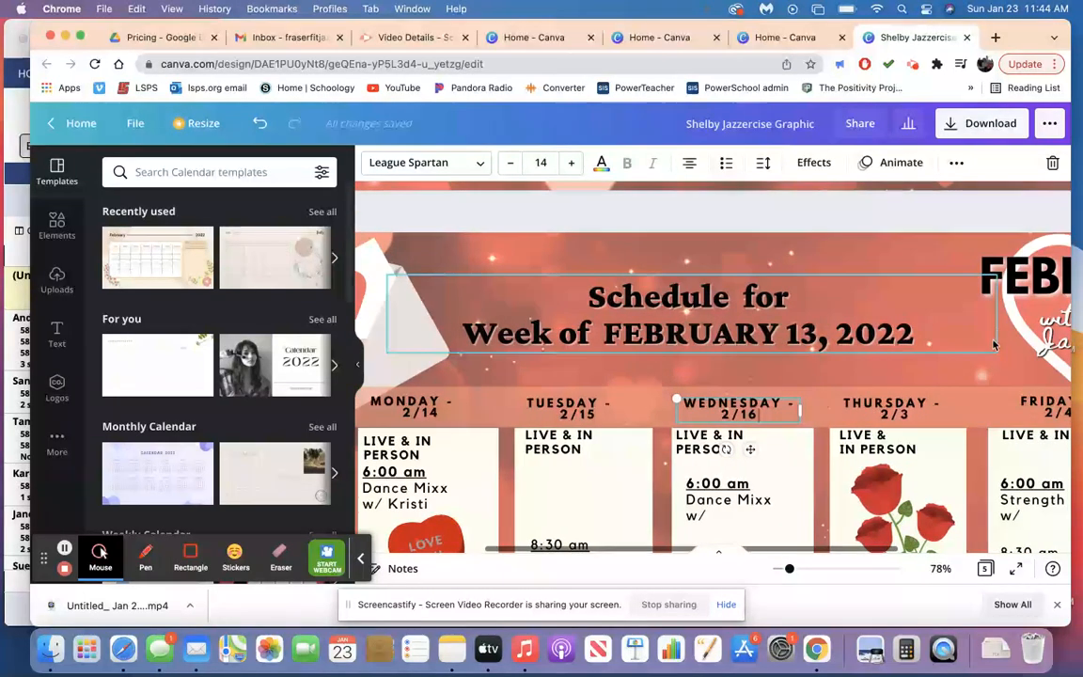
click(906, 414)
key(BackSpace)
text(17)
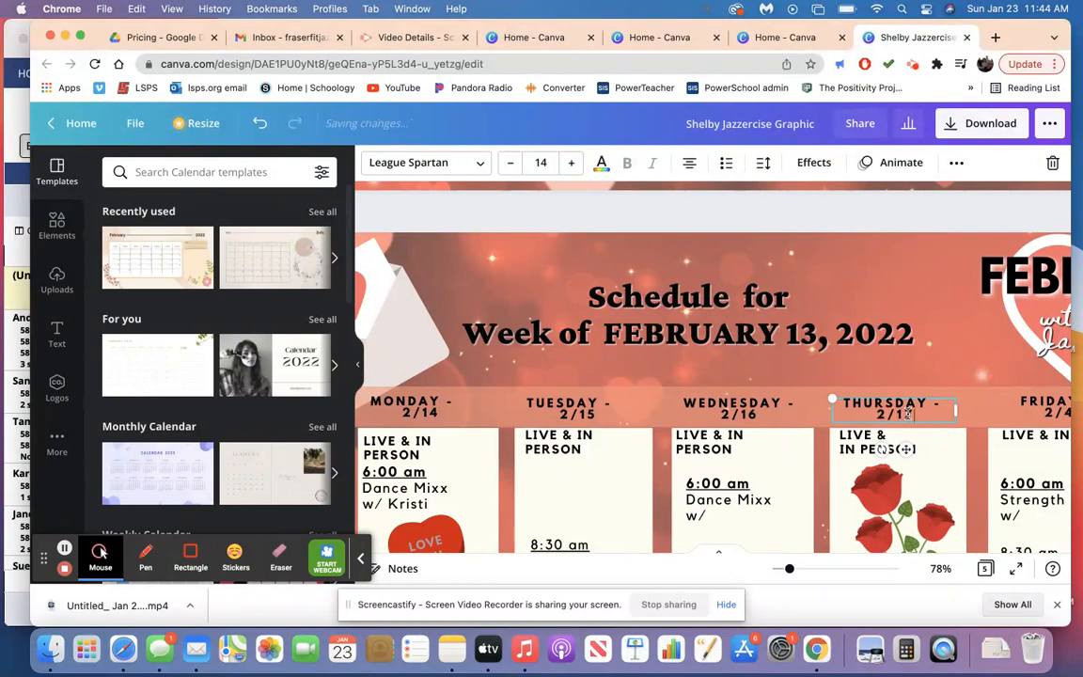
Set the page 4 column header dates to 2/18 for Friday and 2/19 for Saturday.
scroll(1080, 397, right, 3)
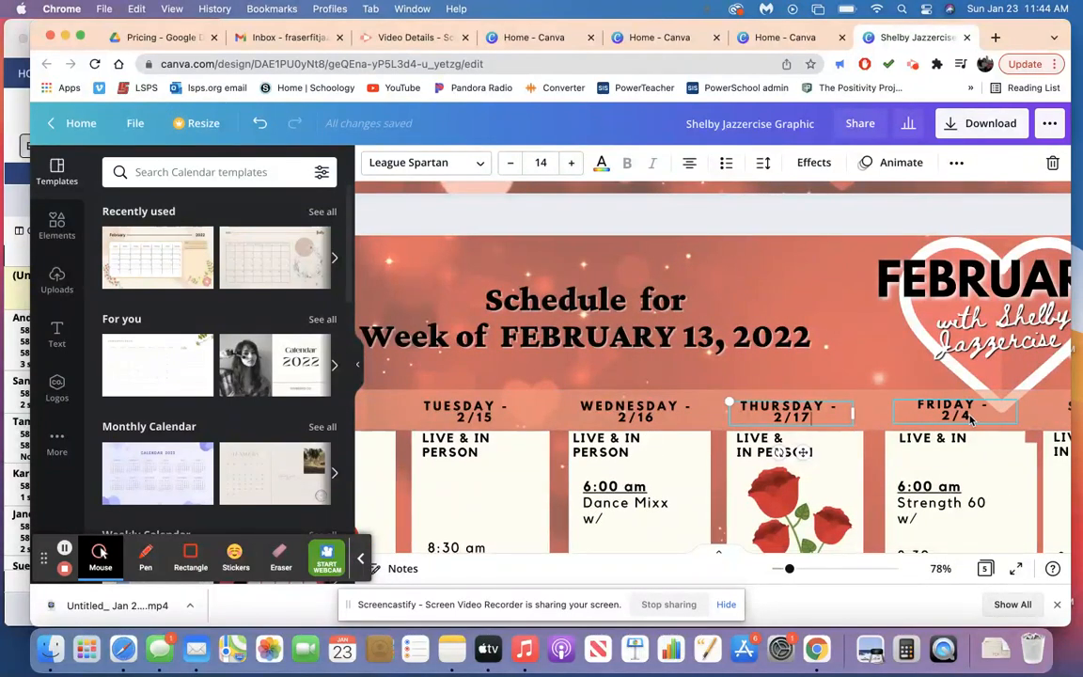
click(971, 420)
key(BackSpace)
text(18)
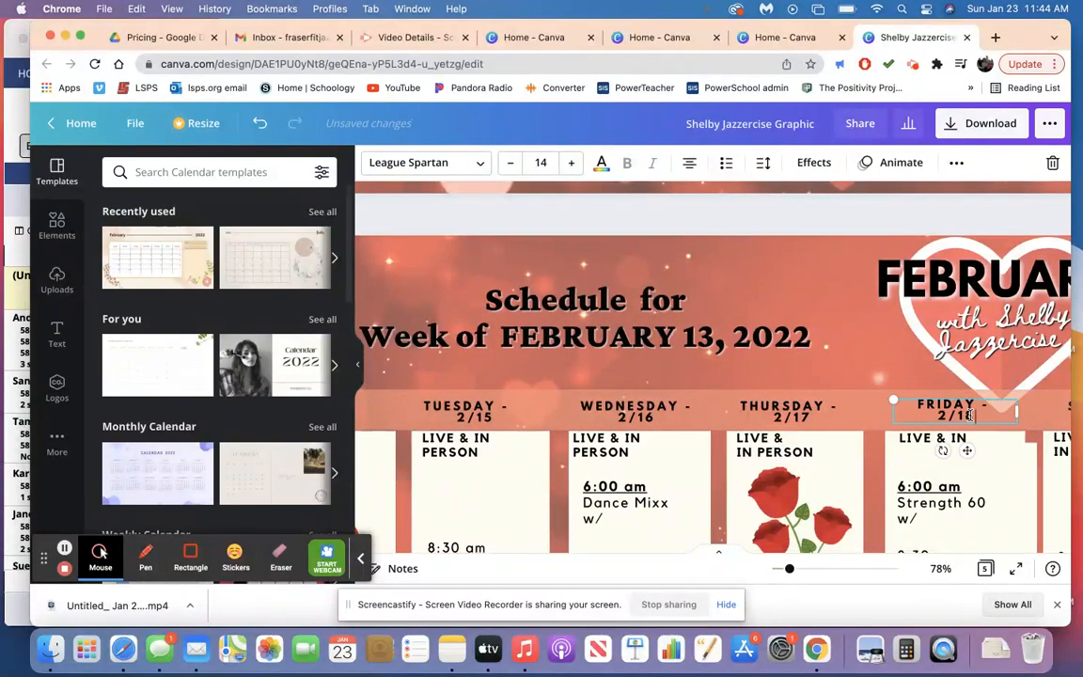
scroll(972, 419, right, 3)
click(997, 417)
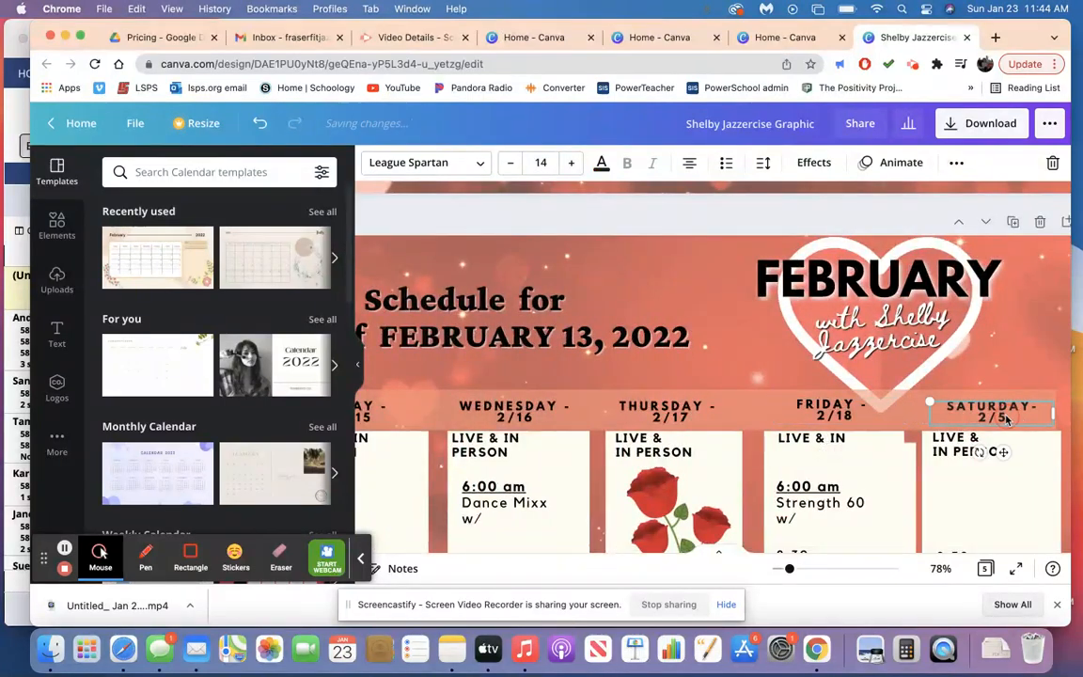
key(BackSpace)
text(19)
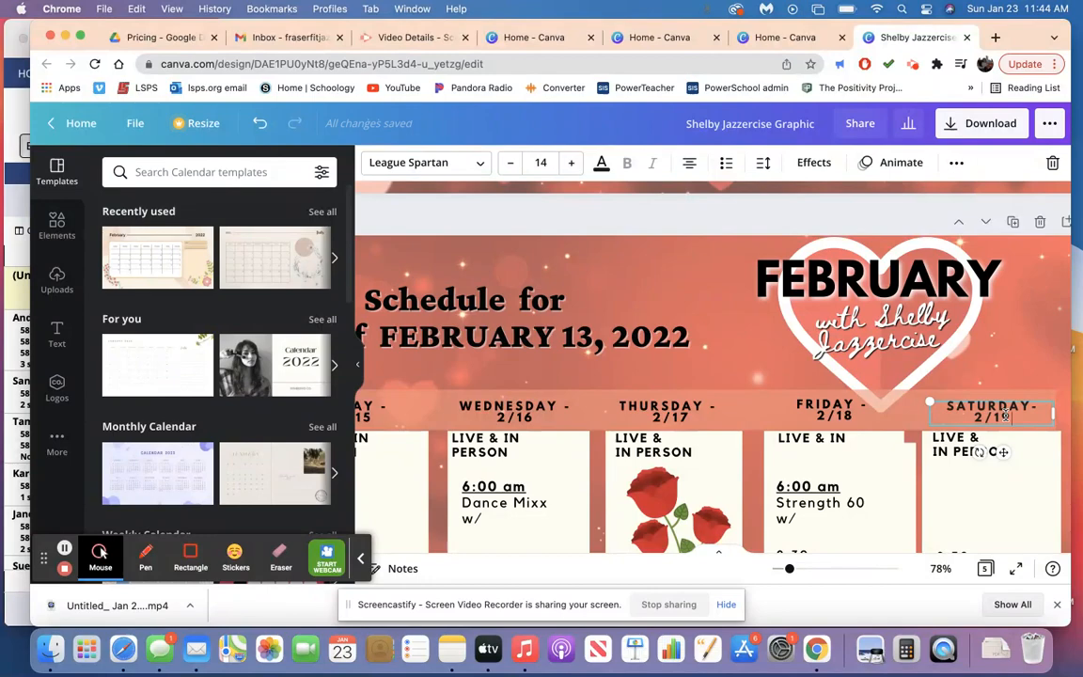
Change the date in page 5's week heading to FEBRUARY 20, keeping the year 2022.
scroll(1004, 416, down, 10)
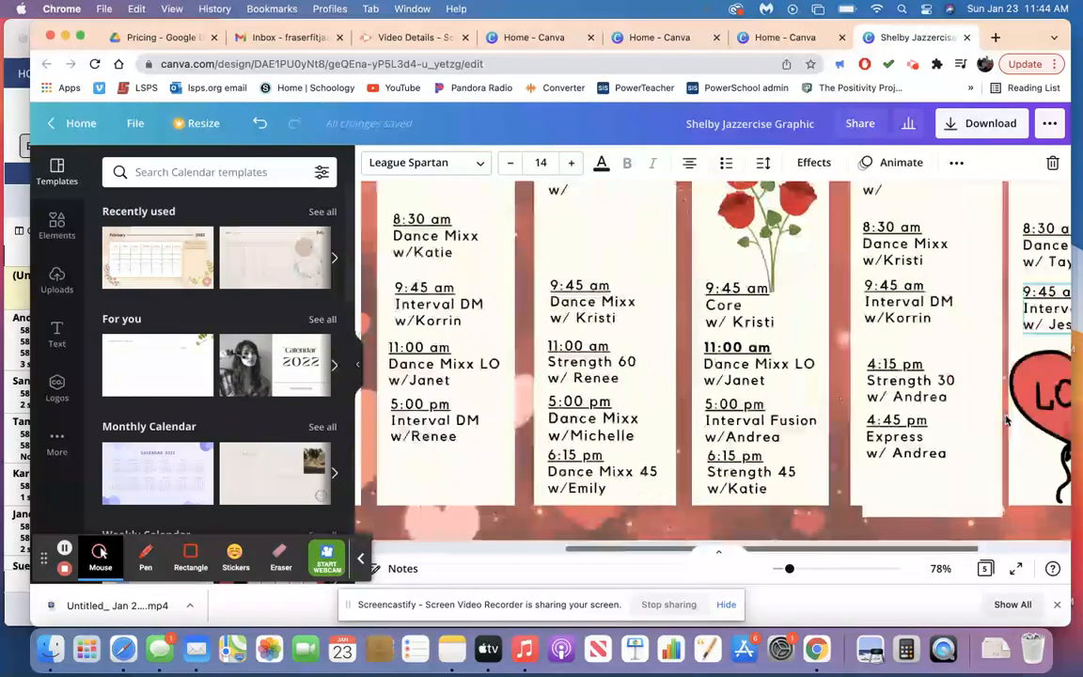
scroll(1008, 420, down, 2)
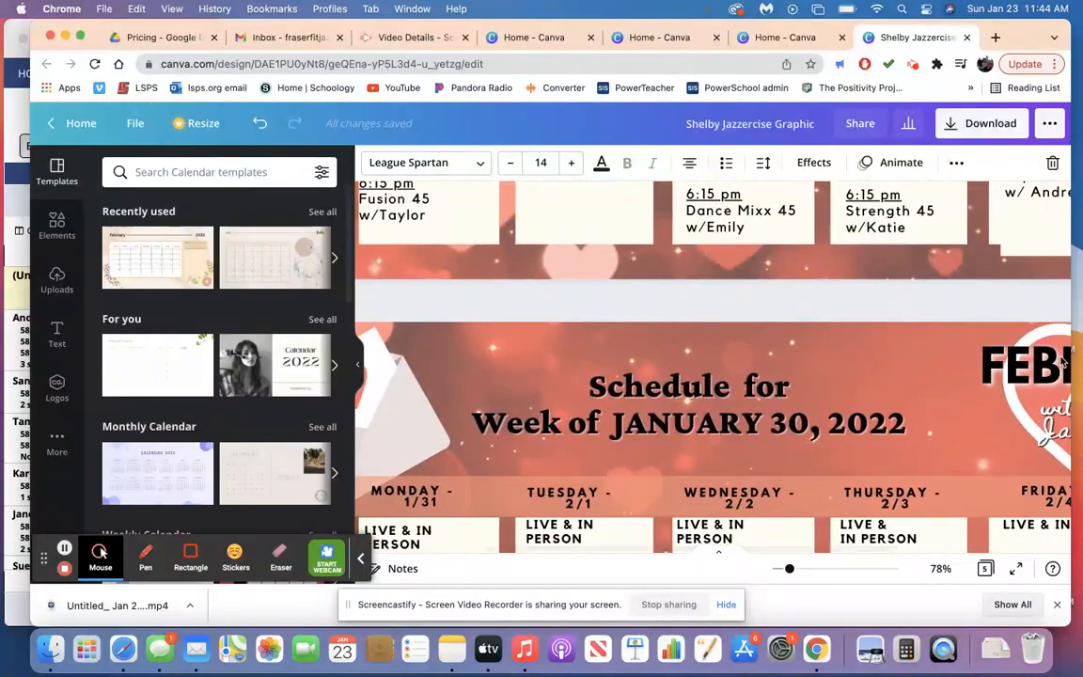
double_click(804, 431)
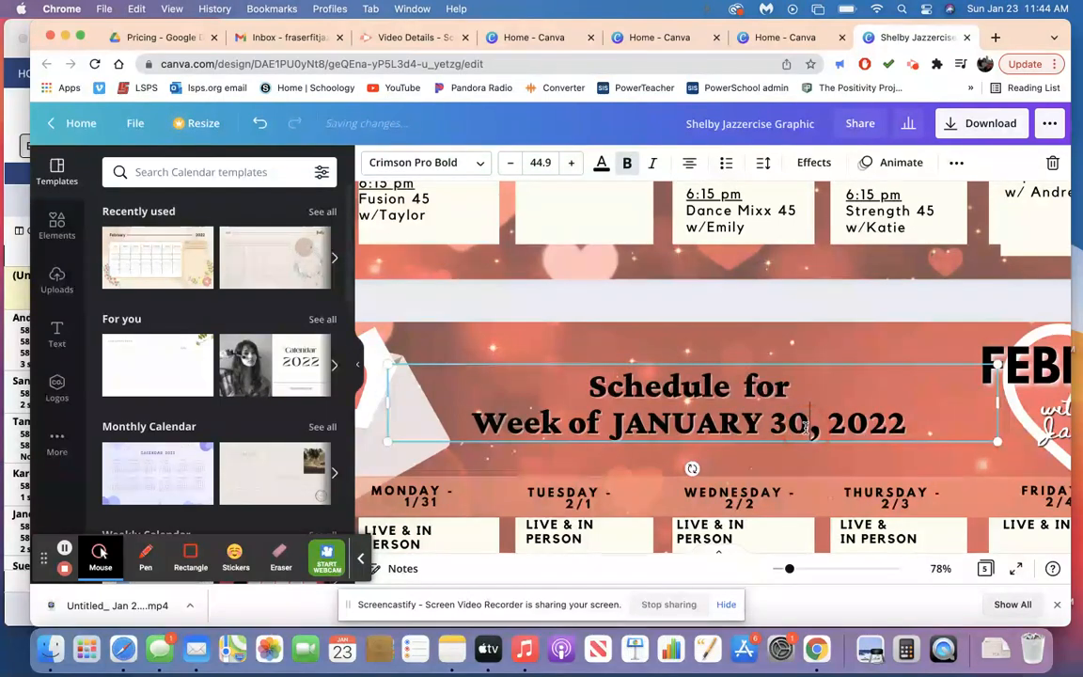
key(BackSpace)
key(BackSpace)
key(BackSpace)
key(BackSpace)
key(BackSpace)
key(BackSpace)
key(BackSpace)
key(BackSpace)
key(BackSpace)
key(BackSpace)
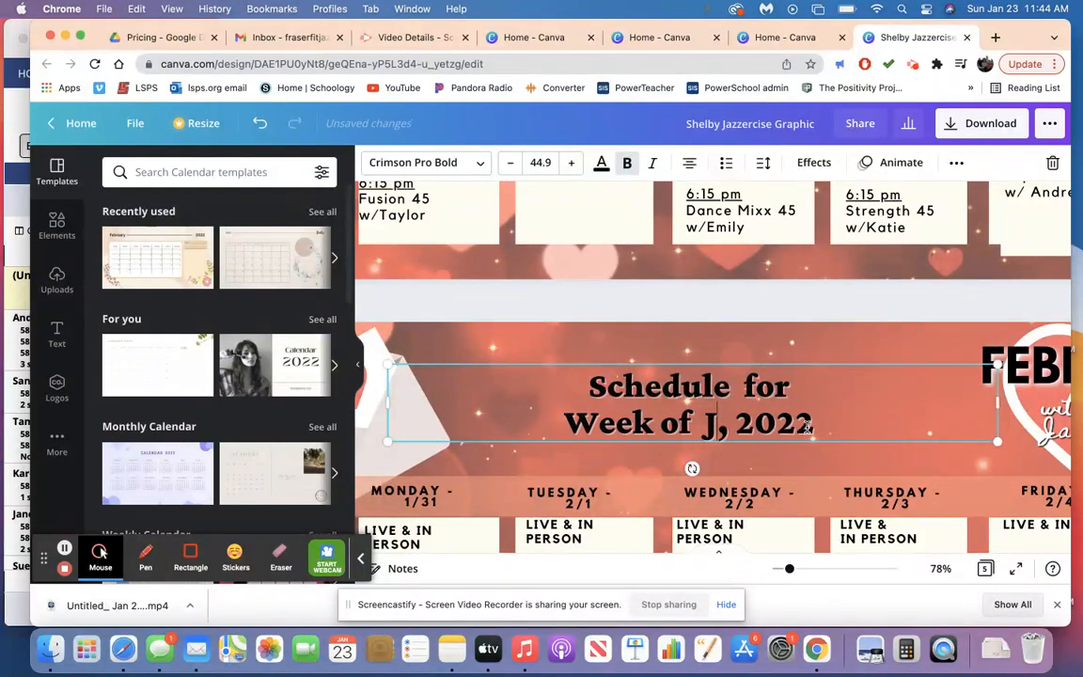
text(B)
key(BackSpace)
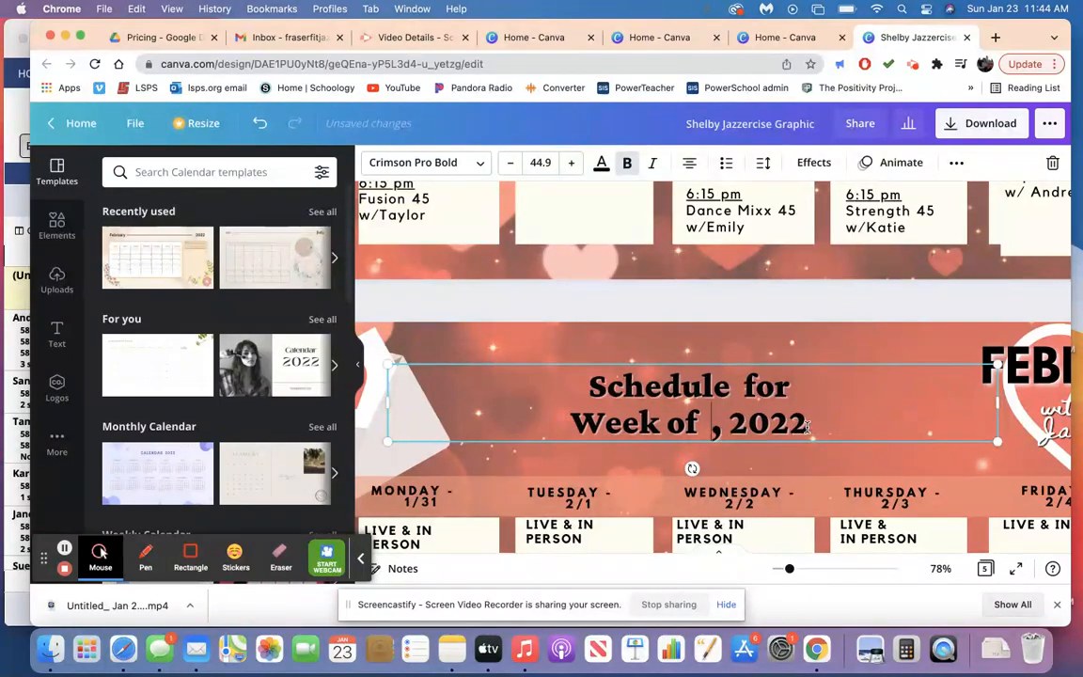
text(FEBRUARY 20)
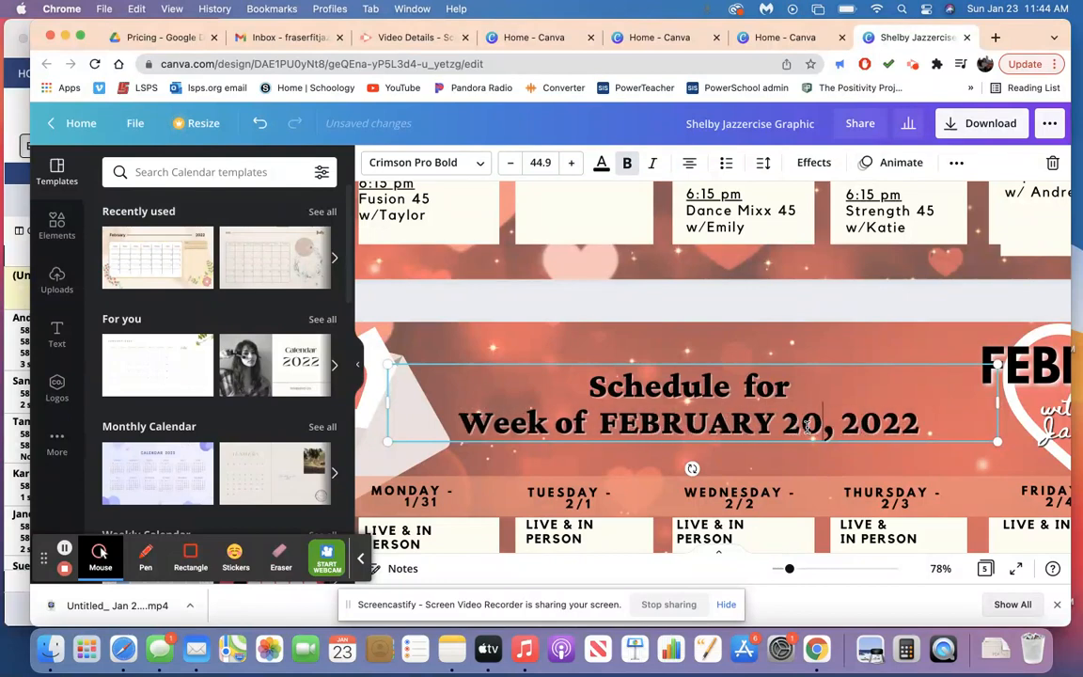
Set the date in the Sunday column header on page 5 to 2/20.
scroll(721, 469, left, 5)
scroll(720, 469, down, 2)
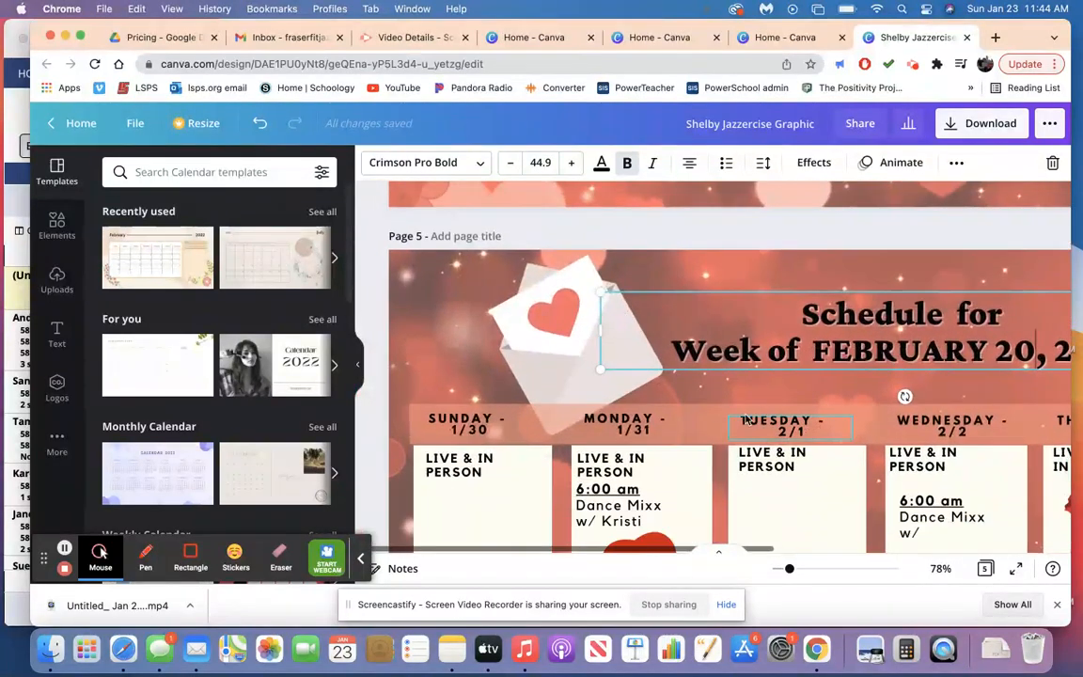
click(470, 425)
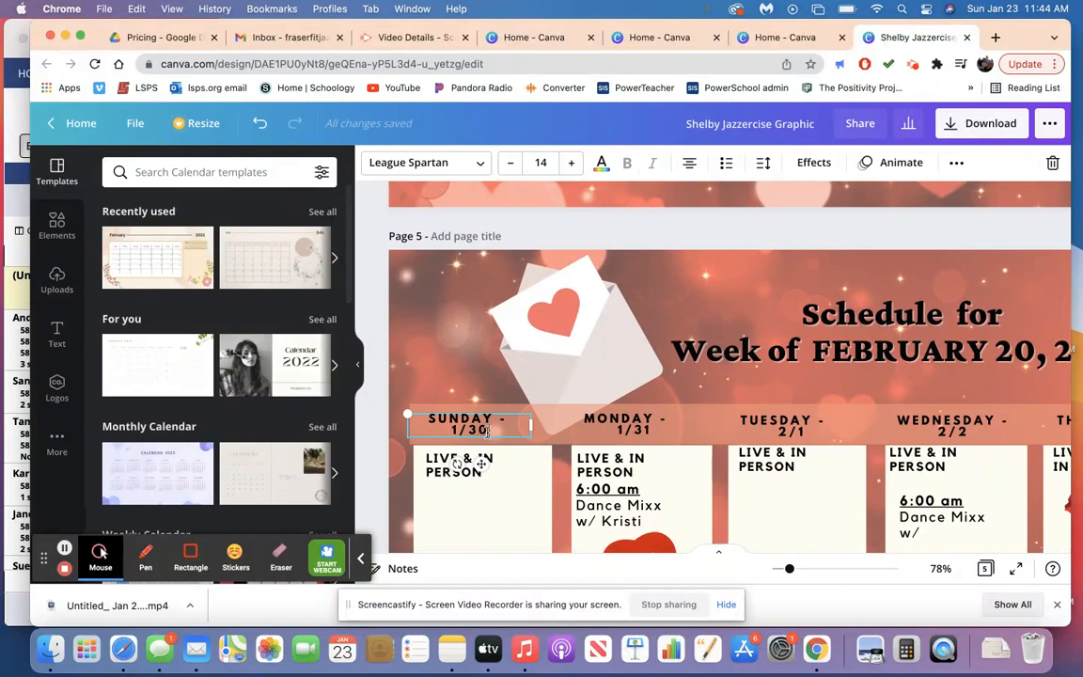
key(BackSpace)
key(BackSpace)
key(BackSpace)
Set the date in the Monday column header on page 5 to 2/21.
click(654, 431)
key(BackSpace)
key(BackSpace)
key(BackSpace)
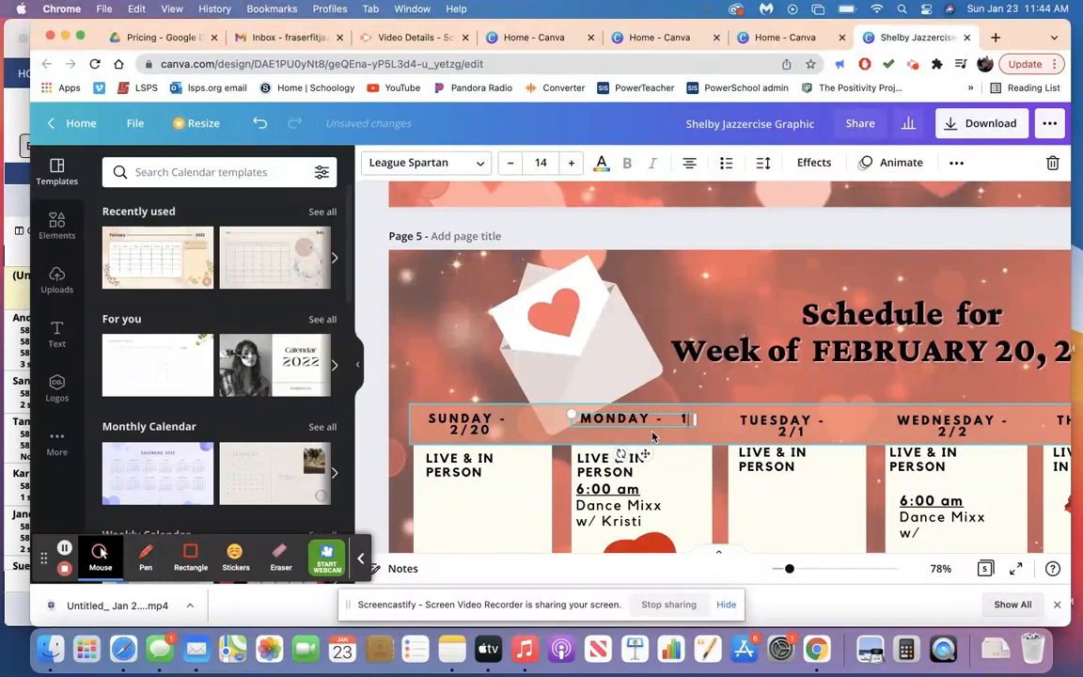
key(BackSpace)
text(2/21)
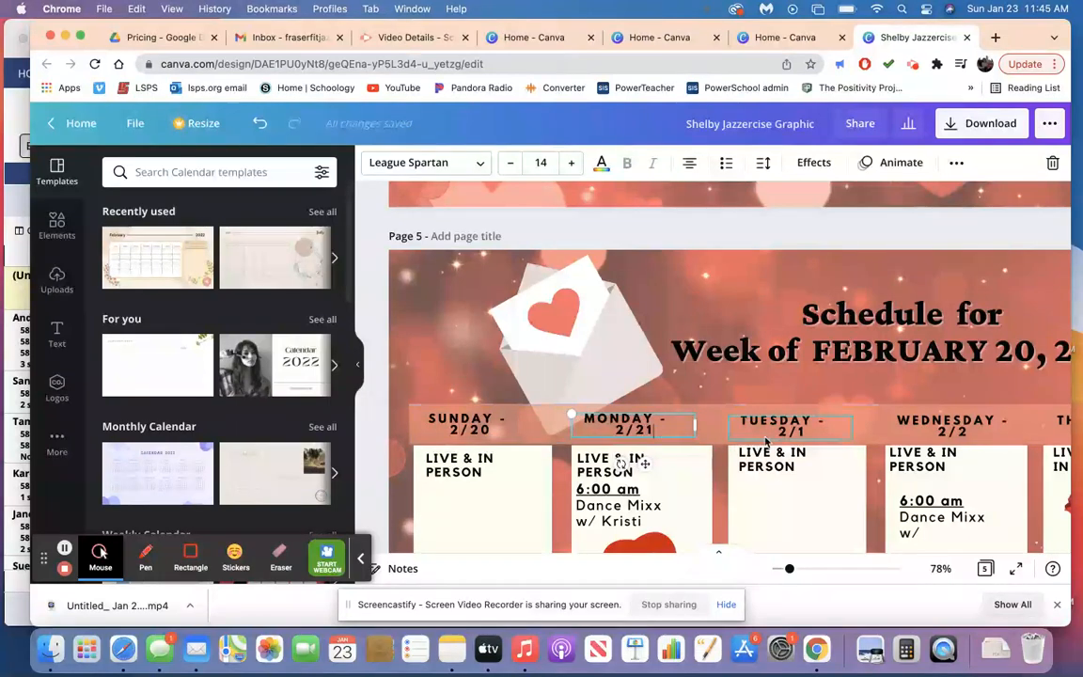
Set the page 5 column header dates to 2/22 for Tuesday and 2/23 for Wednesday.
click(808, 433)
key(BackSpace)
key(BackSpace)
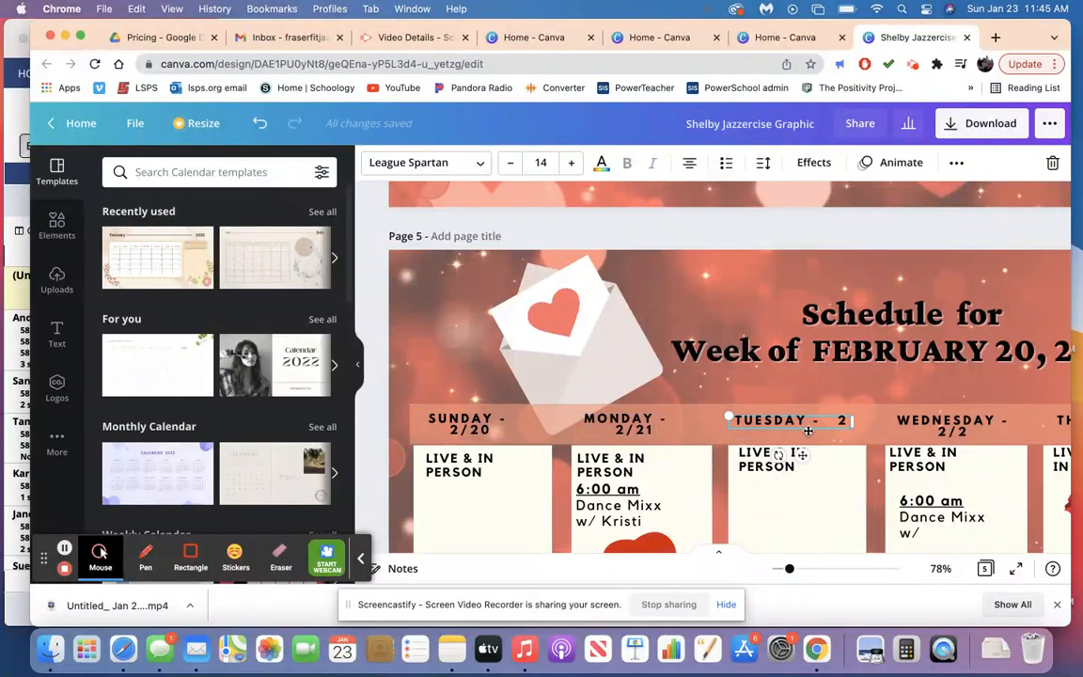
text(/22)
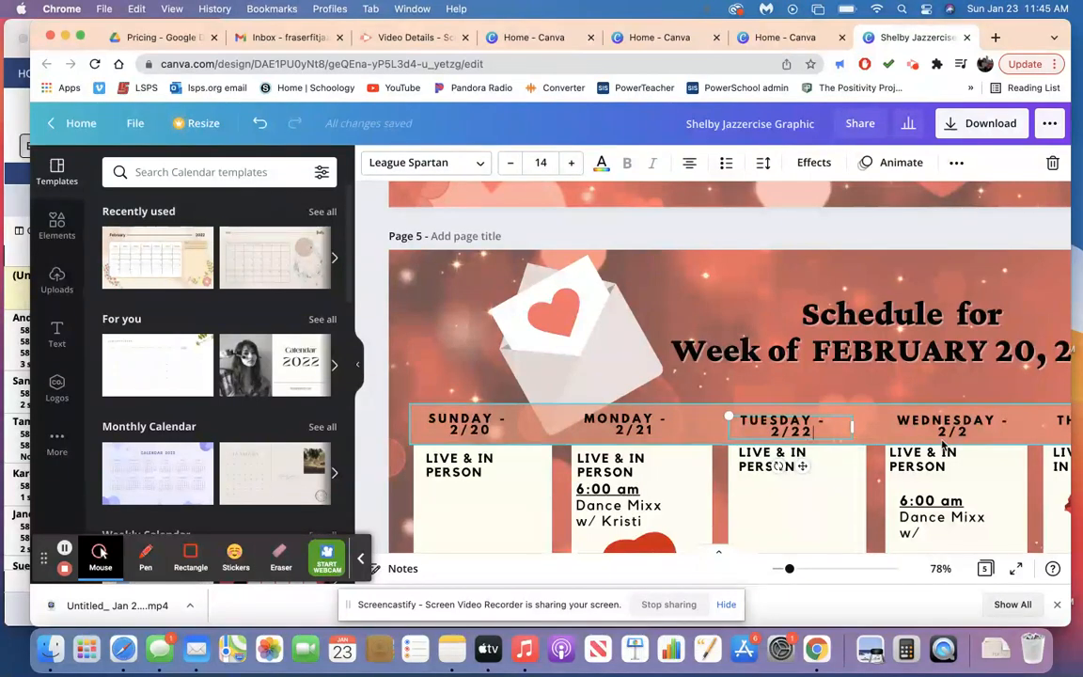
click(966, 431)
text(3)
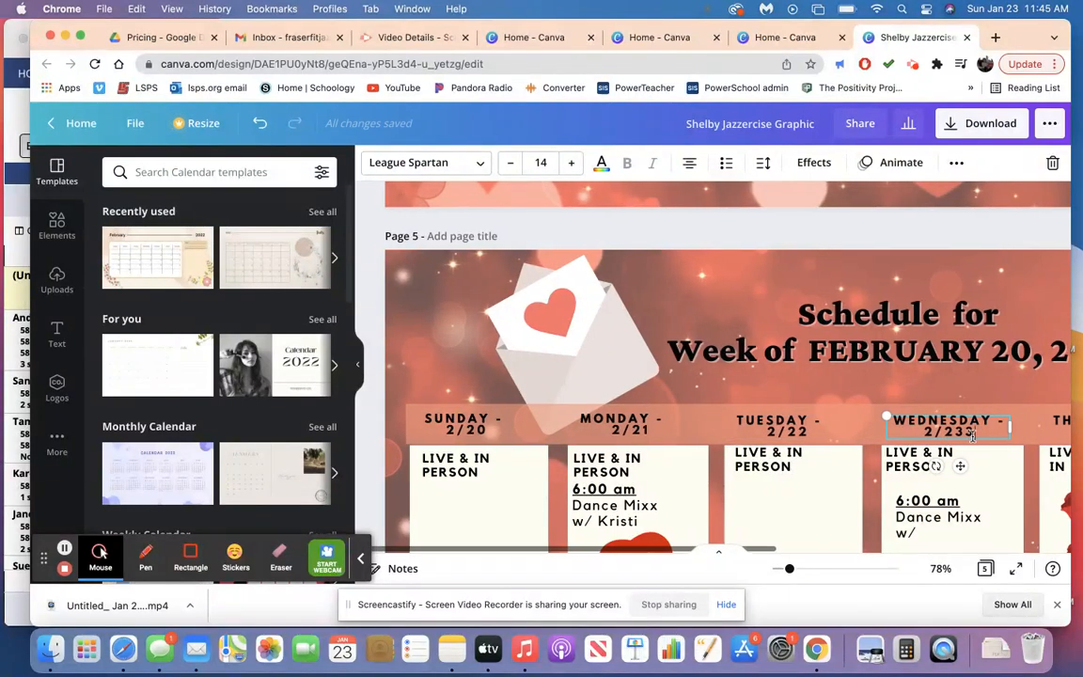
Set the date in the Thursday column header on page 5 to 2/24.
scroll(973, 436, right, 3)
scroll(974, 436, right, 1)
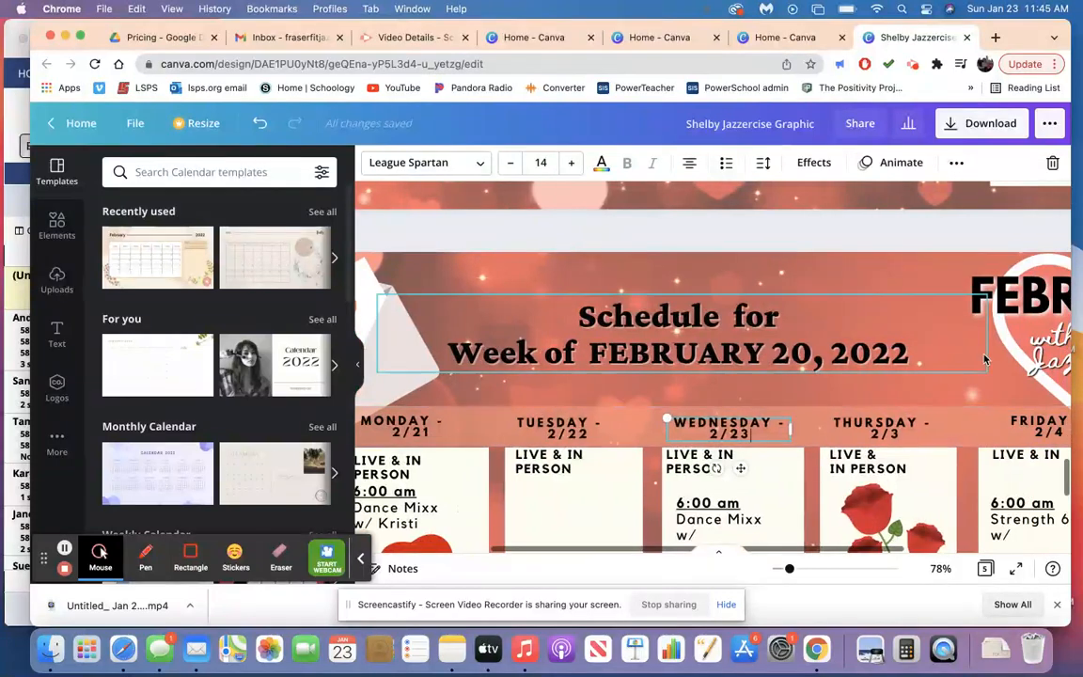
click(901, 436)
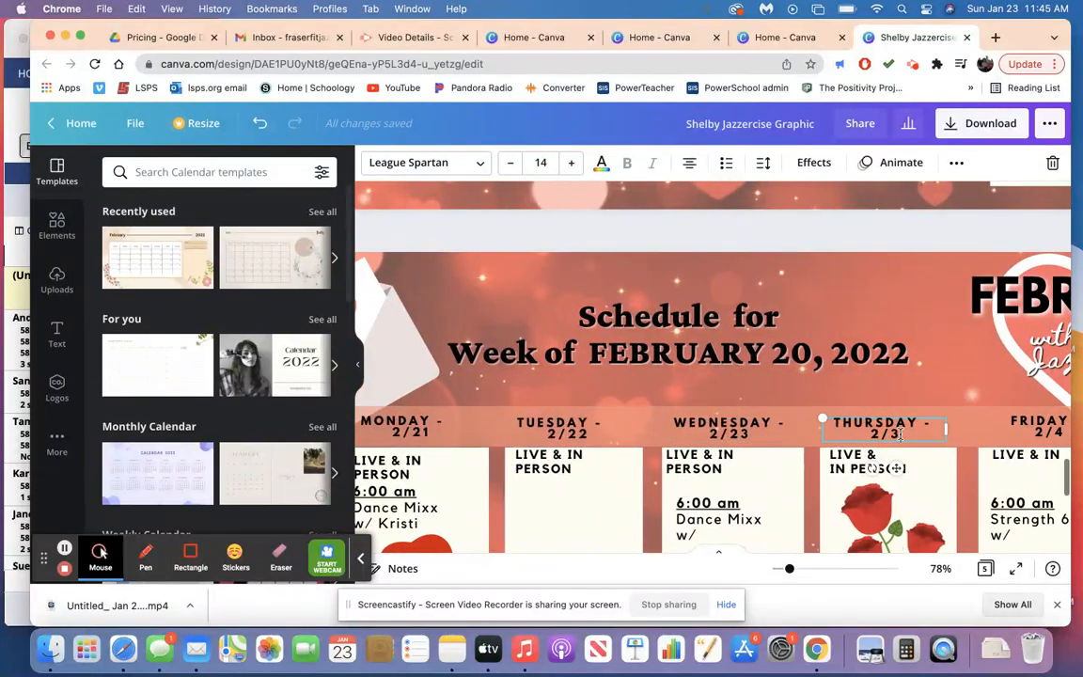
text(24)
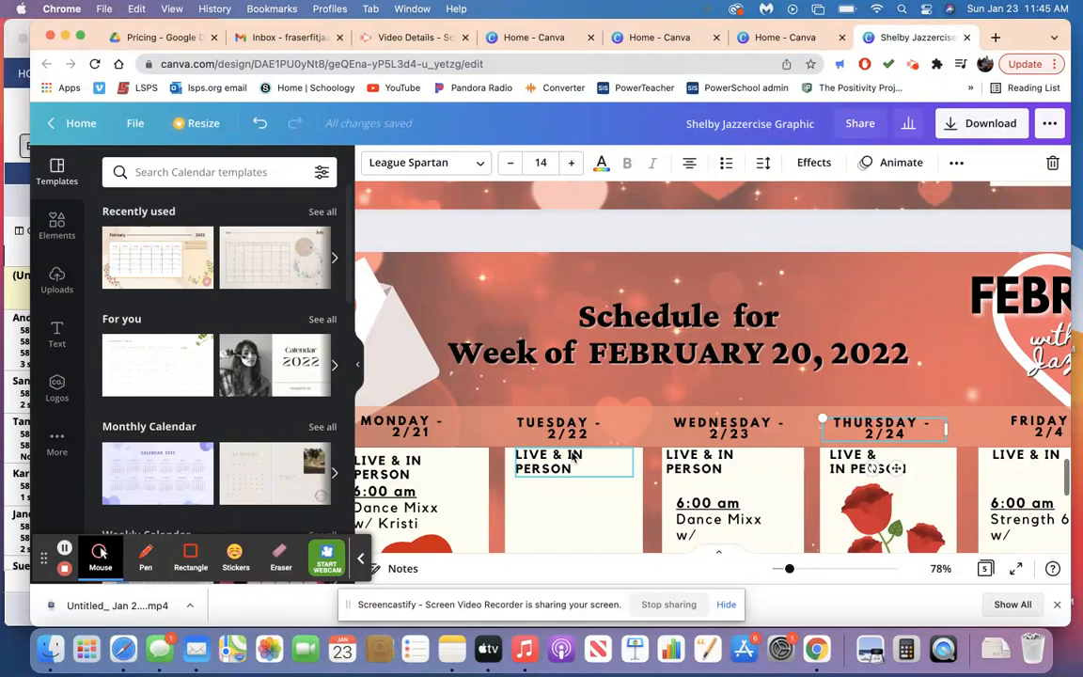
Set the page 5 column header dates to 2/25 for Friday and 2/26 for Saturday.
scroll(659, 456, right, 3)
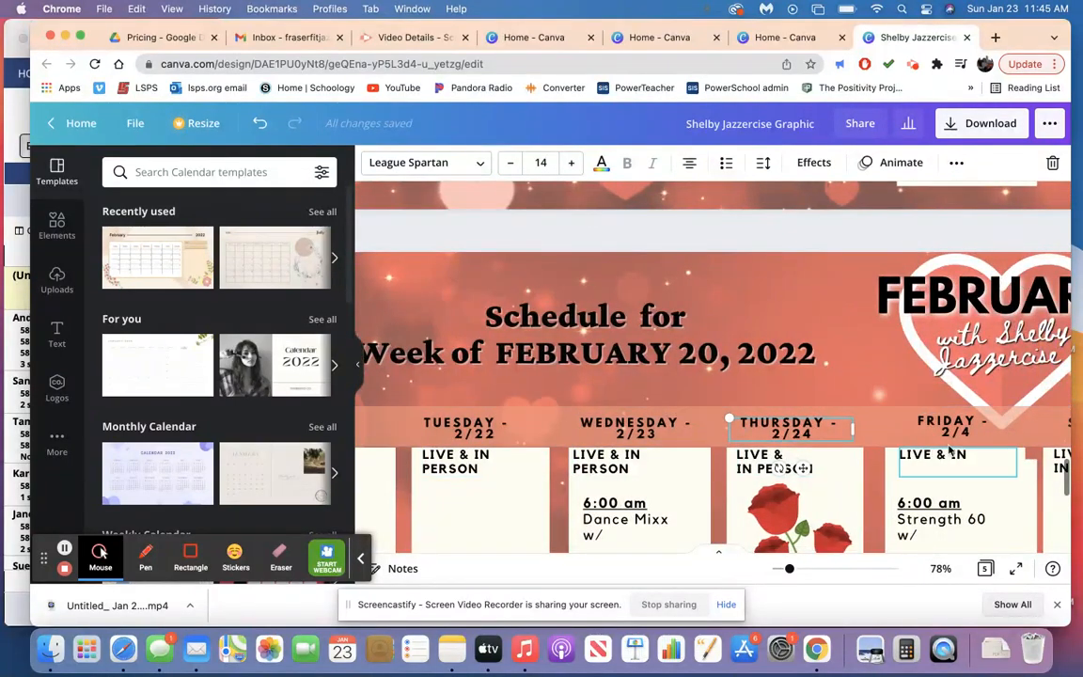
click(967, 431)
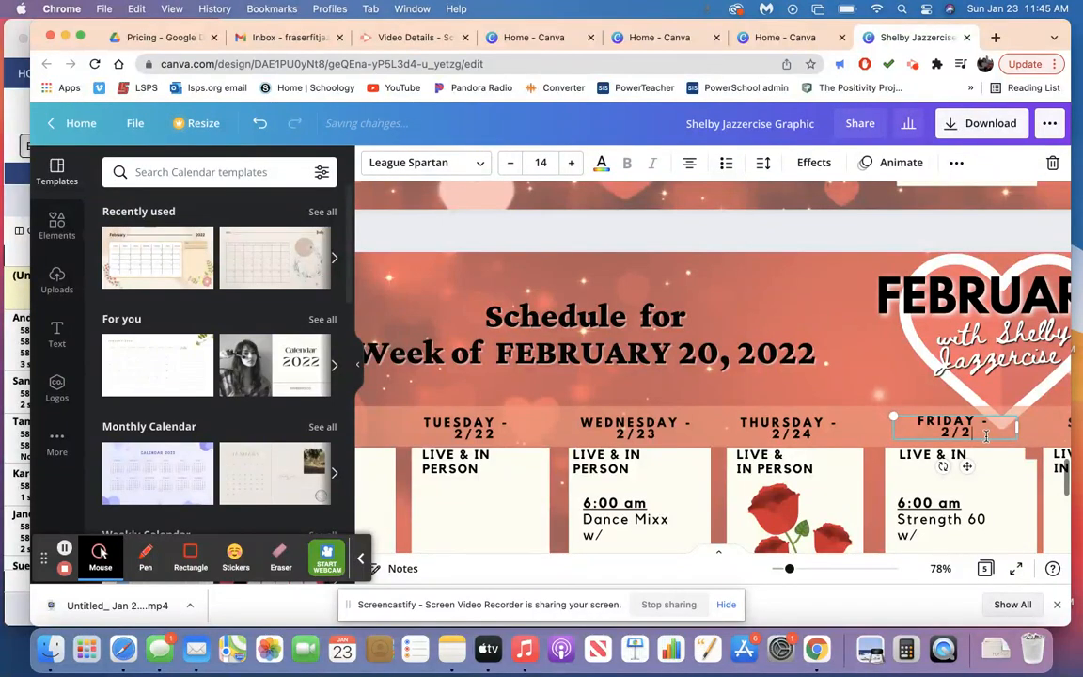
scroll(986, 436, right, 4)
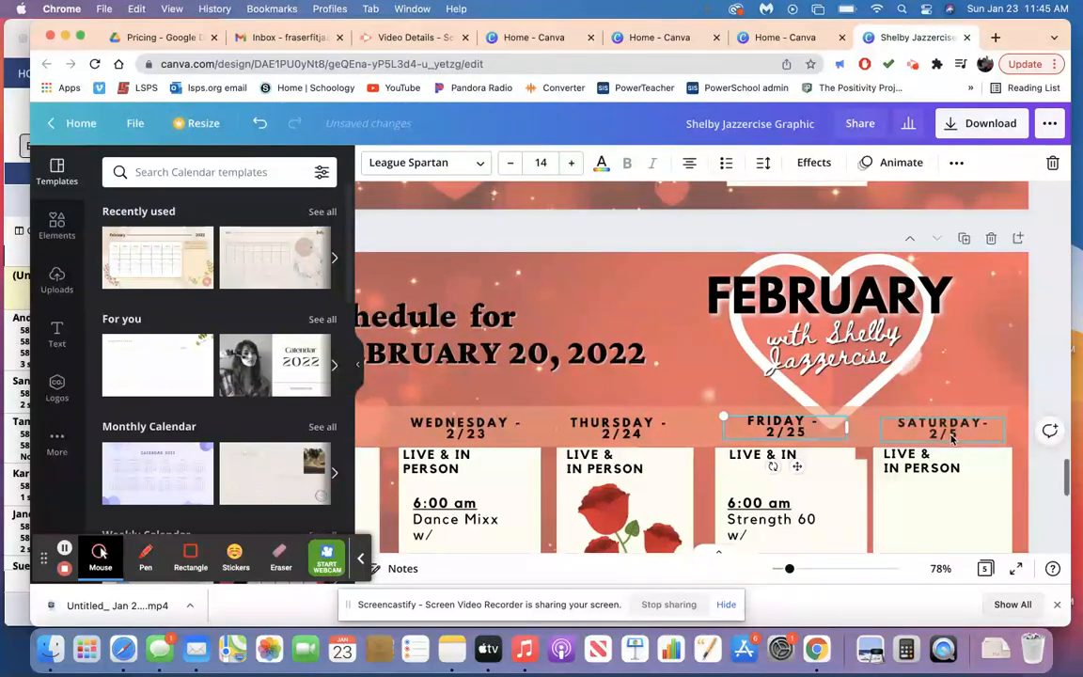
click(953, 434)
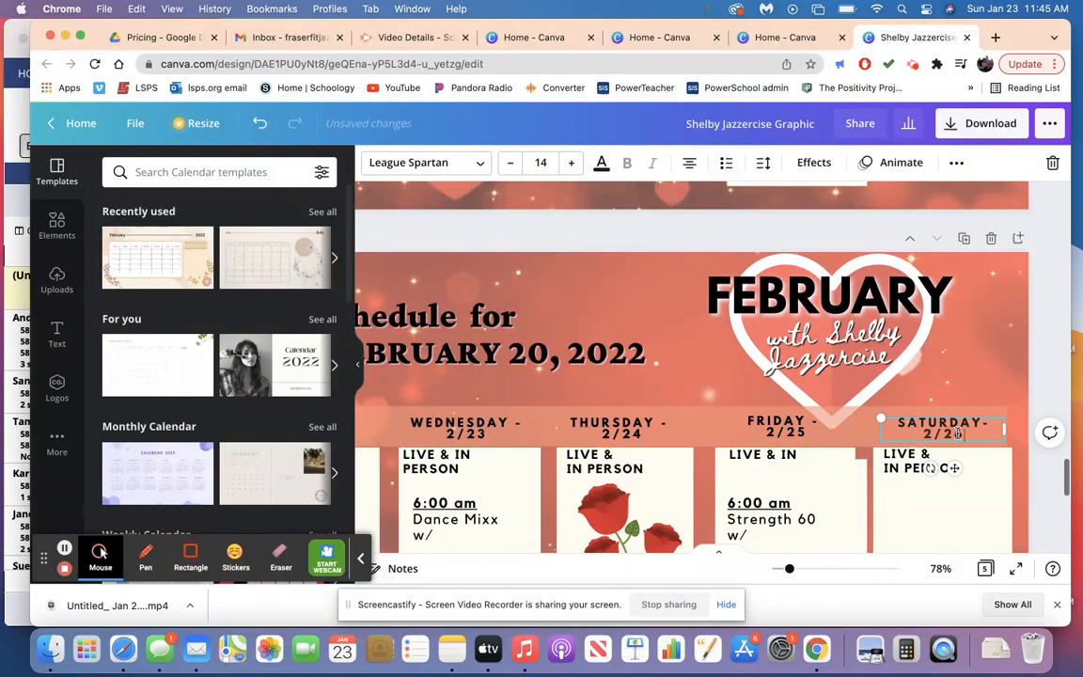
Duplicate page 5, the schedule for the week of February 20, as a new page 6.
scroll(959, 434, down, 5)
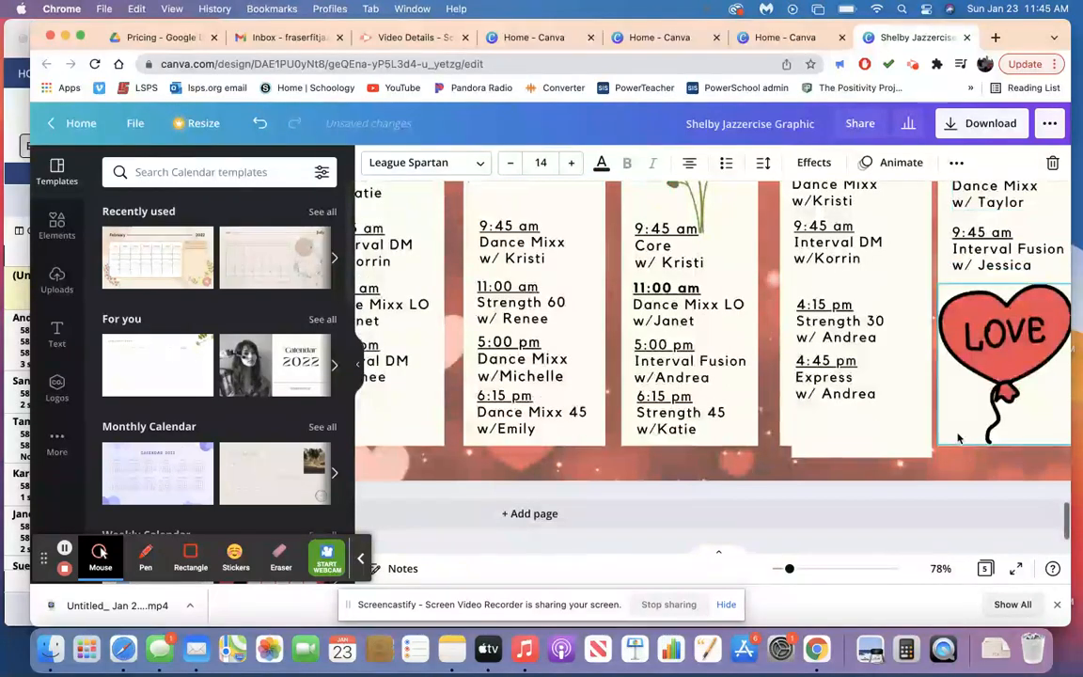
scroll(958, 438, up, 5)
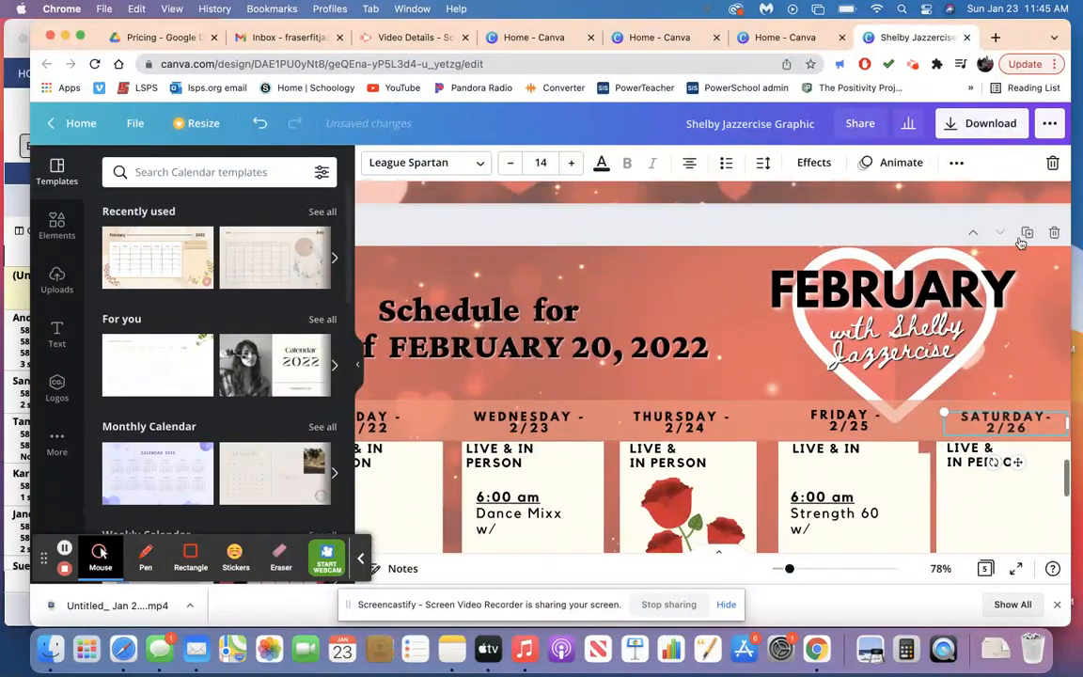
click(1028, 233)
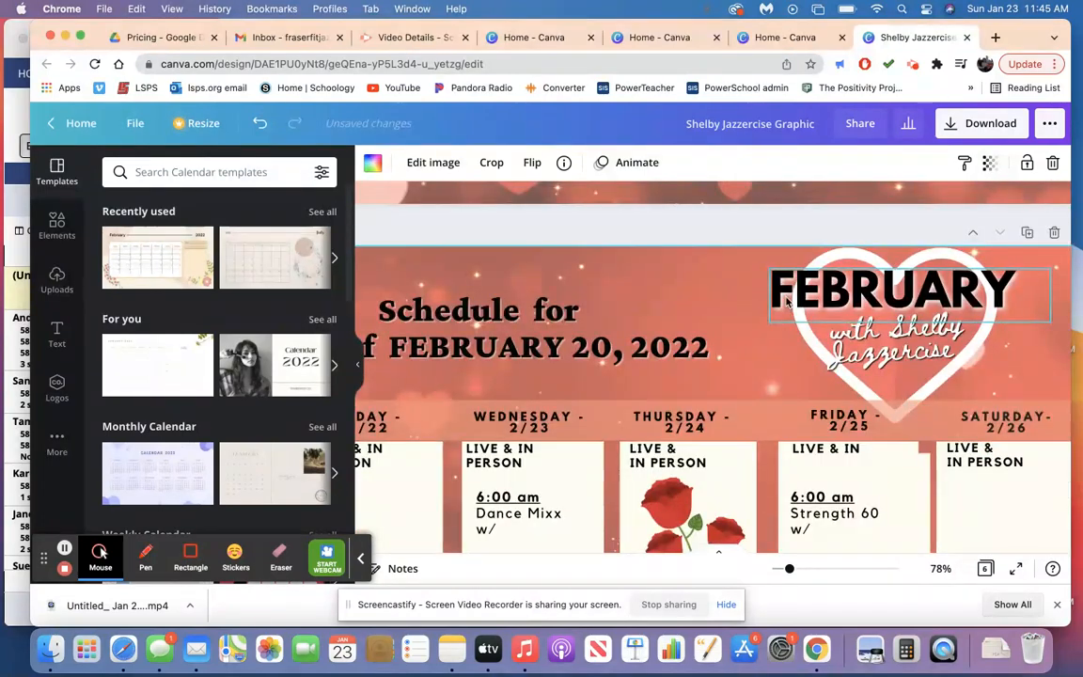
Delete the extra cream rectangle that sticks out below the Friday column on page 6.
scroll(787, 301, down, 5)
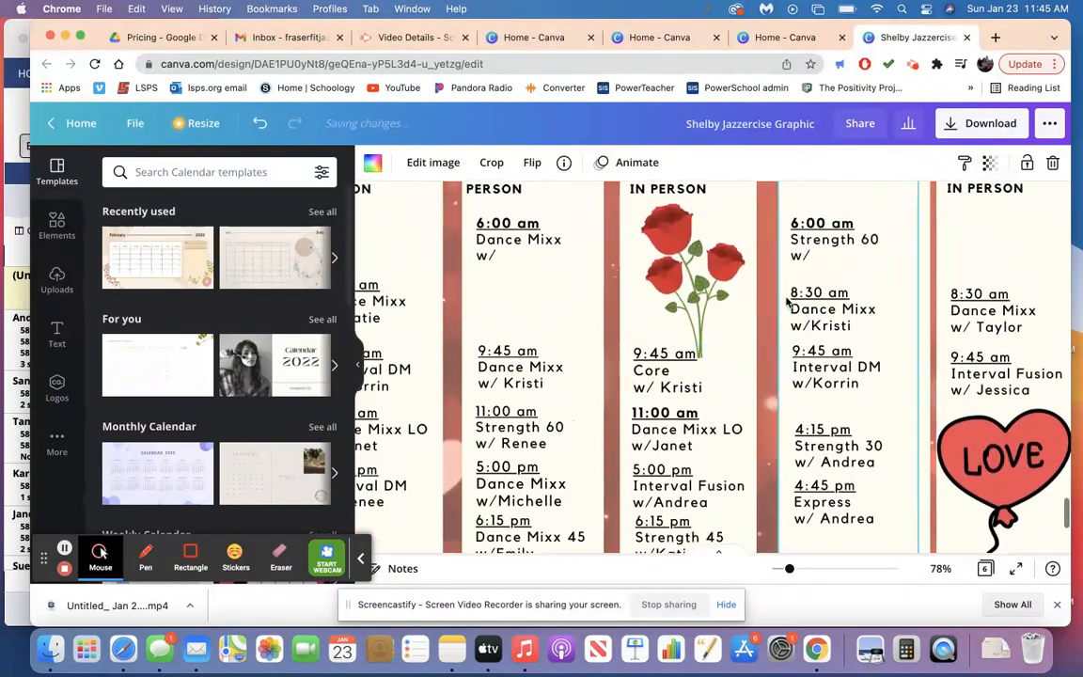
scroll(800, 357, down, 3)
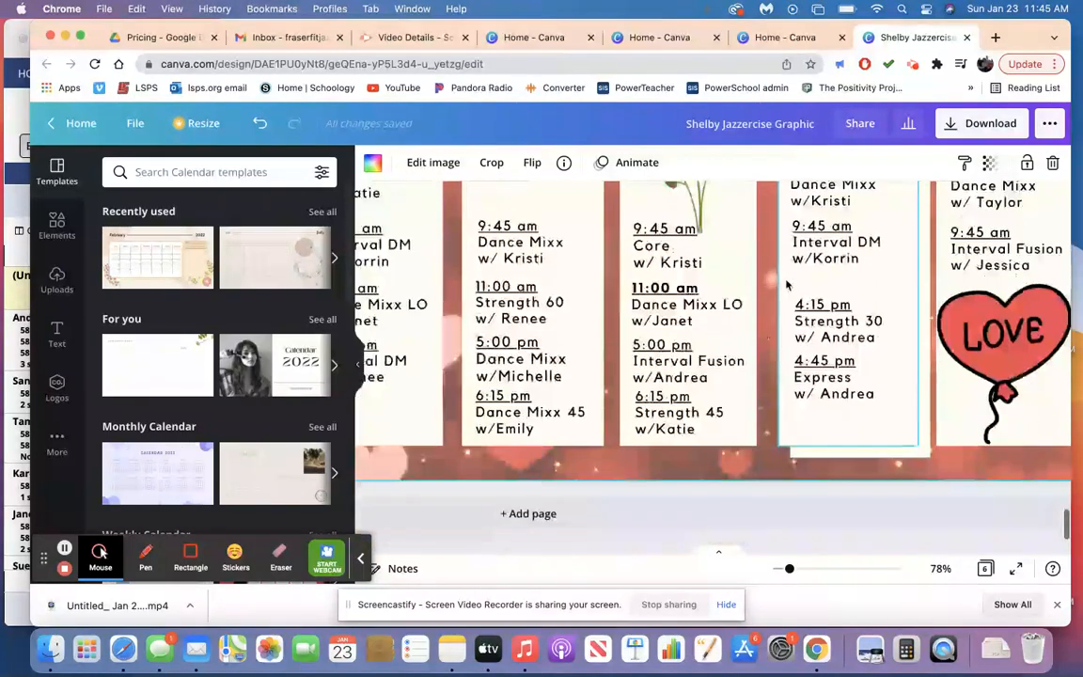
click(843, 446)
scroll(842, 446, up, 3)
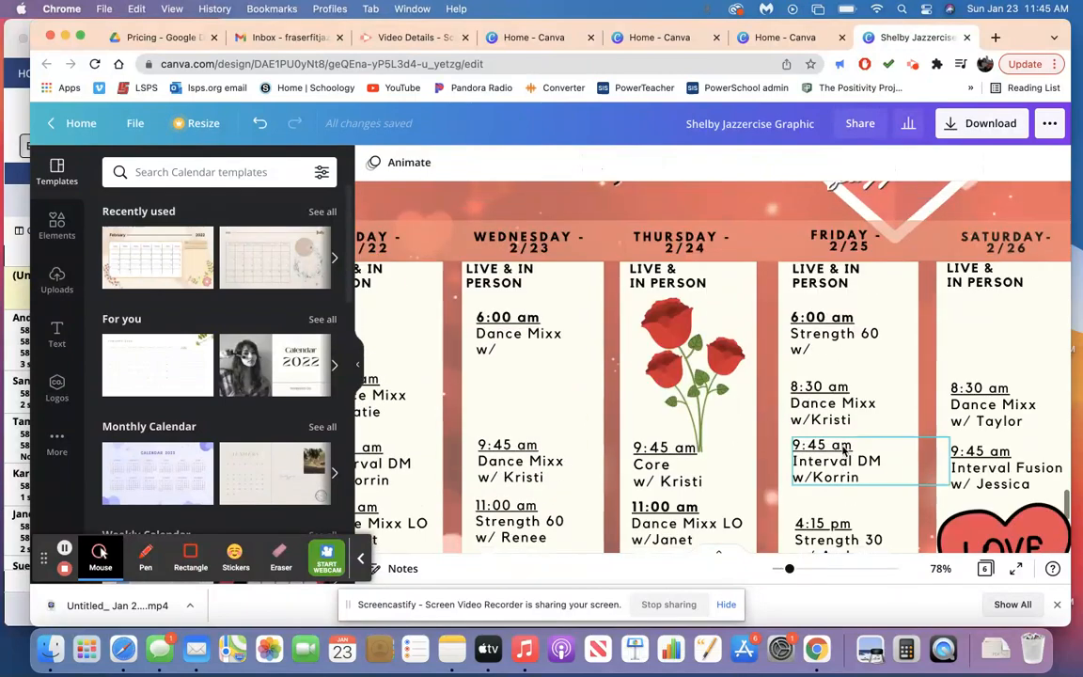
Delete the same overhanging cream rectangle from the Friday columns on pages 5, 4, 3 and 2.
scroll(843, 451, down, 5)
scroll(842, 450, up, 3)
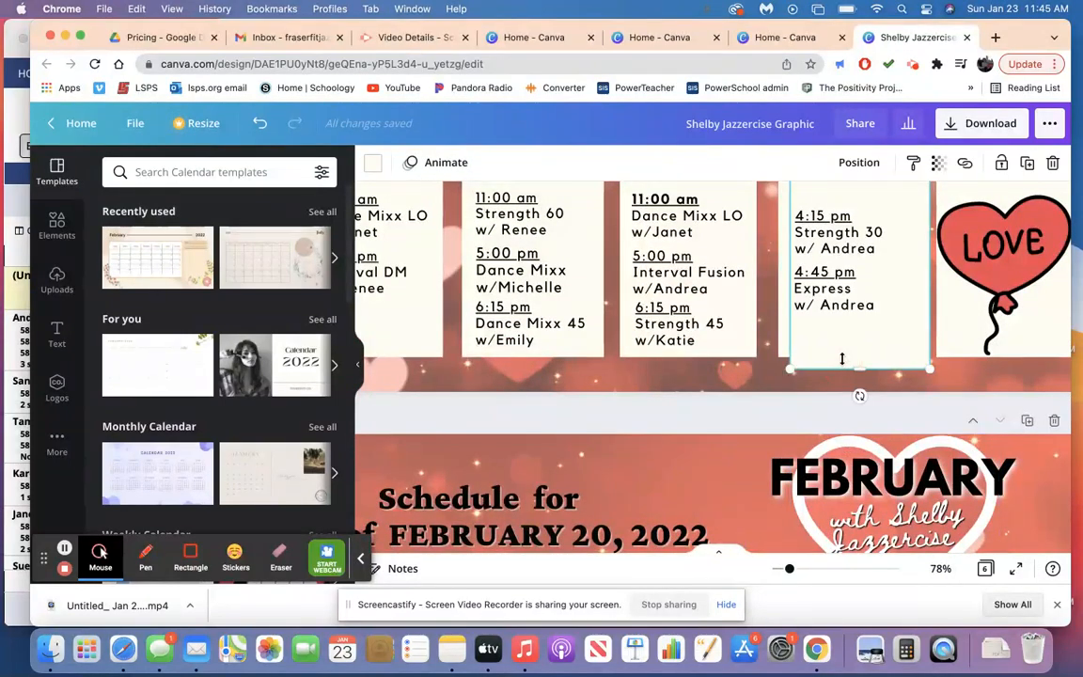
scroll(843, 364, up, 3)
scroll(843, 364, down, 5)
scroll(847, 329, up, 4)
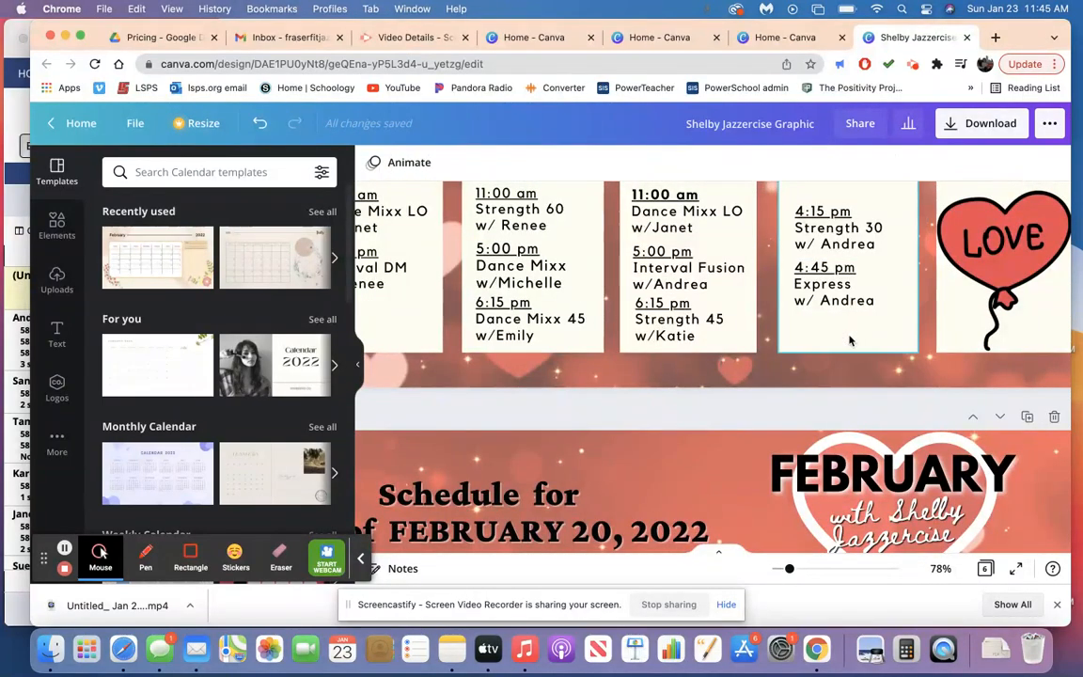
scroll(851, 336, up, 4)
scroll(851, 340, down, 5)
scroll(858, 320, up, 1)
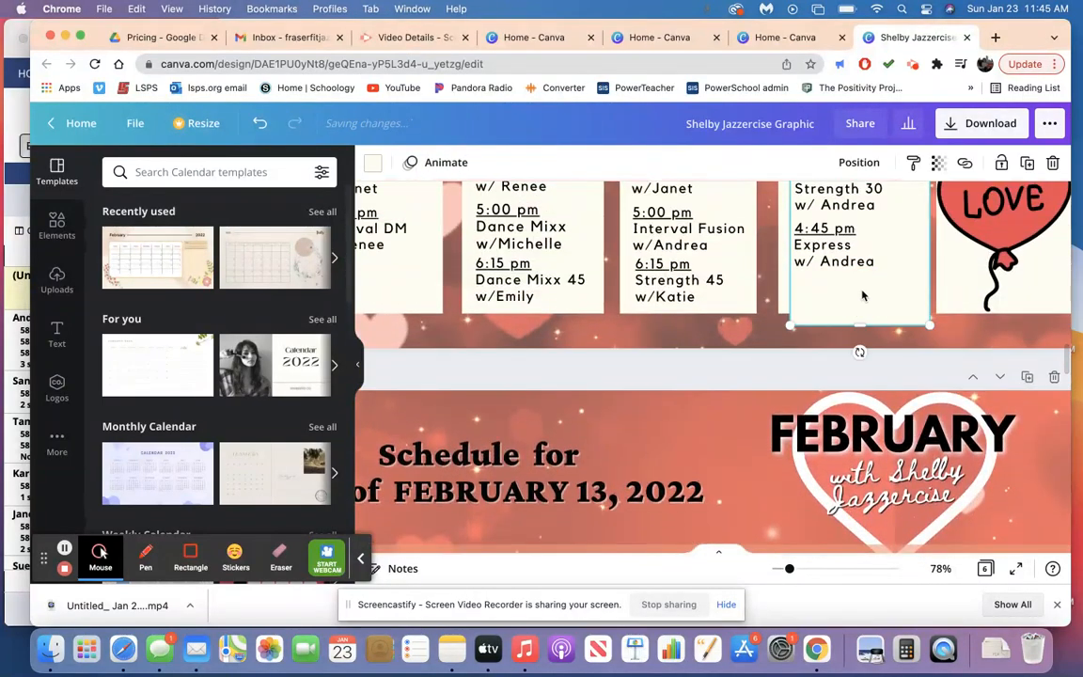
scroll(863, 296, up, 10)
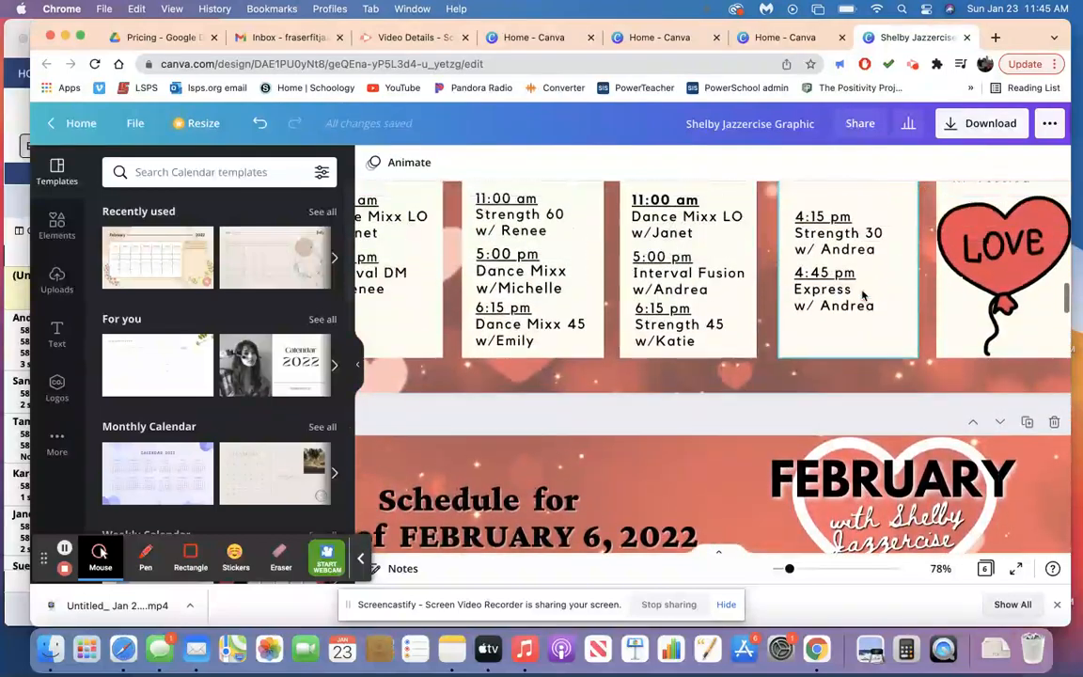
Change the week date in the page 6 schedule heading to FEBRUARY 27, 2022.
scroll(863, 296, down, 15)
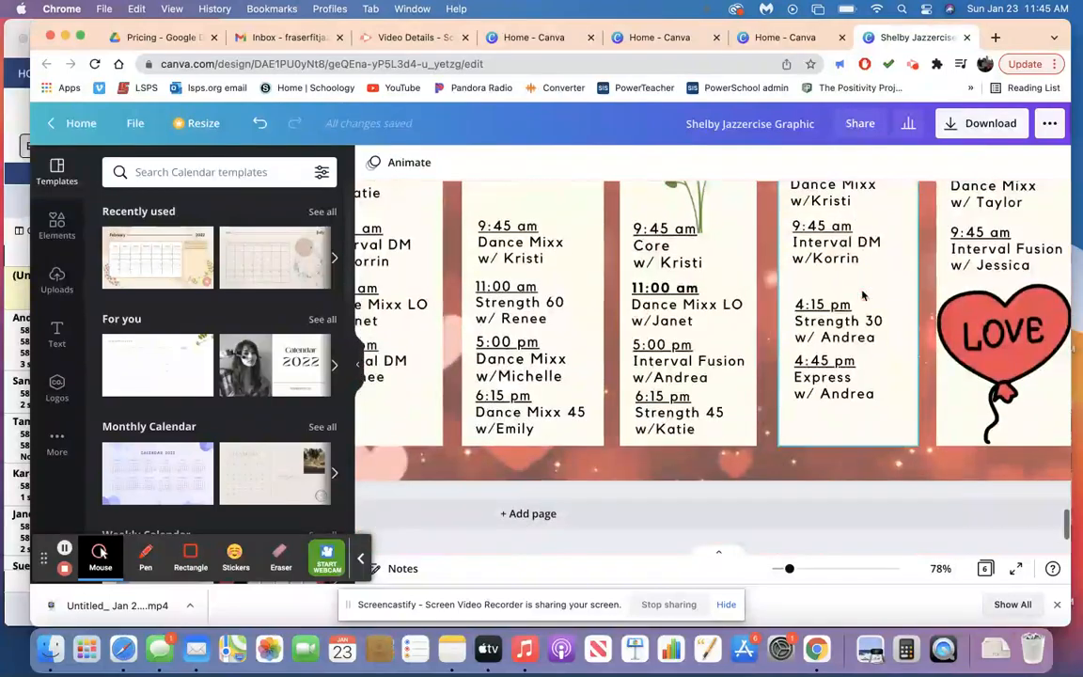
scroll(864, 295, up, 3)
scroll(863, 295, down, 3)
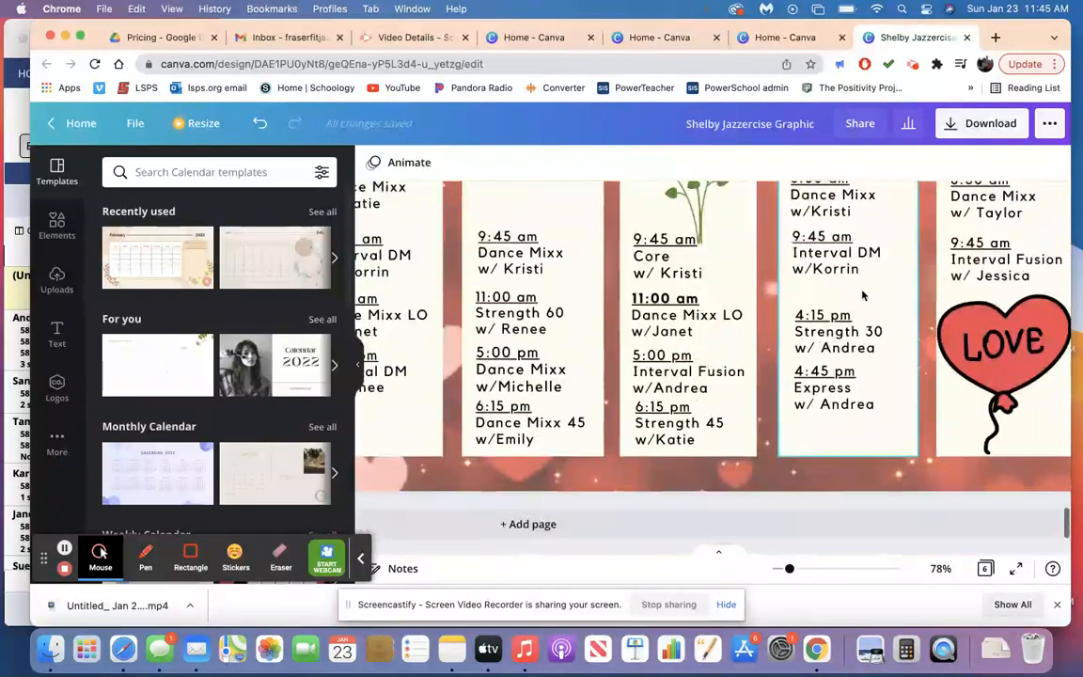
scroll(863, 295, up, 5)
scroll(875, 278, left, 2)
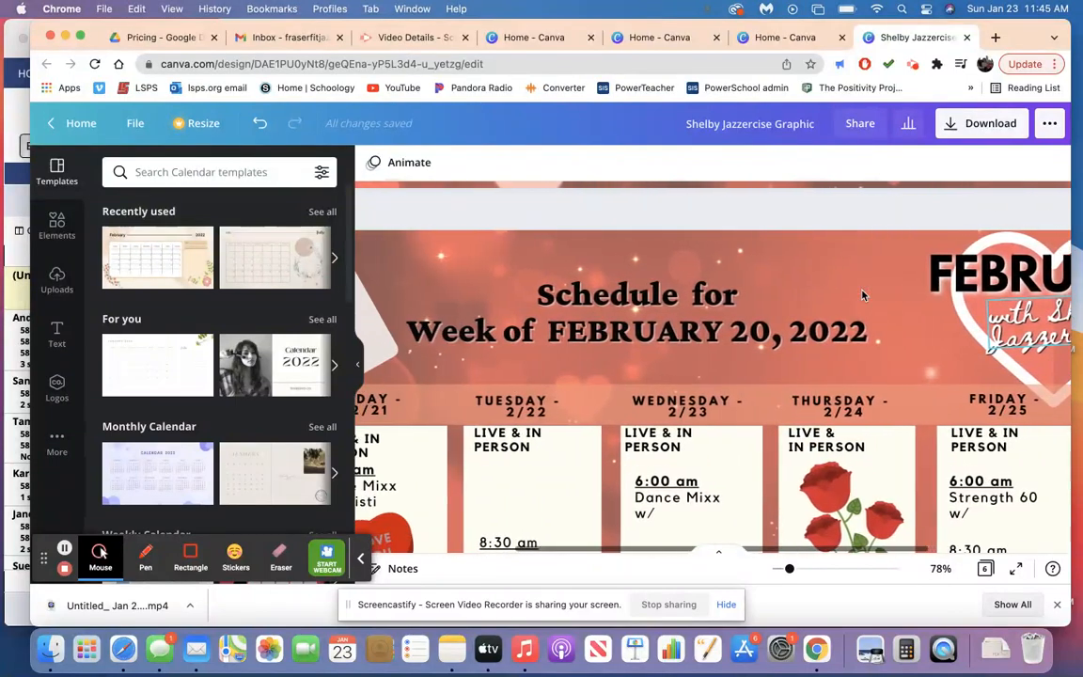
click(692, 298)
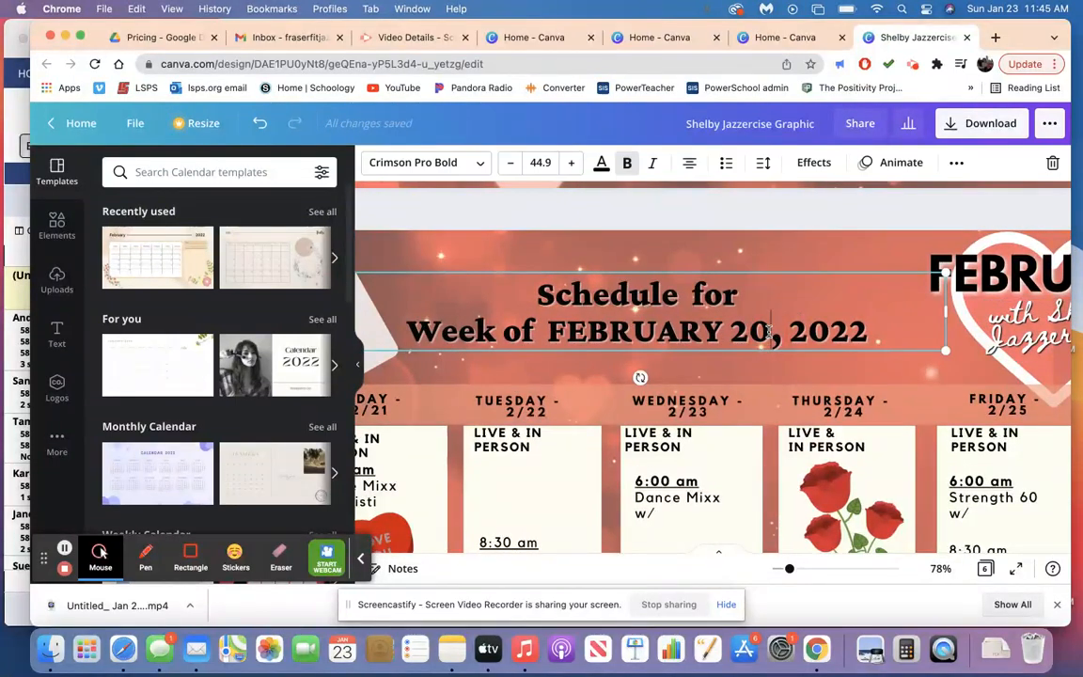
click(767, 331)
key(BackSpace)
key(BackSpace)
key(BackSpace)
key(BackSpace)
key(BackSpace)
key(BackSpace)
key(BackSpace)
key(BackSpace)
key(BackSpace)
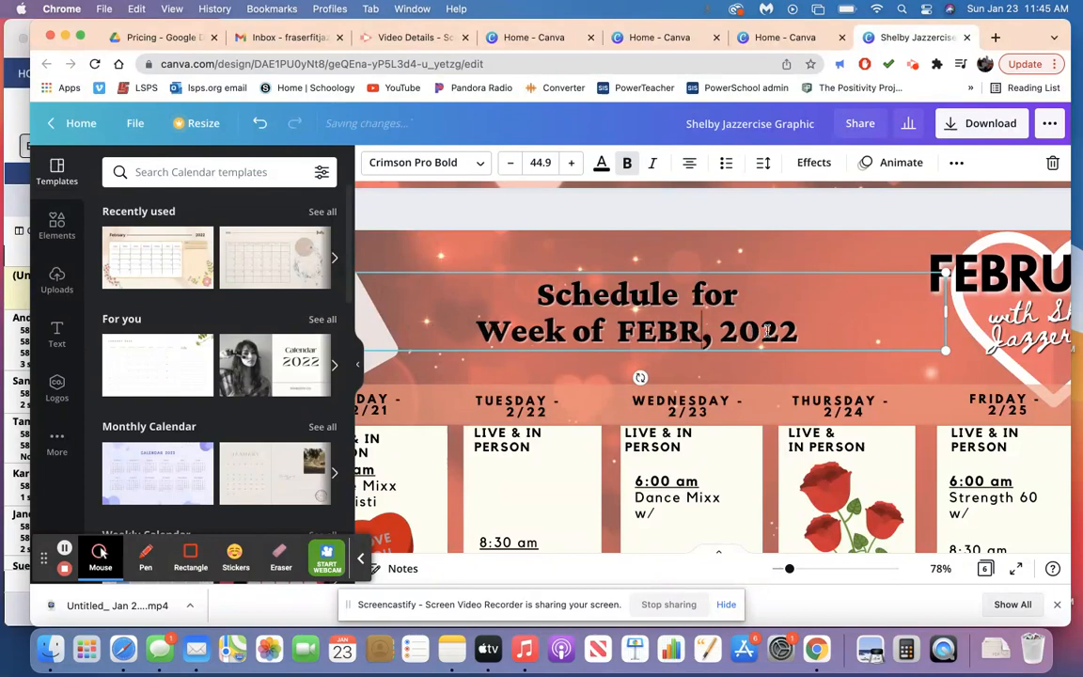
key(BackSpace)
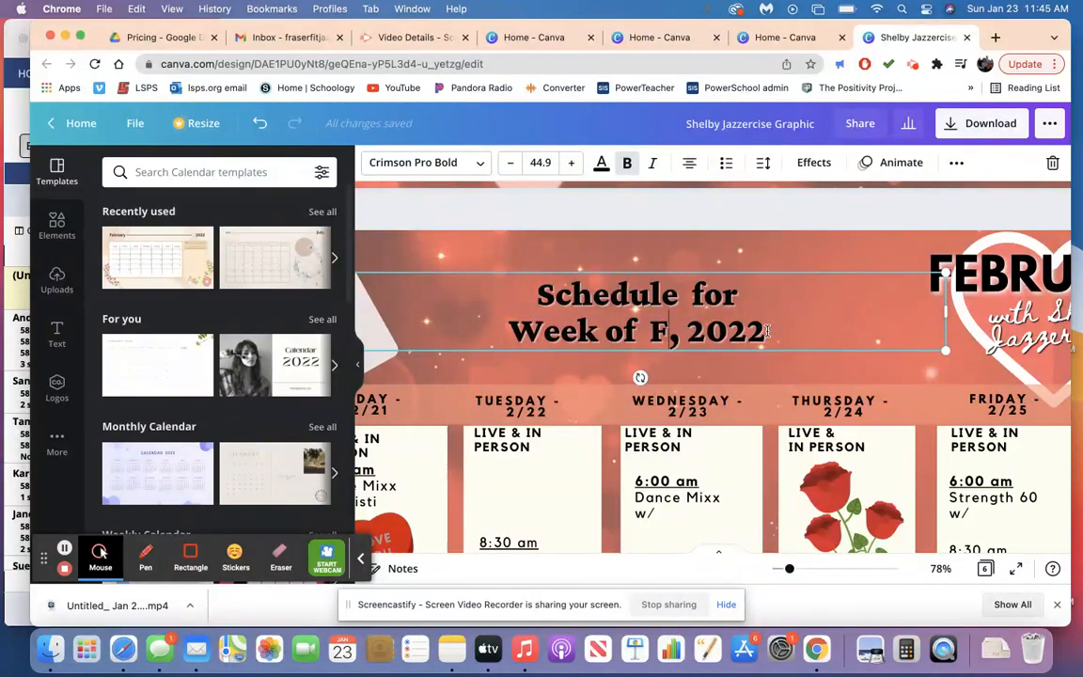
text(EBRUARY )
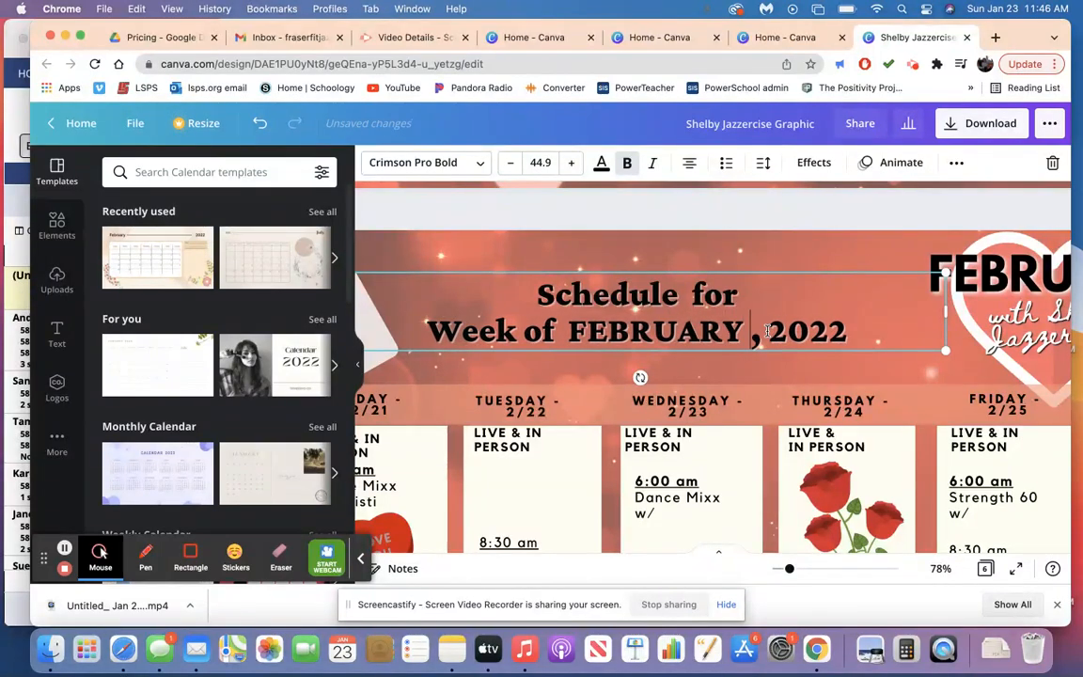
text(2)
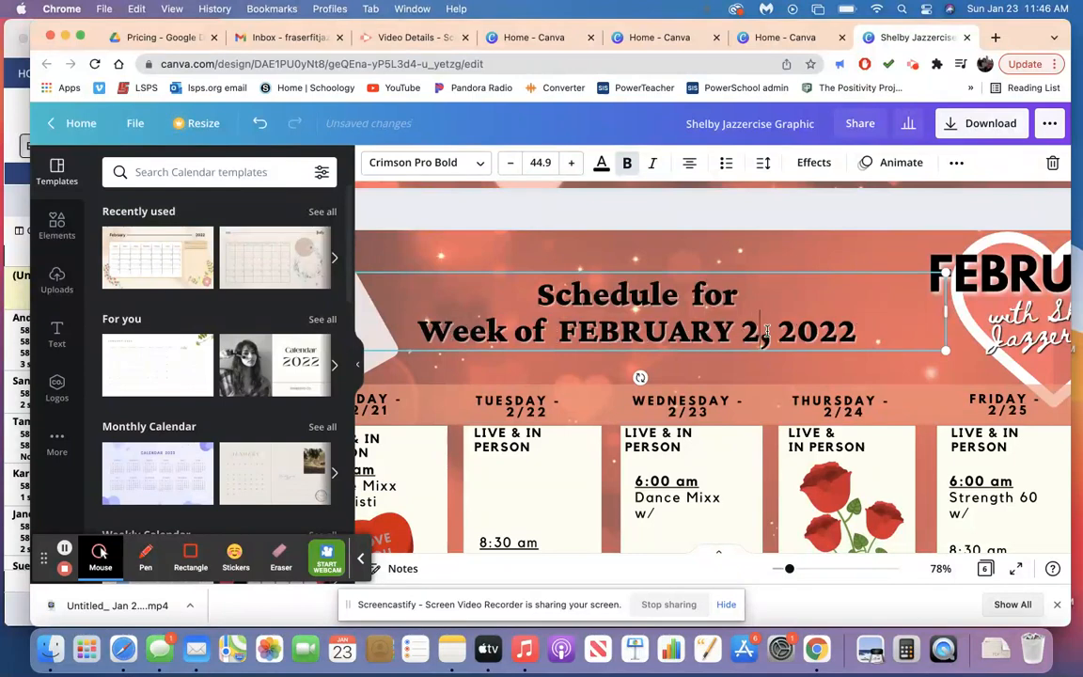
text(7)
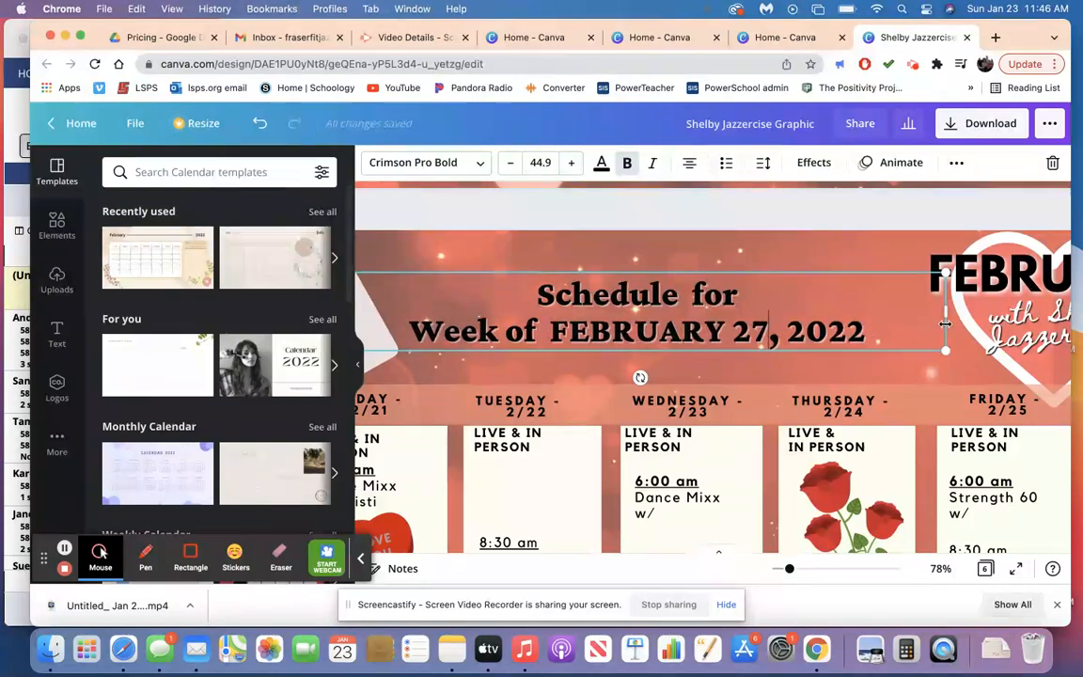
Replace the FEBRUARY title on page 6 with MARCH and centre it over the heart outline.
scroll(945, 322, right, 3)
click(933, 270)
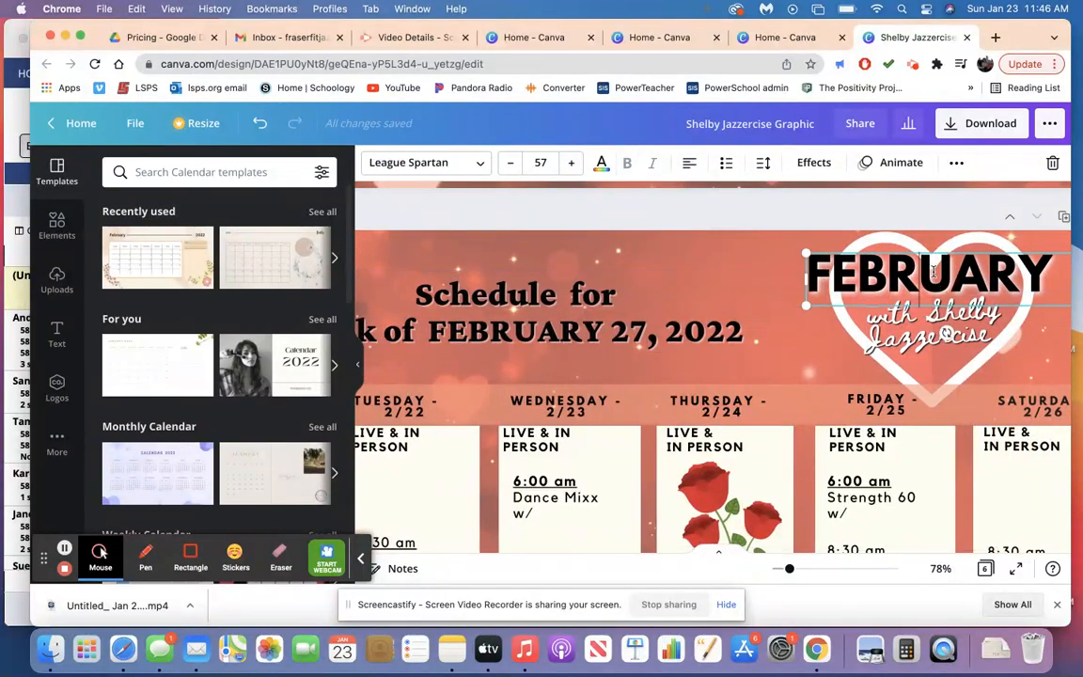
double_click(933, 271)
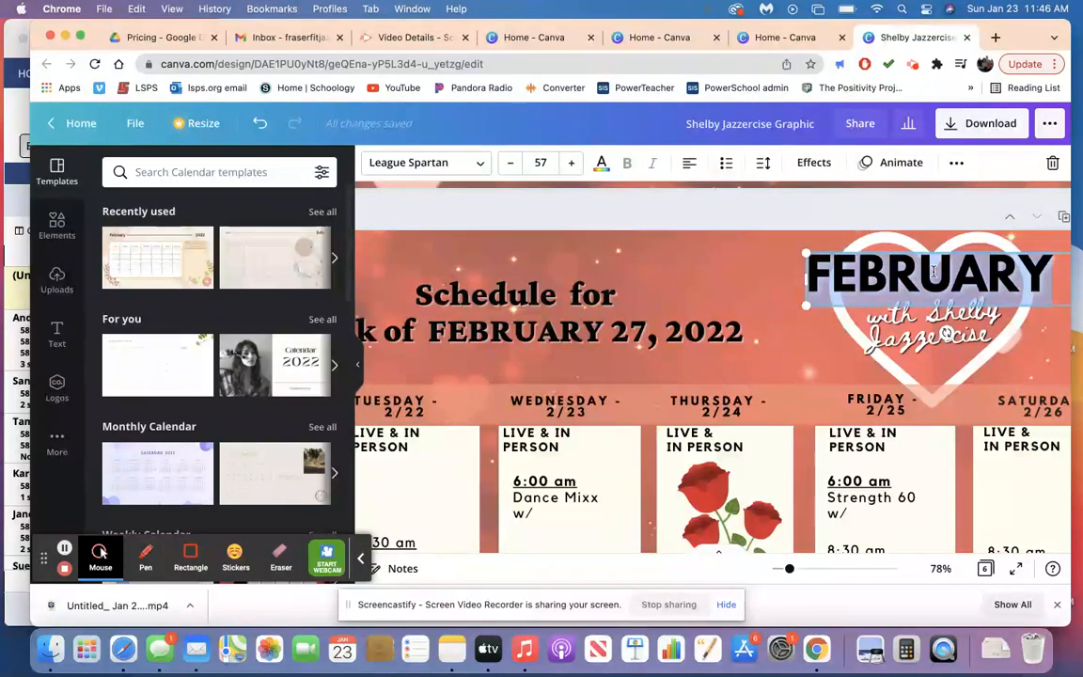
text(MARCH)
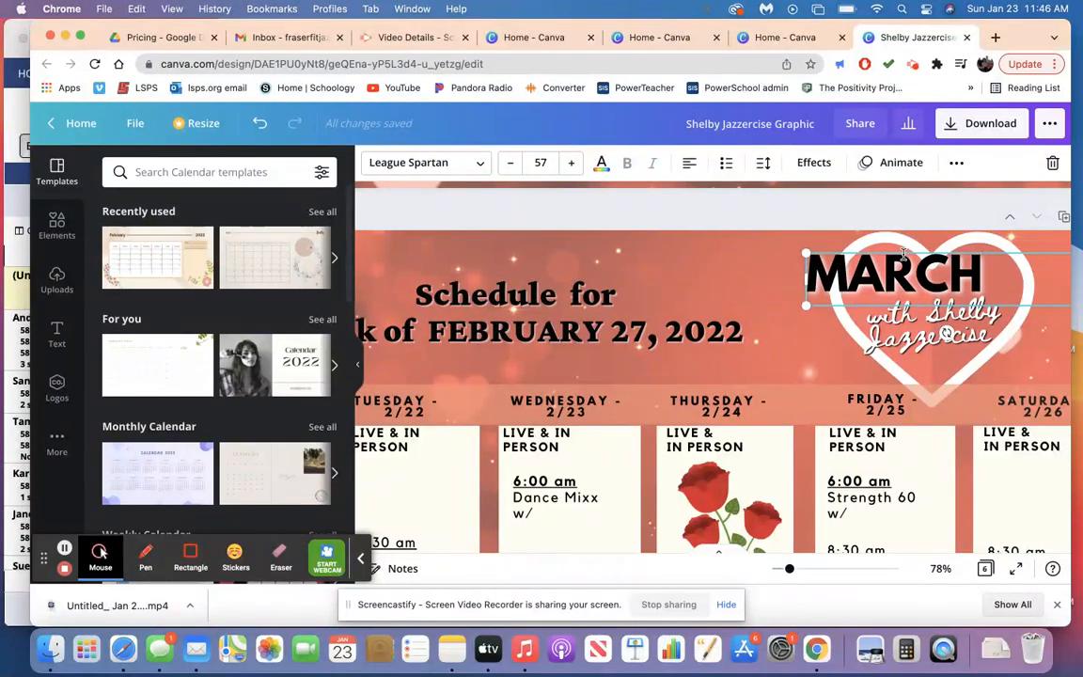
mouse_move(920, 252)
mouse_down()
mouse_move(952, 256)
mouse_move(917, 261)
mouse_up()
Delete the white heart outline behind the MARCH title and the envelope graphic beside the heading on page 6.
click(889, 377)
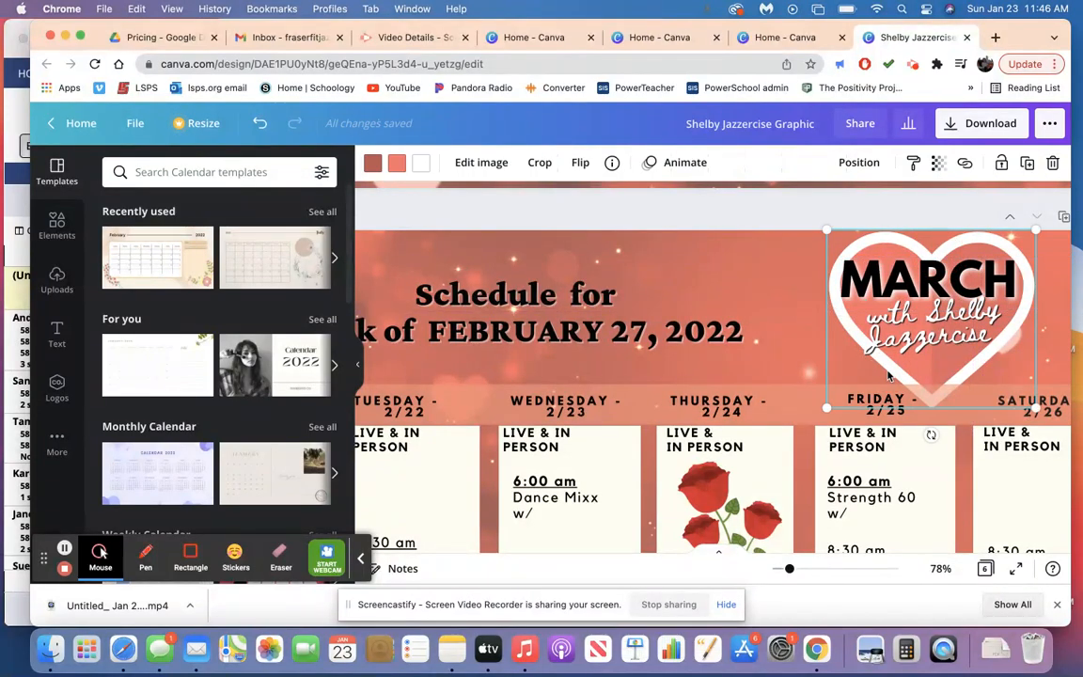
key(Escape)
scroll(888, 377, left, 5)
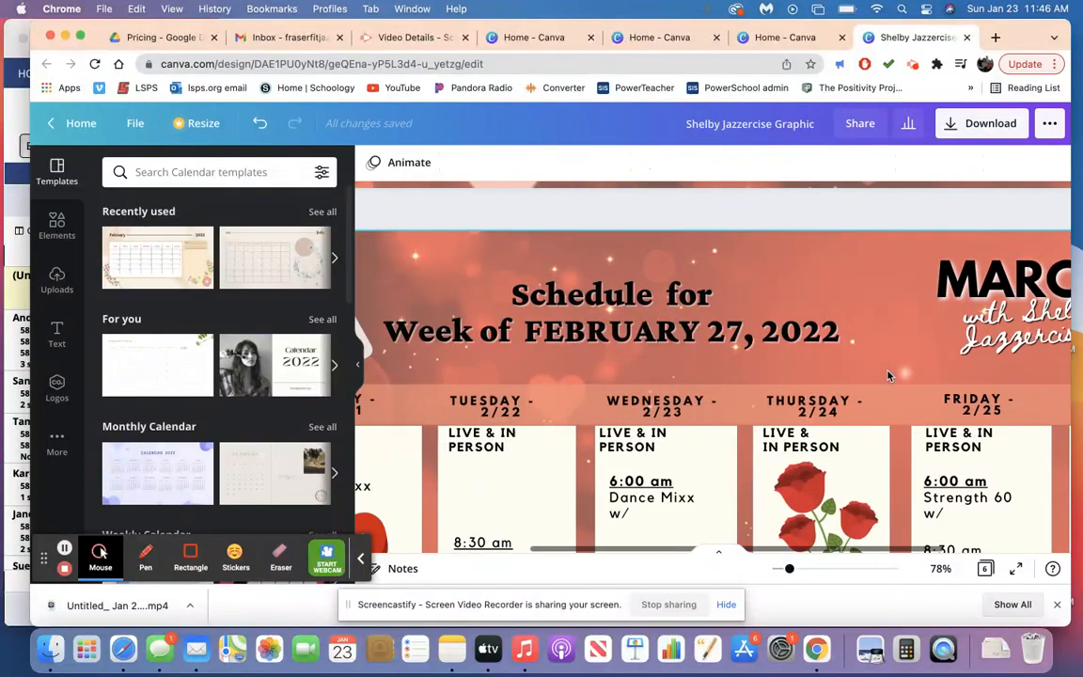
click(581, 324)
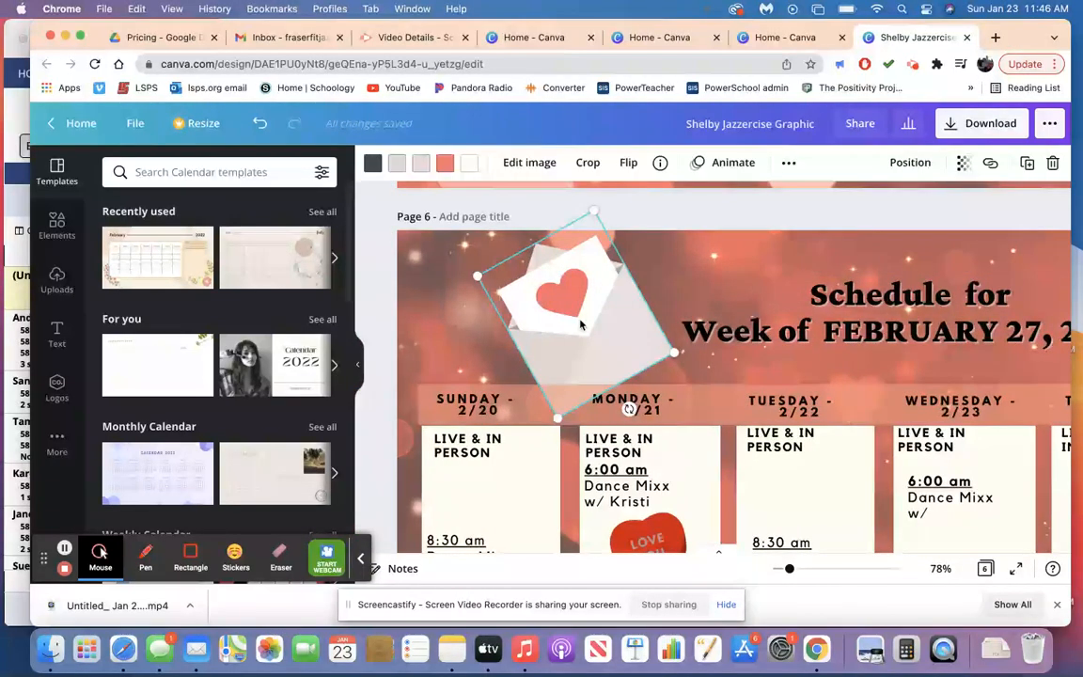
key(Delete)
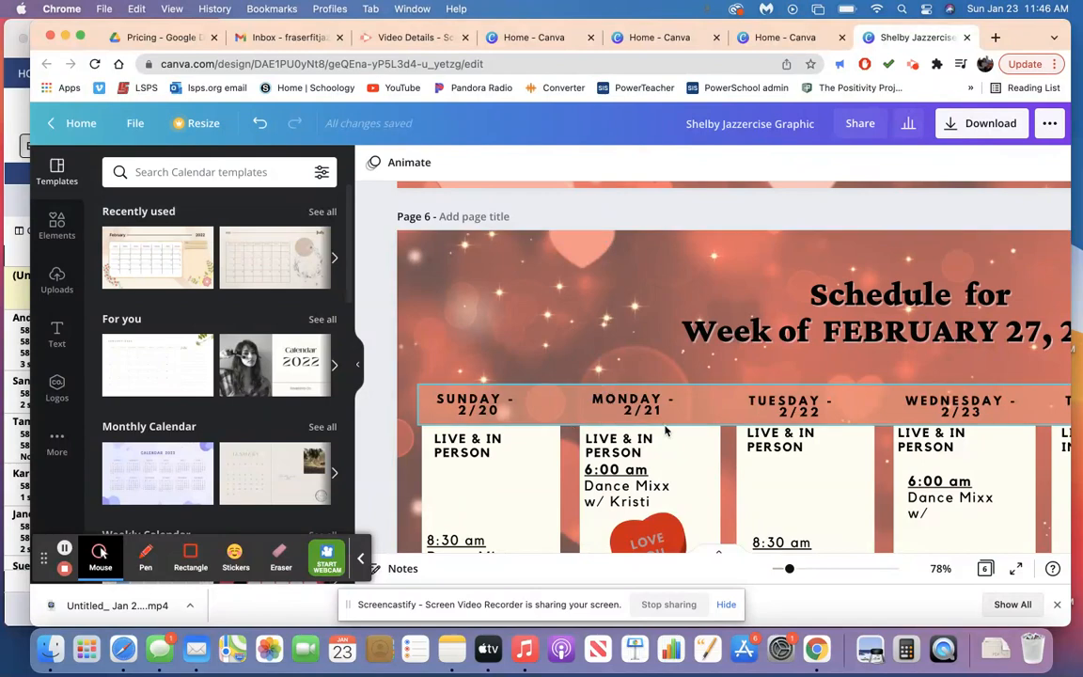
Set the page 6 column header dates to 2/27 for Sunday and 2/28 for Monday.
click(499, 413)
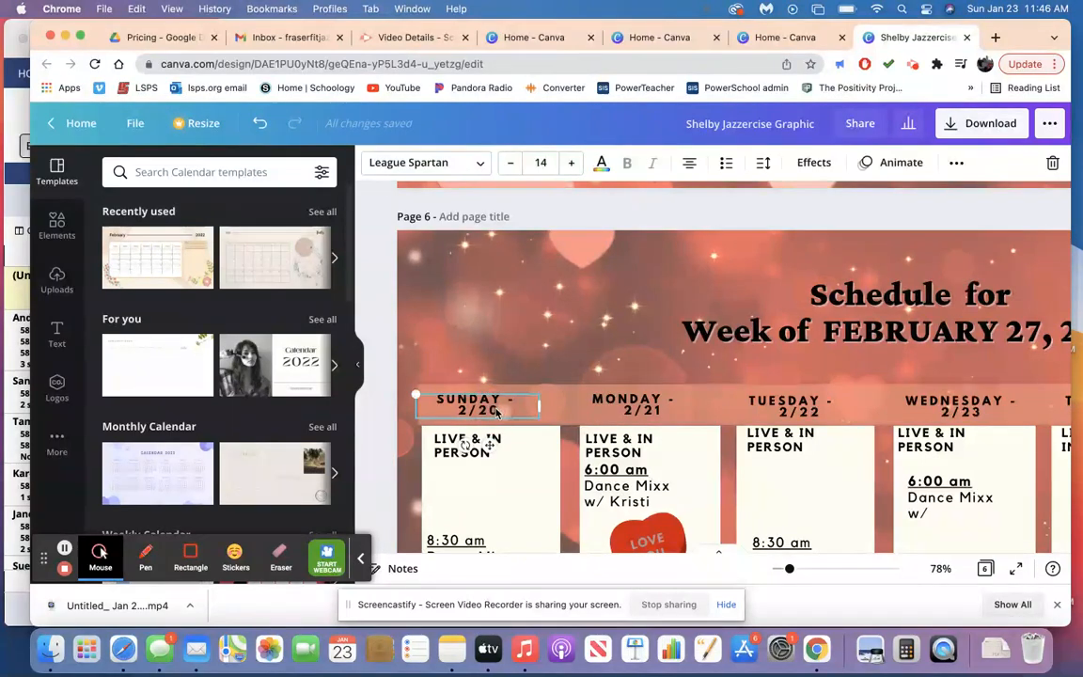
key(BackSpace)
text(7)
click(663, 414)
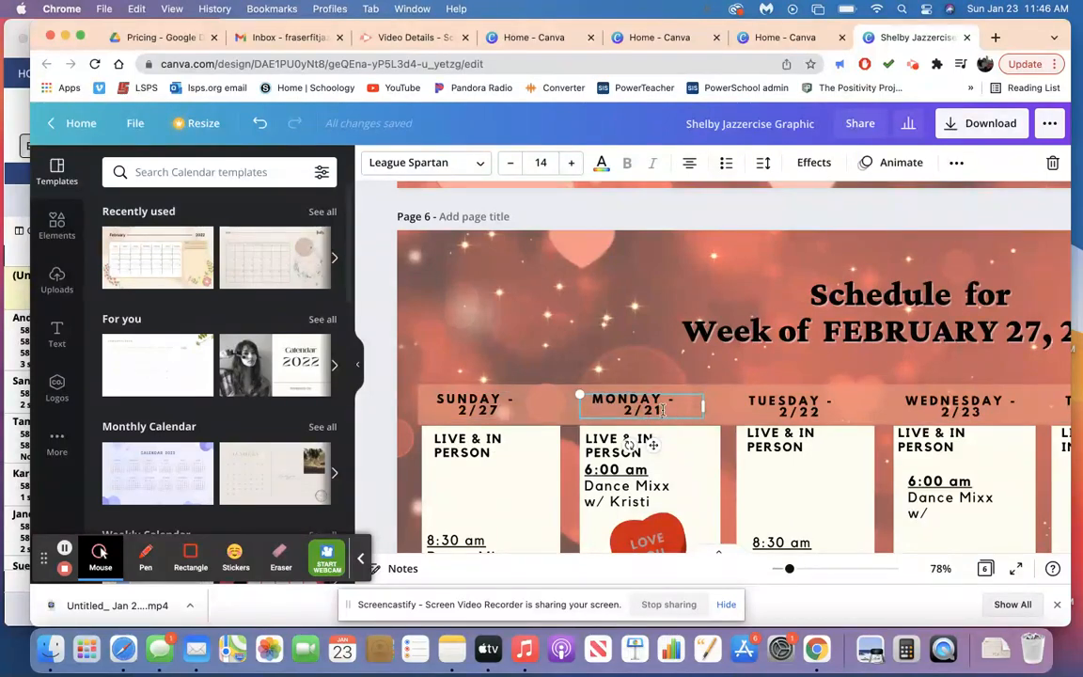
key(BackSpace)
text(8)
Set the Tuesday column header date on page 6 to 3/1.
click(823, 418)
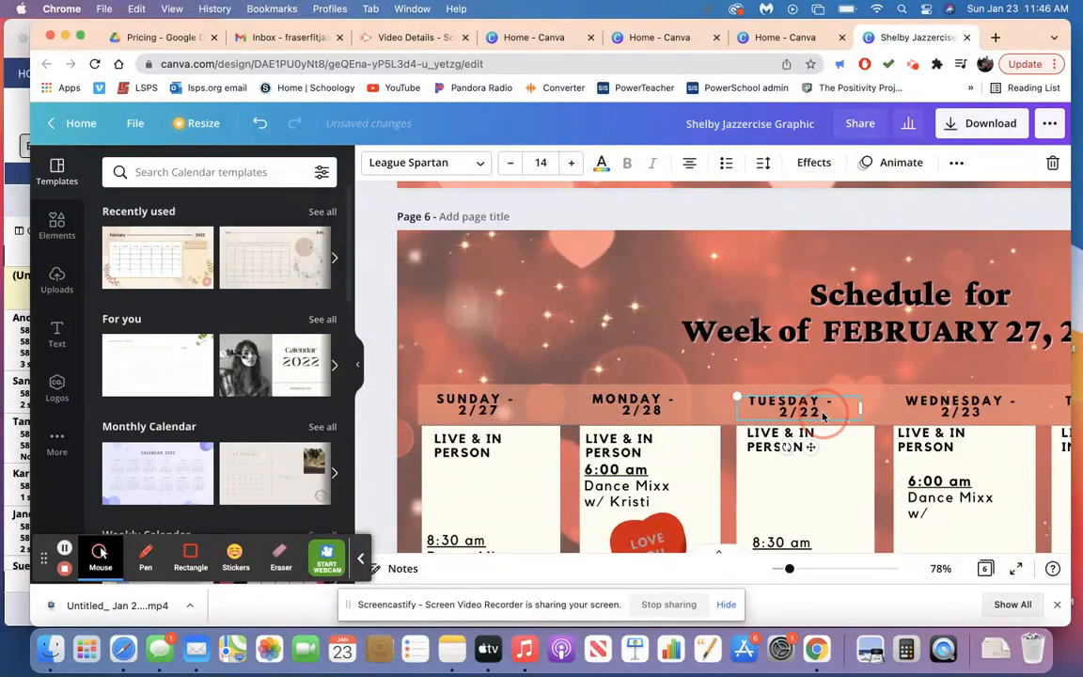
click(824, 418)
key(BackSpace)
key(BackSpace)
key(BackSpace)
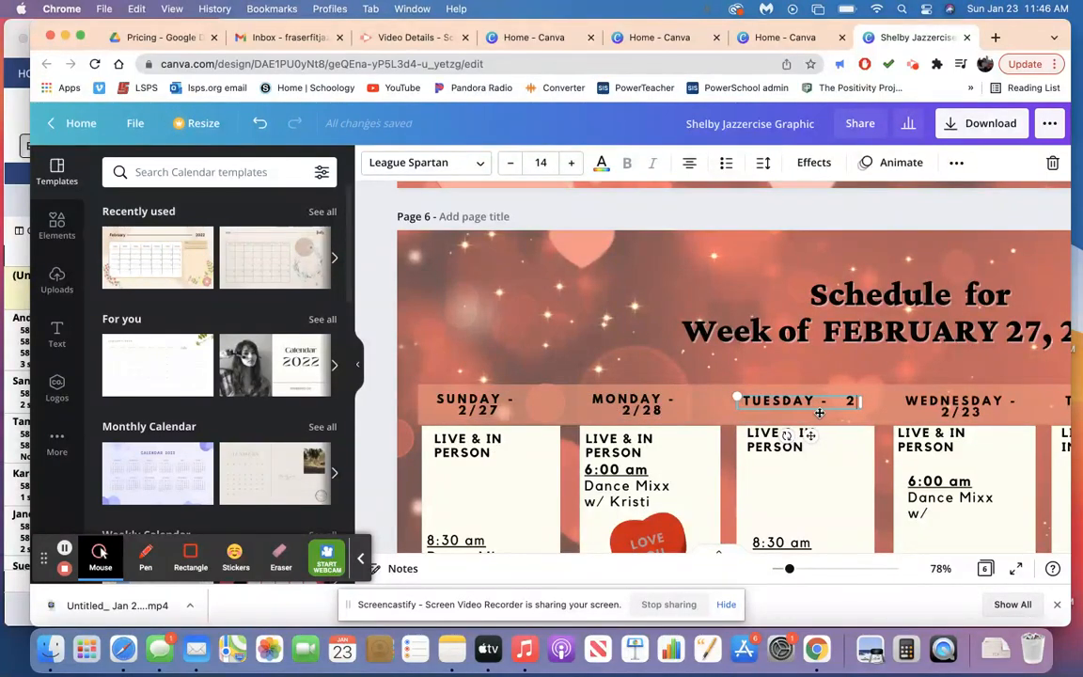
key(BackSpace)
text(3/1)
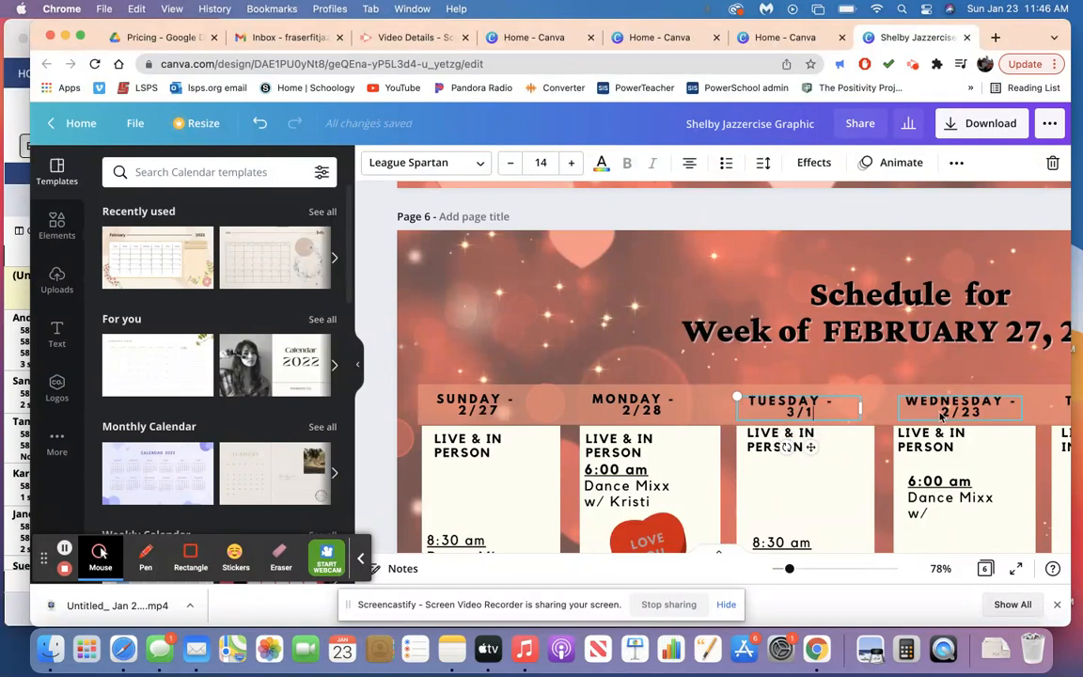
Set the page 6 column header dates to 3/2 for Wednesday and 3/3 for Thursday.
click(979, 415)
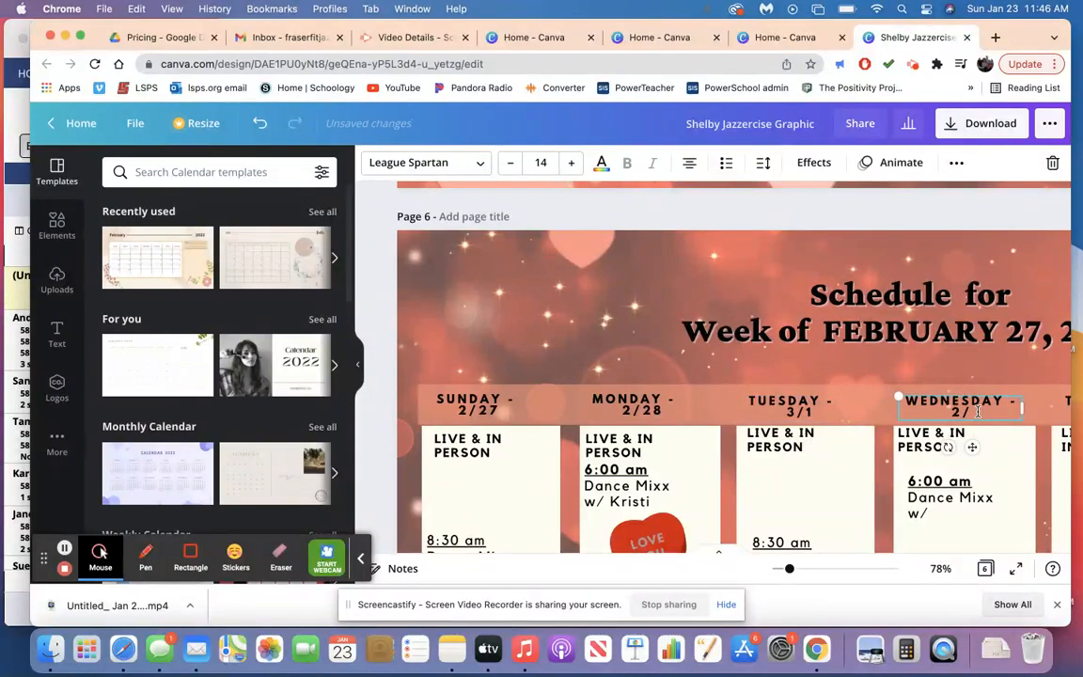
key(BackSpace)
key(BackSpace)
text(3)
scroll(978, 411, right, 5)
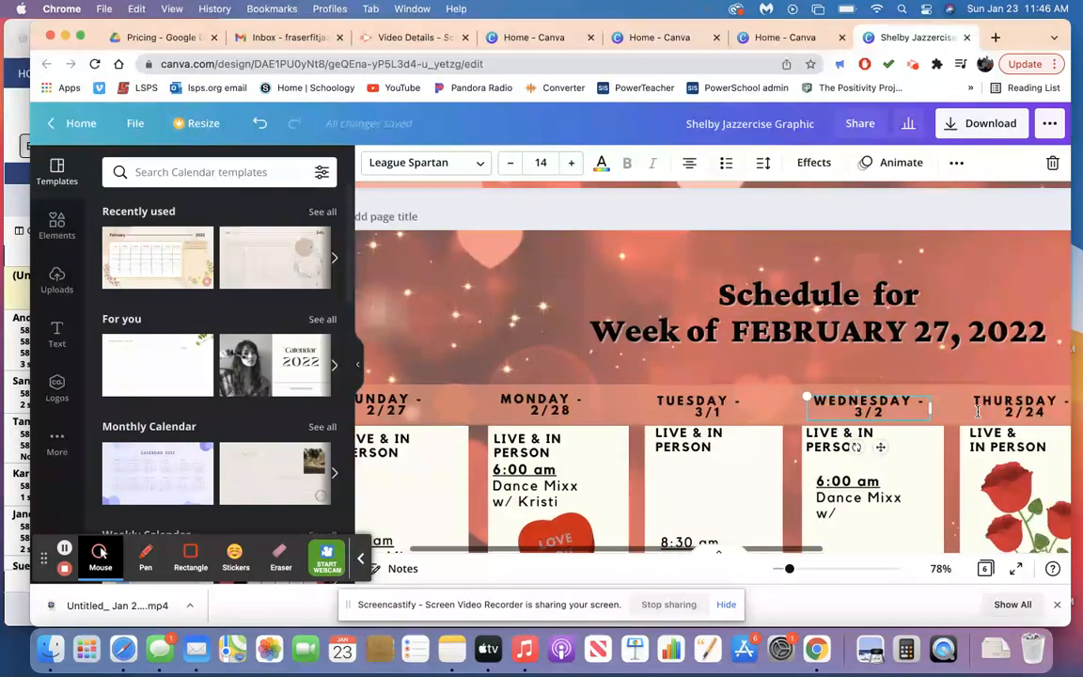
click(925, 412)
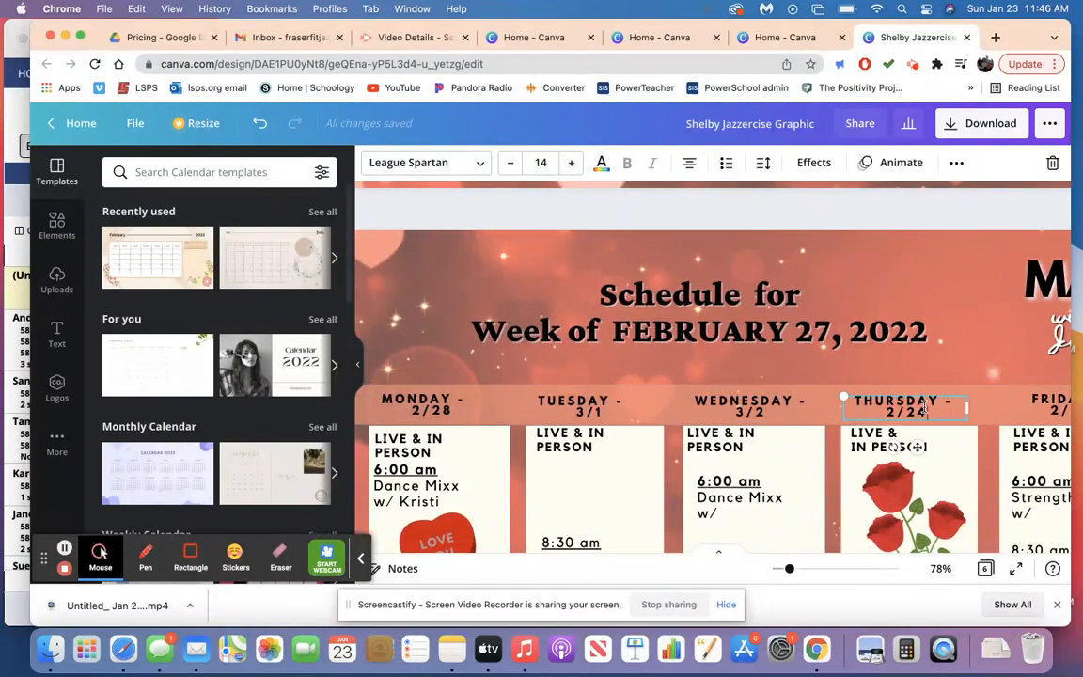
key(BackSpace)
text(3/3)
scroll(874, 423, right, 5)
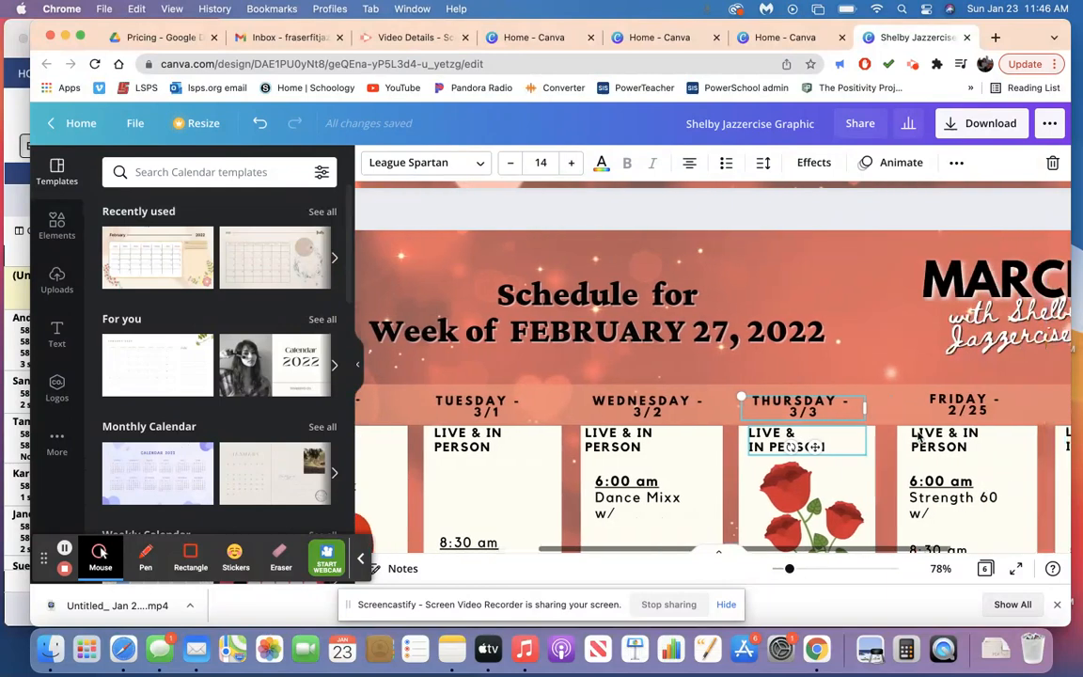
Set the page 6 column header dates to 3/4 for Friday and 3/5 for Saturday.
click(817, 415)
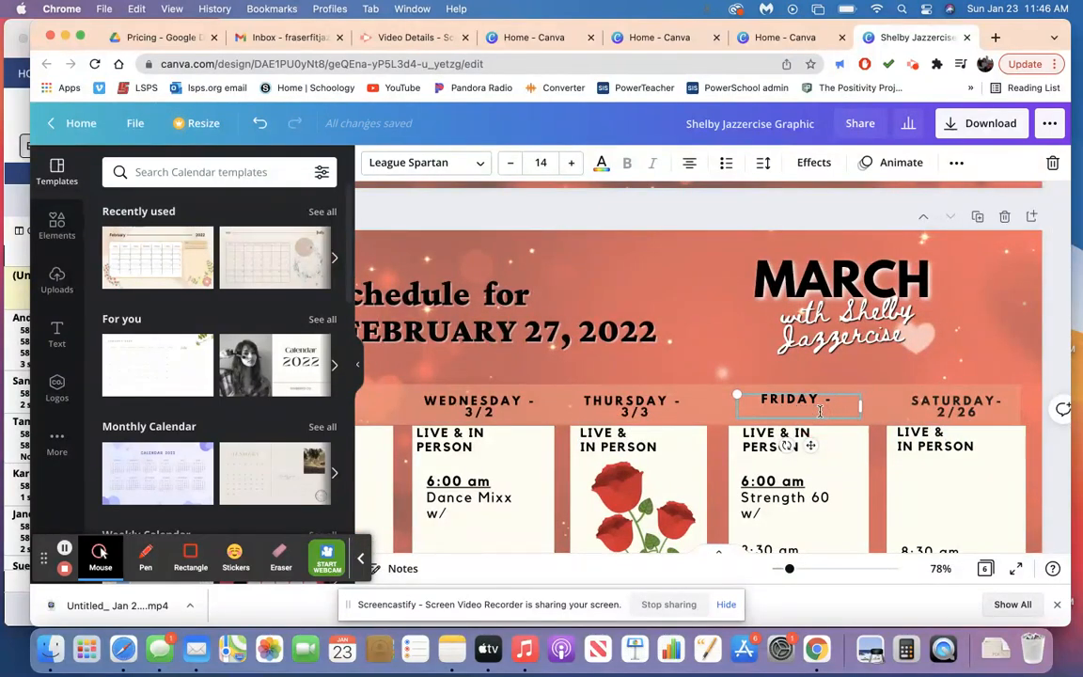
text(3/4)
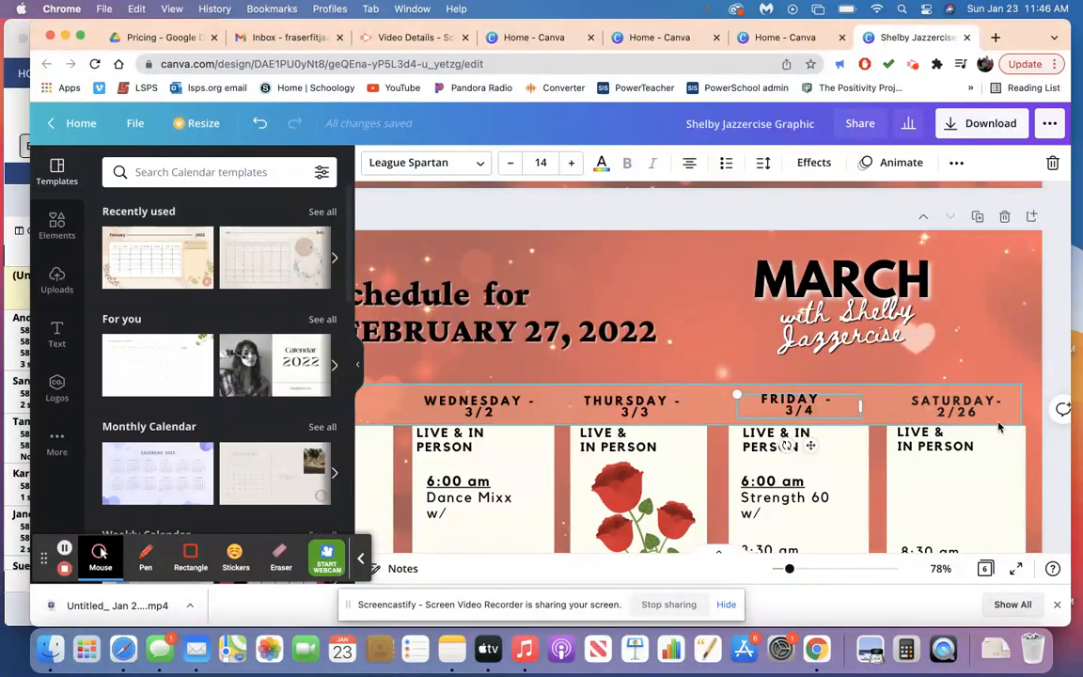
click(976, 416)
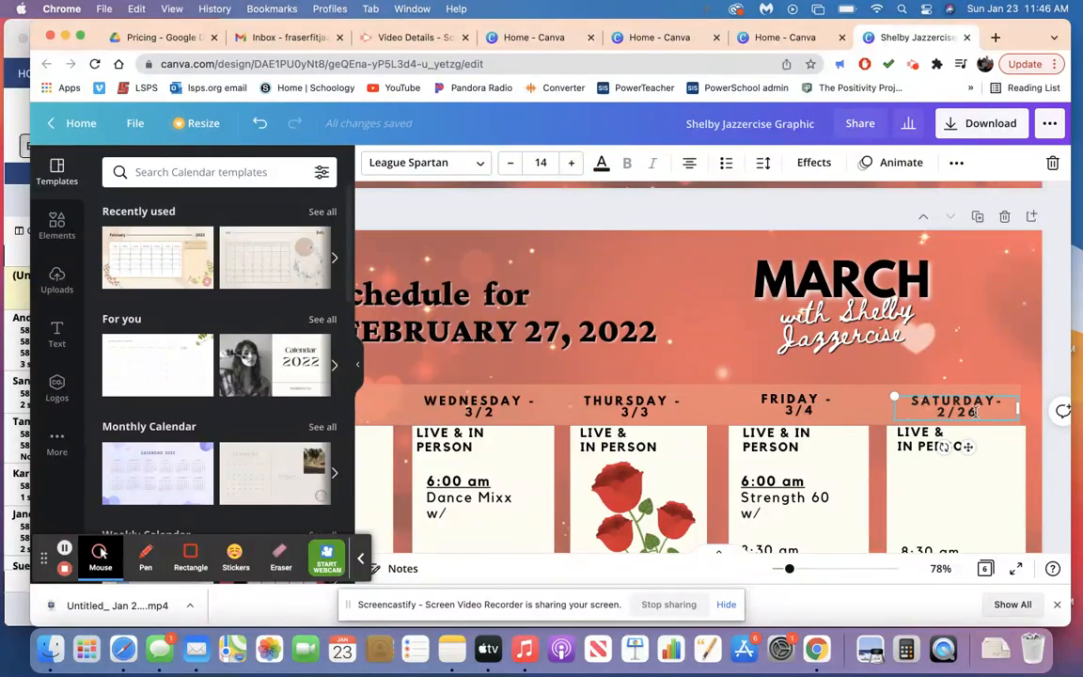
key(BackSpace)
key(BackSpace)
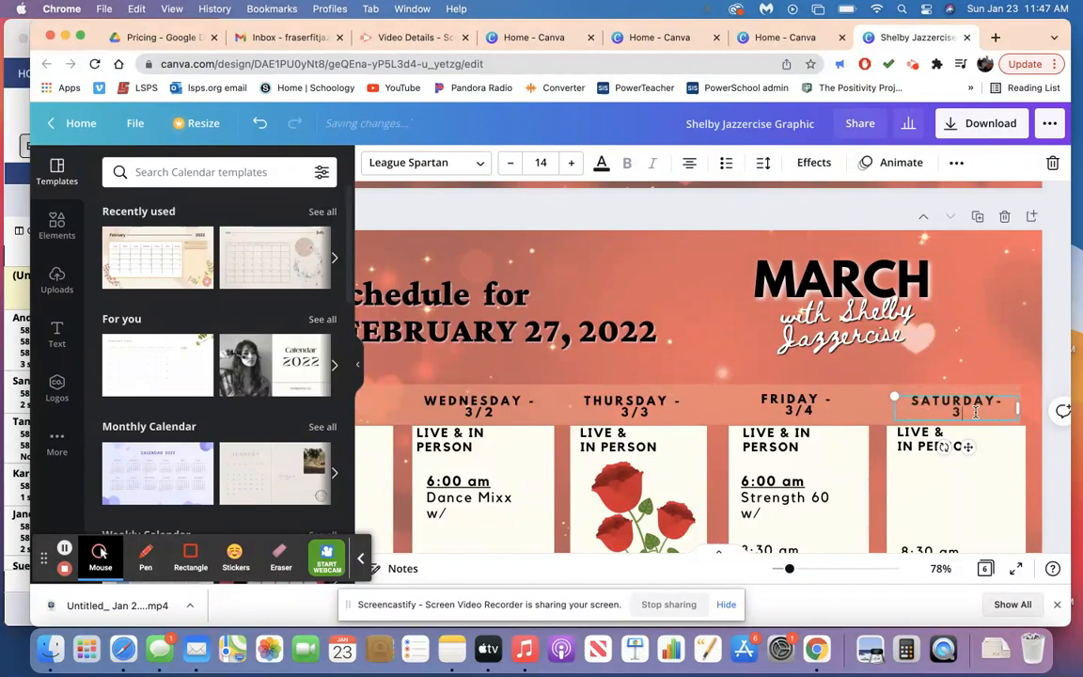
text(/5)
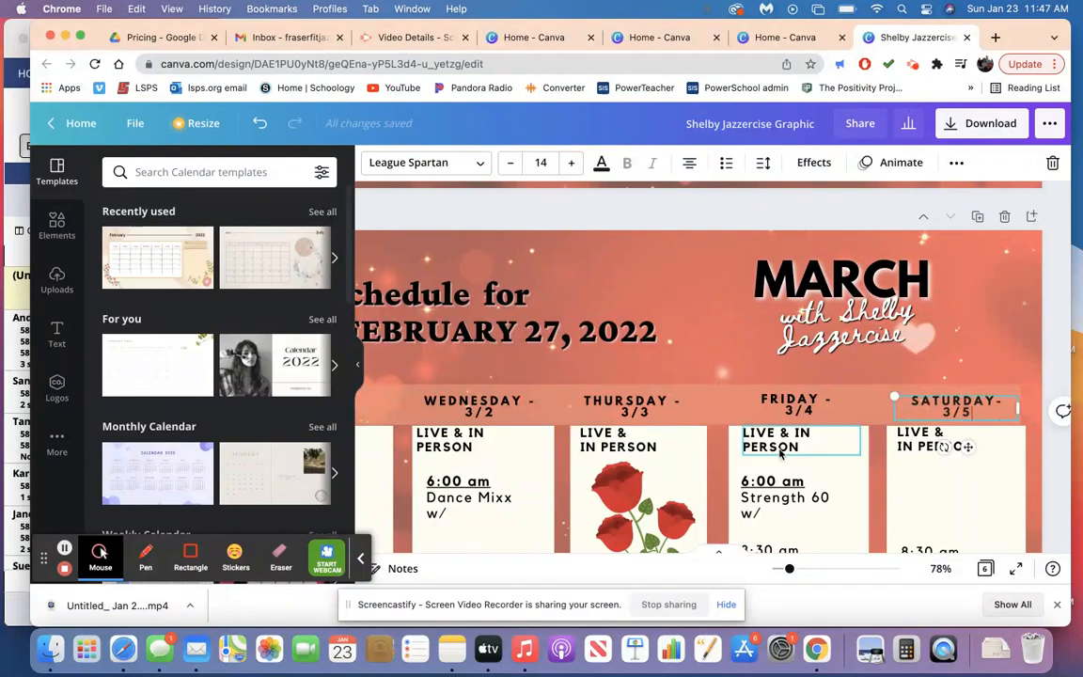
Zoom out to see all of page 6 and check the class entries in the Sunday column.
scroll(779, 452, down, 5)
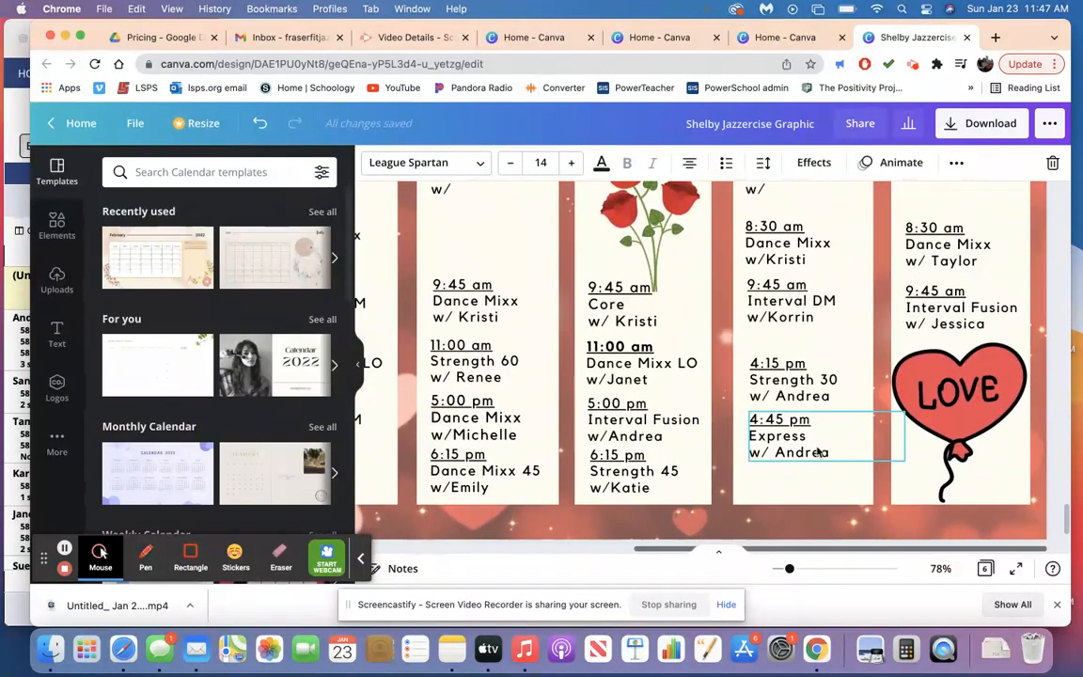
click(781, 571)
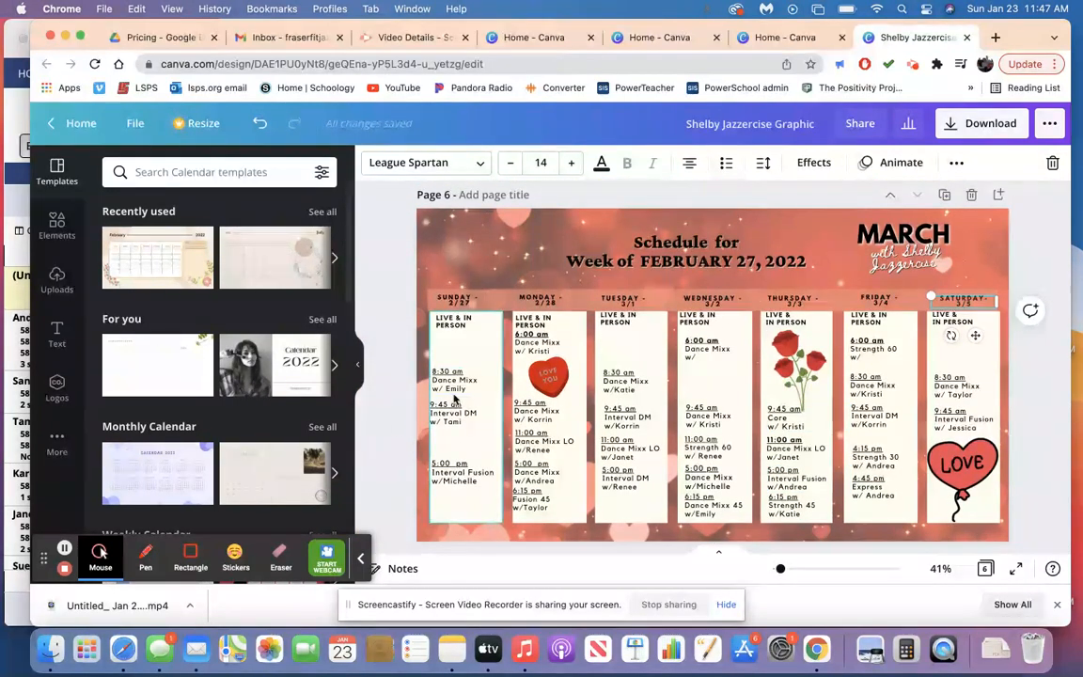
click(454, 386)
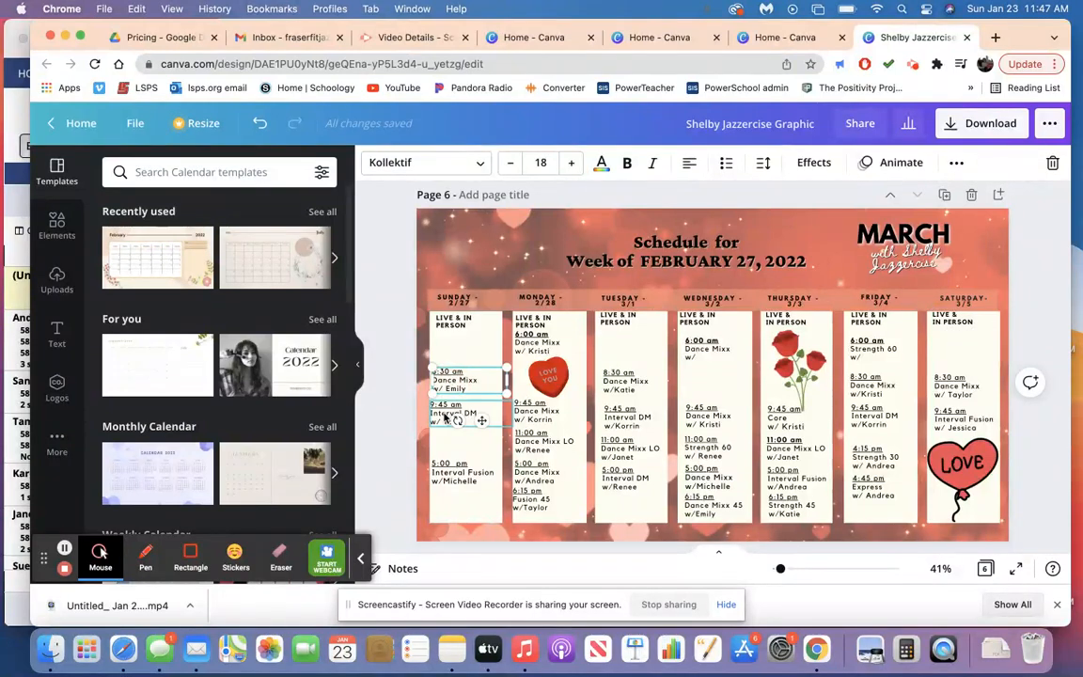
click(445, 416)
click(452, 481)
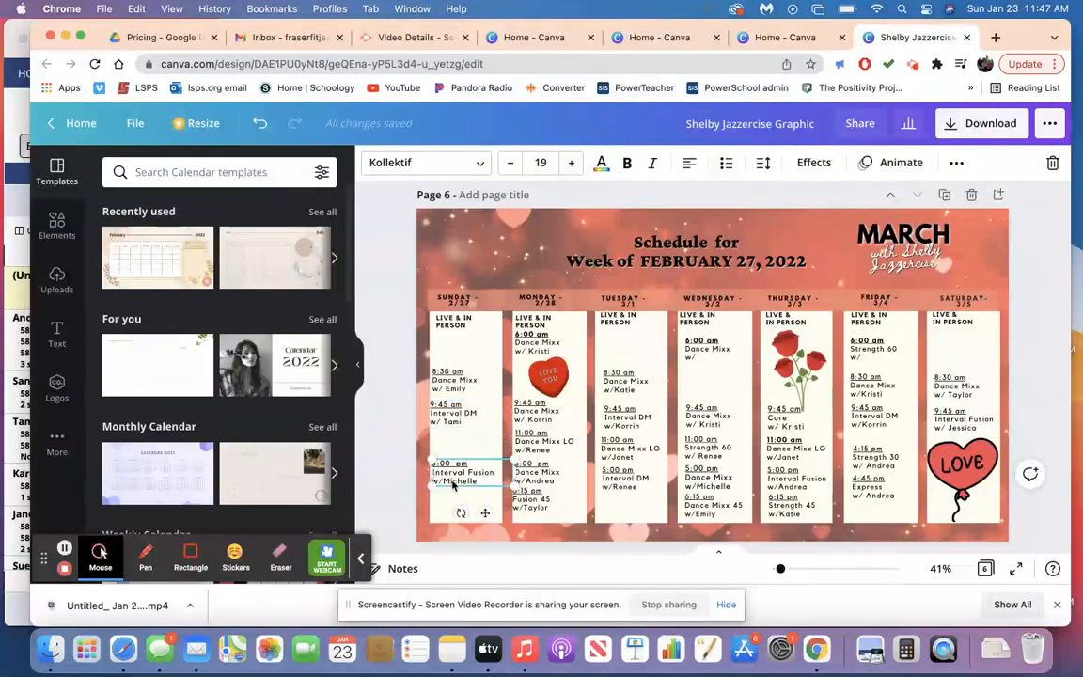
scroll(585, 360, up, 2)
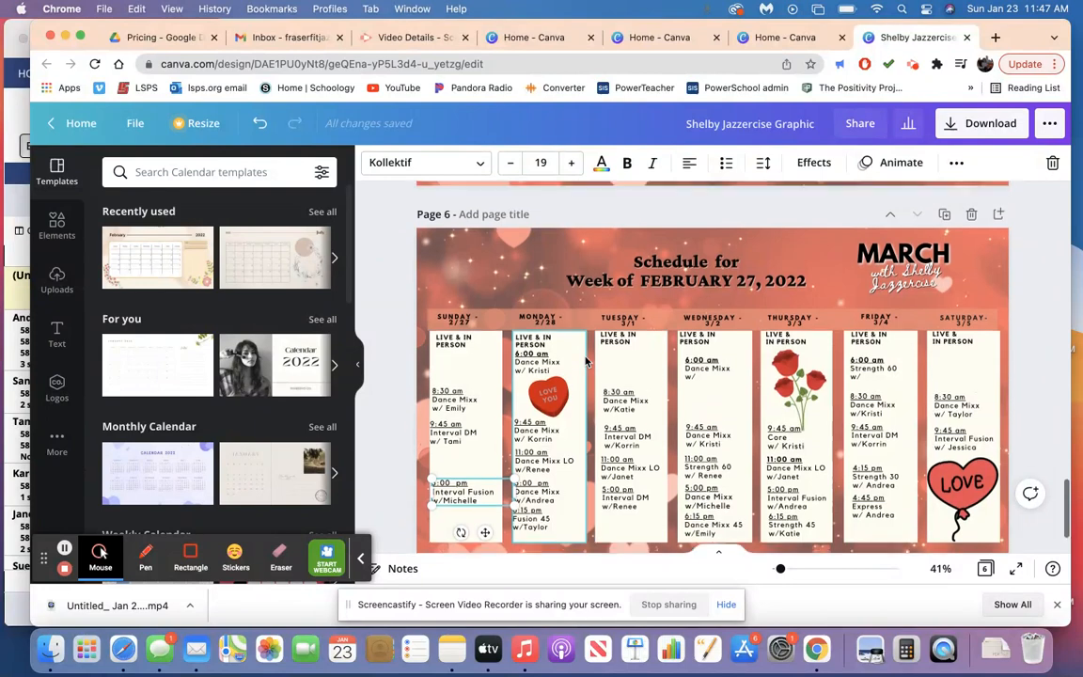
Switch to the WhenToWork schedule, show the week of Feb 6, and narrow its window to about half the screen.
click(16, 119)
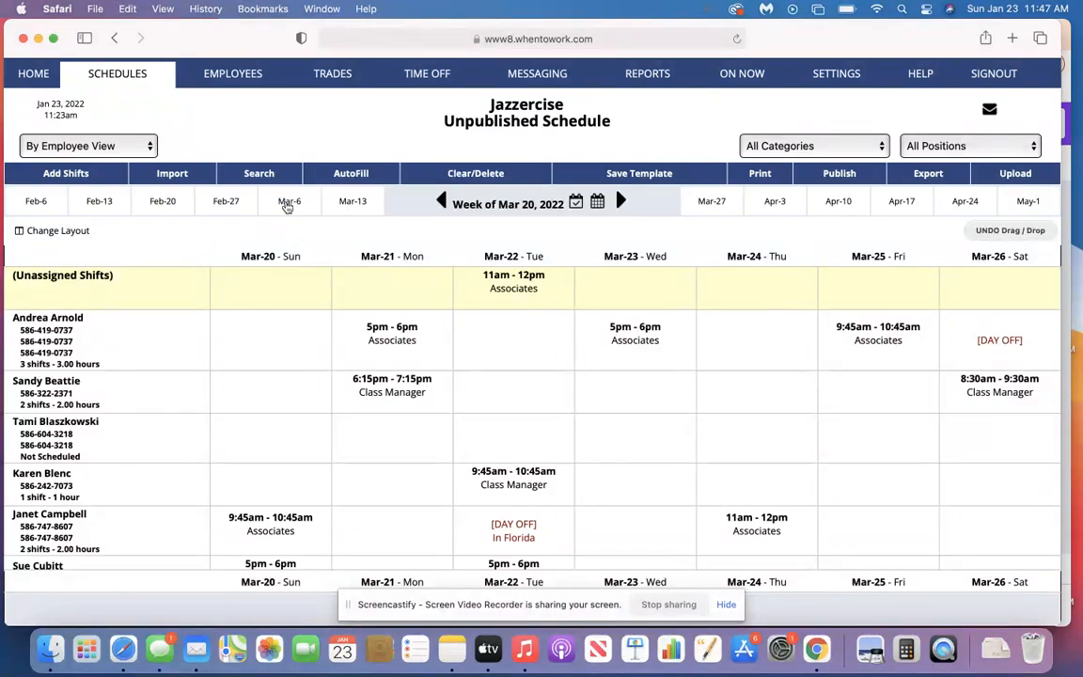
click(35, 201)
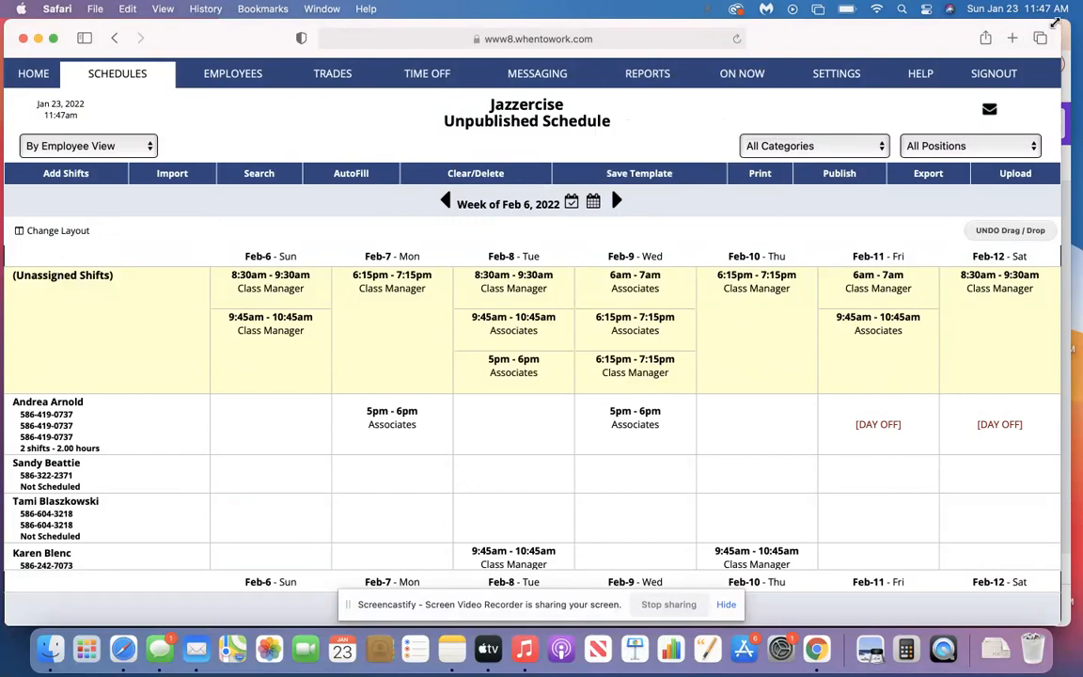
drag(1055, 23, 435, 20)
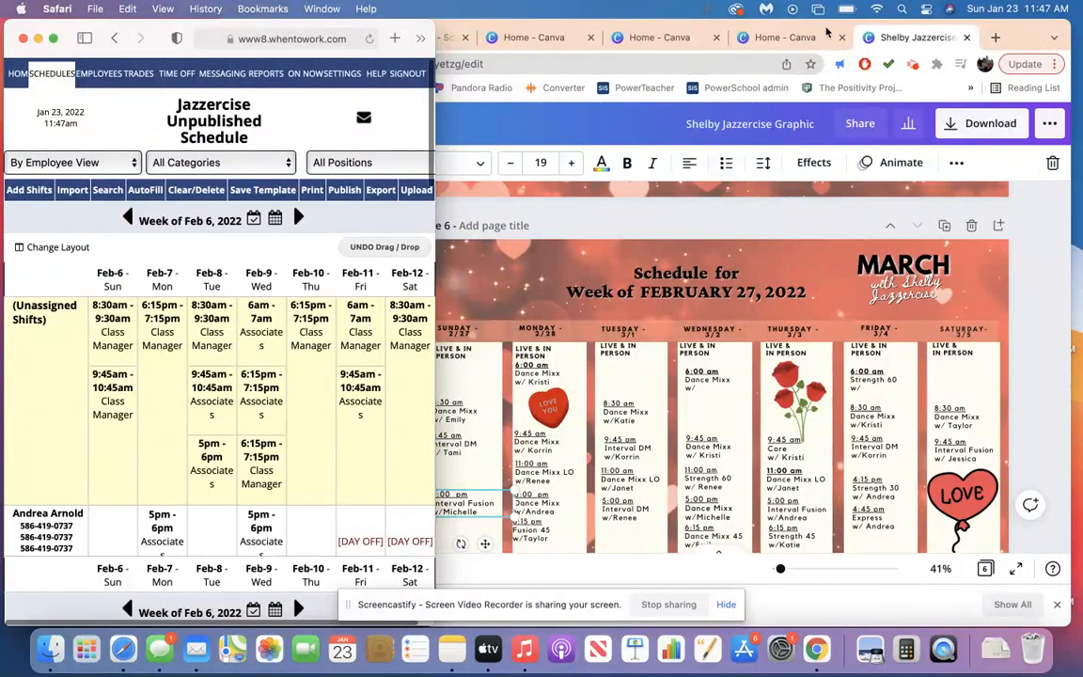
Switch back to the Canva design, collapse its side panel, and narrow the window so it sits beside the schedule.
drag(1019, 31, 1051, 31)
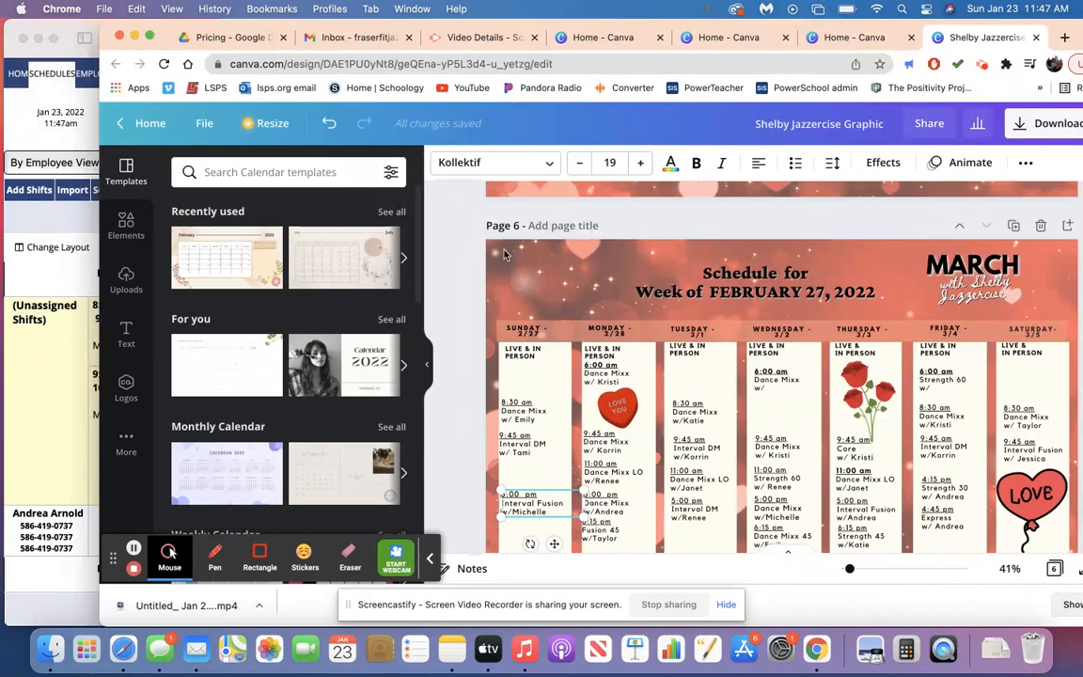
click(425, 370)
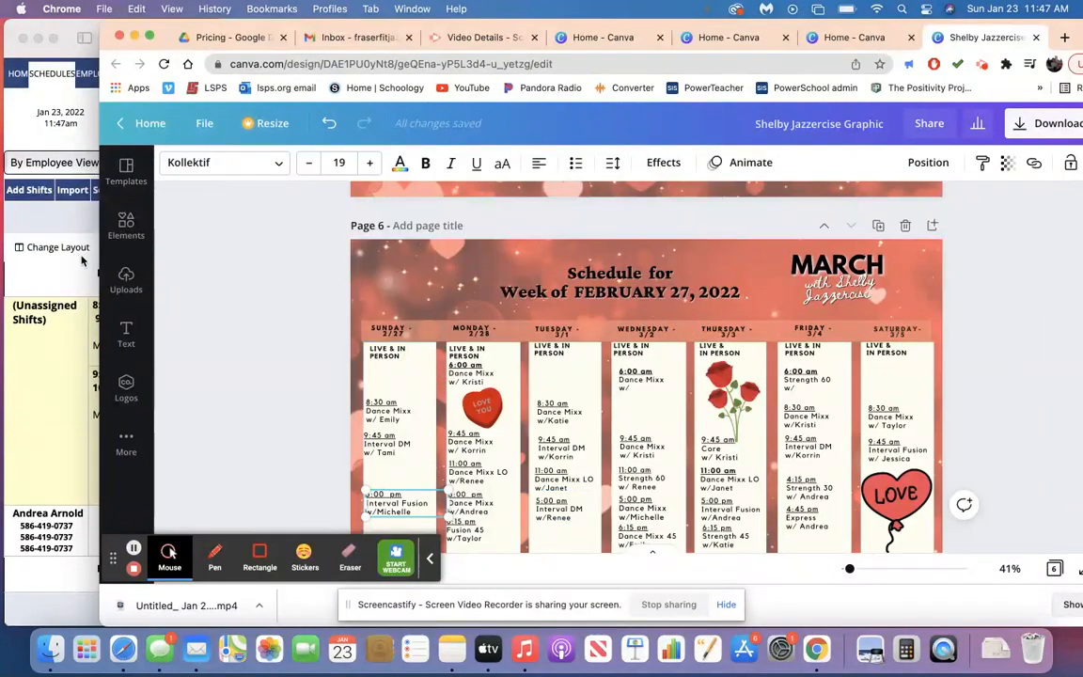
drag(100, 254, 444, 254)
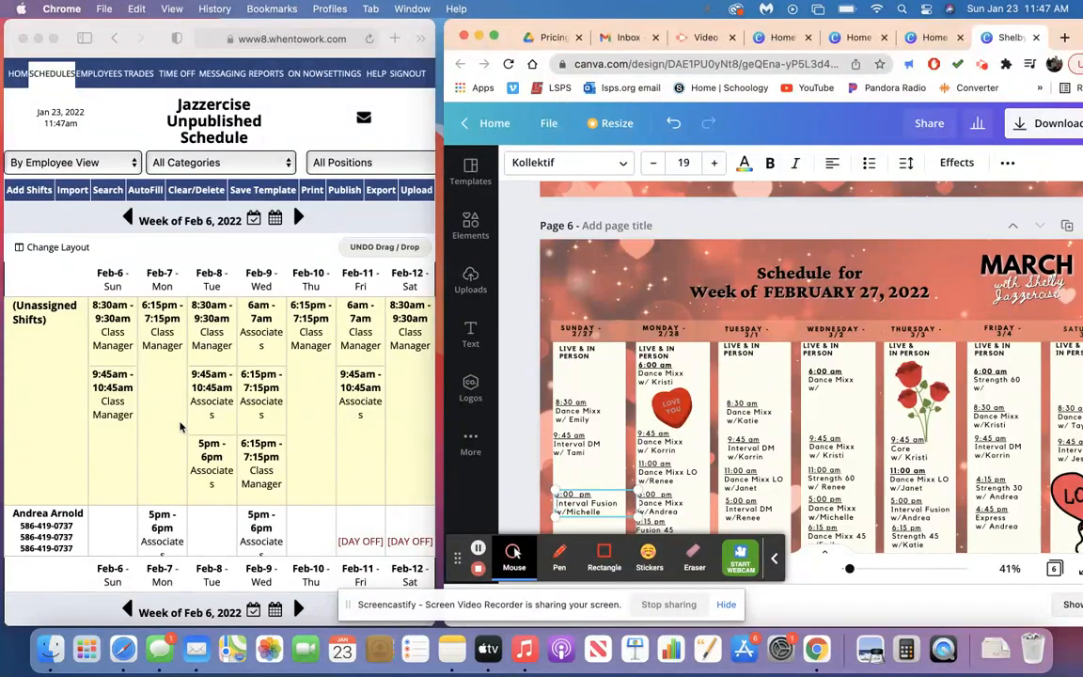
Replace the instructor of the Sunday 9:45 am Interval DM class on the February 6 page with the one scheduled in WhenToWork.
scroll(556, 435, down, 4)
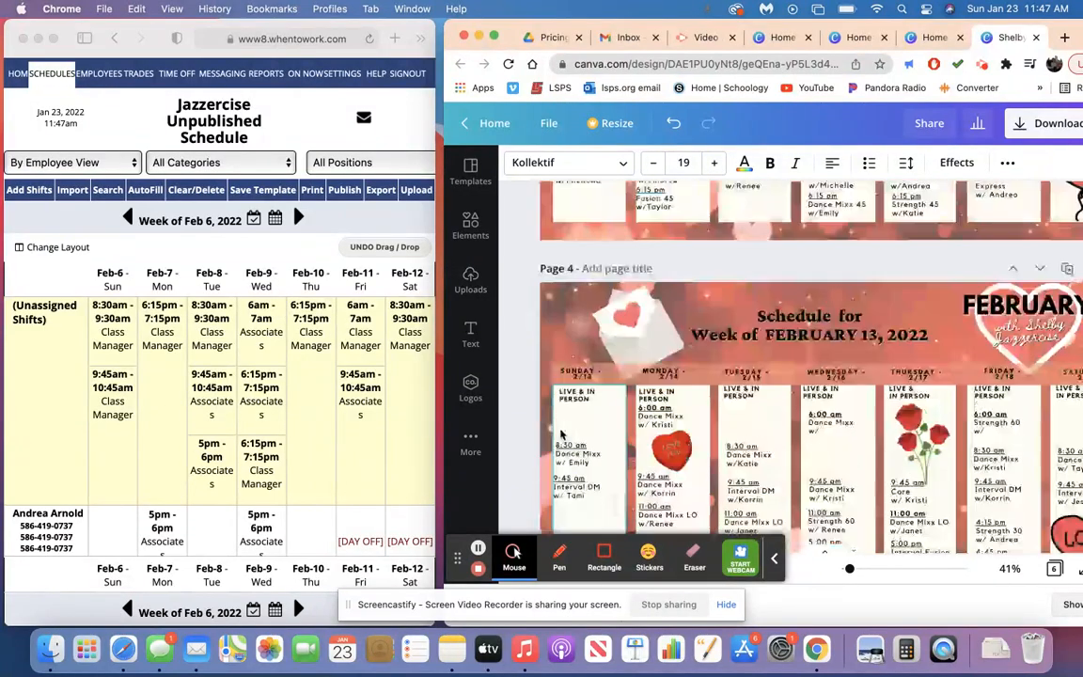
scroll(555, 377, up, 8)
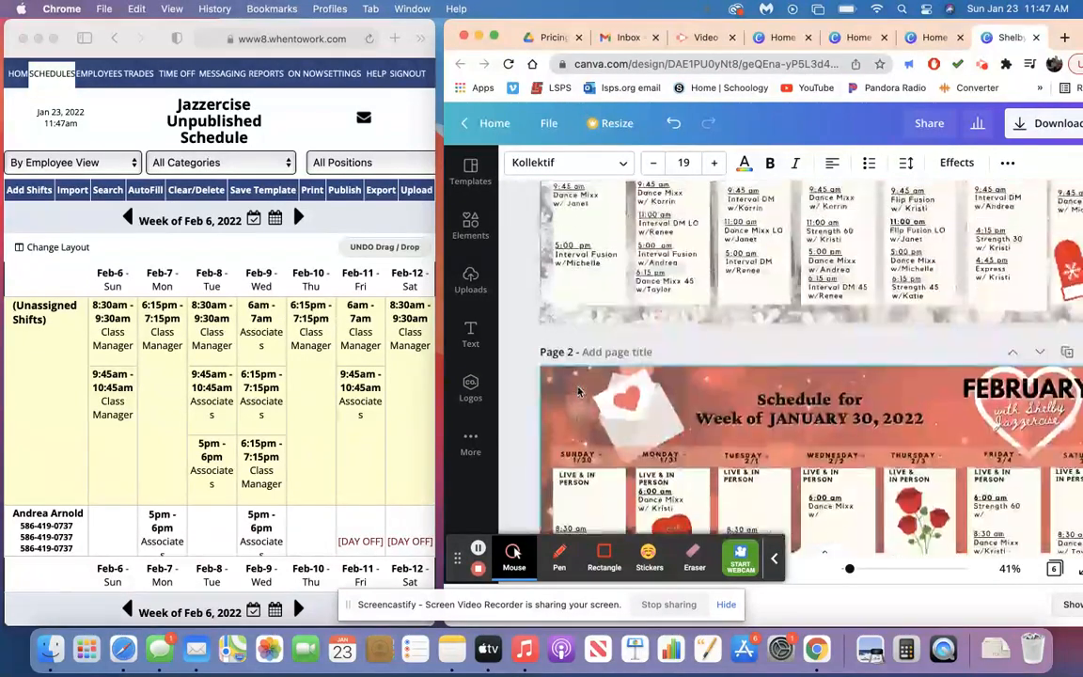
scroll(579, 392, down, 6)
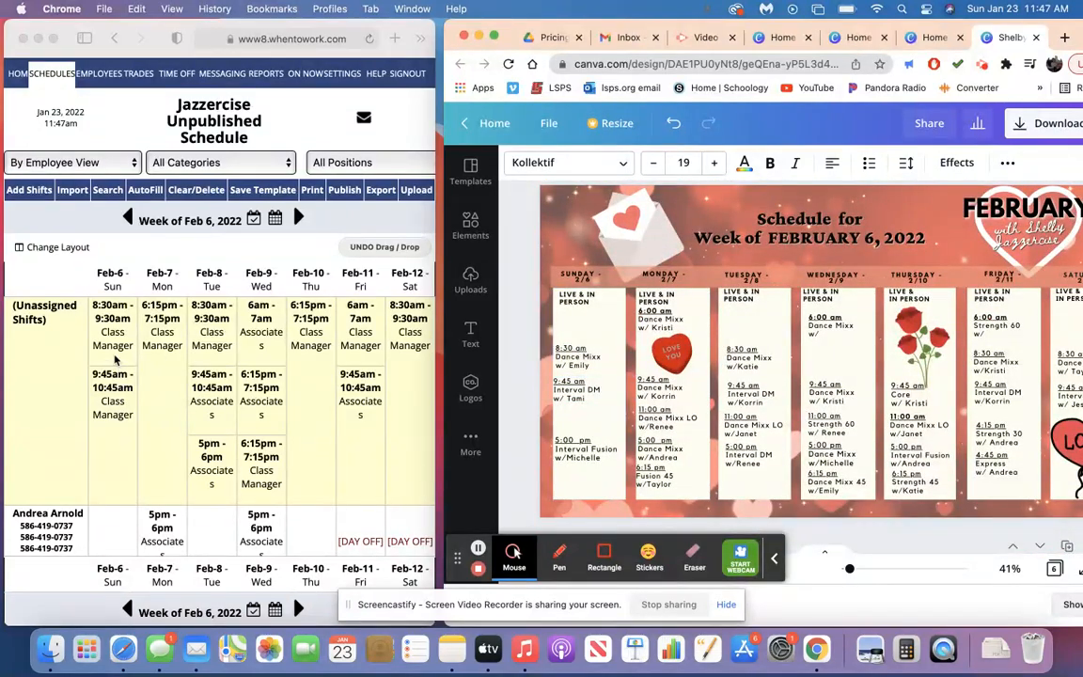
scroll(109, 456, down, 10)
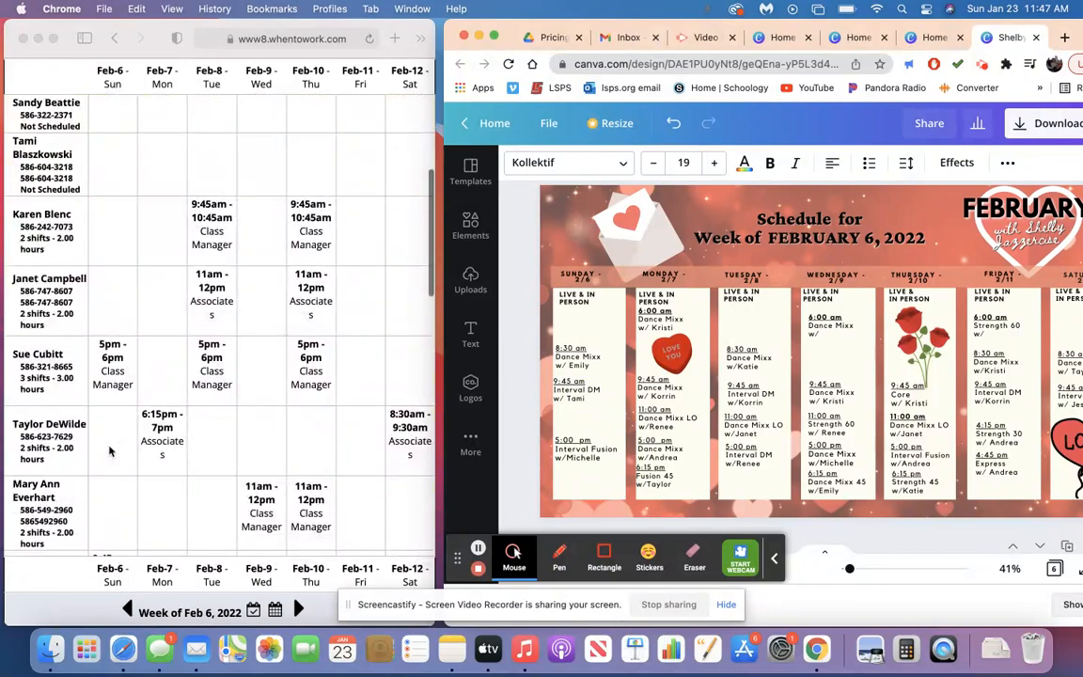
scroll(111, 395, down, 5)
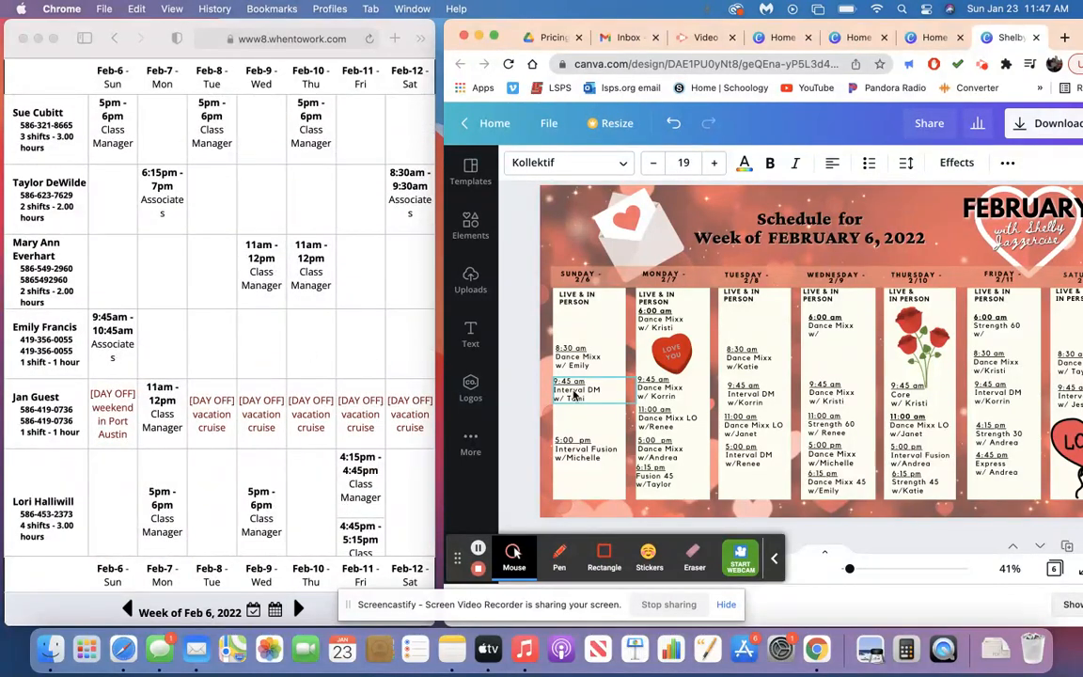
click(581, 391)
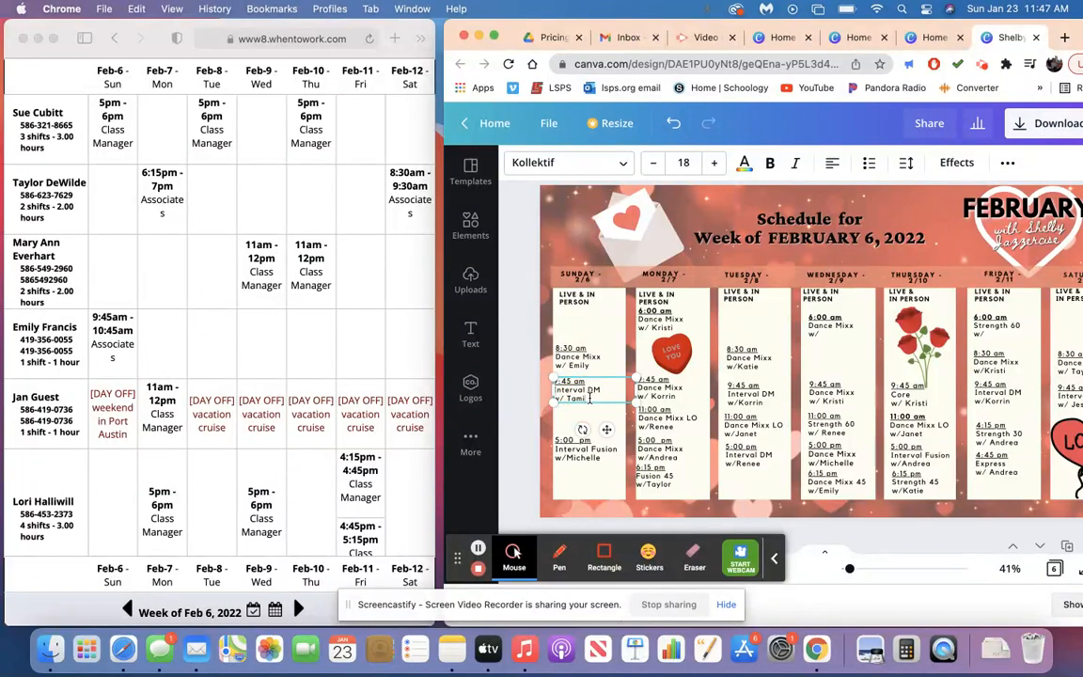
text(Emily)
Replace the instructor of the Sunday 8:30 am Dance Mixx class on the February 6 page with the scheduled instructor's first name.
scroll(100, 336, down, 5)
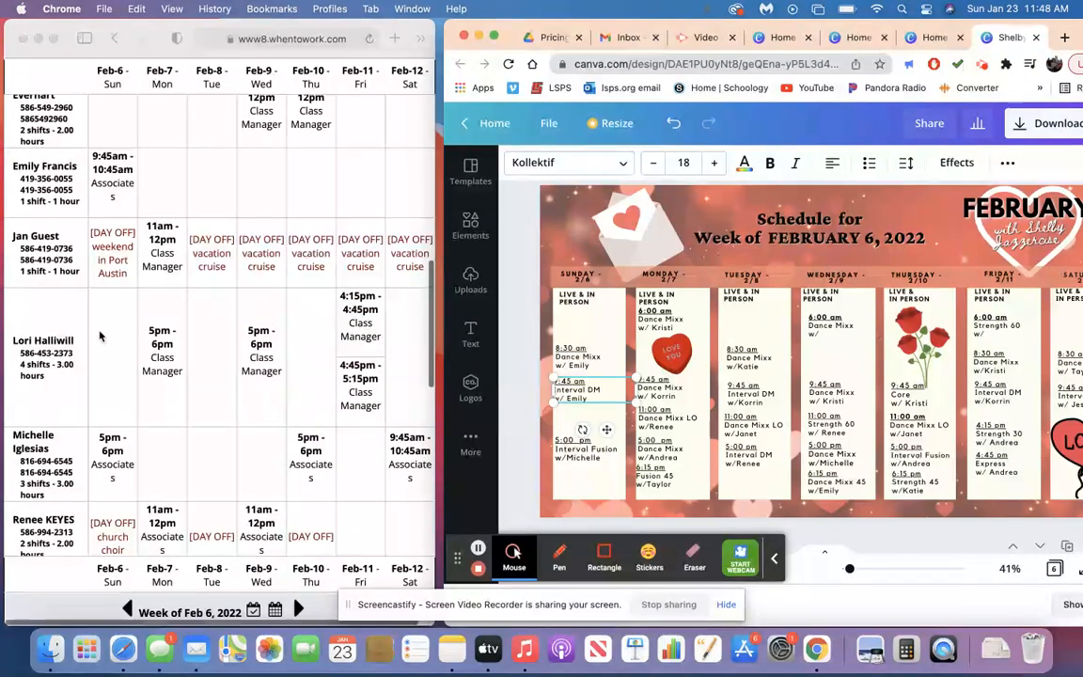
scroll(106, 447, down, 12)
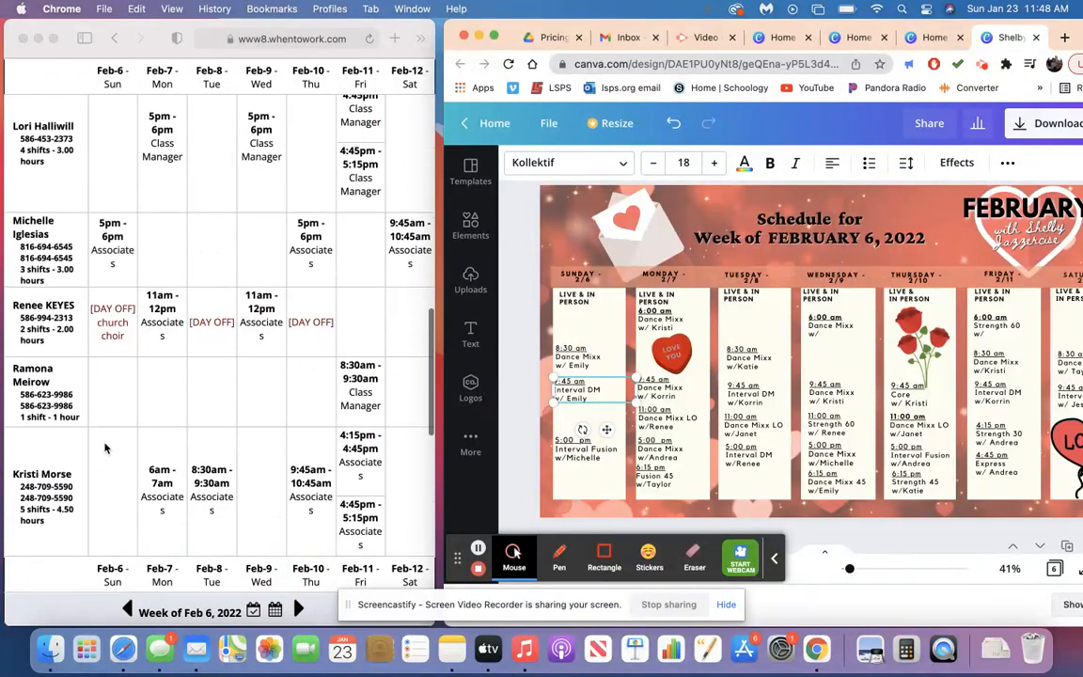
scroll(105, 447, down, 2)
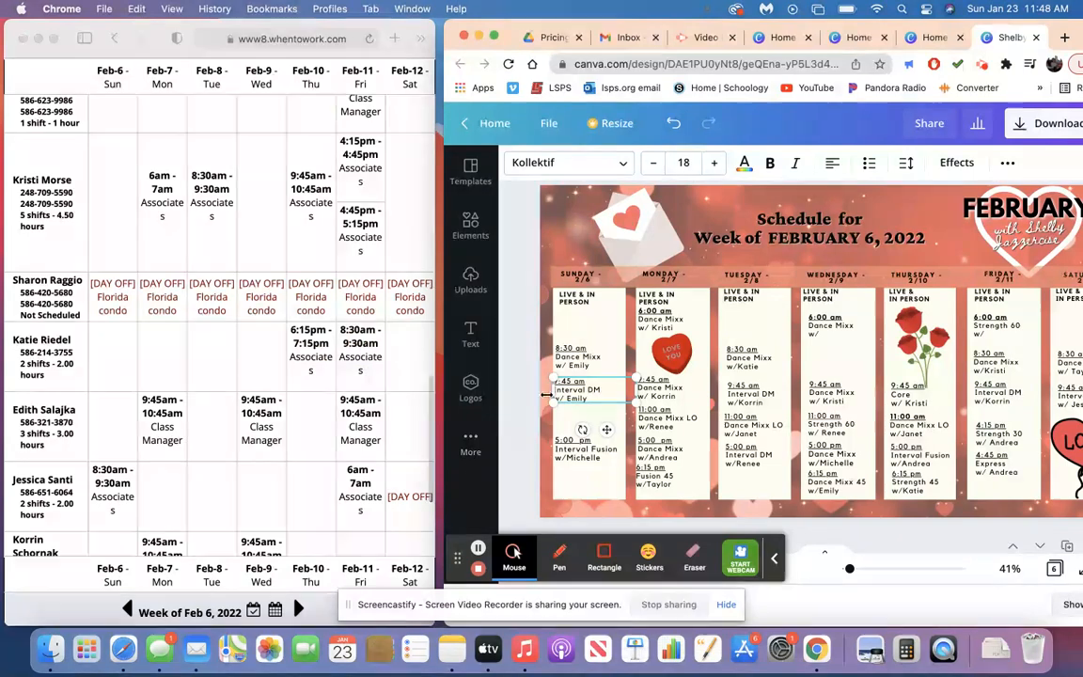
click(590, 365)
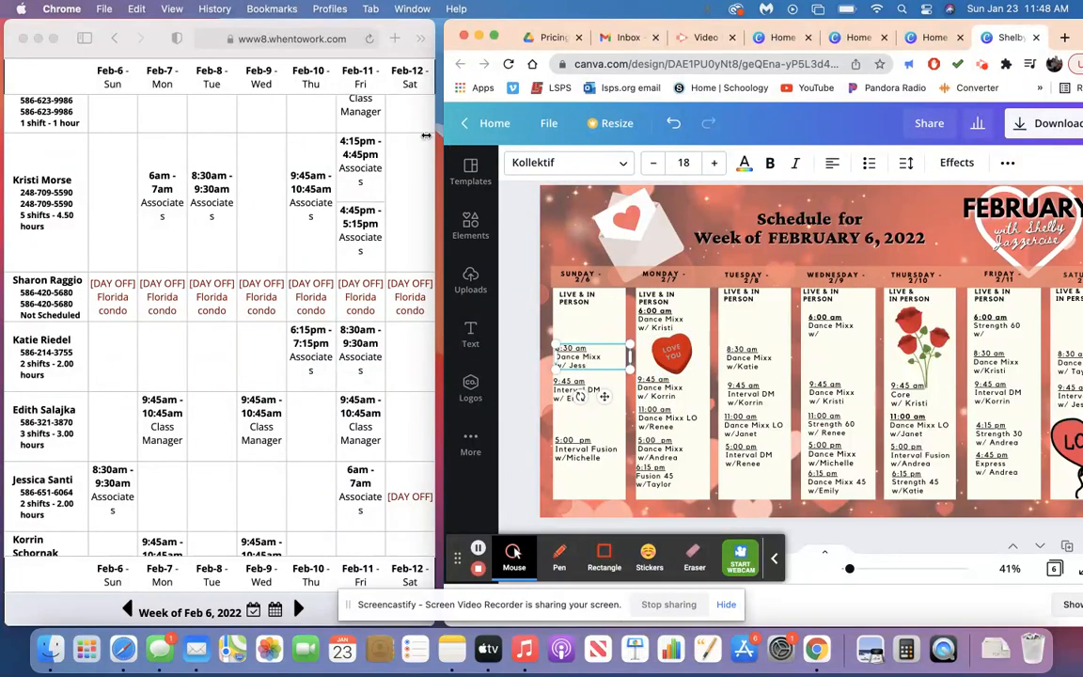
Widen the design window and review the class entries on the pages from January 30 through February 27.
drag(442, 136, 40, 136)
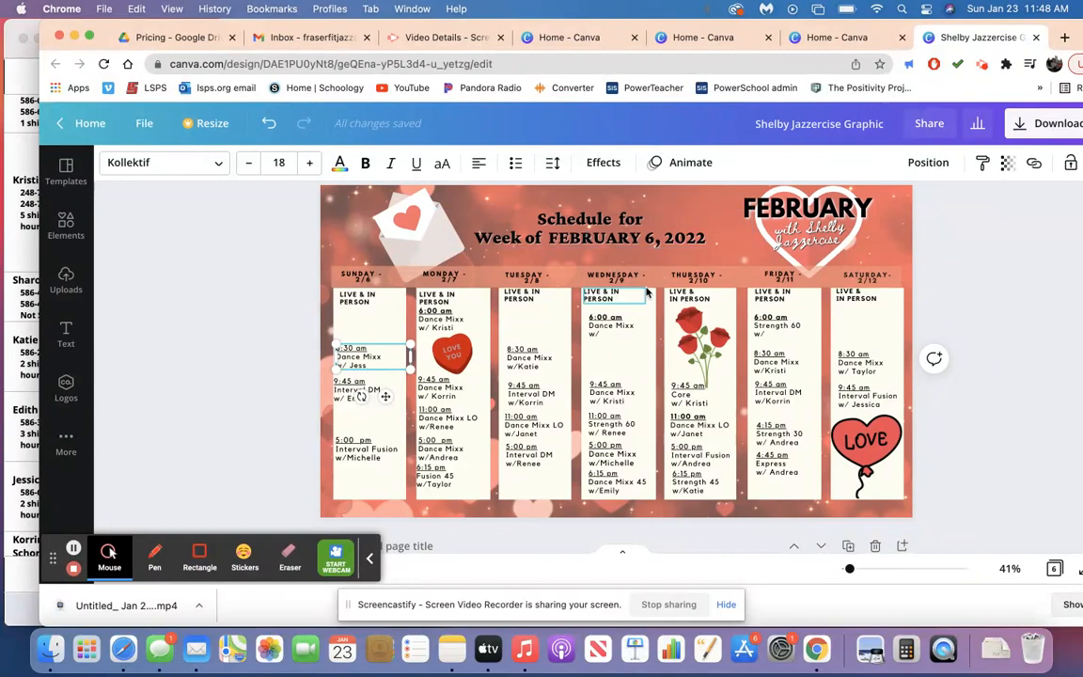
scroll(647, 293, up, 15)
scroll(647, 293, up, 3)
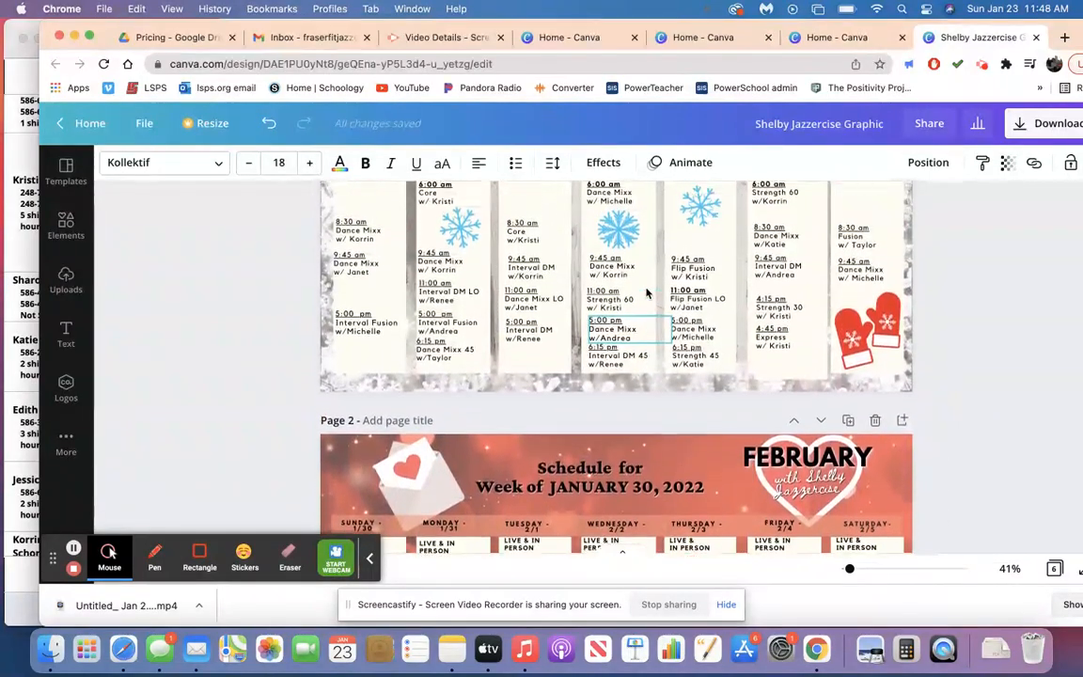
scroll(647, 293, down, 4)
scroll(647, 294, down, 3)
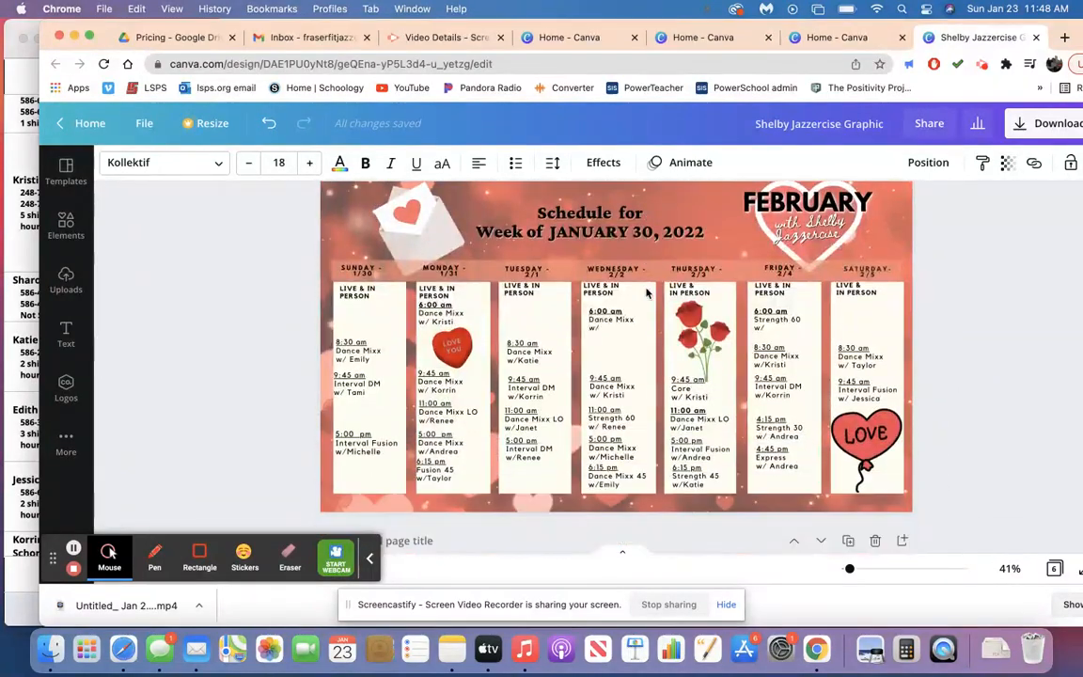
click(609, 331)
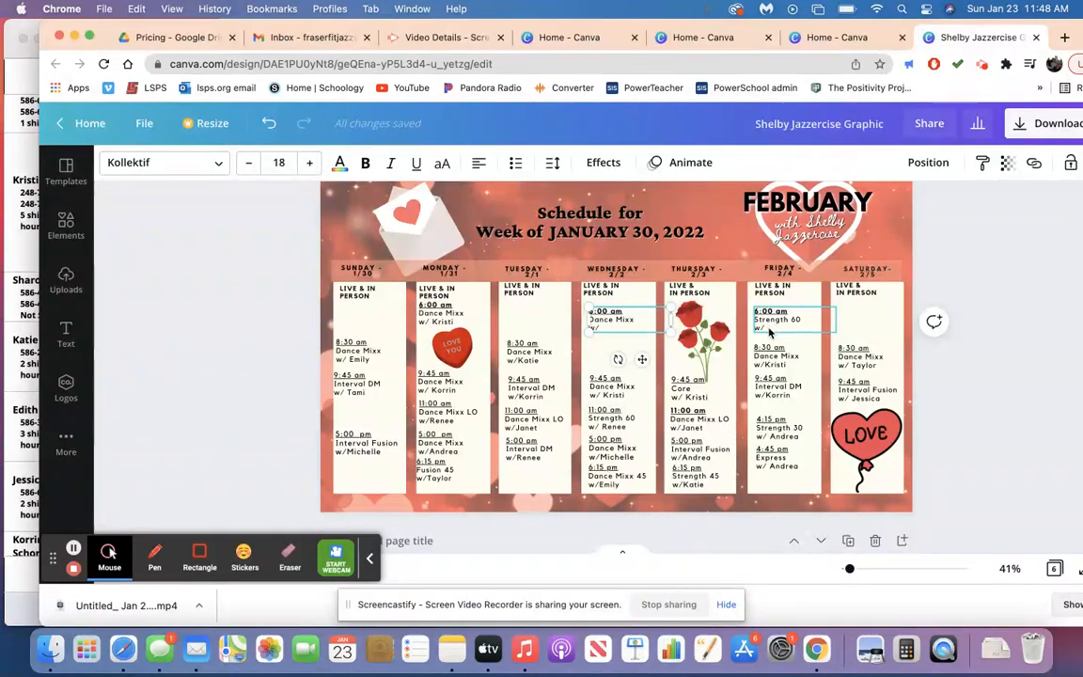
scroll(769, 331, down, 5)
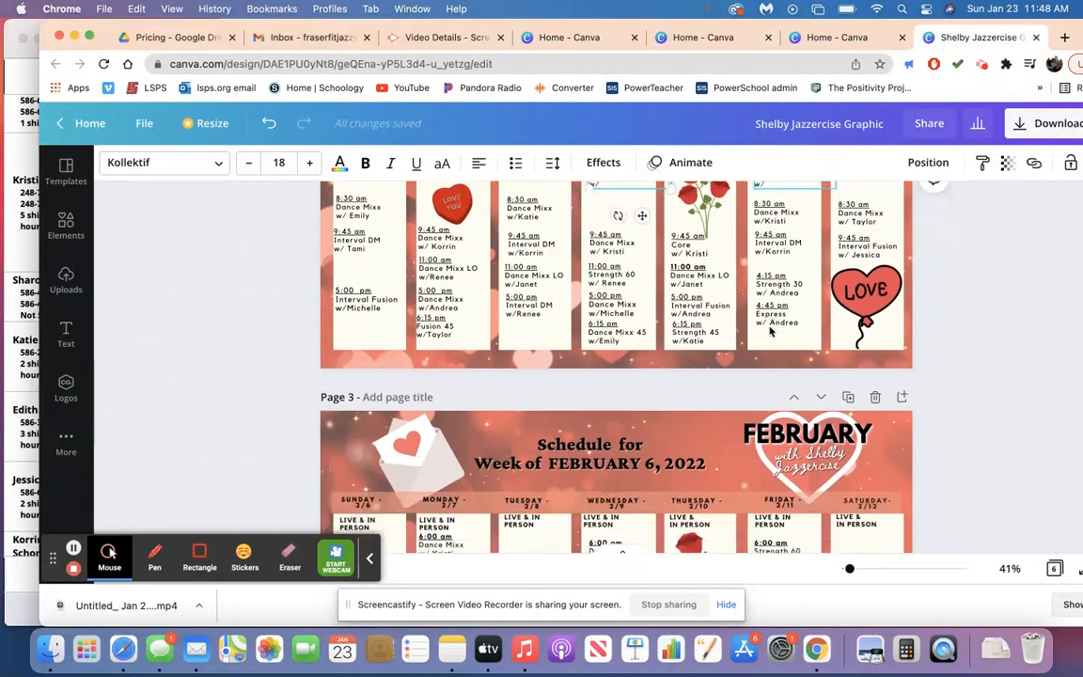
scroll(771, 331, down, 5)
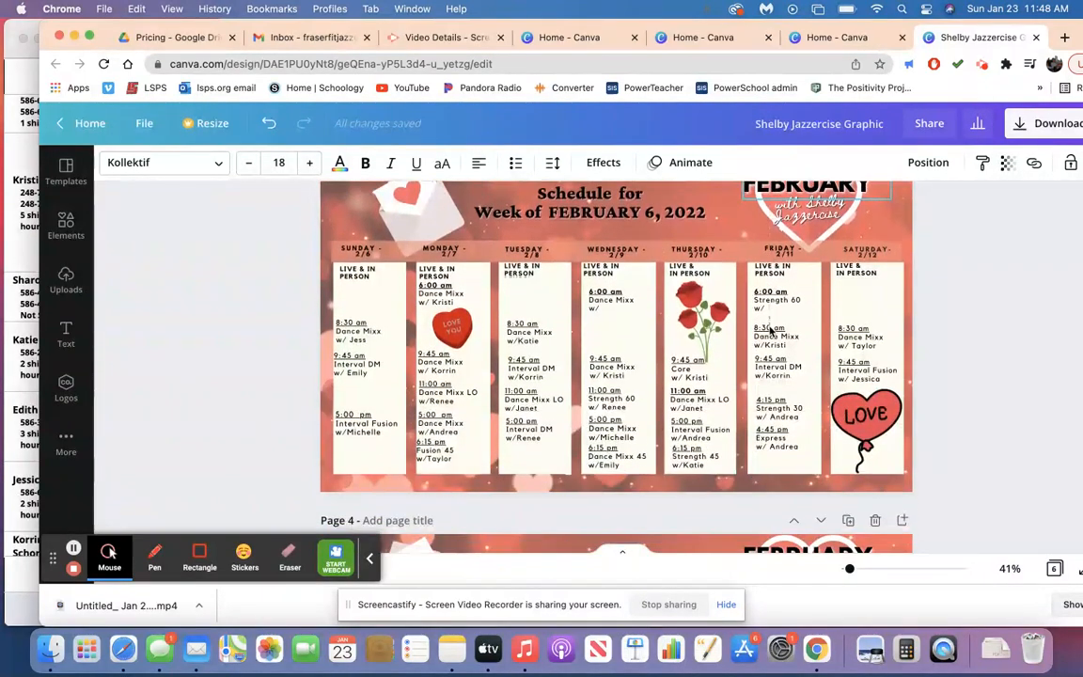
scroll(771, 331, down, 10)
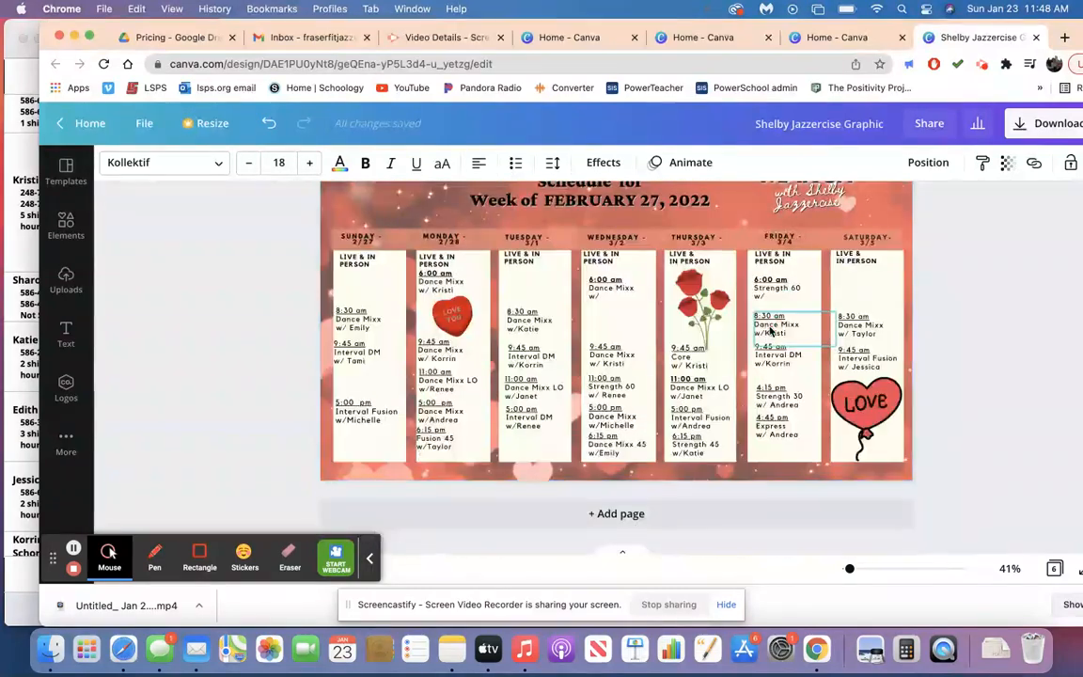
scroll(769, 331, up, 2)
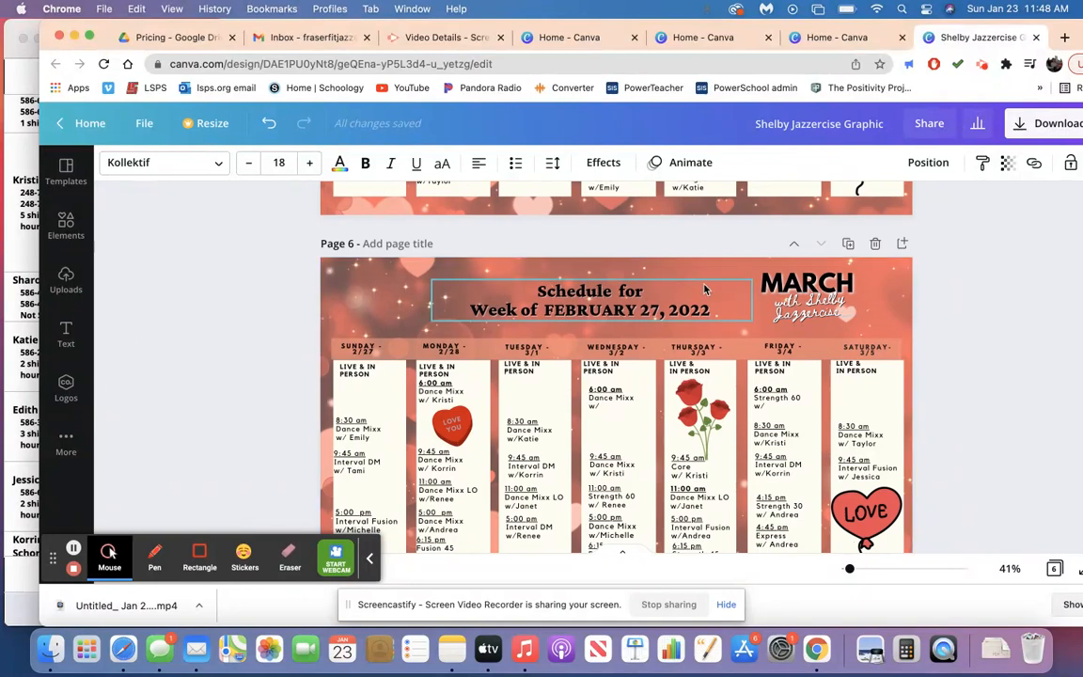
Search the design elements for "march background".
click(784, 279)
drag(784, 280, 780, 278)
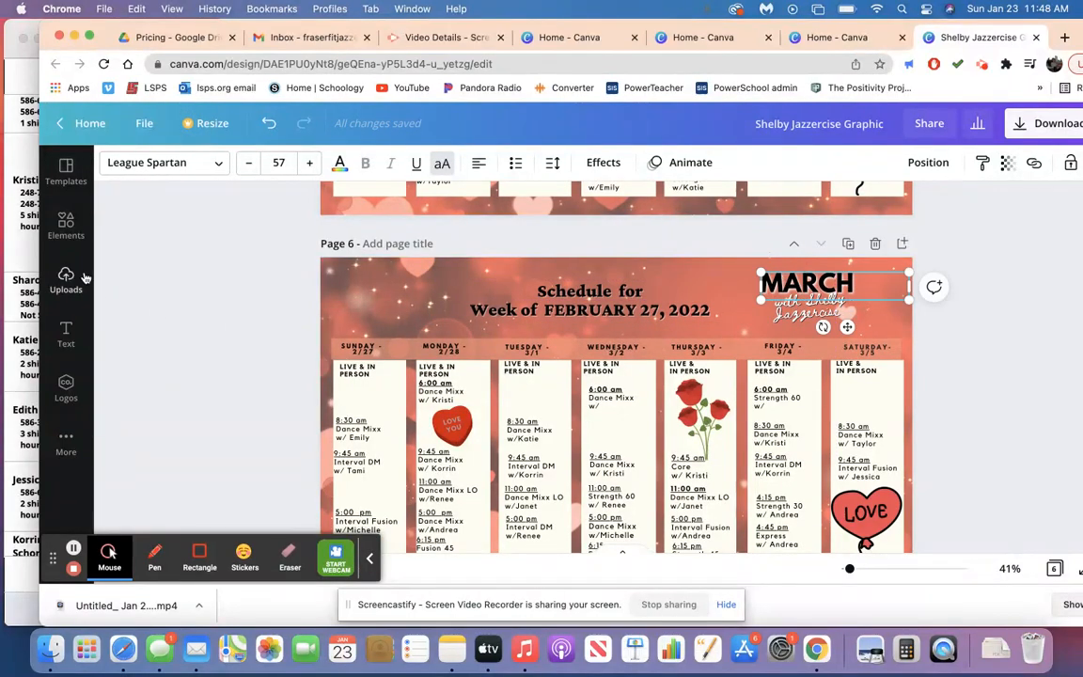
click(66, 224)
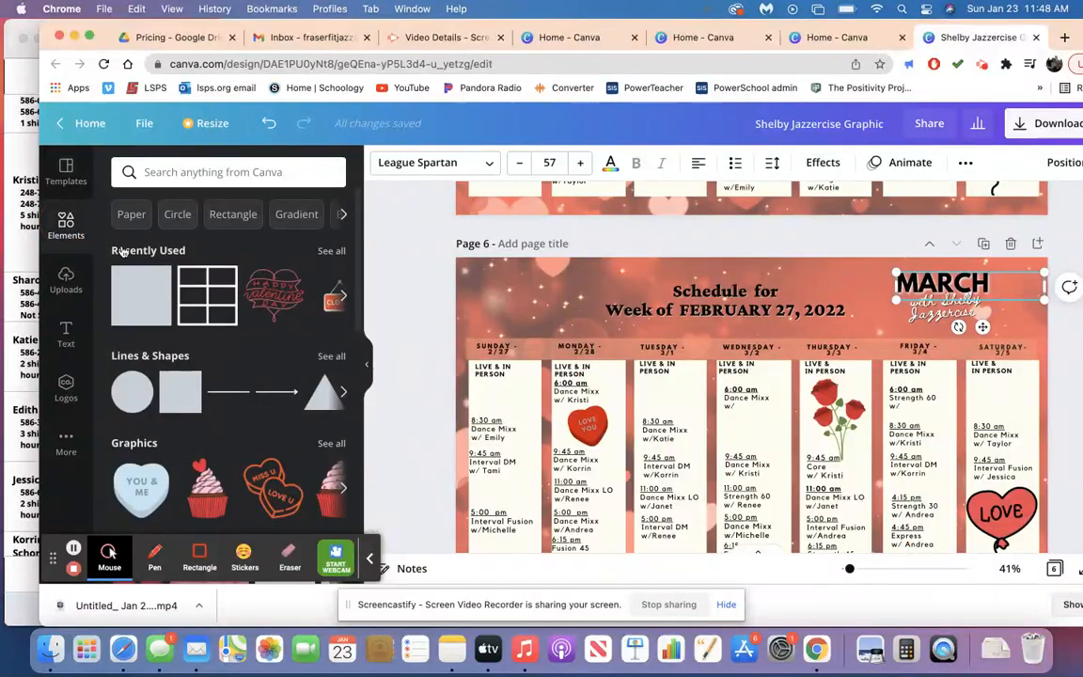
click(182, 170)
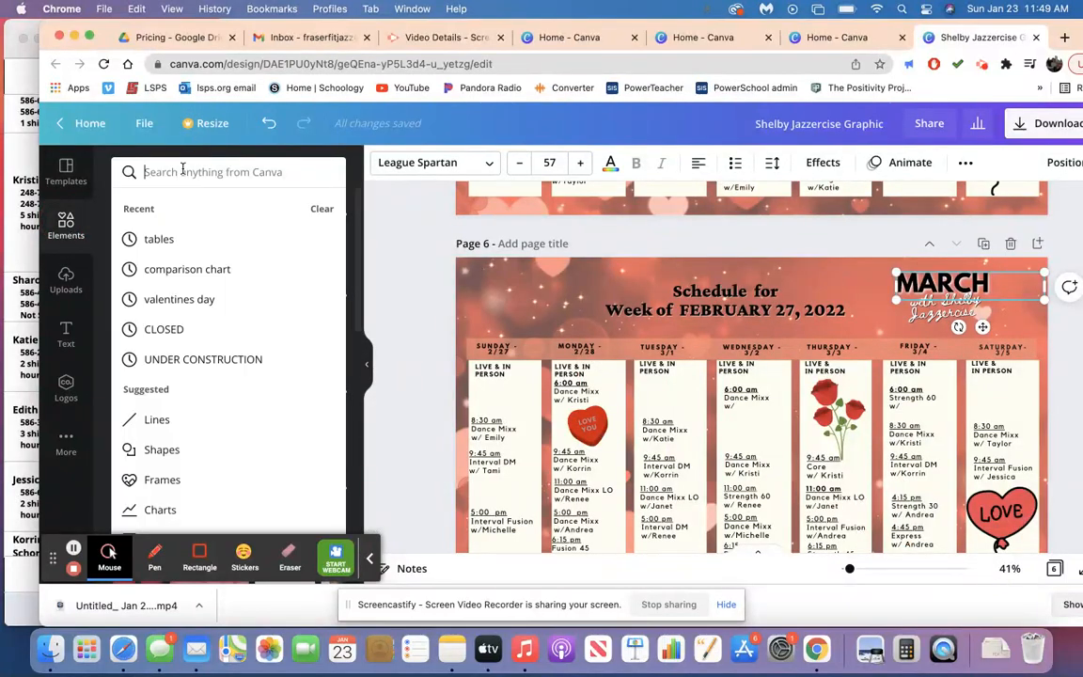
text(march backg)
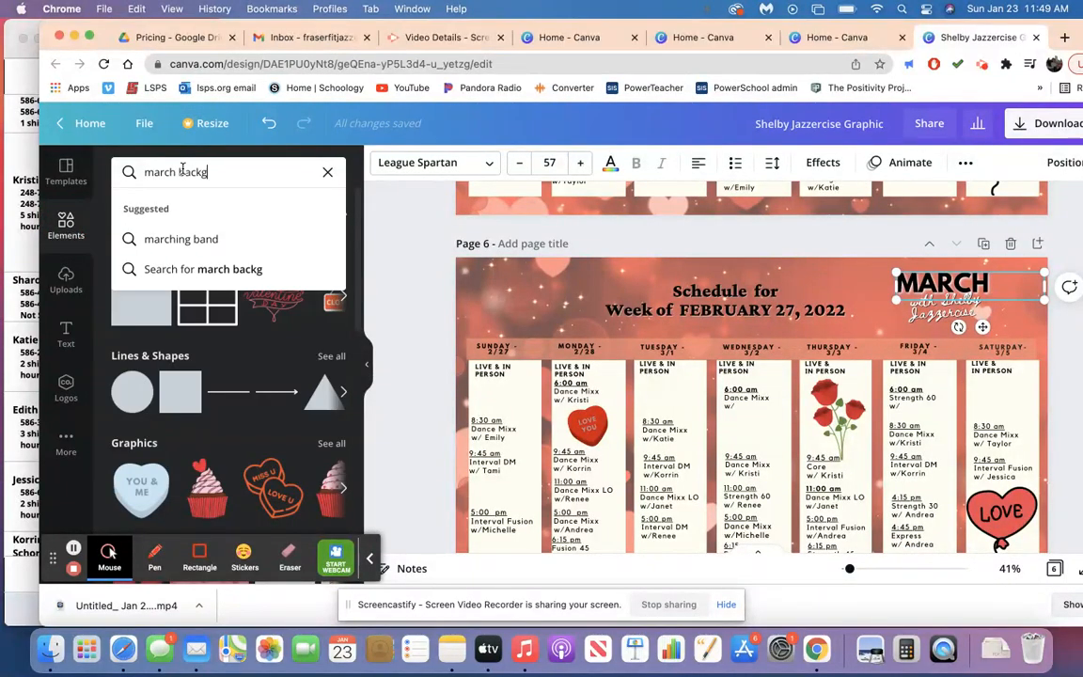
text(round)
key(Return)
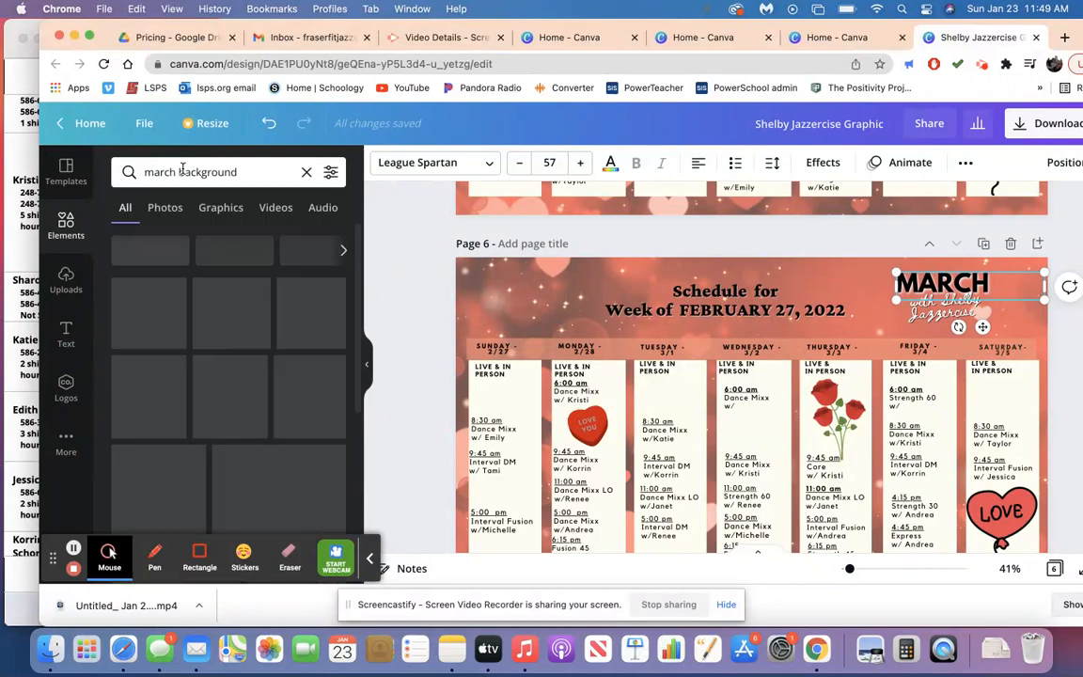
Look through the March background results for an image suited to page 6.
scroll(178, 275, down, 5)
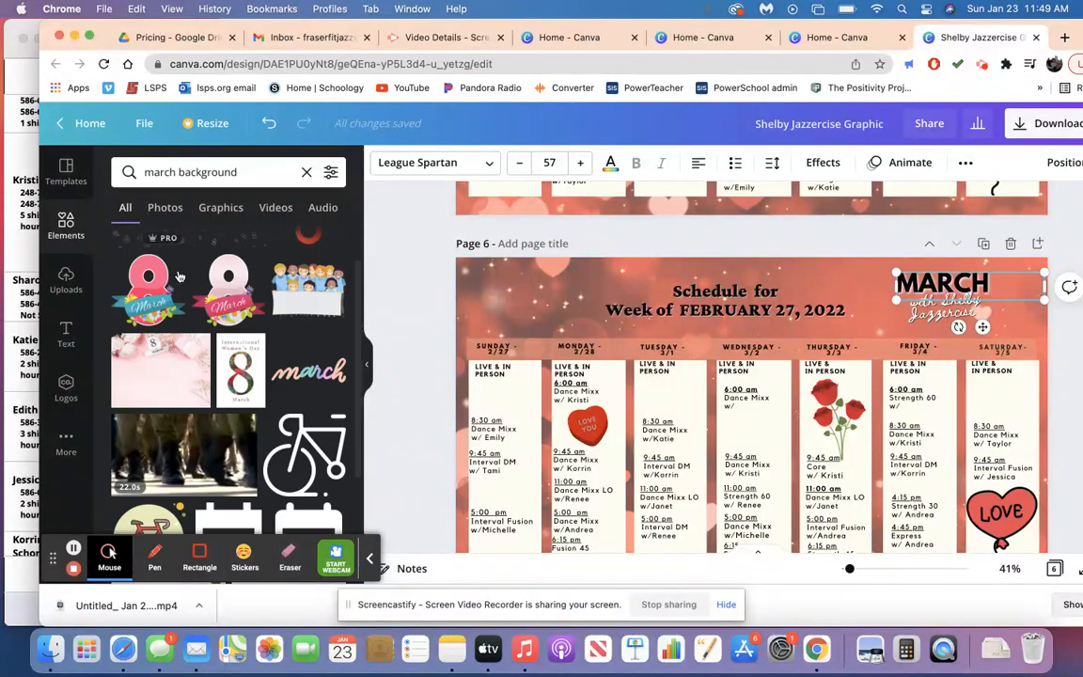
scroll(178, 276, down, 5)
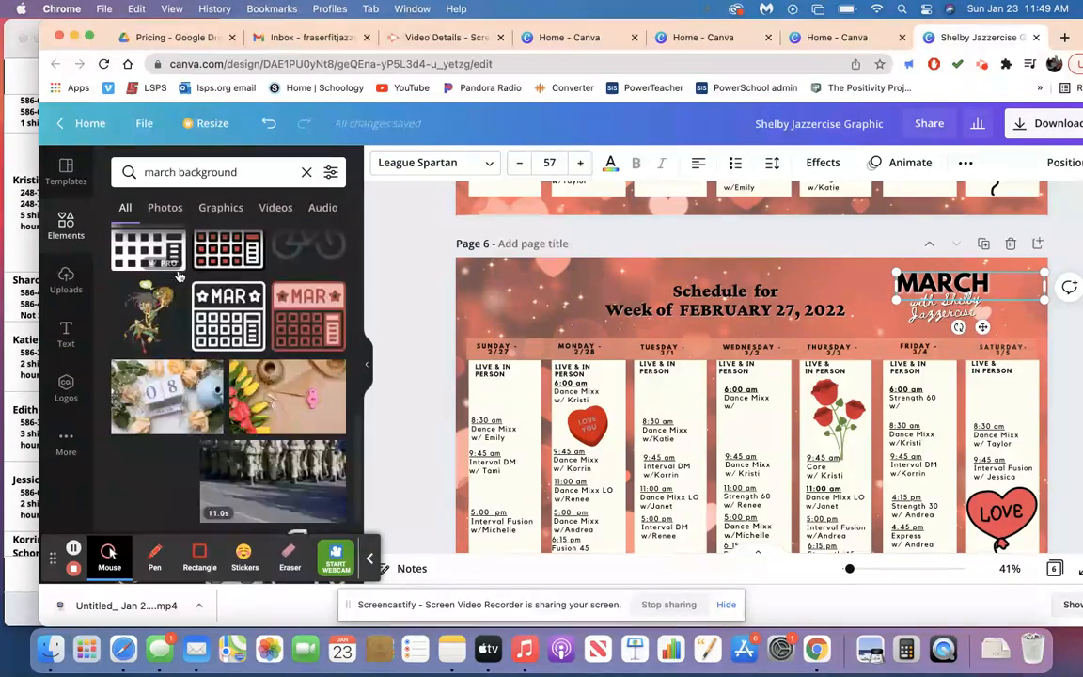
scroll(178, 276, down, 5)
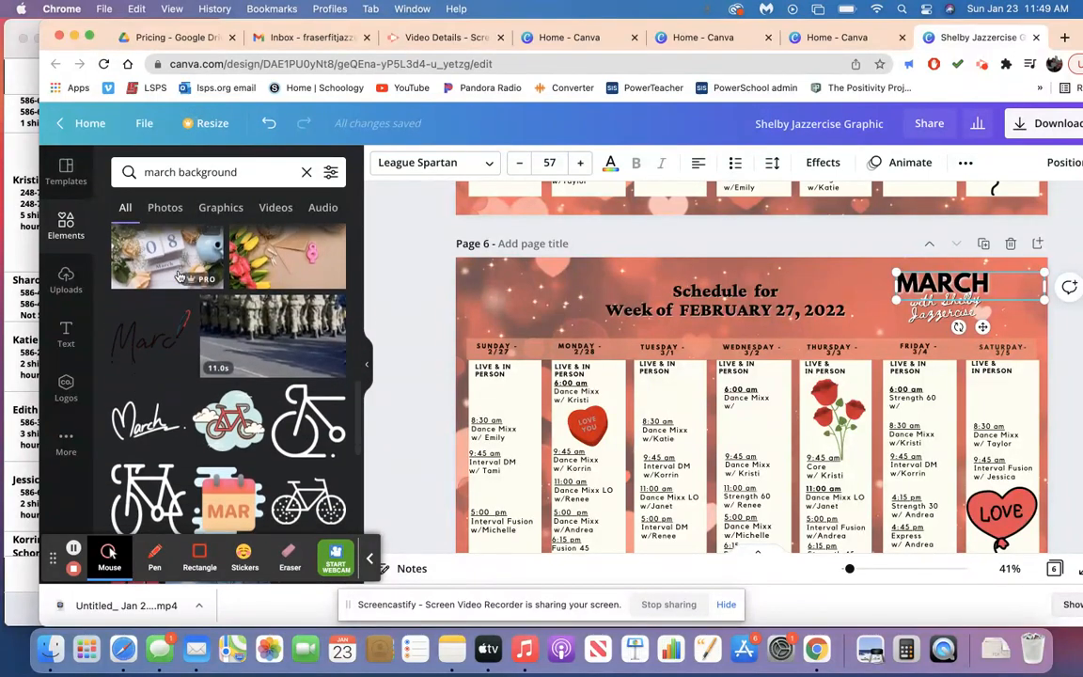
scroll(179, 276, down, 5)
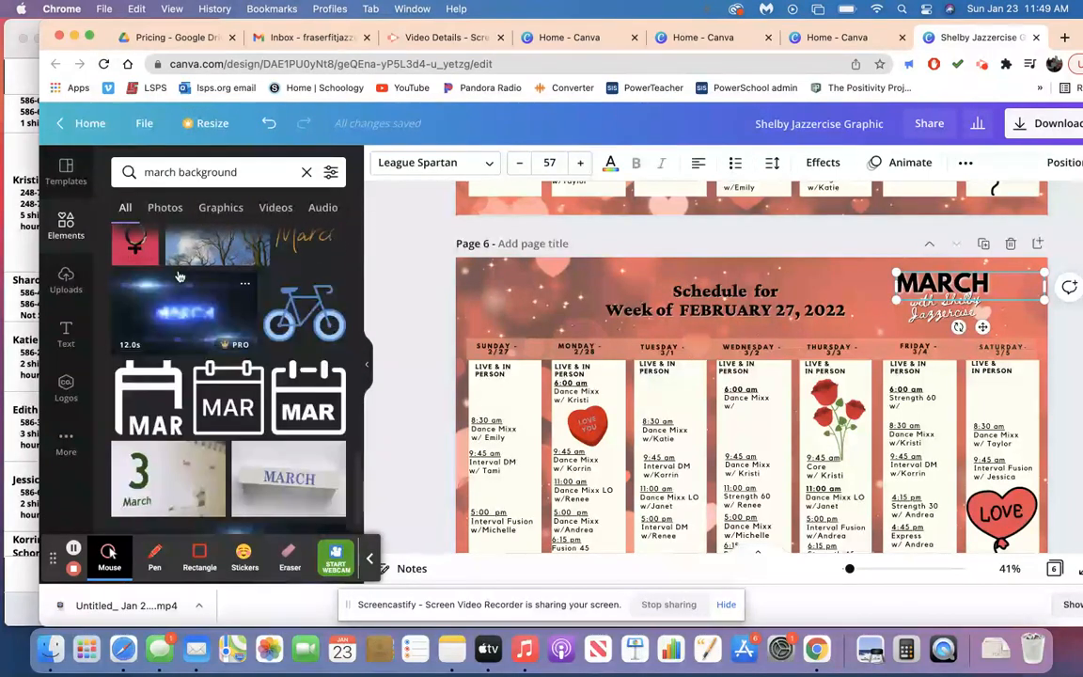
scroll(178, 276, down, 8)
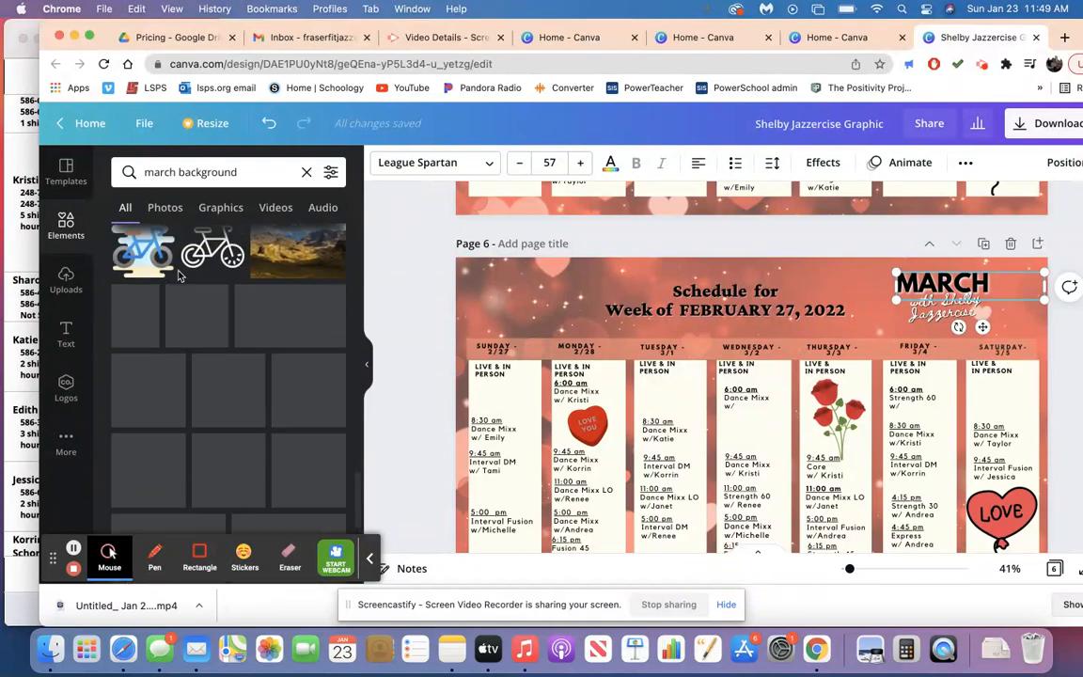
scroll(179, 276, down, 2)
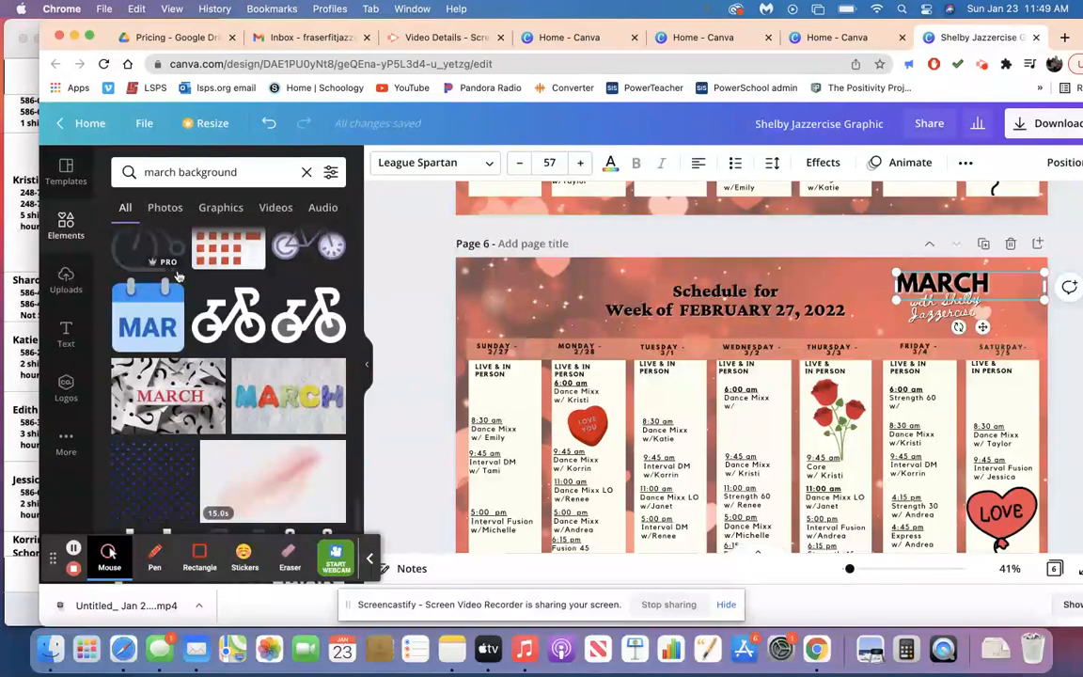
scroll(179, 275, down, 5)
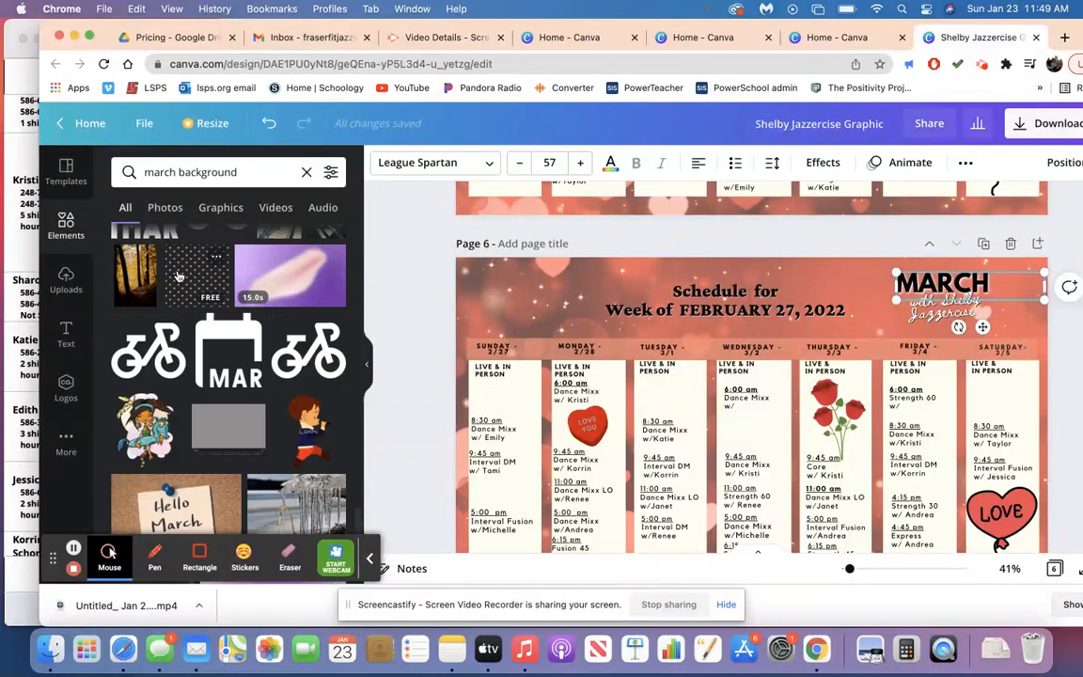
scroll(178, 276, down, 5)
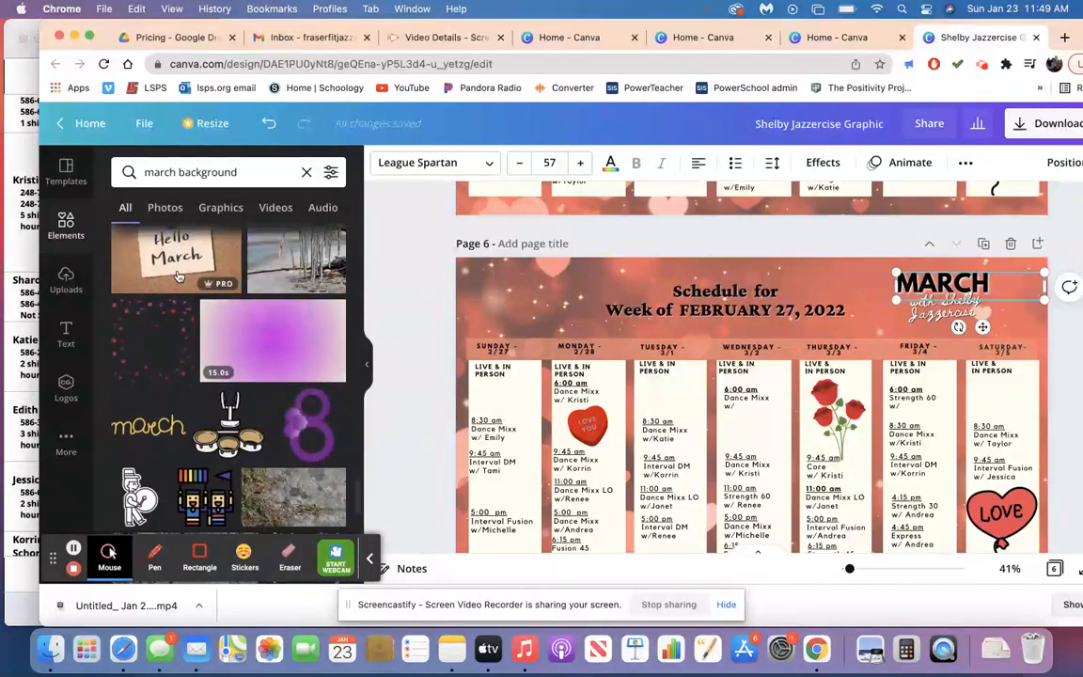
scroll(178, 276, up, 1)
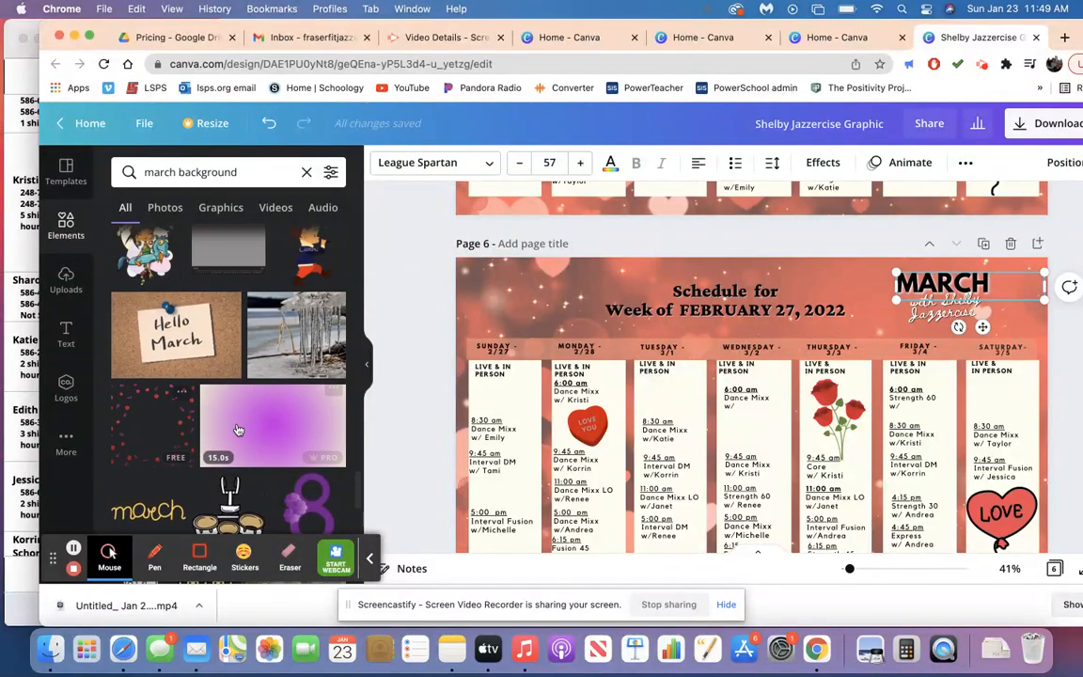
scroll(215, 445, down, 8)
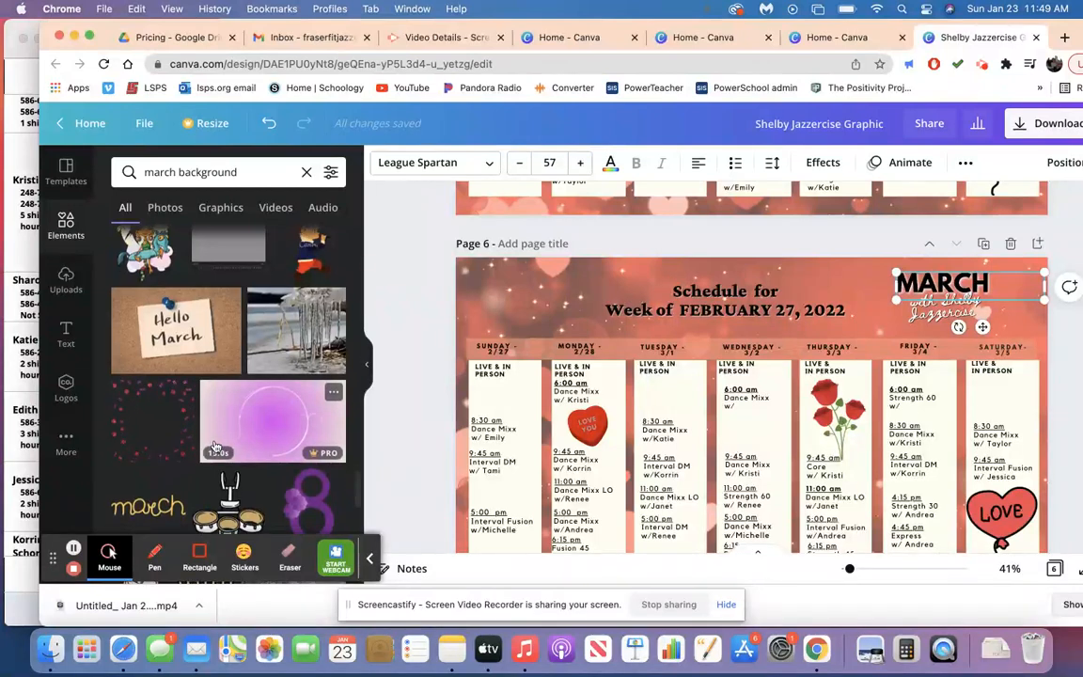
scroll(214, 445, down, 1)
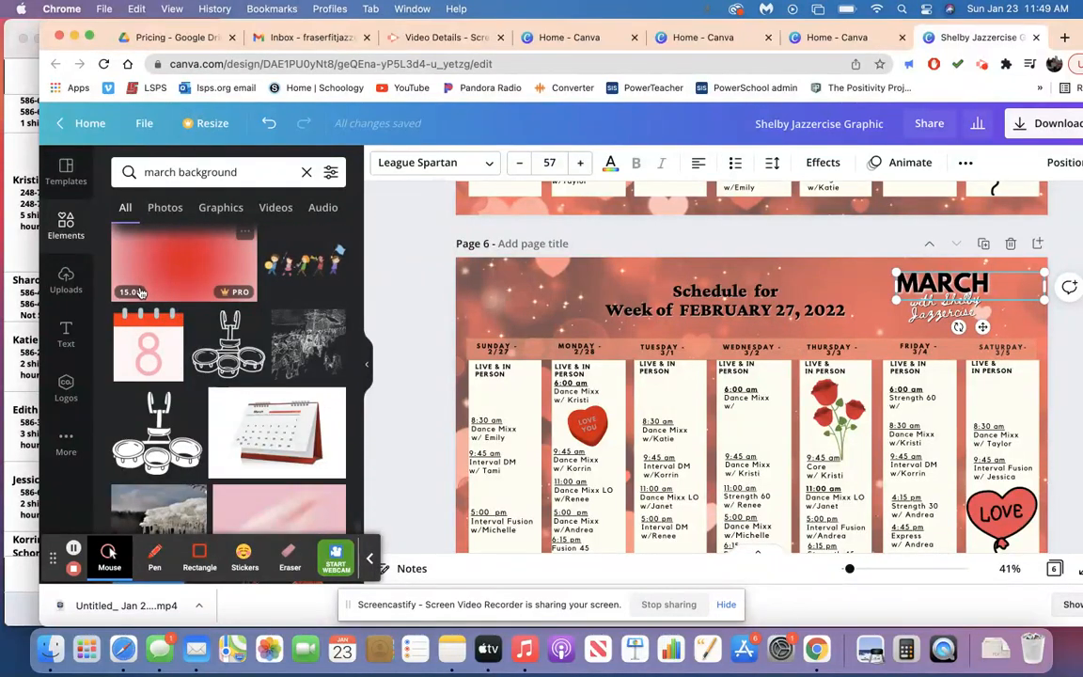
scroll(249, 425, down, 3)
scroll(249, 425, down, 2)
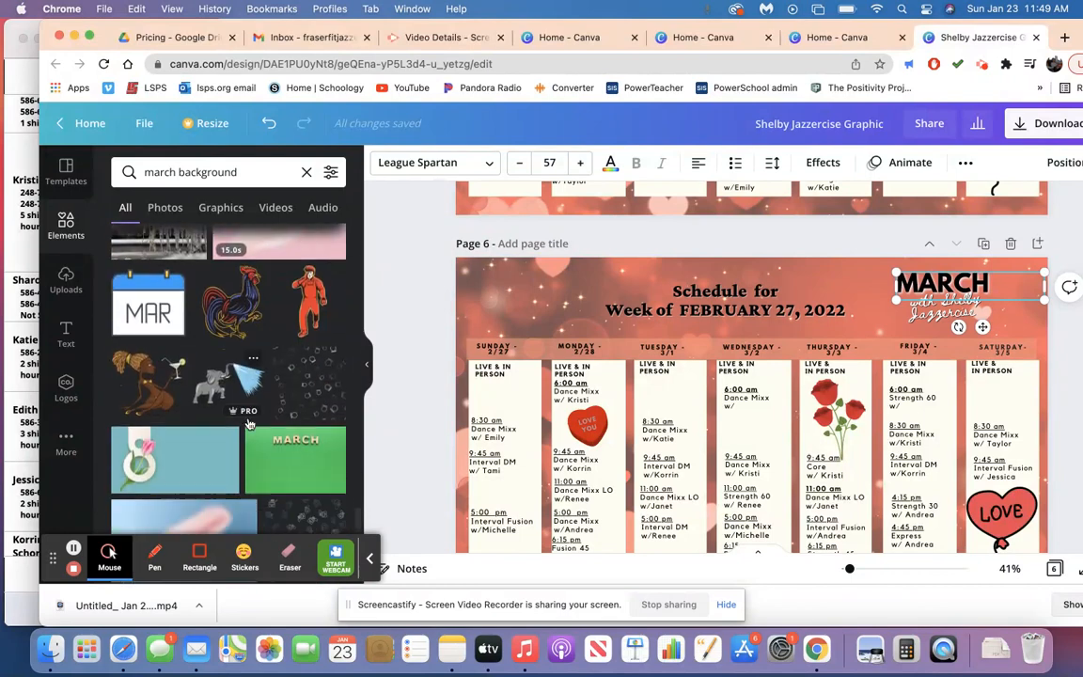
scroll(249, 425, down, 3)
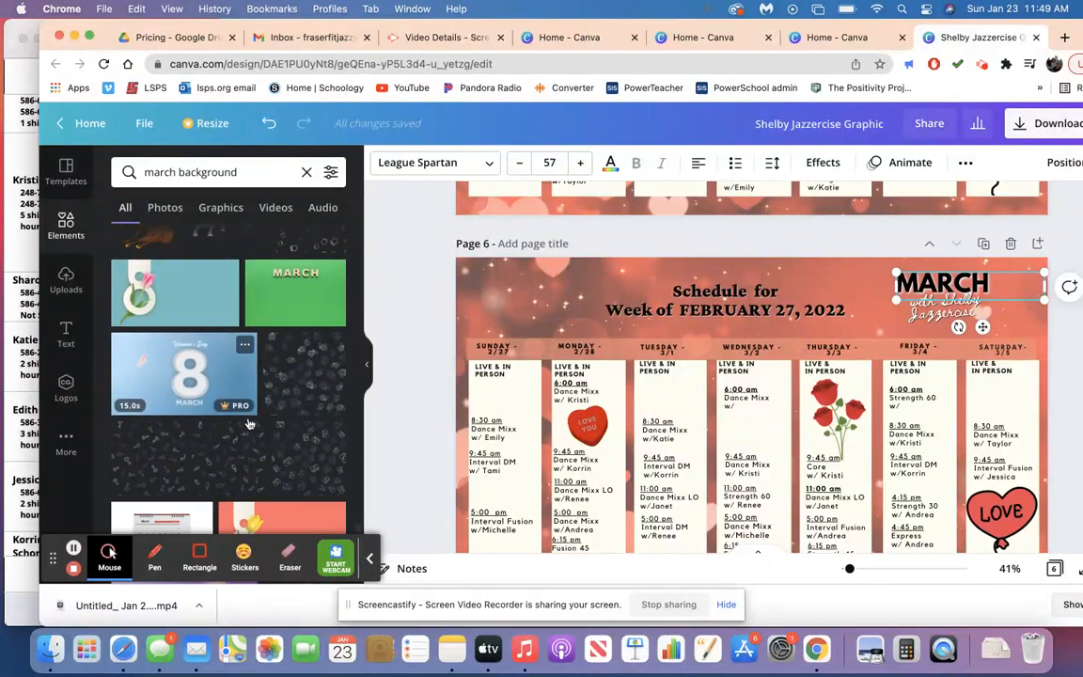
scroll(249, 425, down, 4)
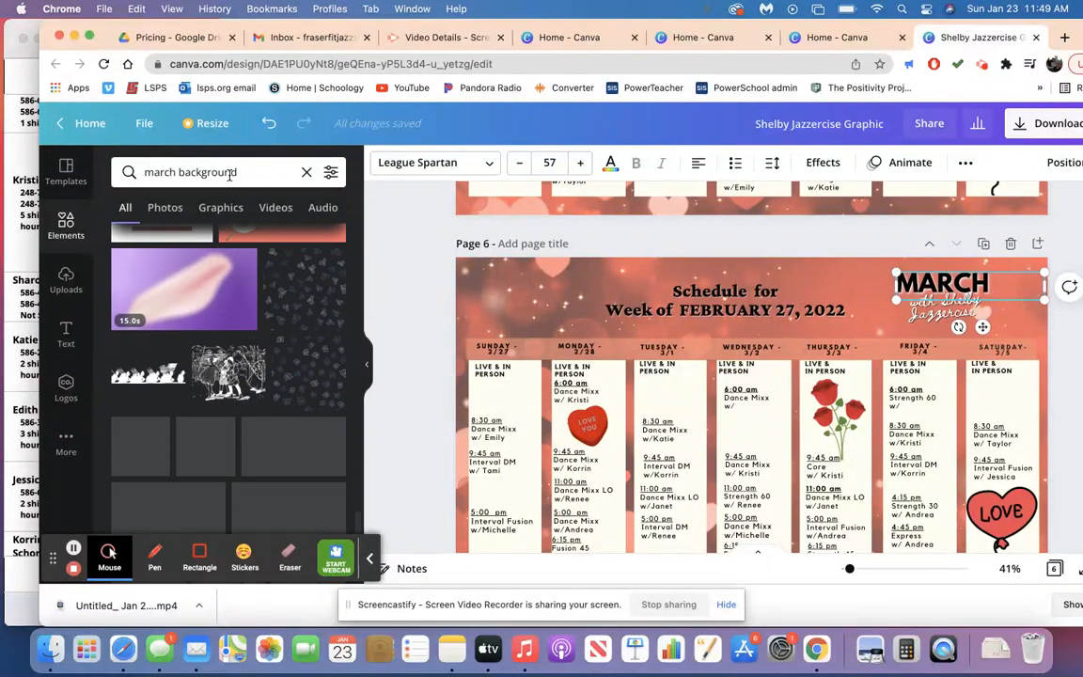
Search the elements for "st patricks day backgrounds" and set the green clover-leaf photo as page 6's background.
click(307, 172)
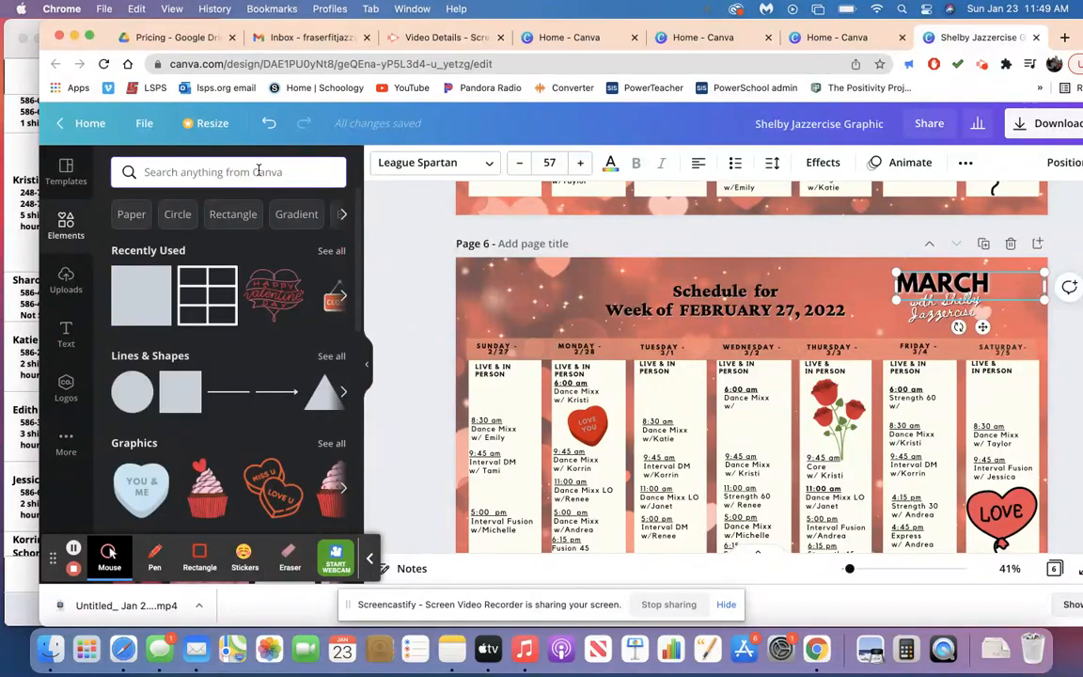
text(st pa)
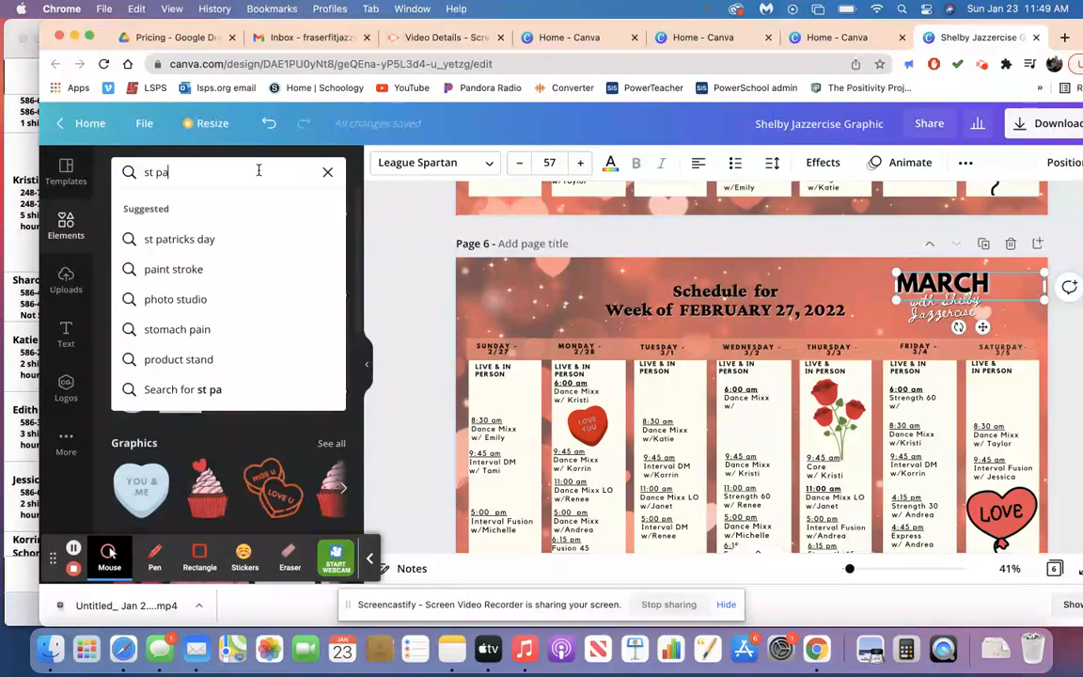
text(tricks day bac)
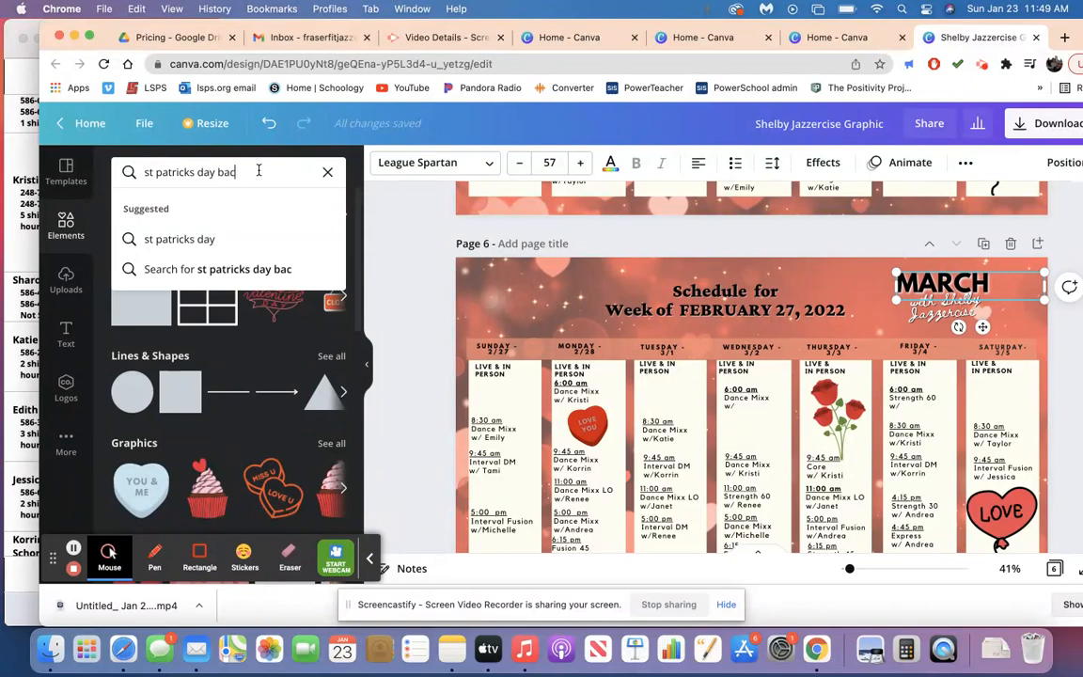
text(kgrounds)
key(Return)
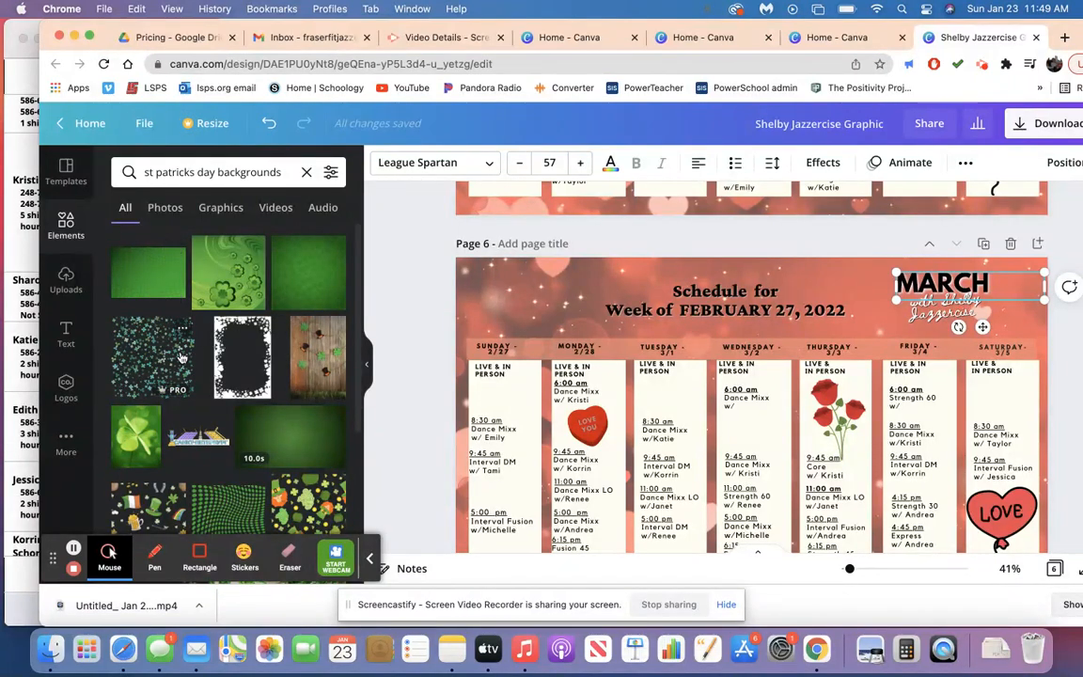
scroll(182, 357, down, 10)
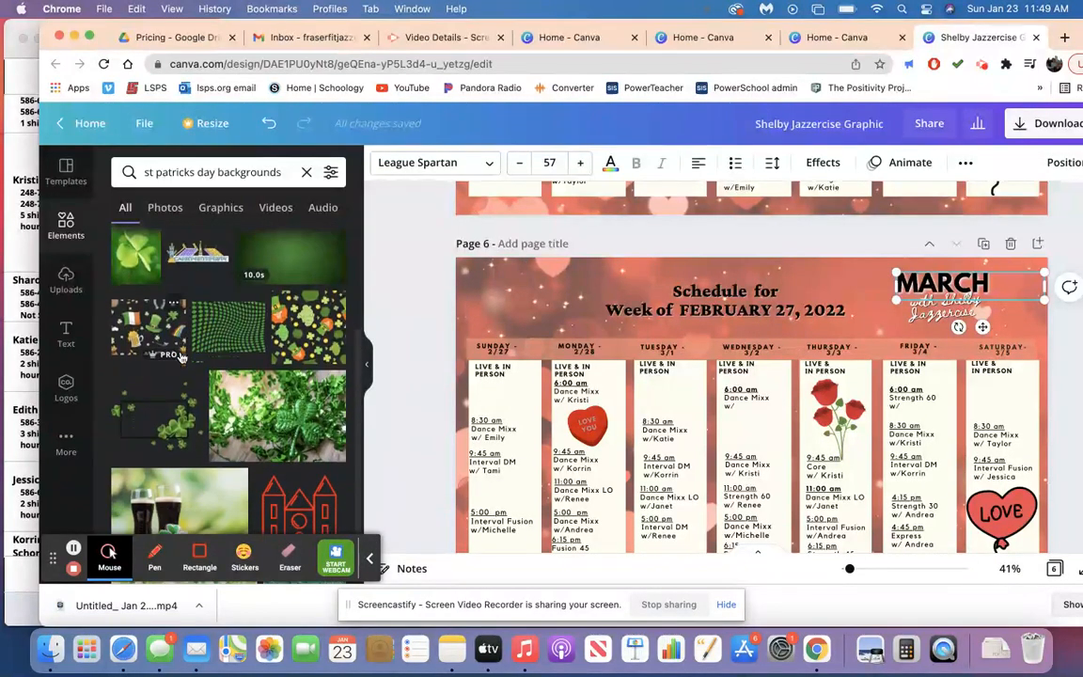
scroll(181, 358, up, 2)
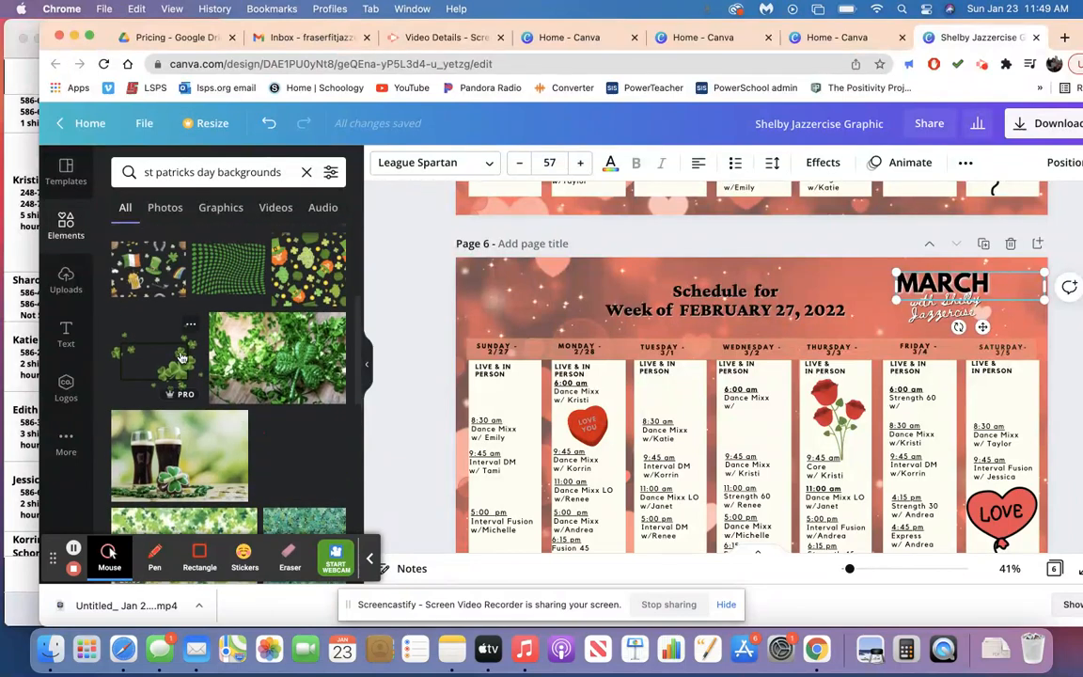
click(270, 348)
drag(270, 348, 474, 295)
click(525, 303)
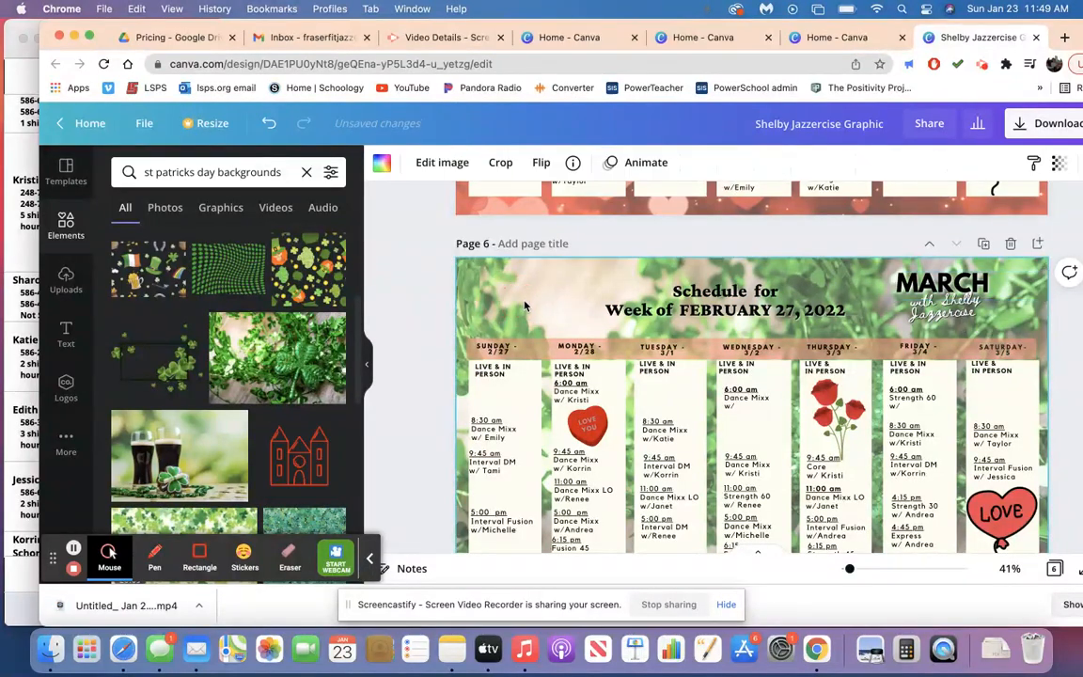
Reposition the clover-leaf photo within page 6's background so a different part of it shows behind the schedule.
double_click(525, 303)
drag(551, 367, 535, 299)
click(421, 294)
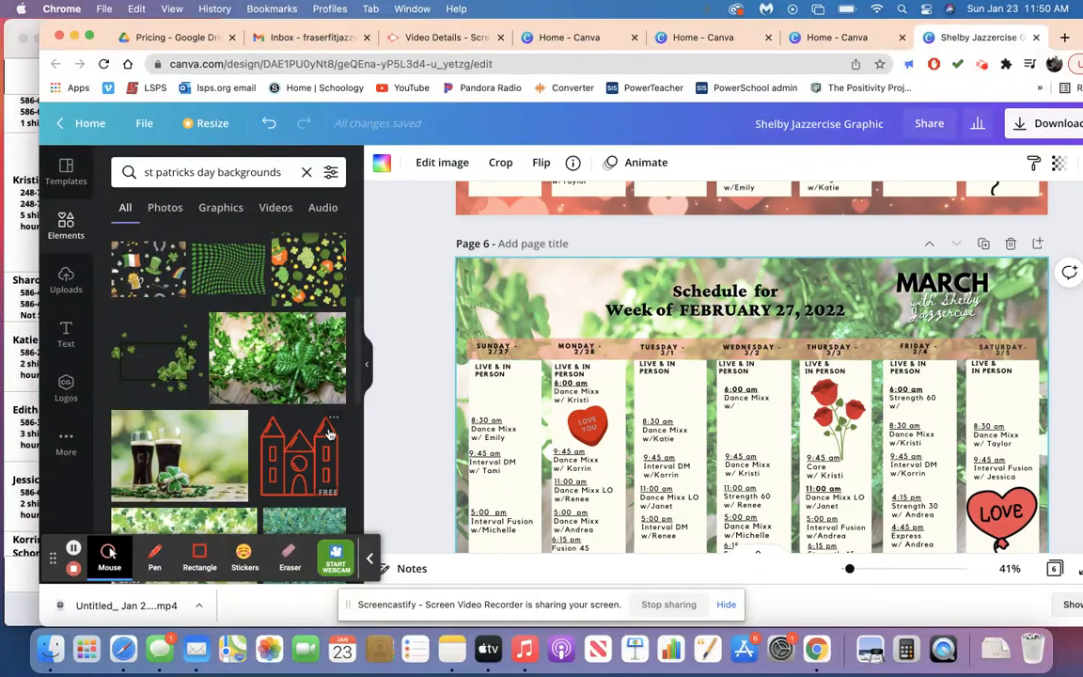
Look through more St. Patrick's Day backgrounds and compare page 6 with the February 20 page above it.
scroll(482, 452, down, 3)
scroll(482, 452, up, 4)
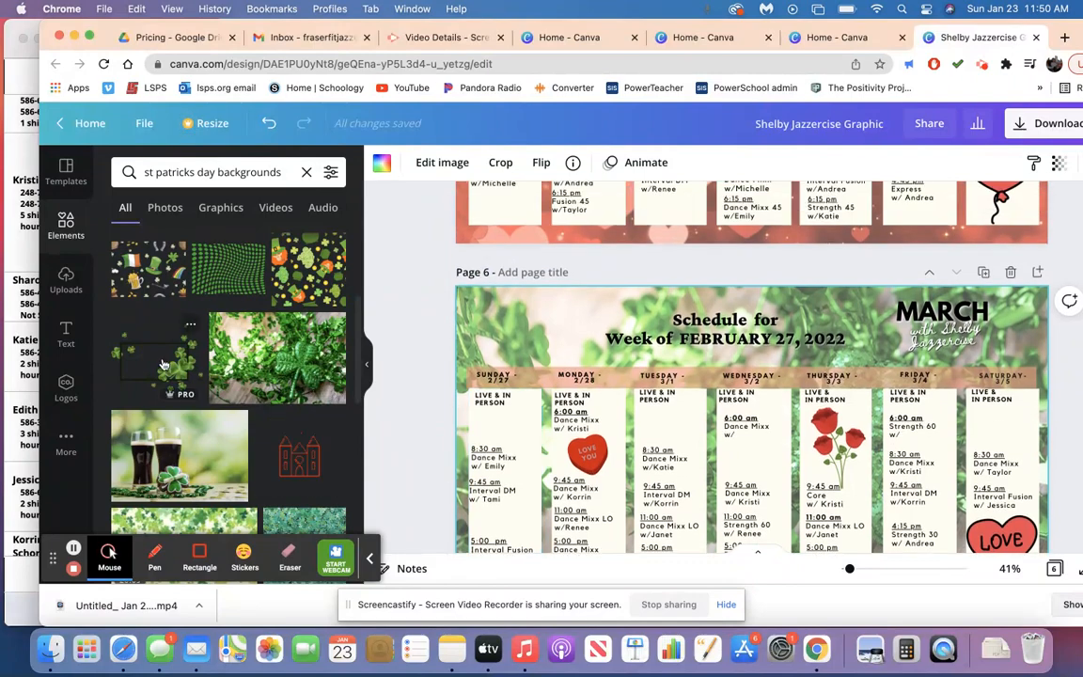
scroll(198, 377, down, 3)
scroll(162, 361, down, 2)
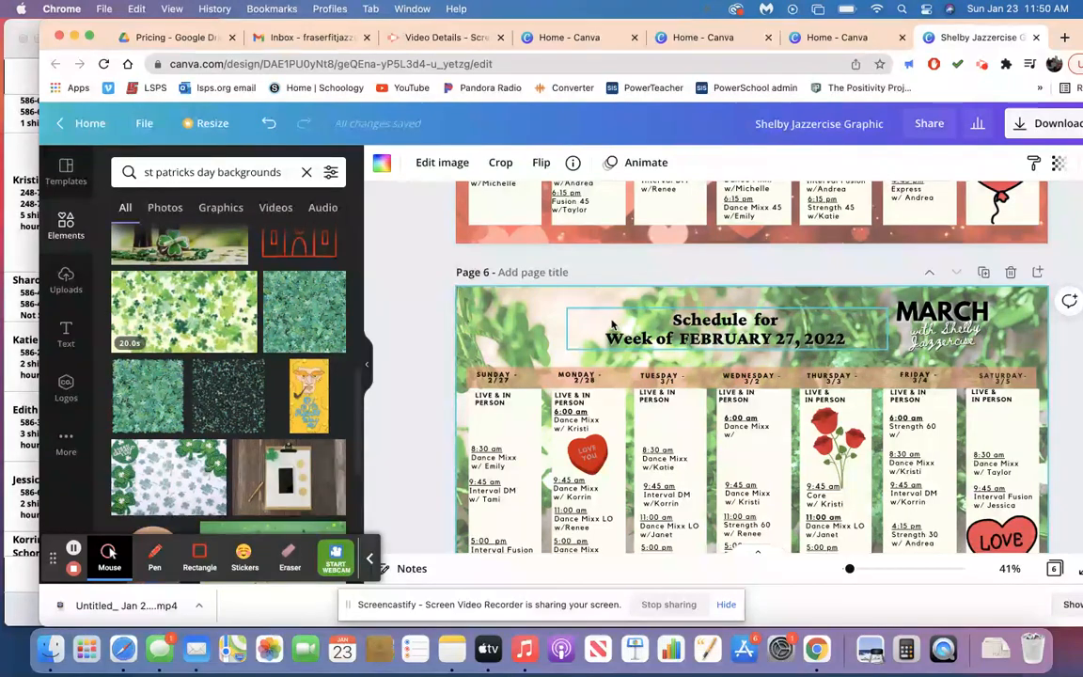
click(576, 324)
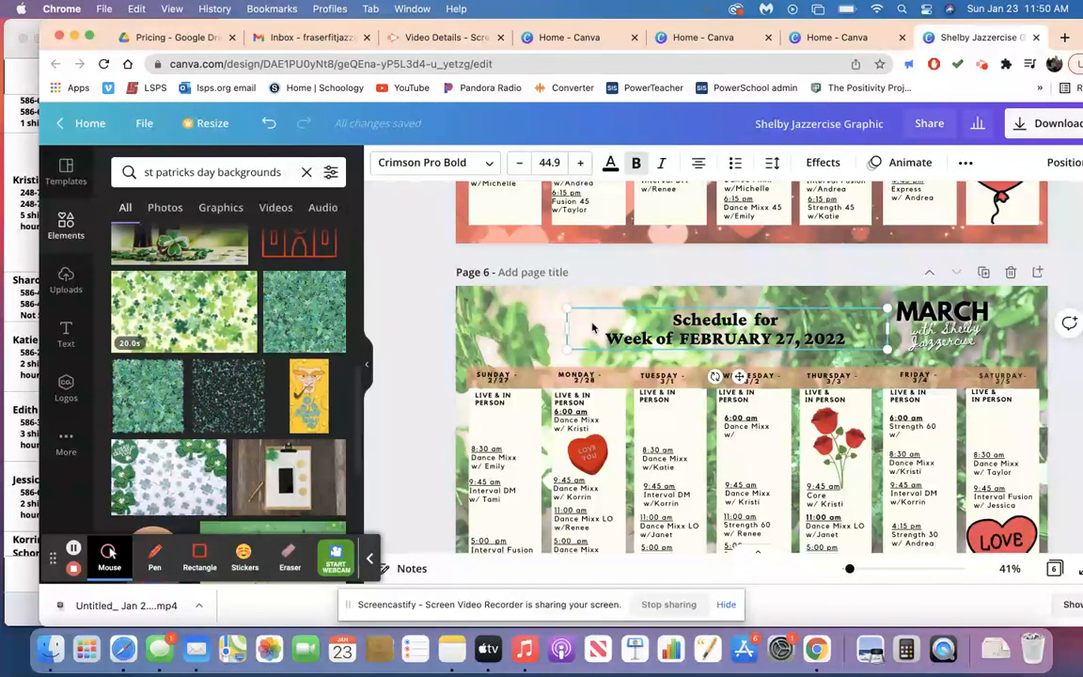
scroll(595, 357, up, 5)
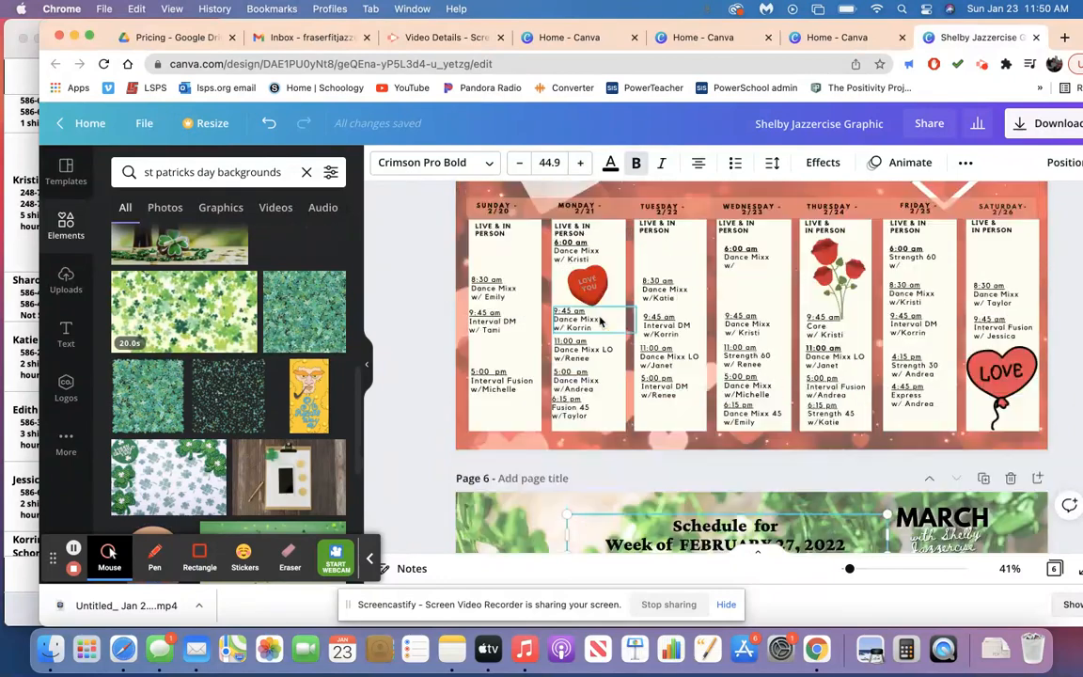
scroll(600, 323, down, 5)
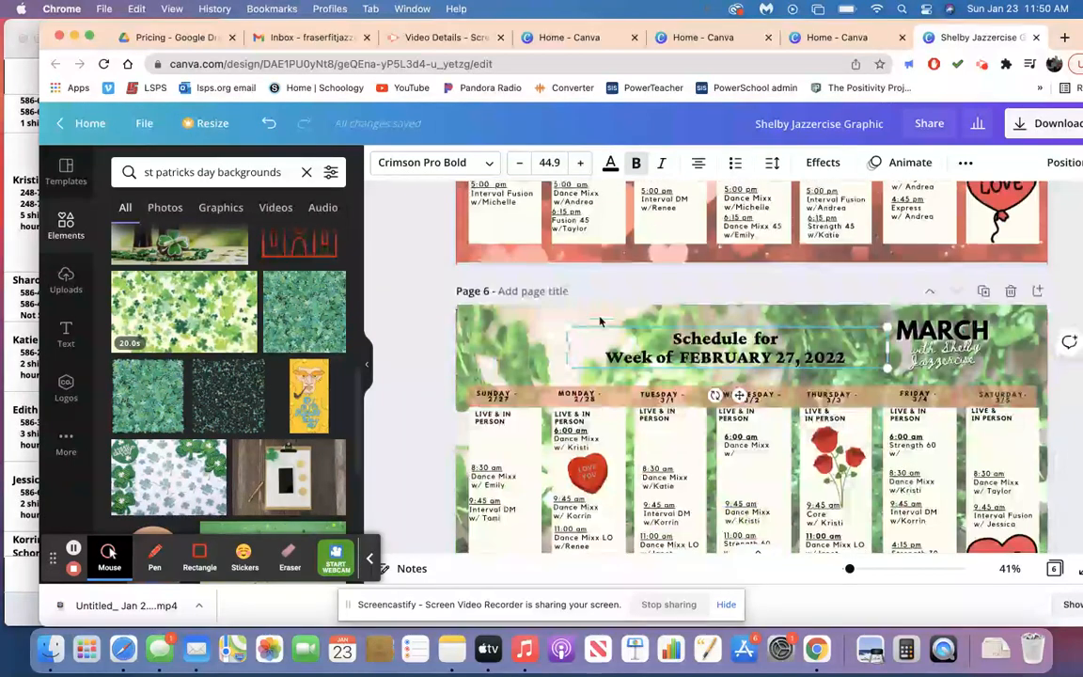
Recolor the weekday header bar on page 6 with the light green from the background photo's colors.
click(533, 397)
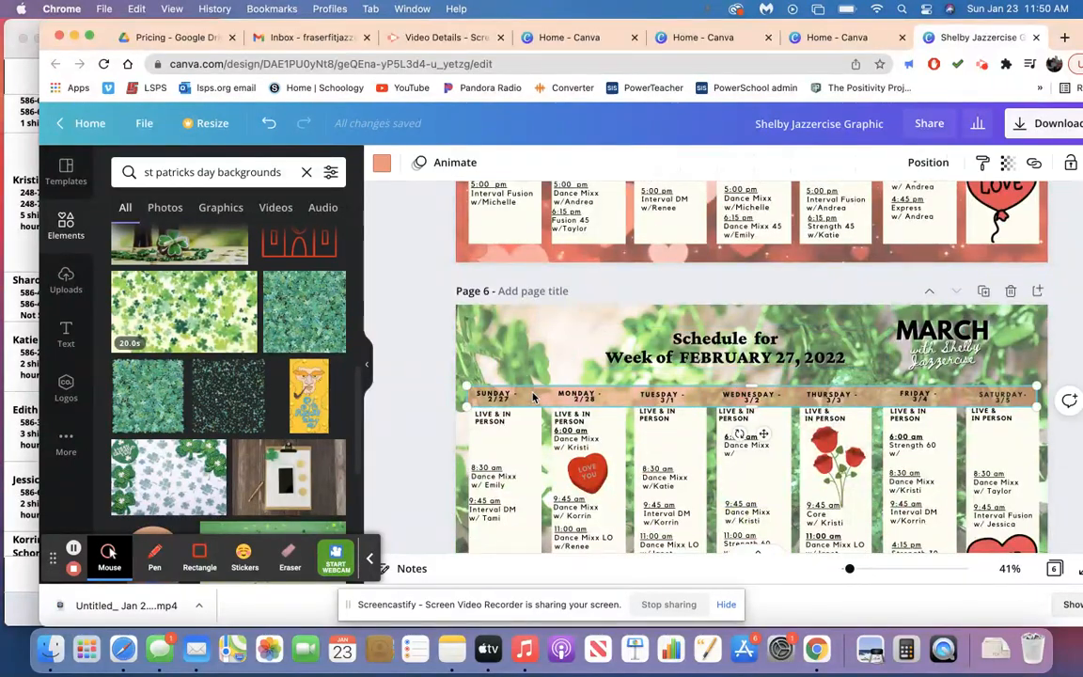
click(381, 163)
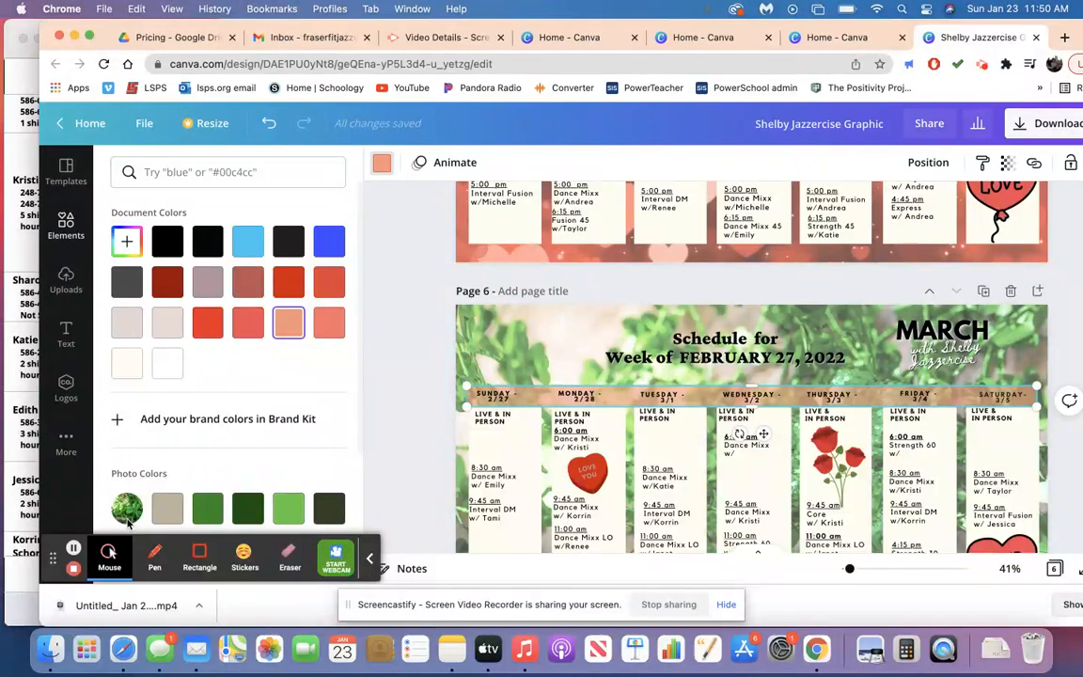
click(280, 511)
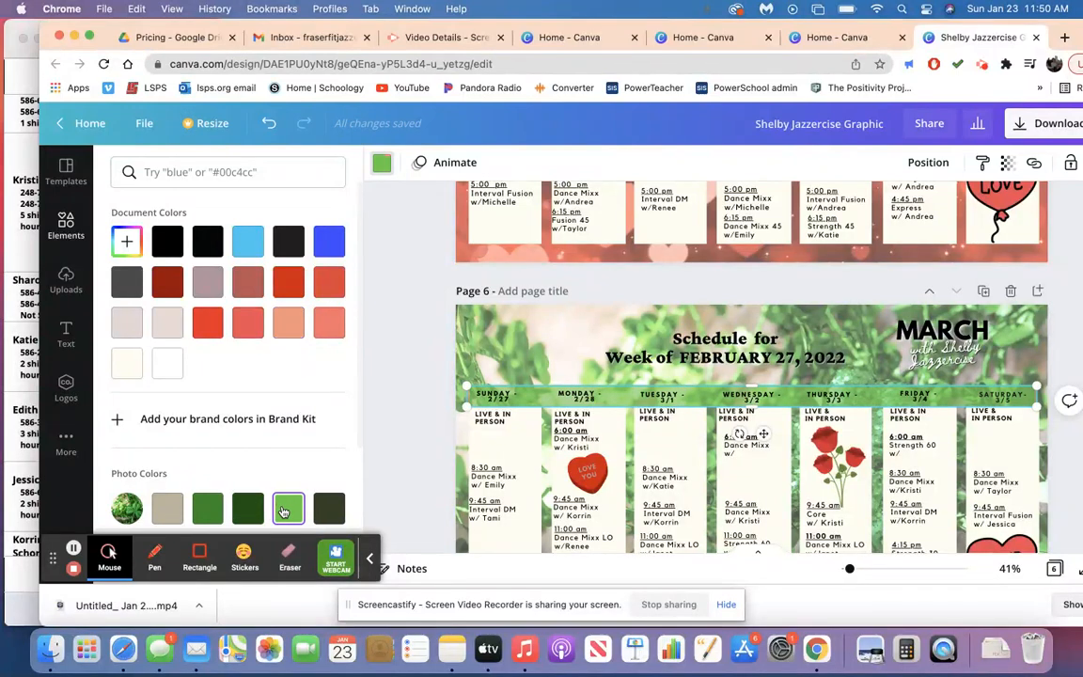
Try the dark and medium photo greens on page 6's weekday header bar and return it to light green.
click(247, 511)
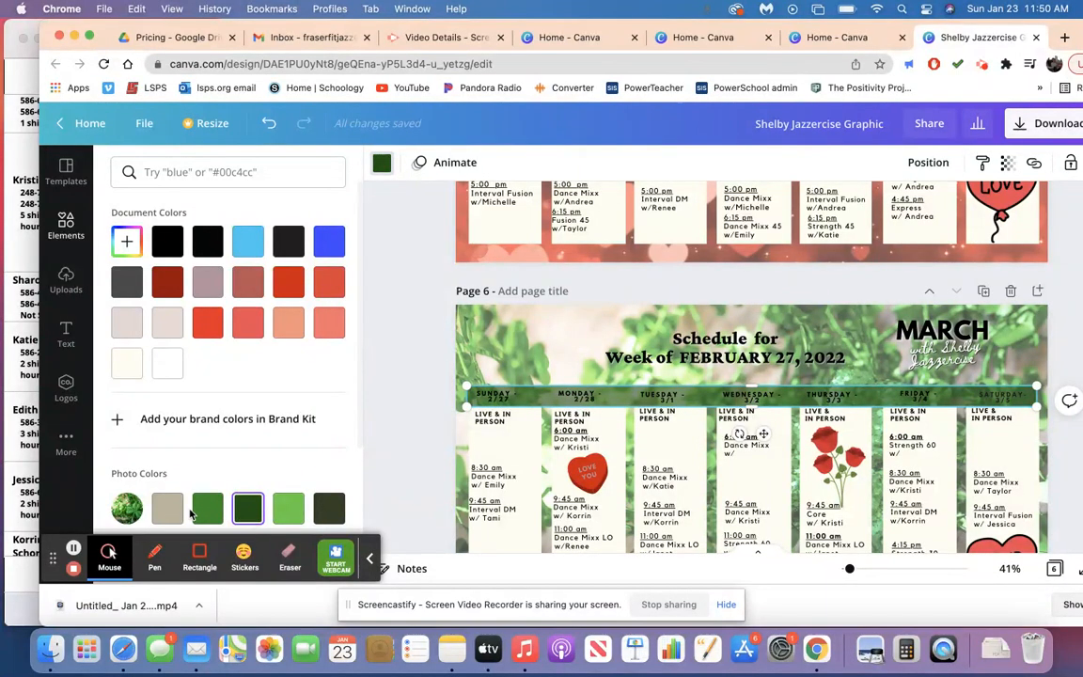
click(202, 512)
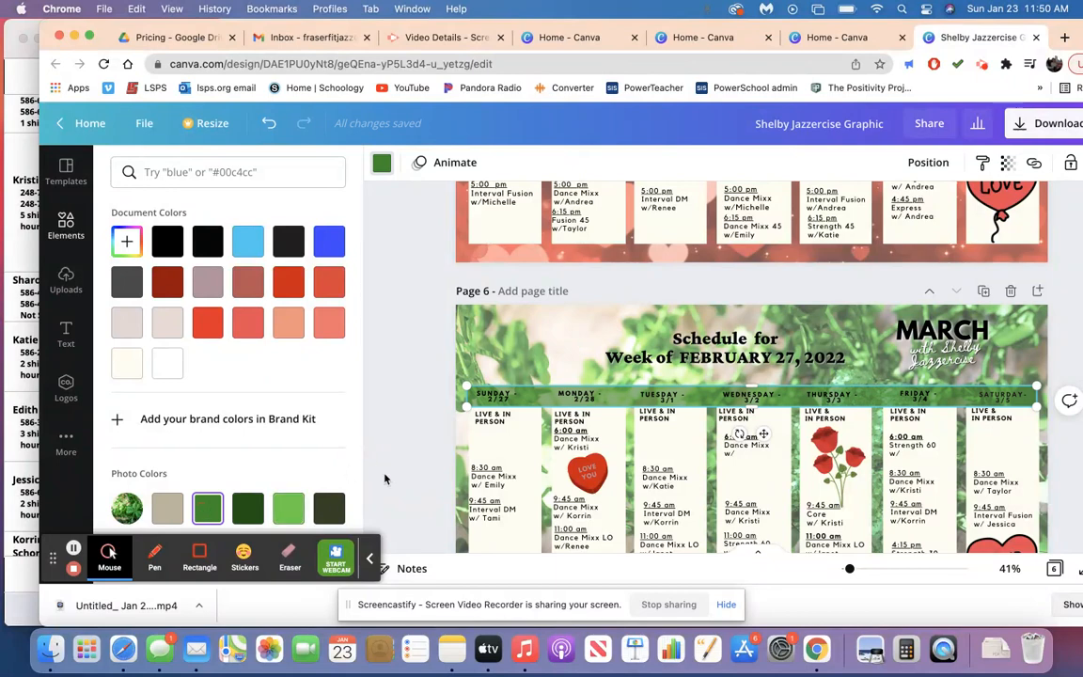
click(296, 517)
click(394, 399)
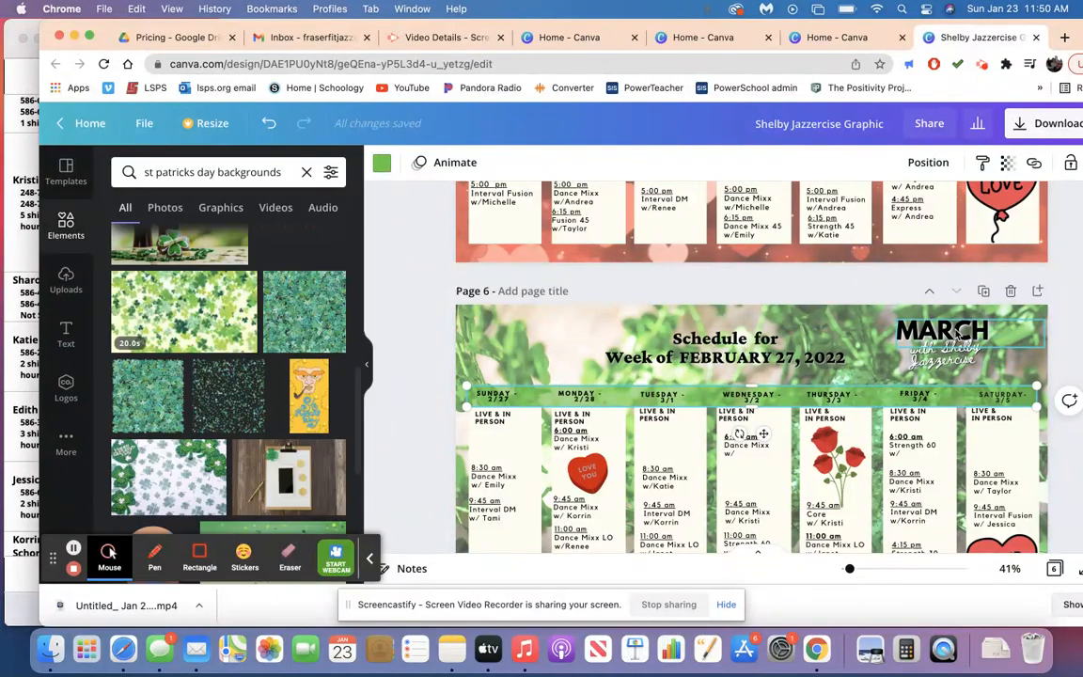
Give the MARCH title on page 6 a light green shadow and white text.
click(956, 334)
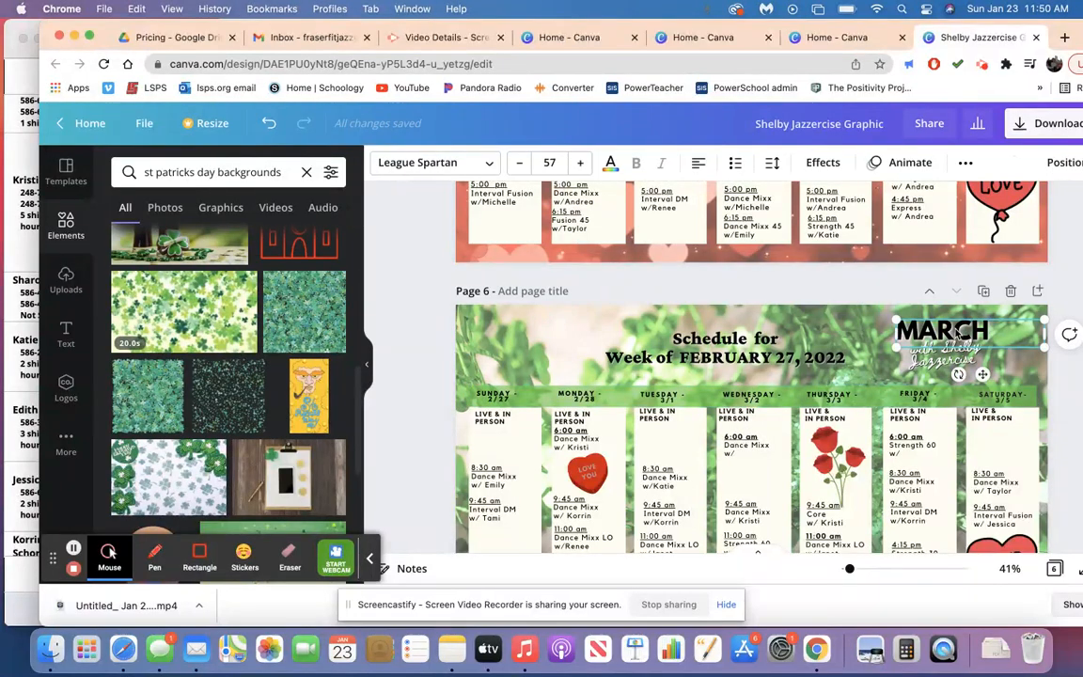
click(823, 162)
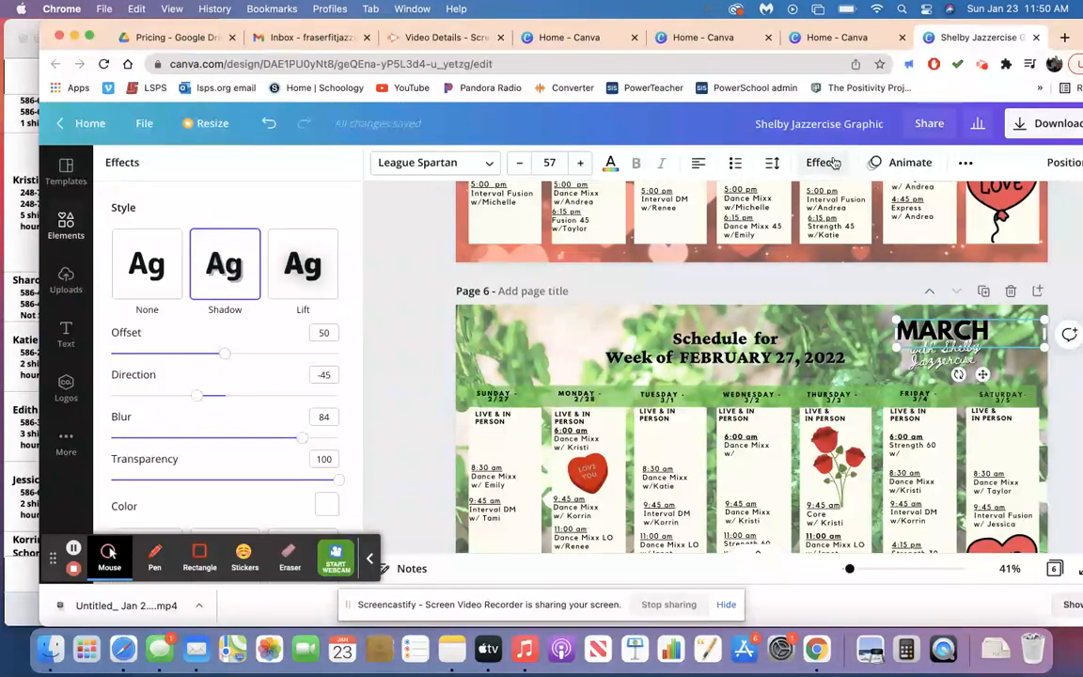
scroll(227, 338, down, 3)
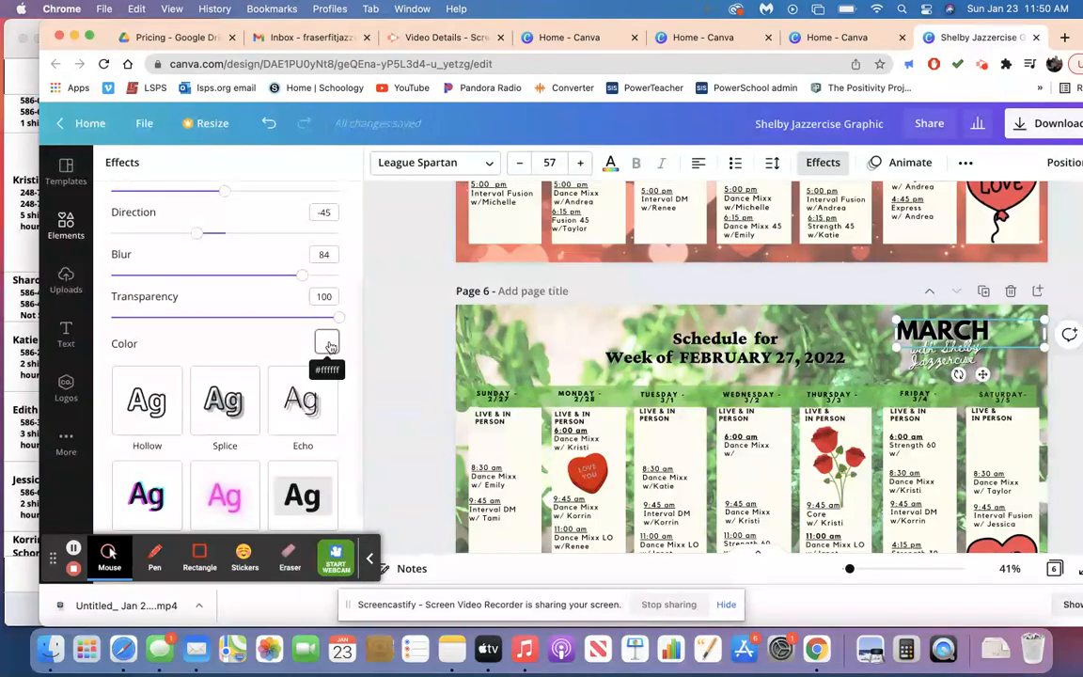
scroll(329, 346, down, 2)
scroll(329, 346, up, 2)
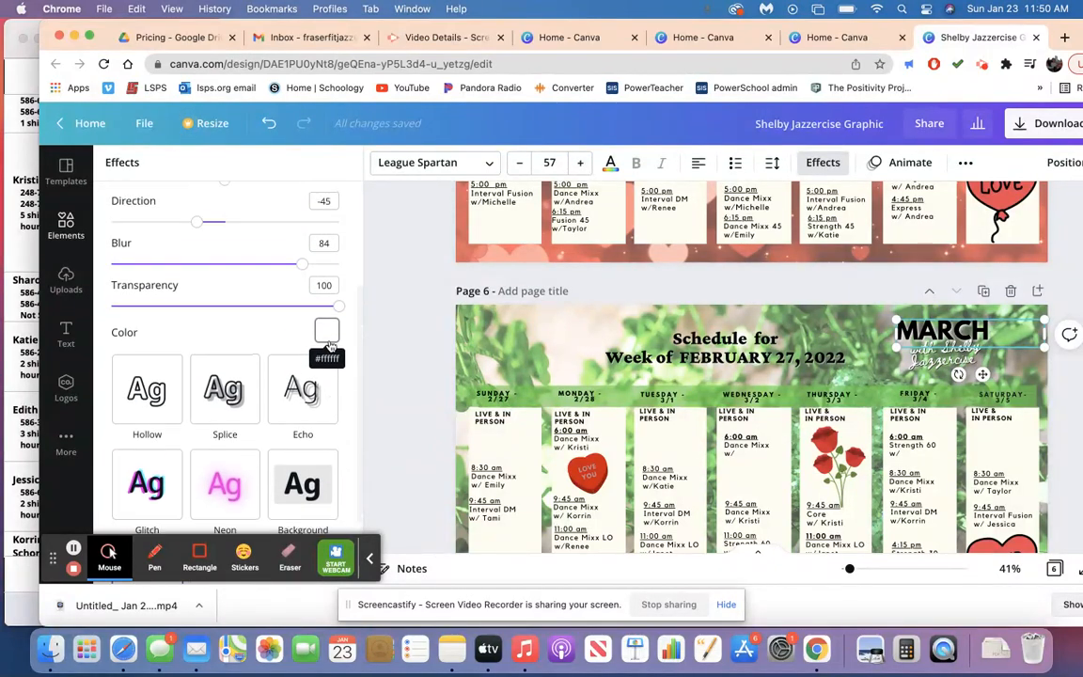
click(327, 333)
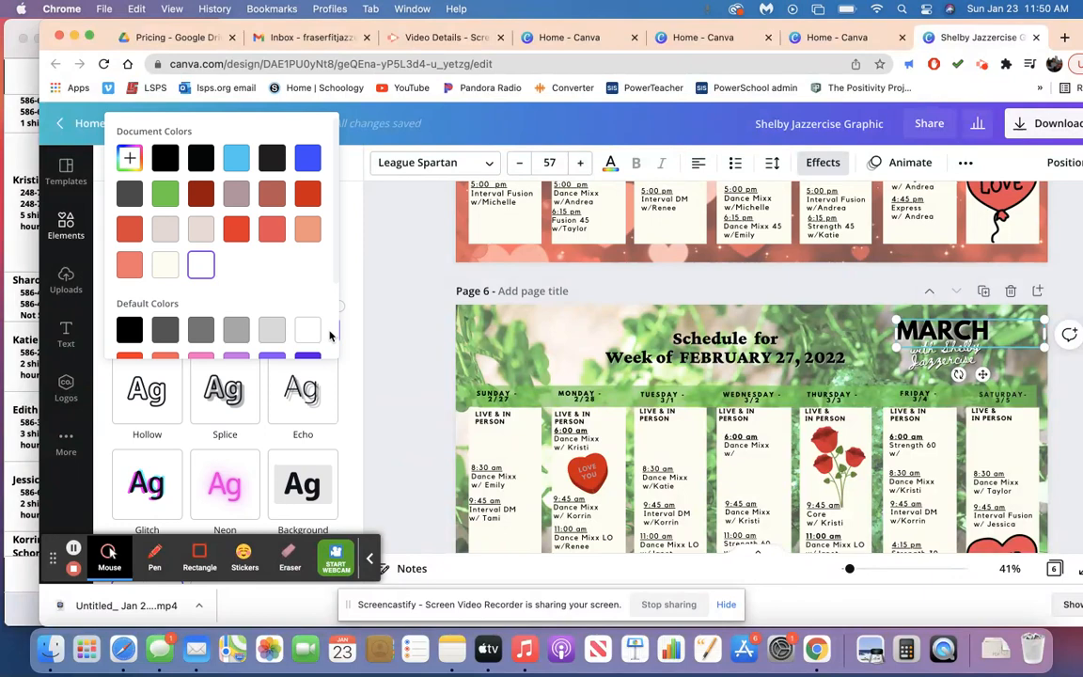
click(166, 195)
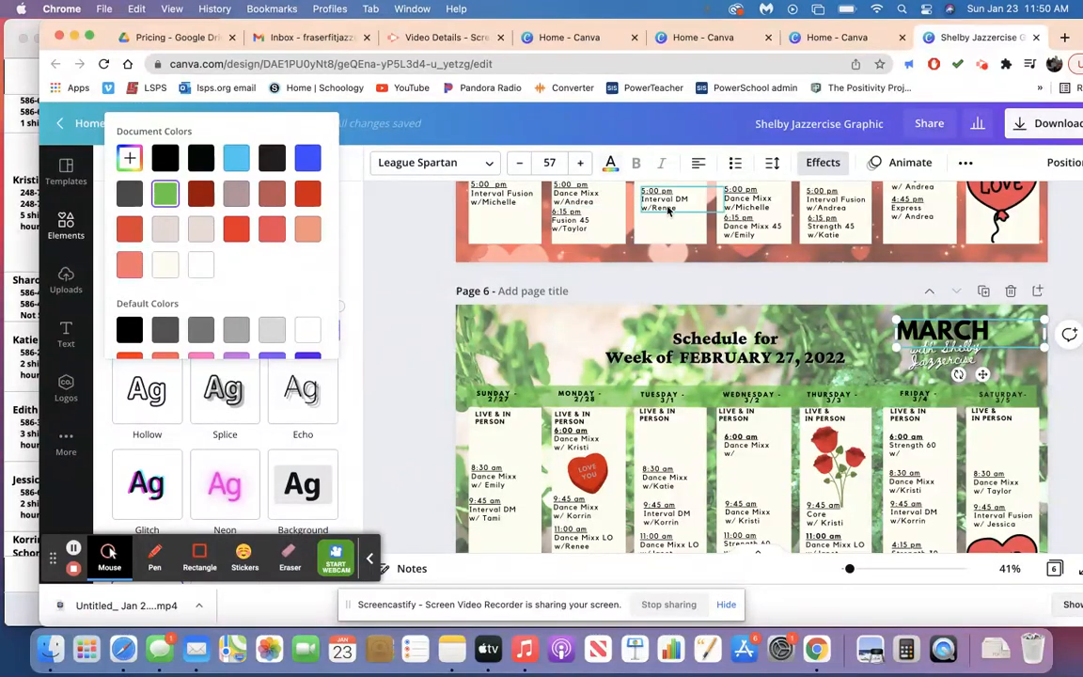
click(611, 164)
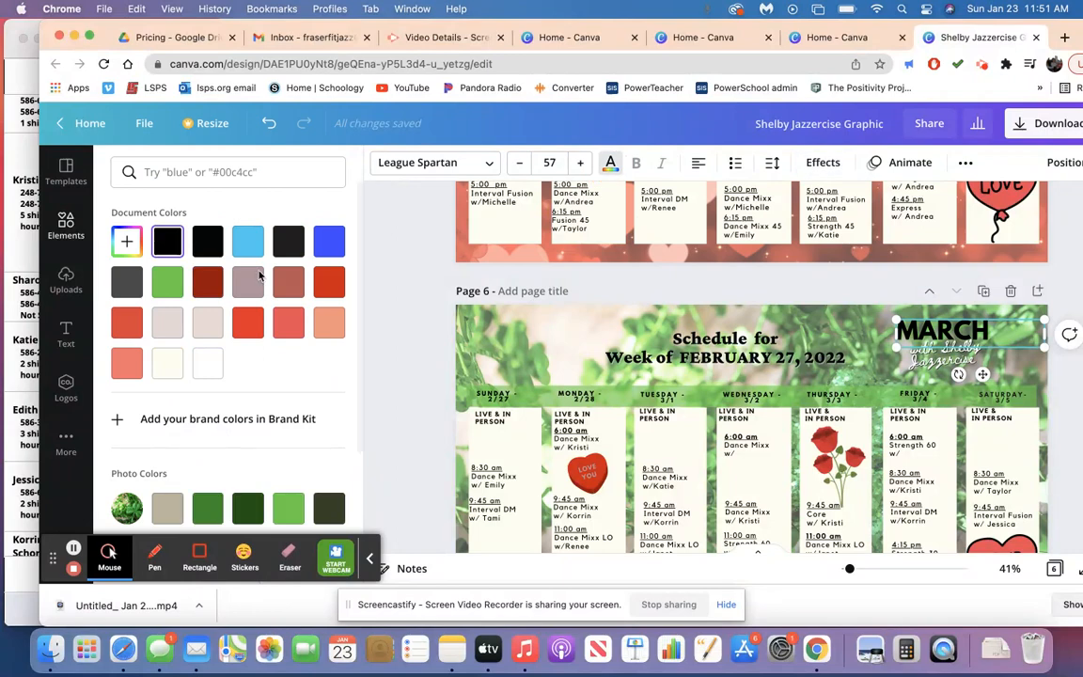
click(208, 364)
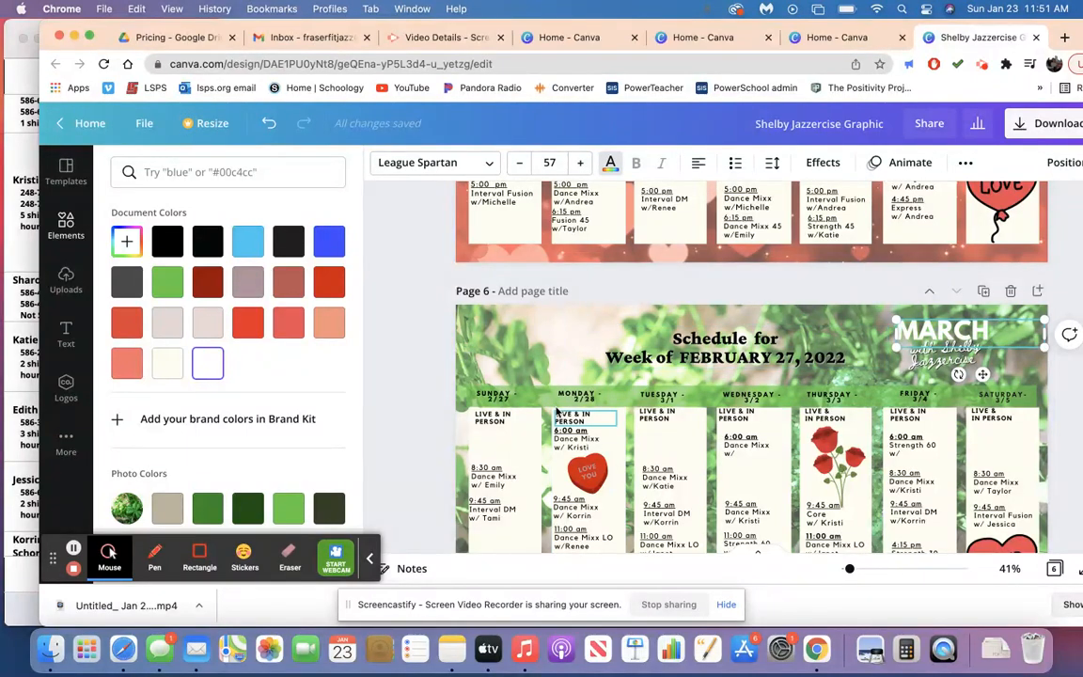
Change the Sunday 2/27 heading's text color to white on page 6.
click(504, 400)
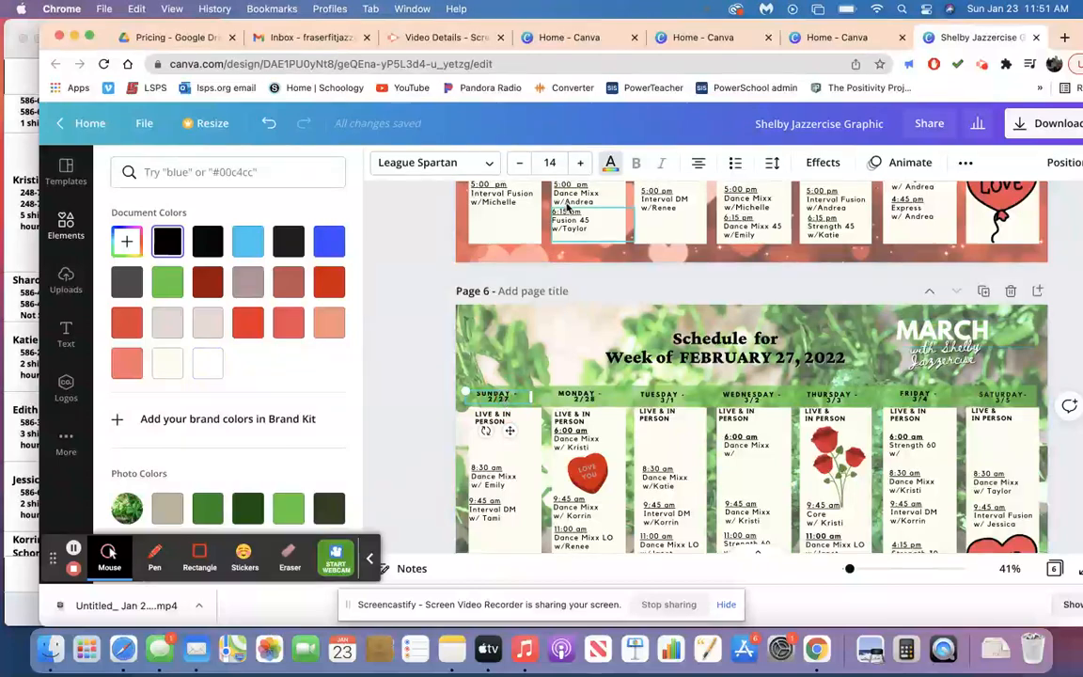
click(610, 167)
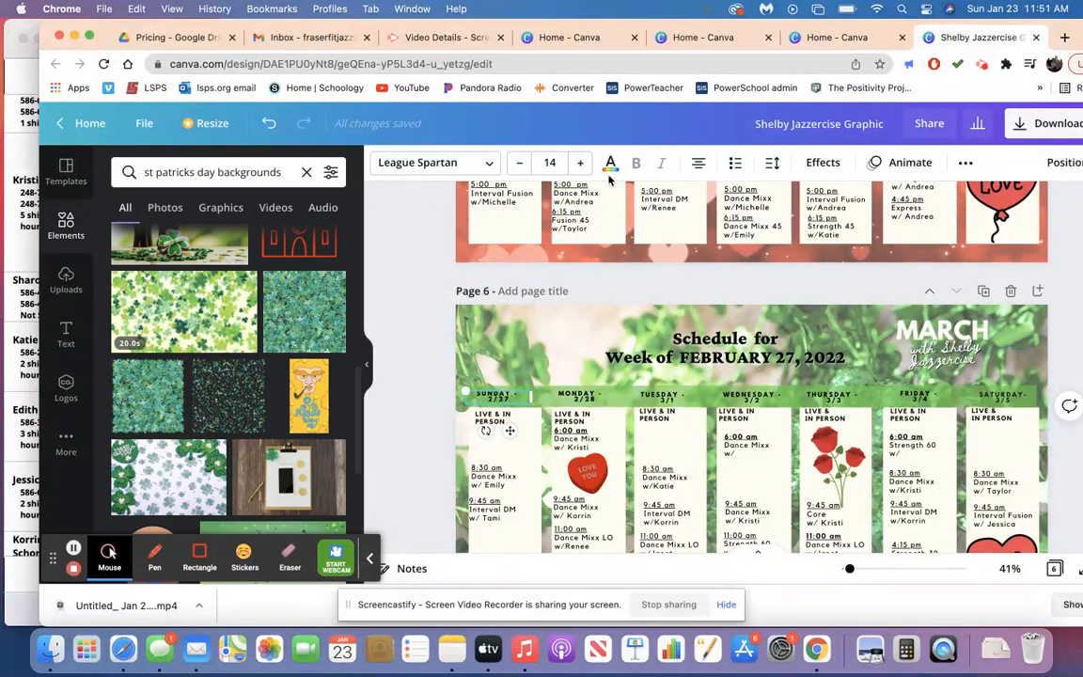
click(610, 163)
click(208, 363)
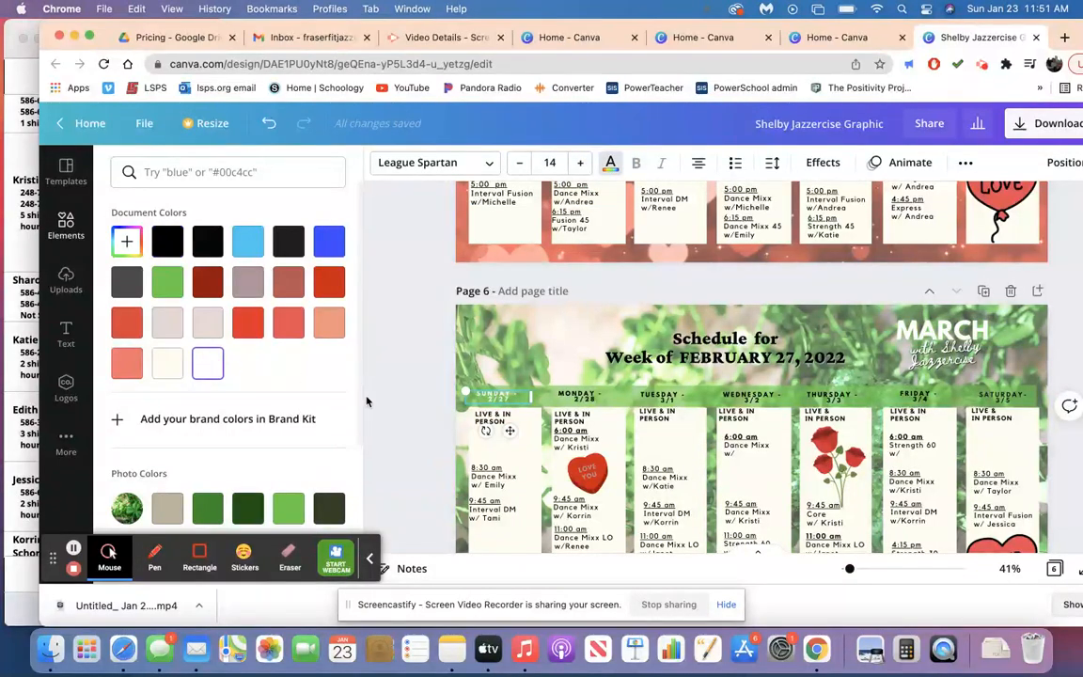
click(398, 414)
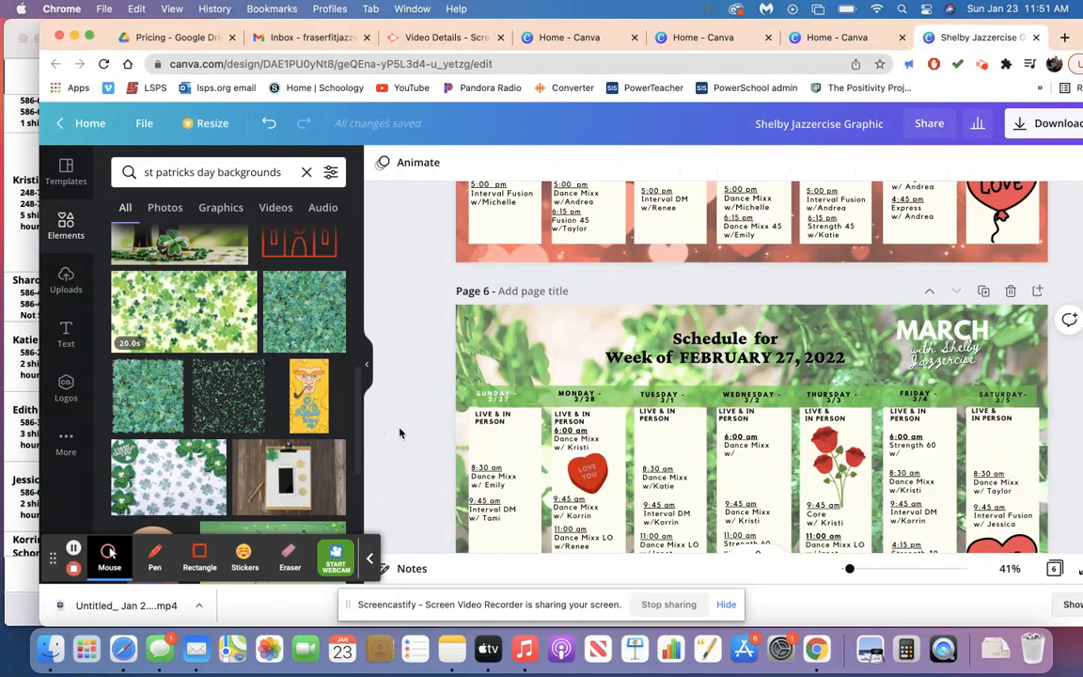
Recolor page 6's weekday header bar with the medium green from the photo colors.
click(545, 404)
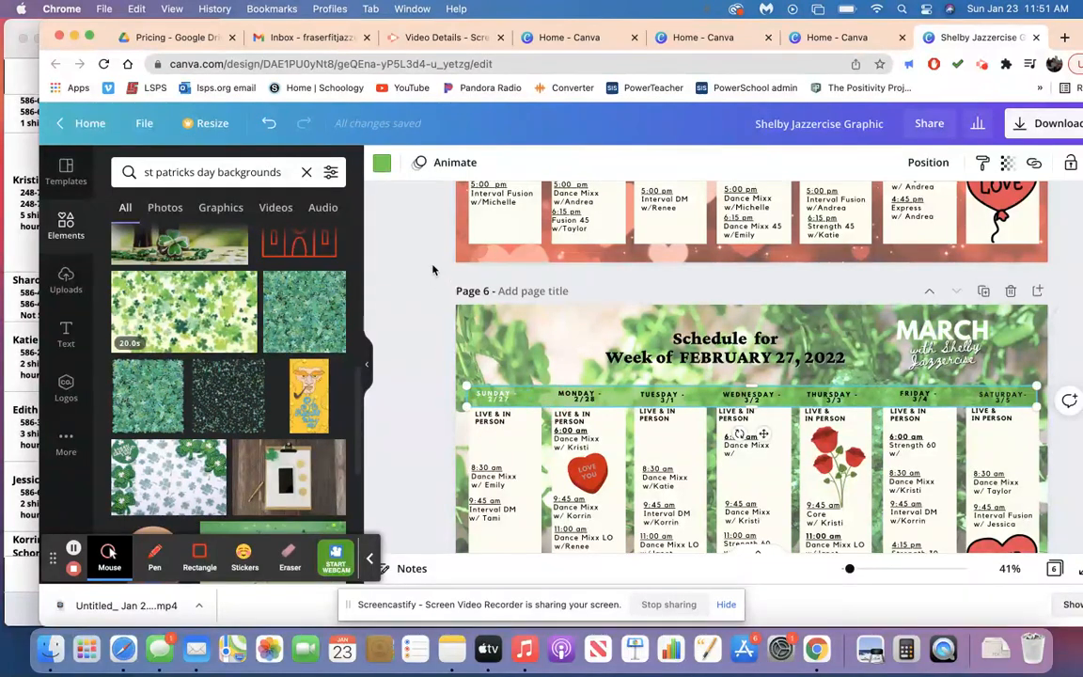
click(382, 162)
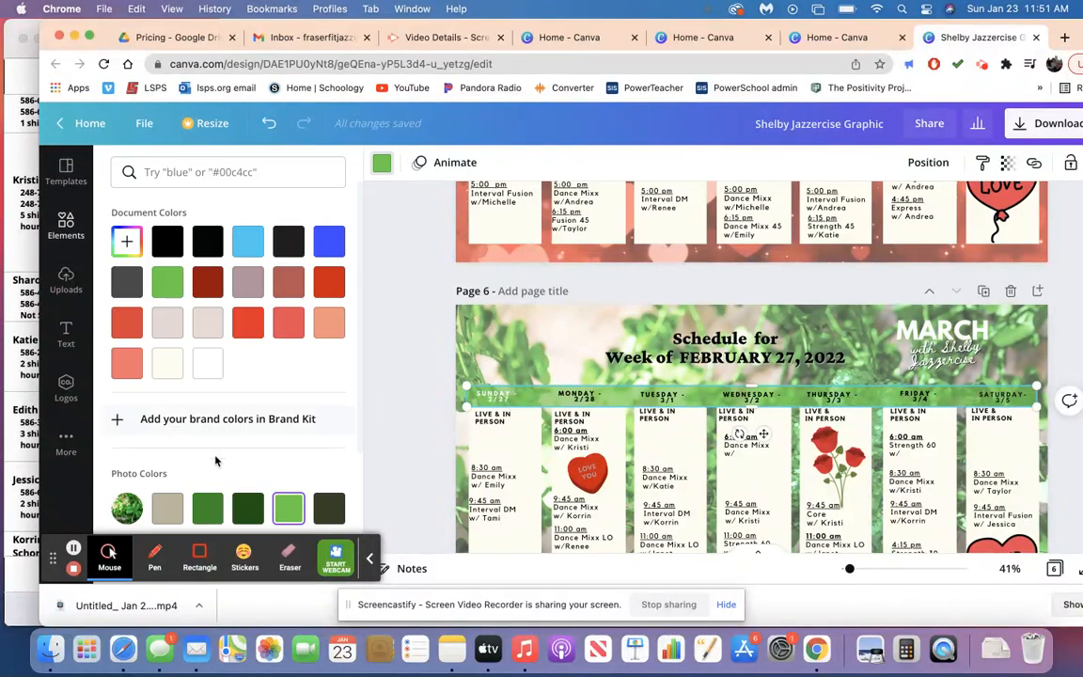
click(211, 506)
click(391, 458)
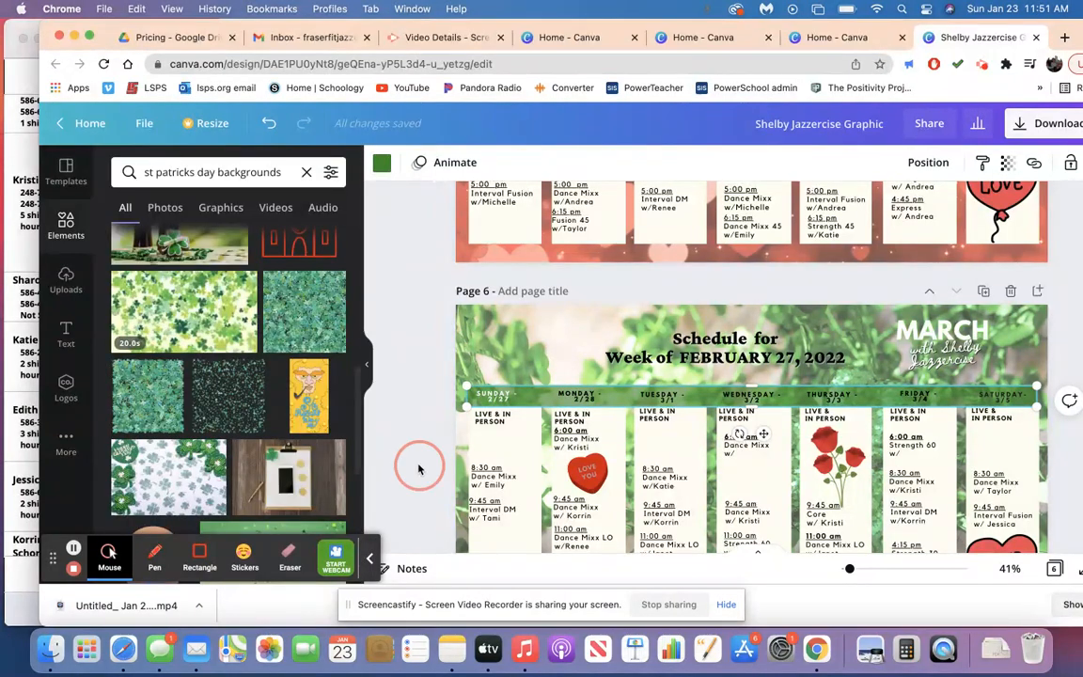
click(419, 468)
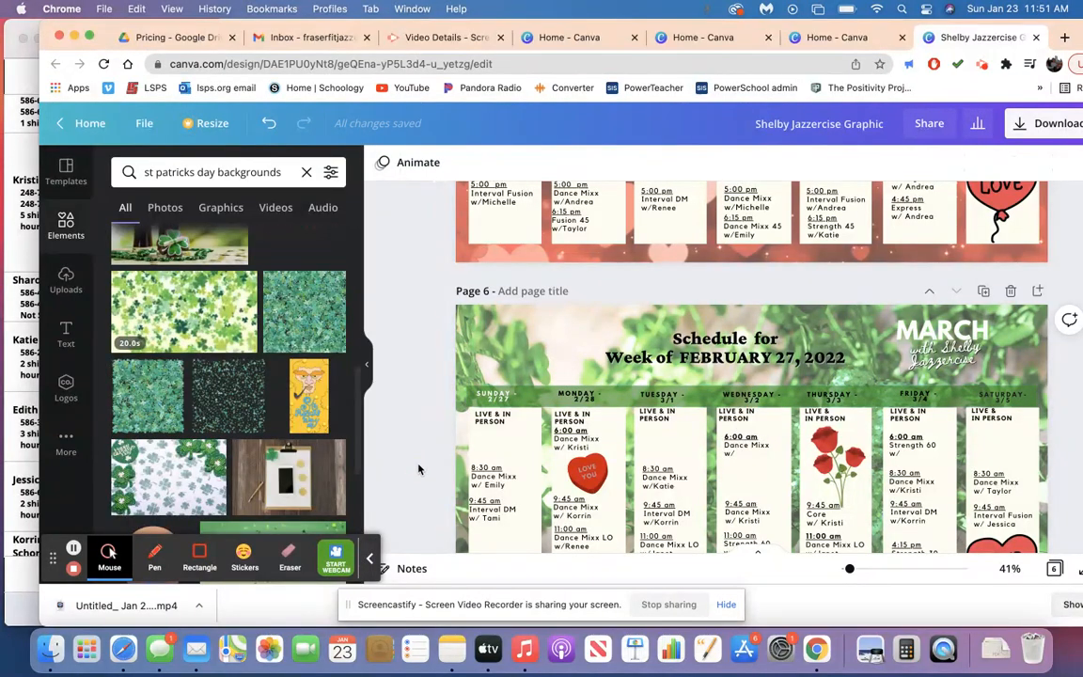
Delete the roses, the LOVE balloon and the candy heart graphics from page 6's schedule.
scroll(423, 471, down, 3)
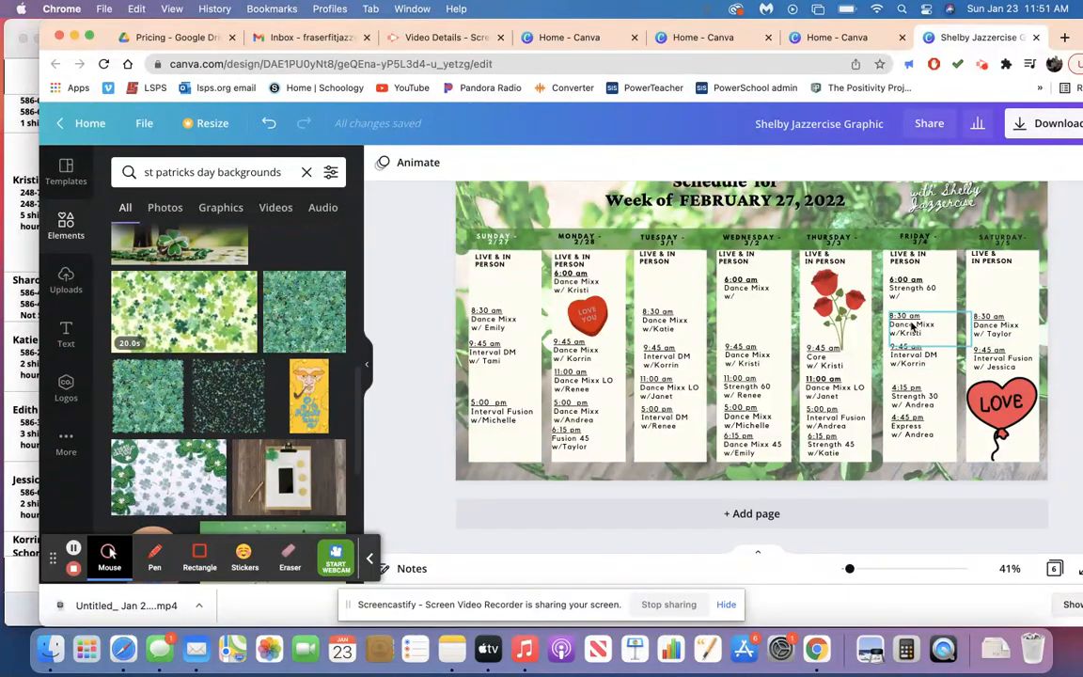
click(841, 310)
key(Delete)
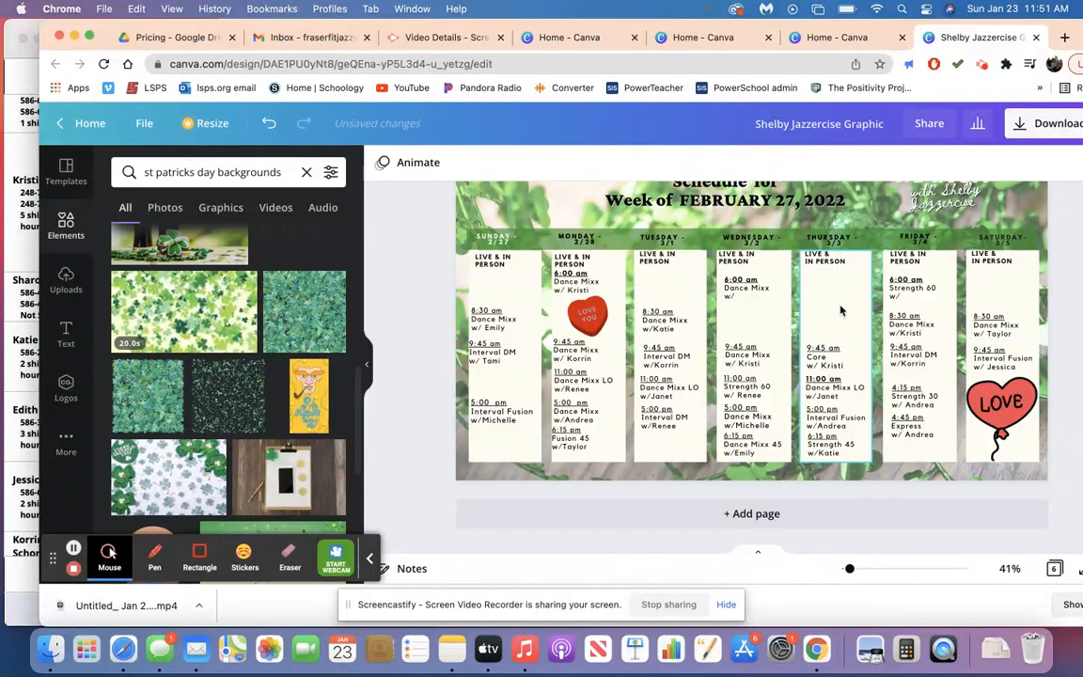
click(978, 377)
key(Delete)
click(588, 315)
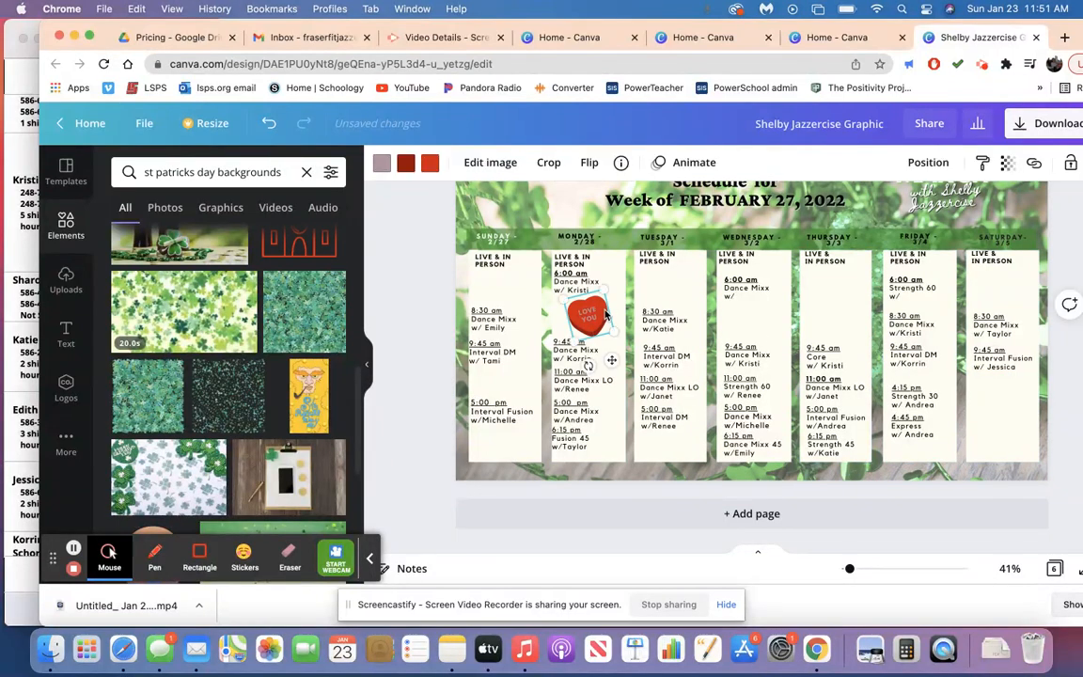
key(Delete)
Search the elements for "spring" and place the pink tulips graphic in the empty lower part of page 6's Saturday column.
click(301, 173)
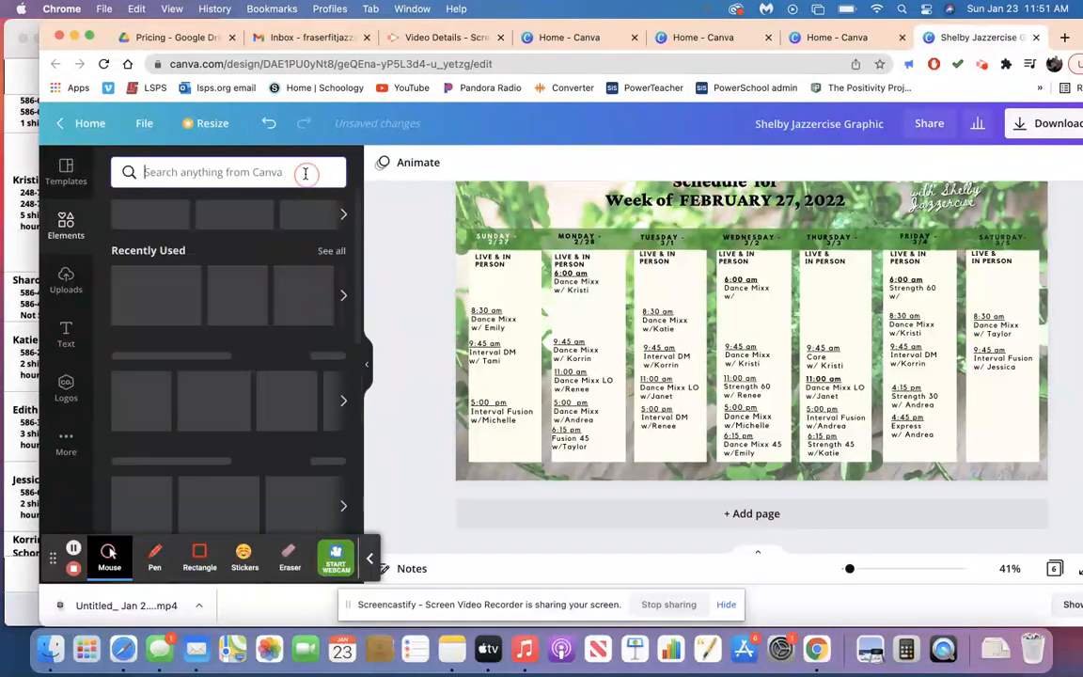
text(spring)
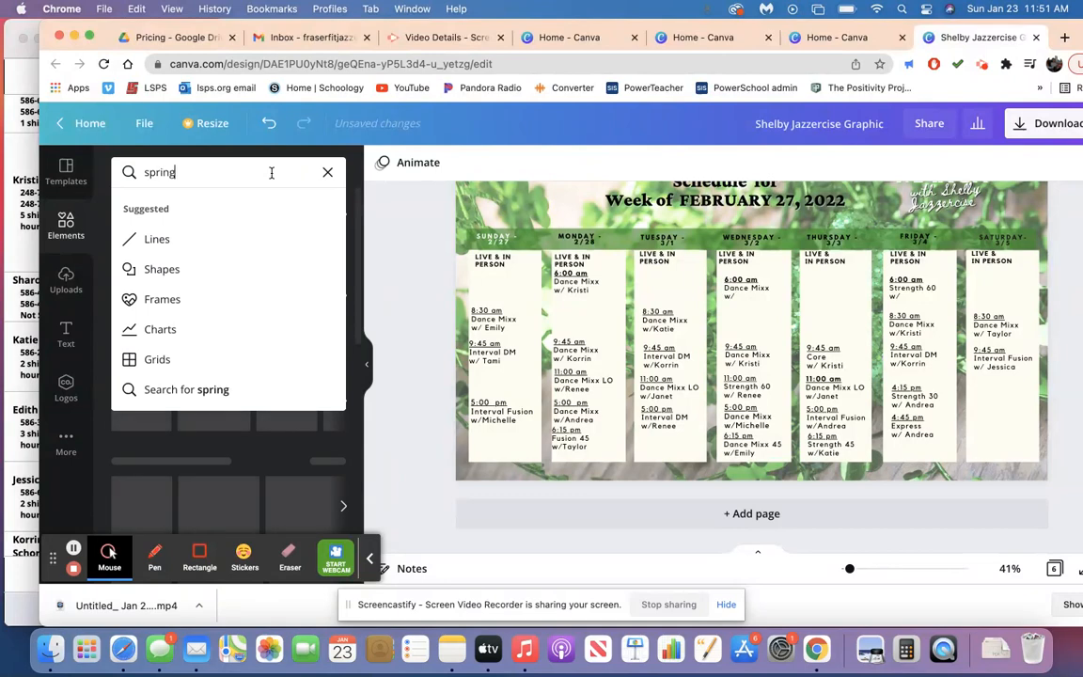
key(Return)
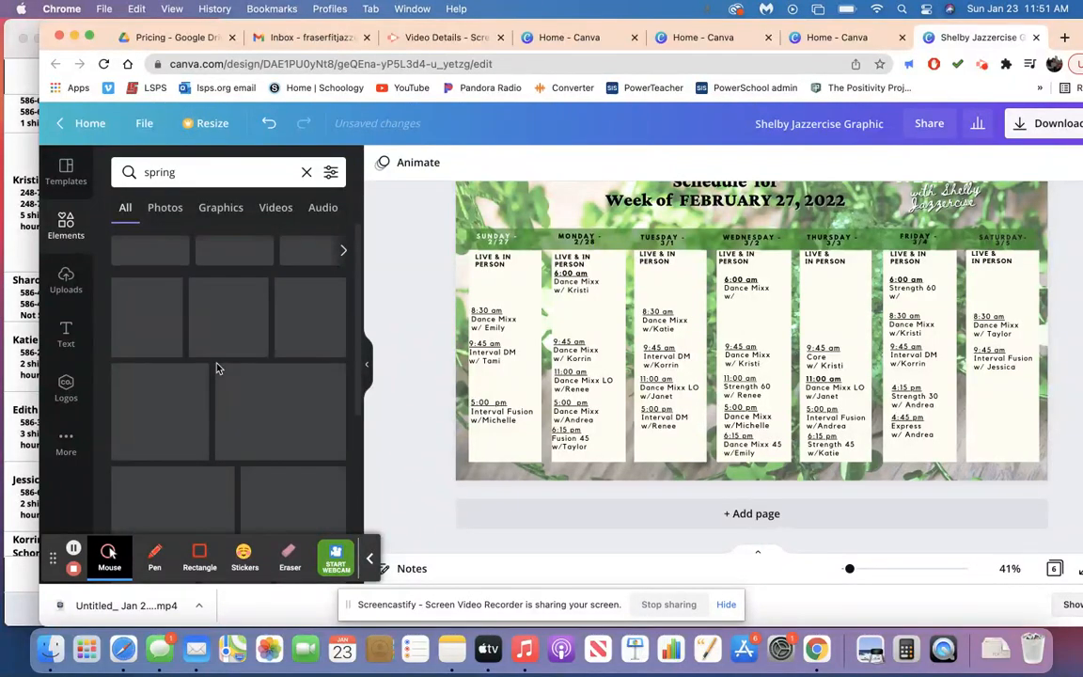
click(67, 276)
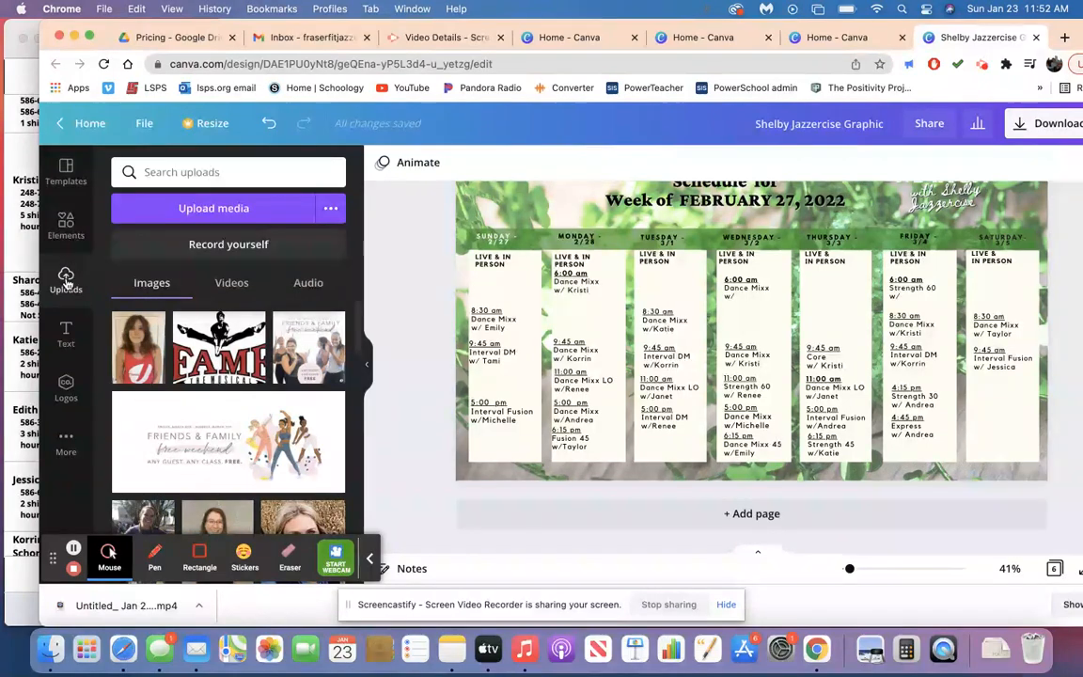
click(66, 226)
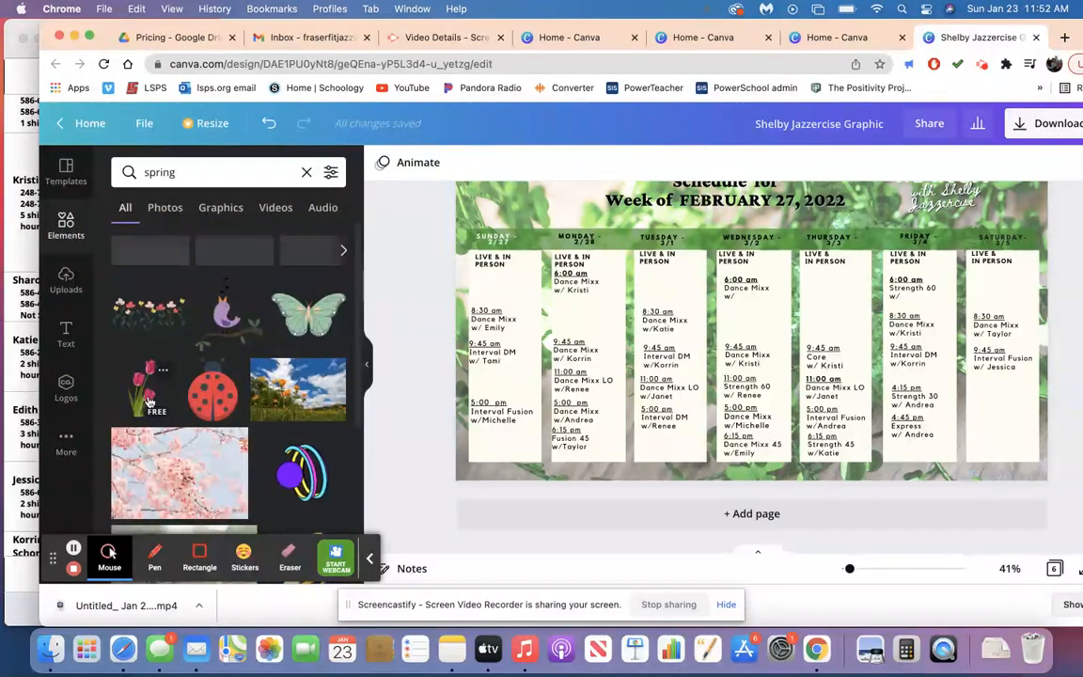
drag(147, 403, 1010, 403)
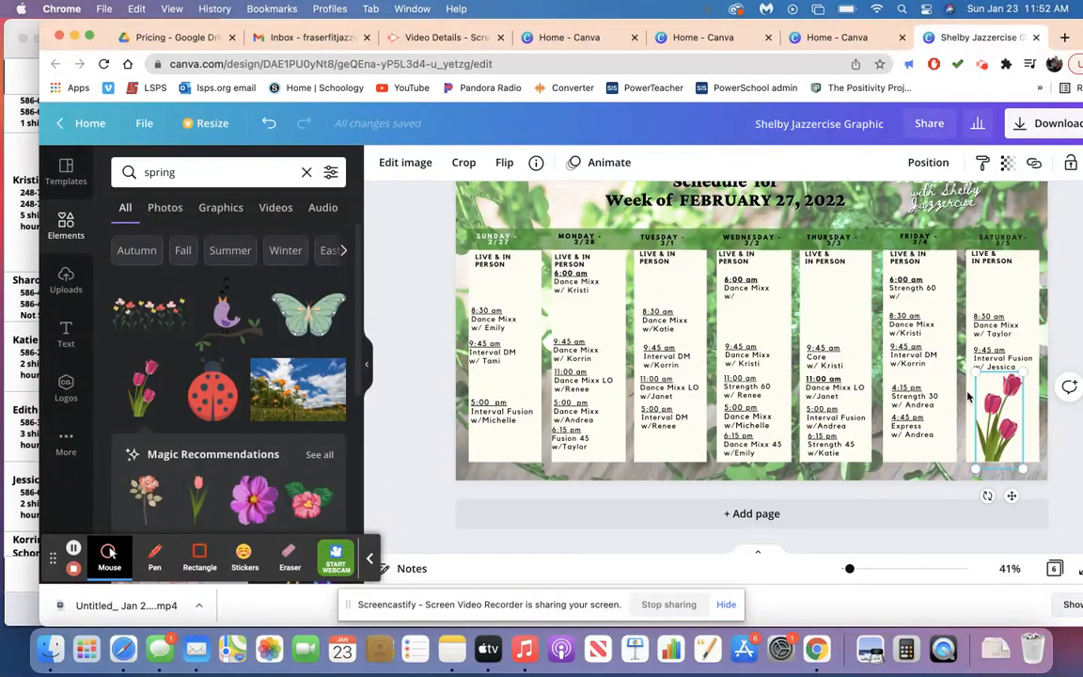
click(410, 163)
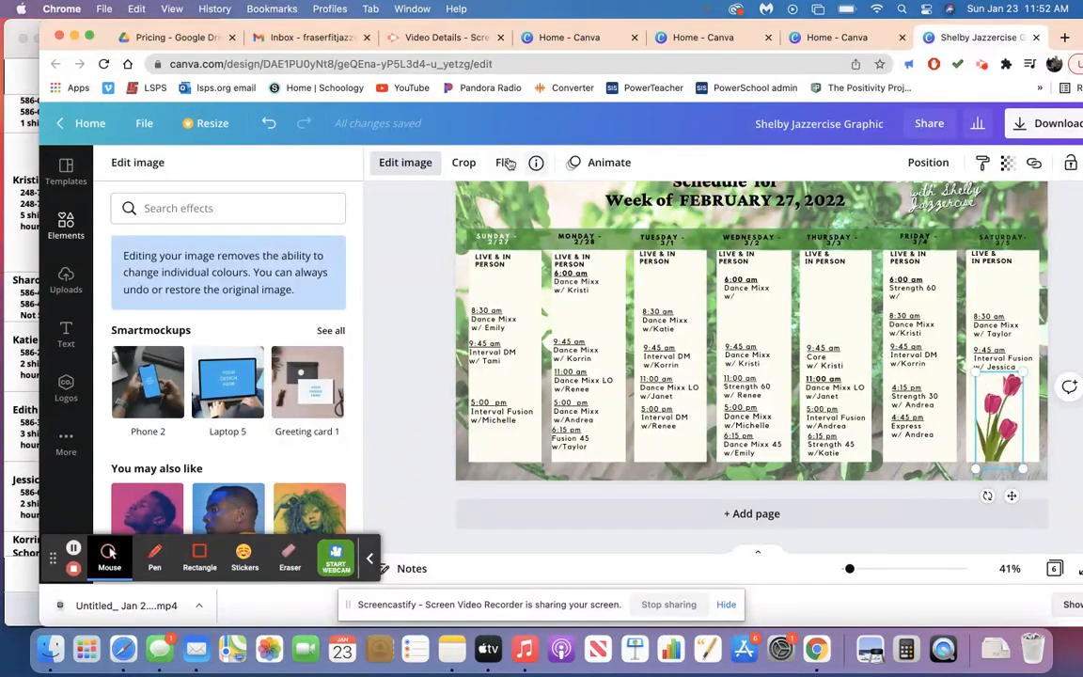
click(453, 254)
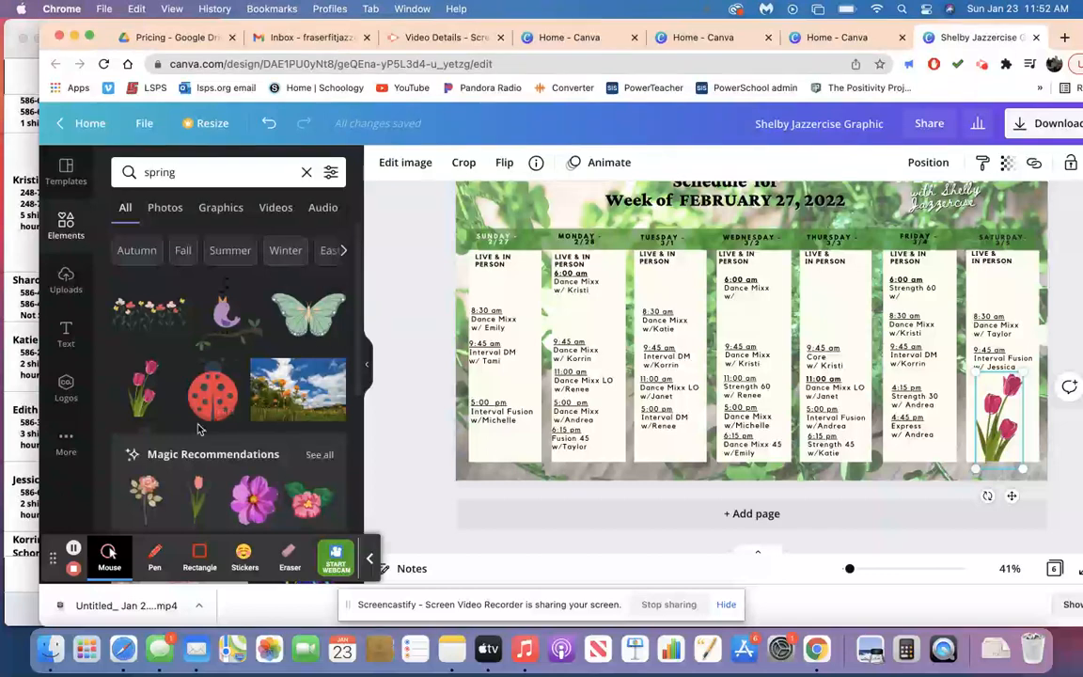
Add the pink cherry blossom graphic above the 9:45 am class in the Thursday column, shrunk to the column's width.
scroll(198, 429, down, 2)
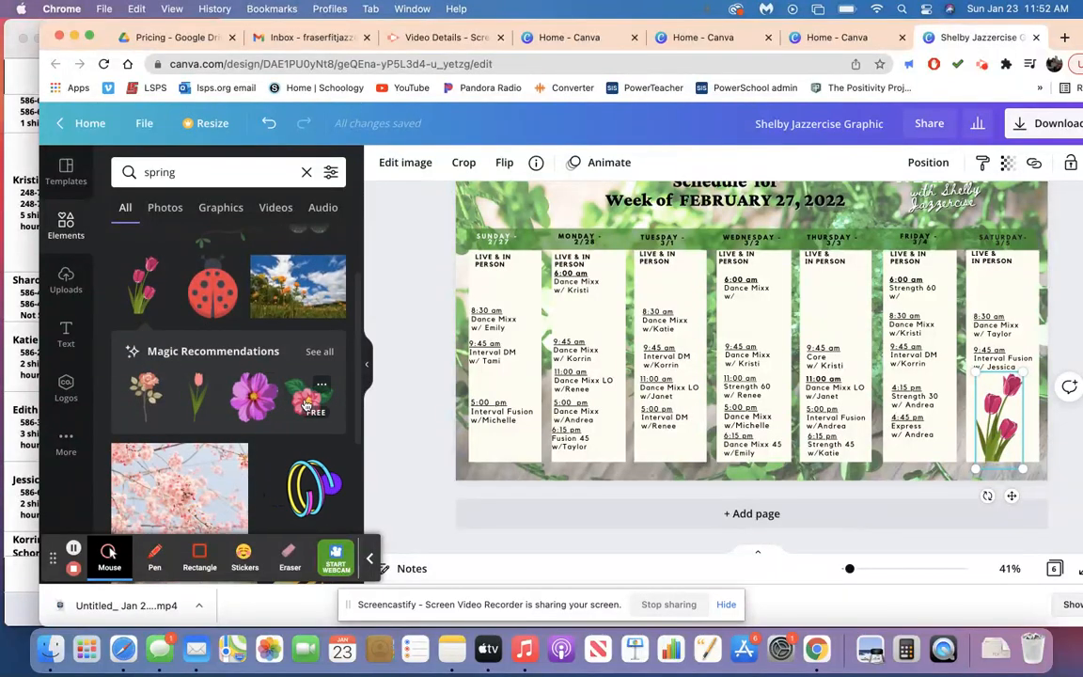
scroll(188, 376, down, 1)
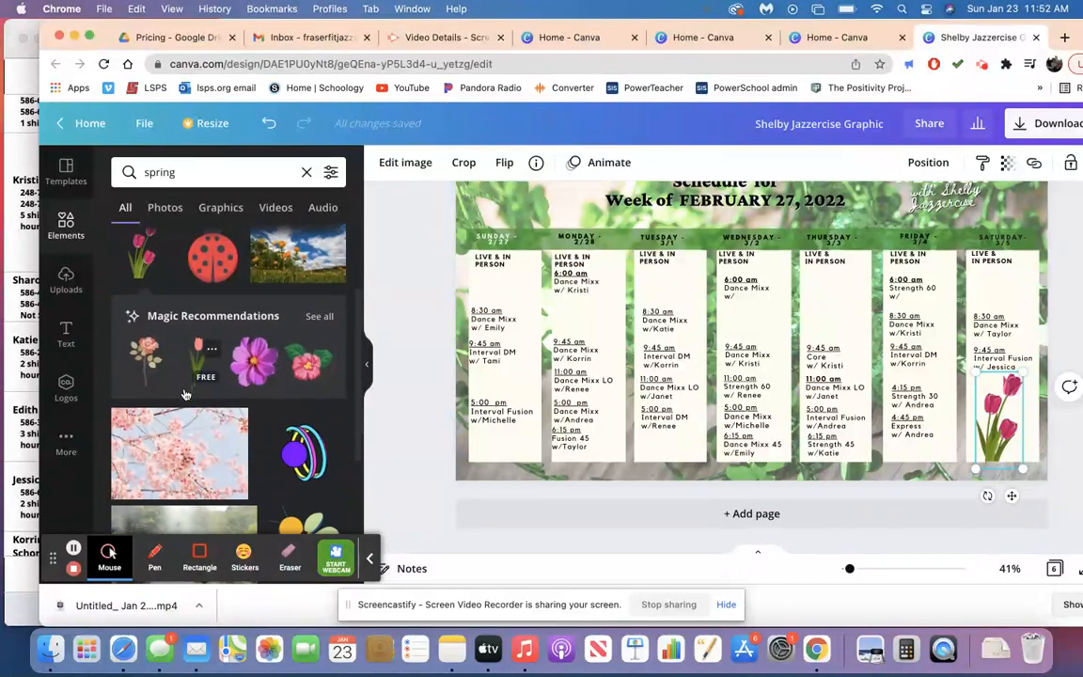
scroll(185, 395, down, 5)
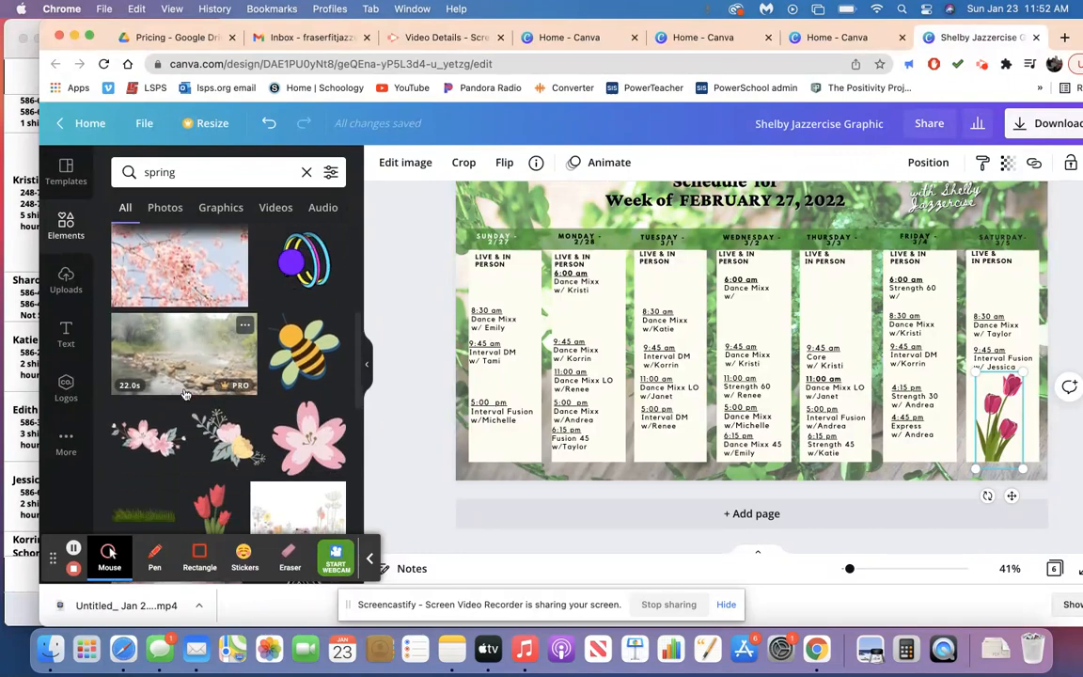
drag(310, 430, 816, 301)
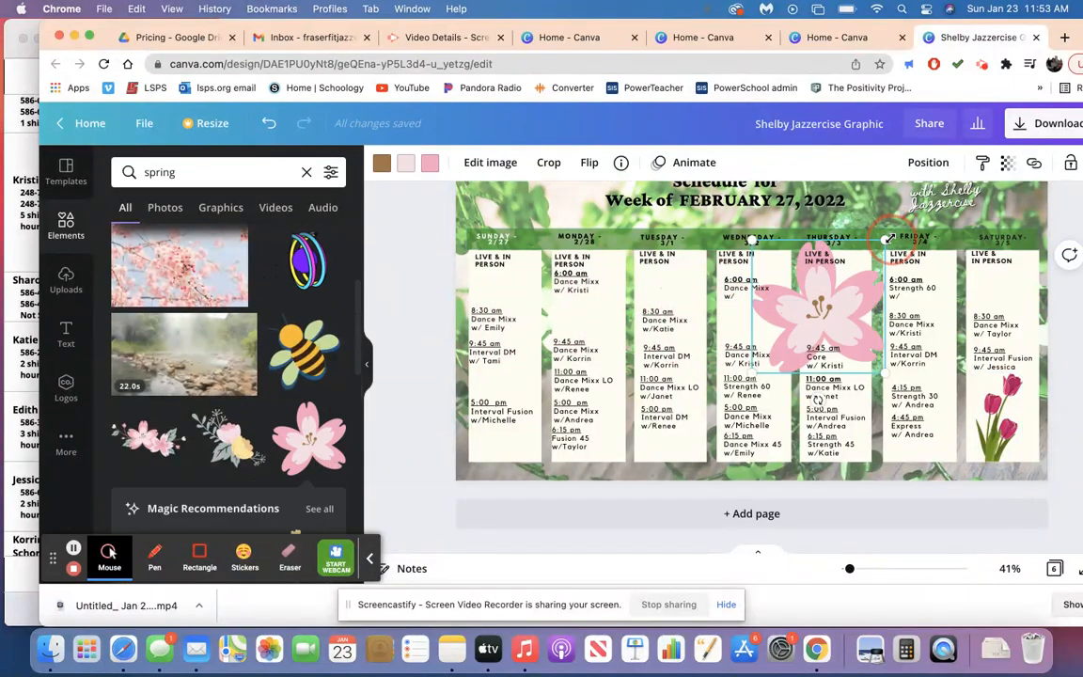
drag(890, 239, 834, 301)
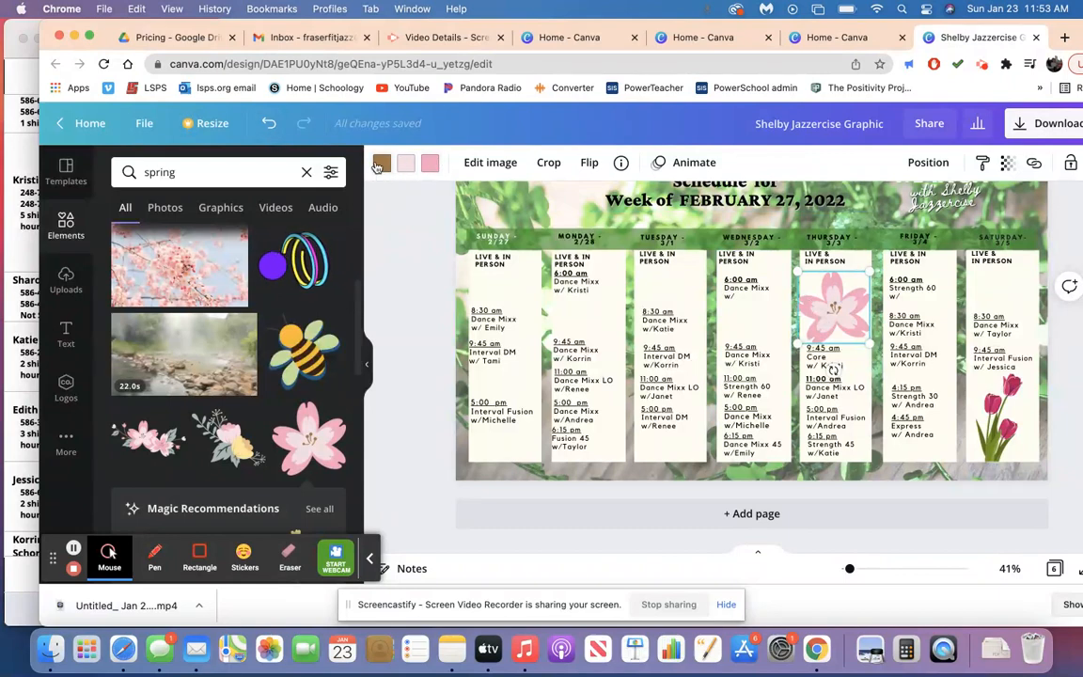
Recolor the pink petals of page 6's cherry blossom graphic with a custom deep rose-pink.
click(430, 165)
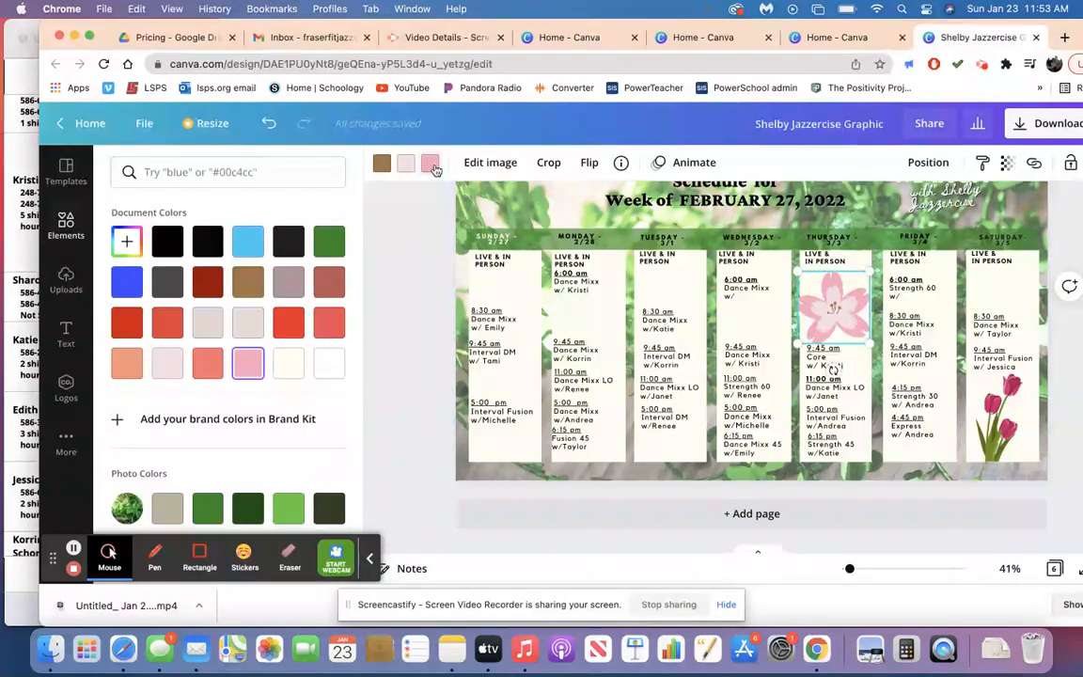
scroll(290, 363, down, 3)
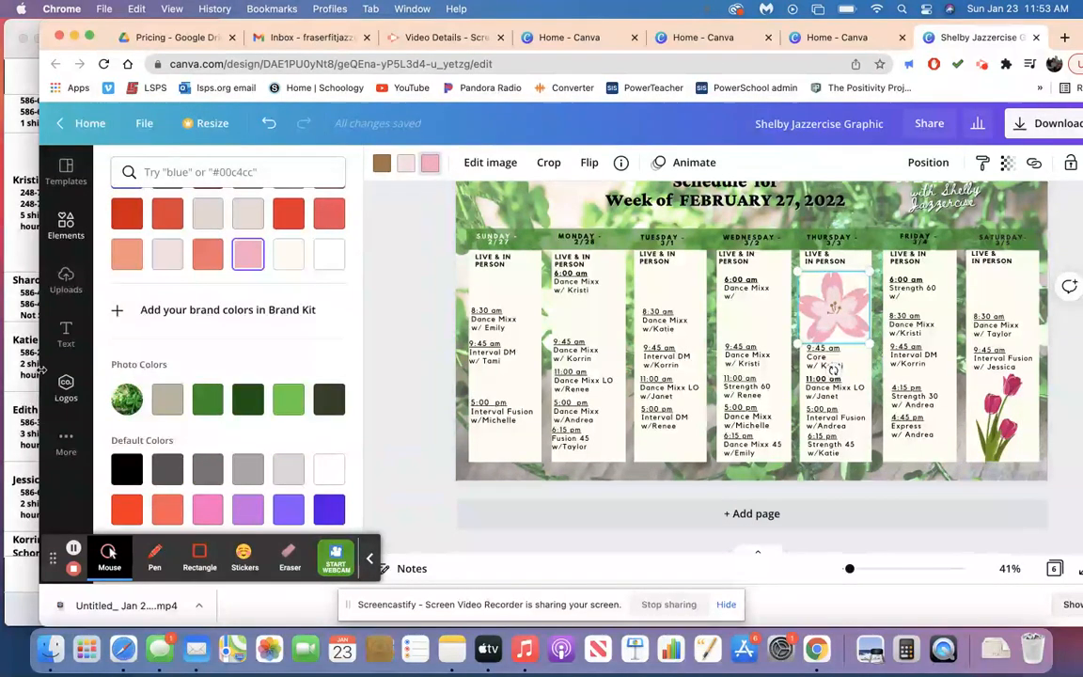
scroll(223, 394, down, 2)
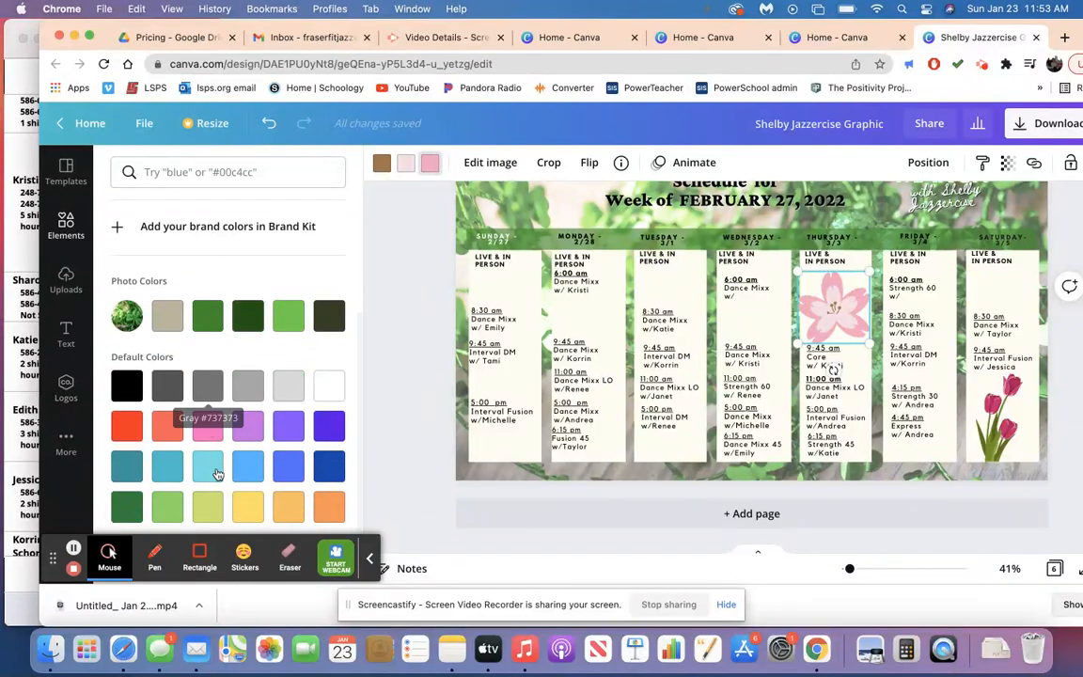
scroll(217, 473, up, 4)
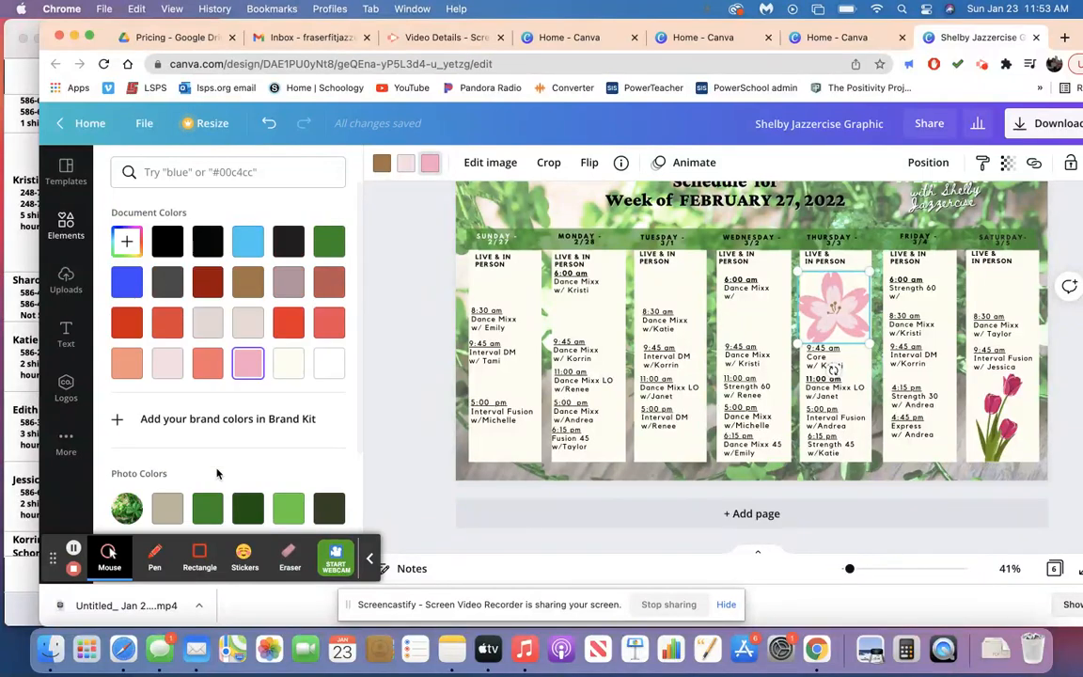
click(126, 239)
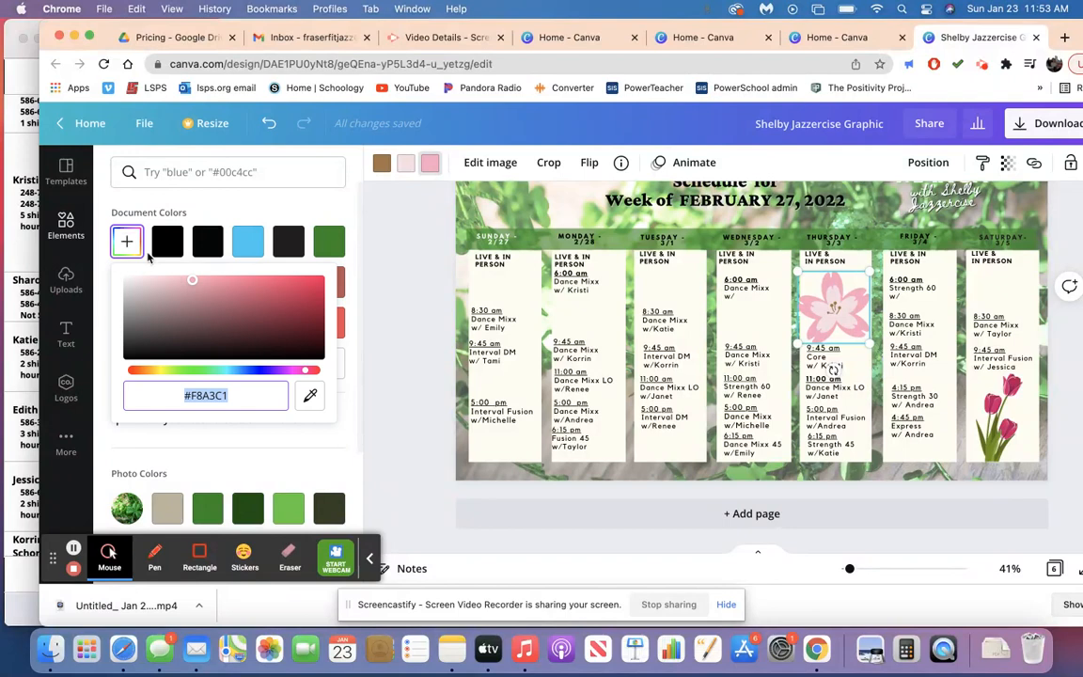
click(294, 290)
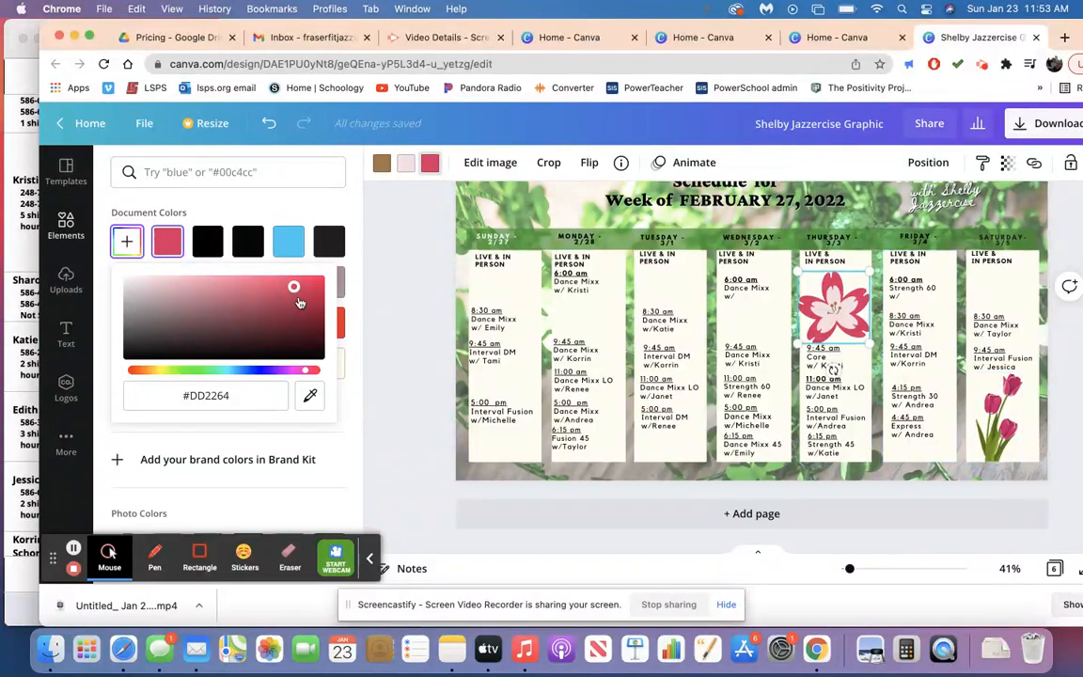
mouse_move(293, 286)
mouse_down()
mouse_move(306, 282)
mouse_move(302, 296)
mouse_move(289, 295)
mouse_up()
click(423, 337)
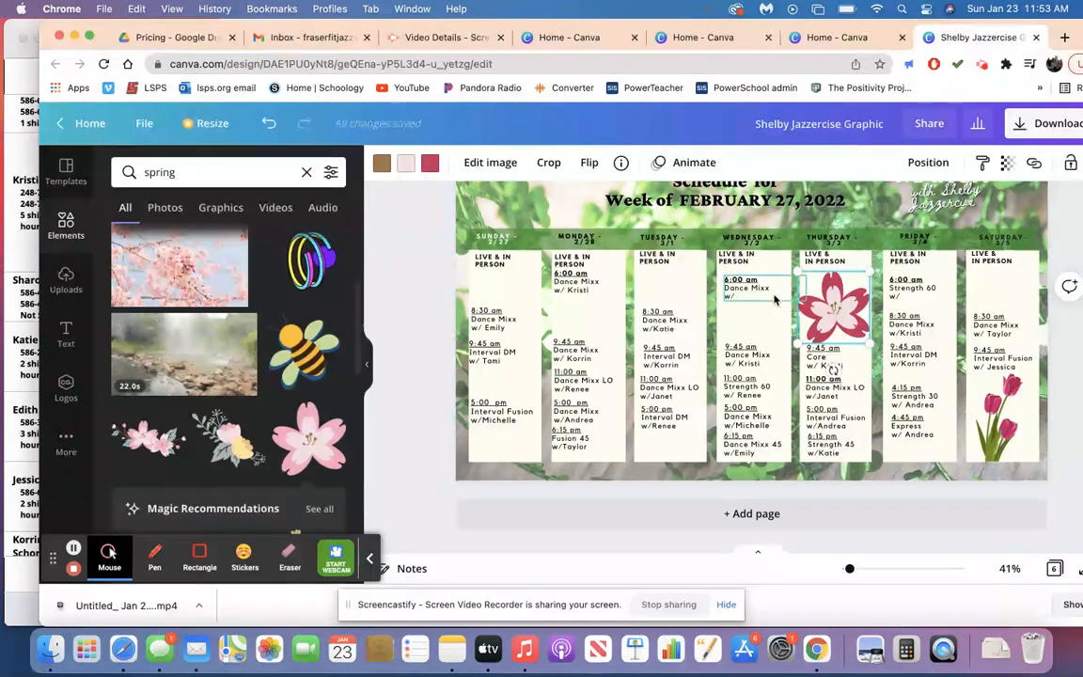
click(412, 365)
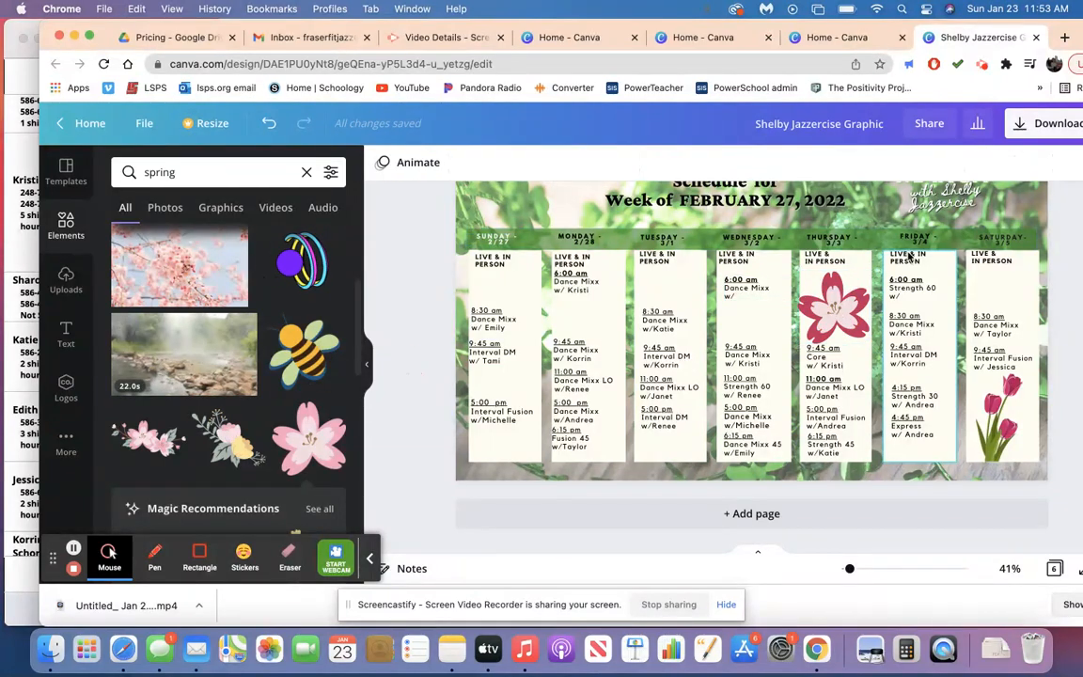
Shrink the cherry blossom slightly and center it in the Thursday column, and move Monday's 6:00 am class down a little.
click(846, 294)
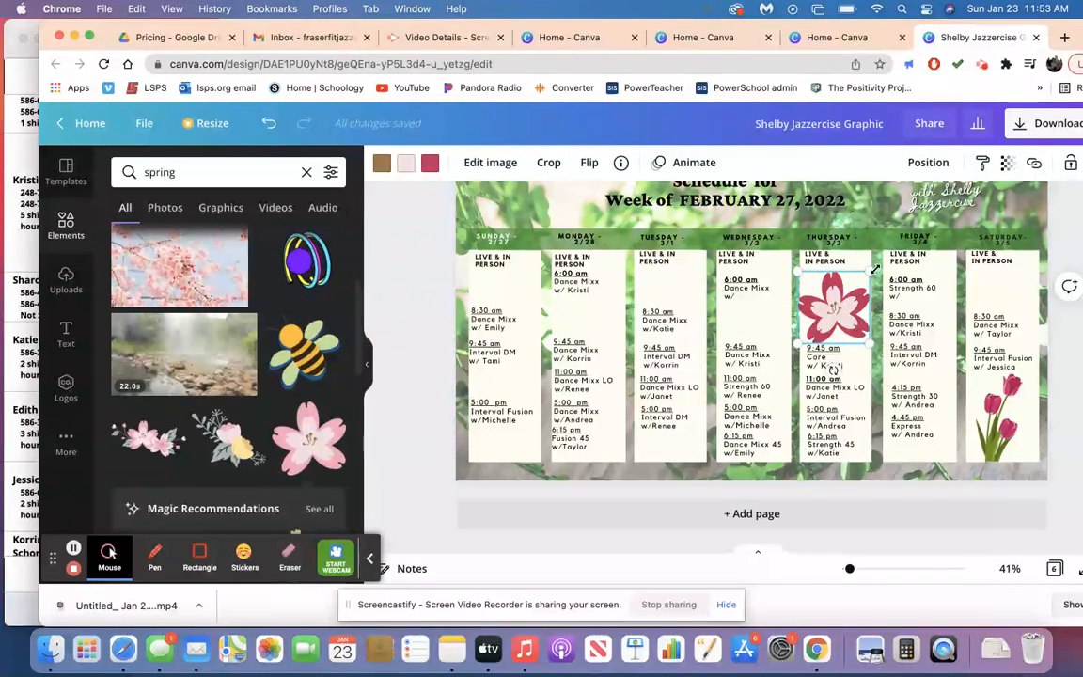
drag(874, 270, 870, 275)
drag(819, 303, 826, 300)
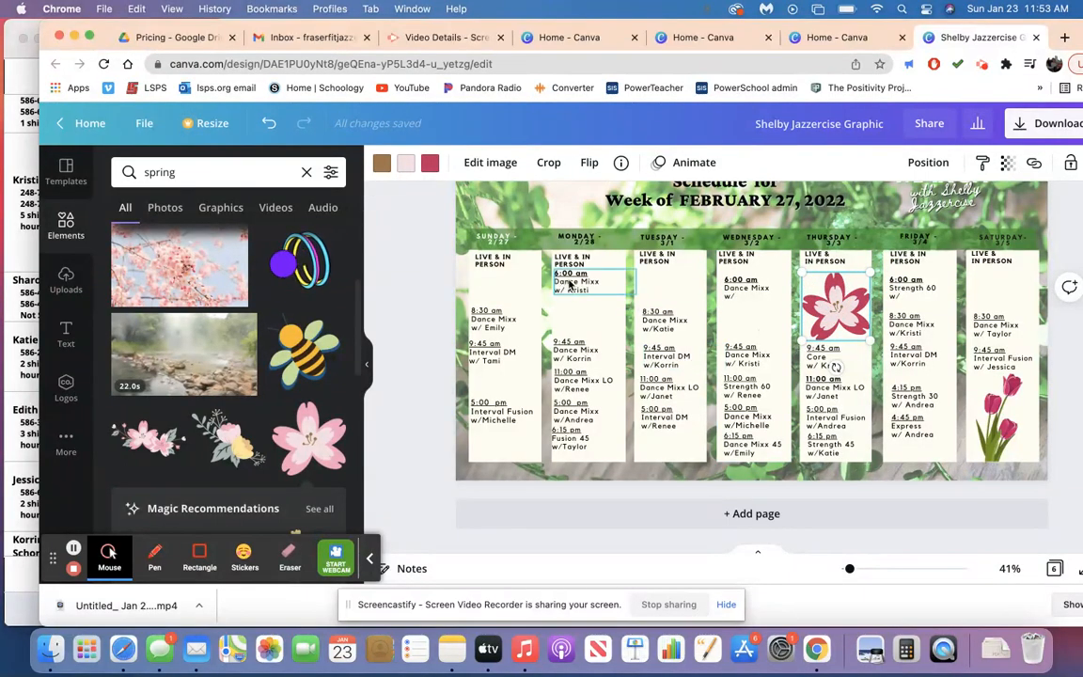
mouse_move(570, 285)
mouse_down()
mouse_move(582, 289)
mouse_move(569, 289)
mouse_up()
Replace Sunday's 8:30 am class on page 6 with a copy of Tuesday's 8:30 am Dance Mixx class.
click(508, 324)
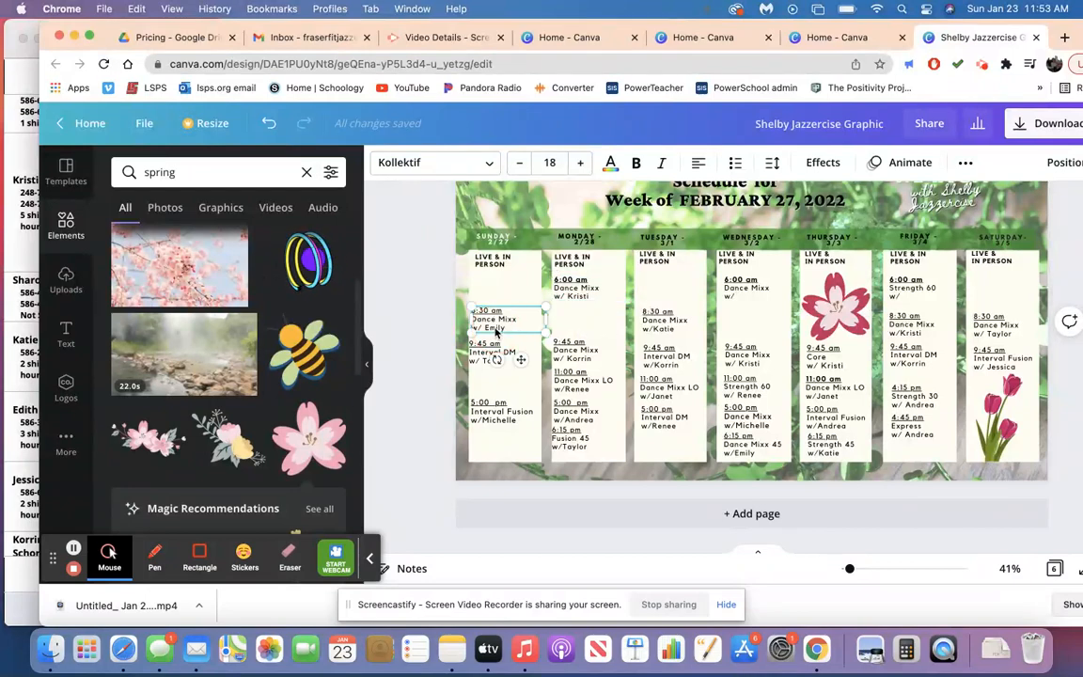
key(Delete)
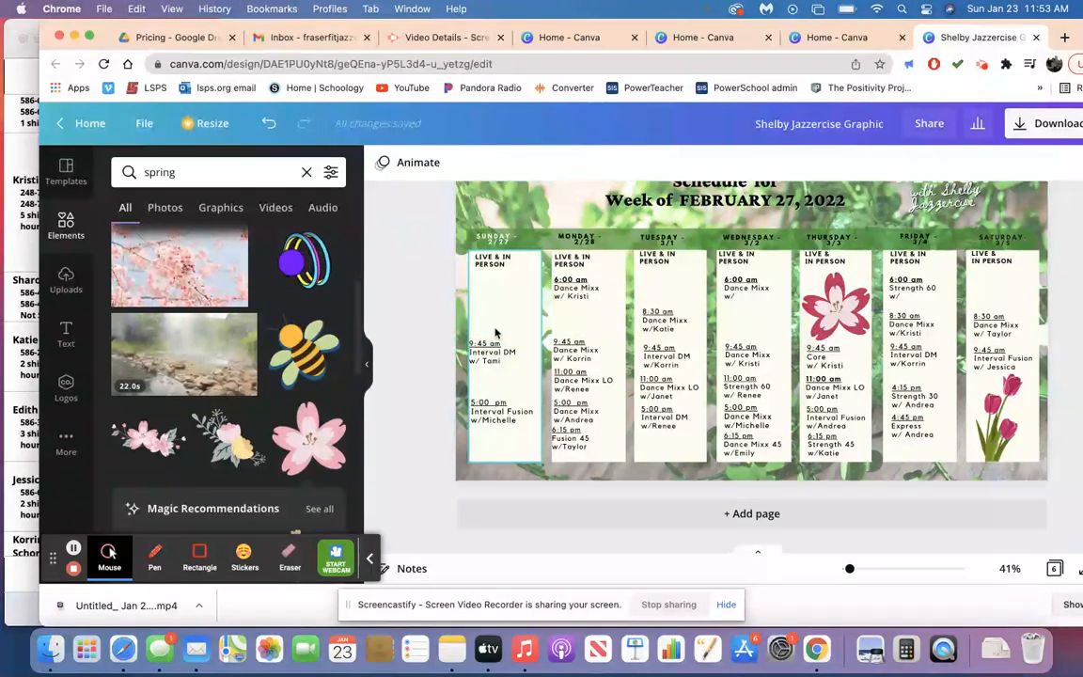
click(658, 327)
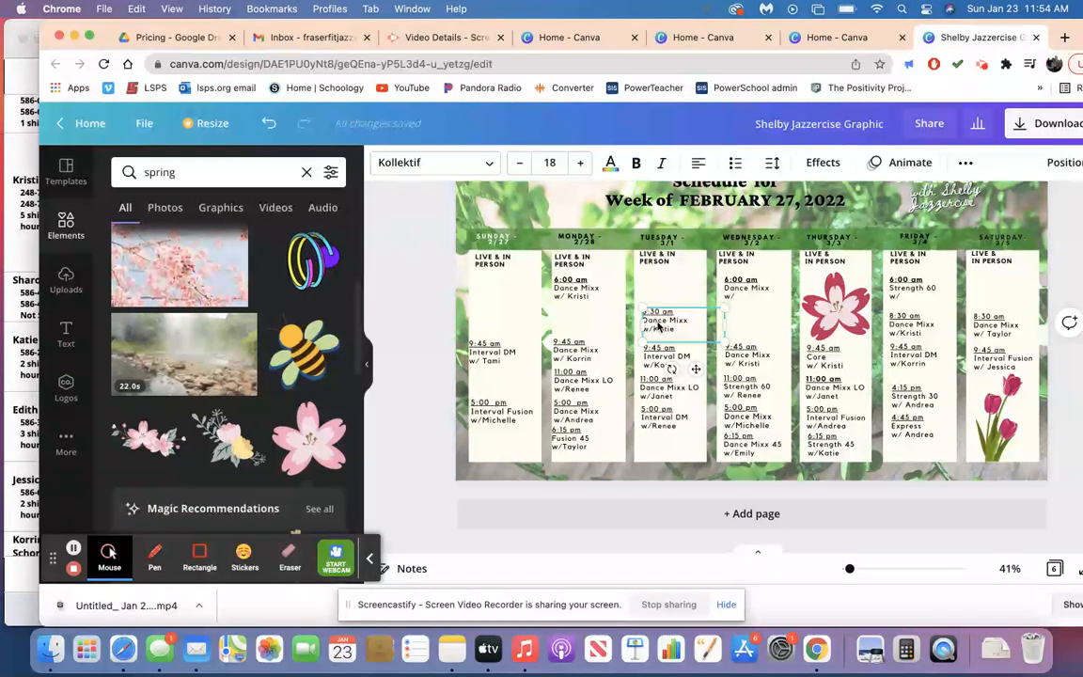
drag(658, 326, 516, 319)
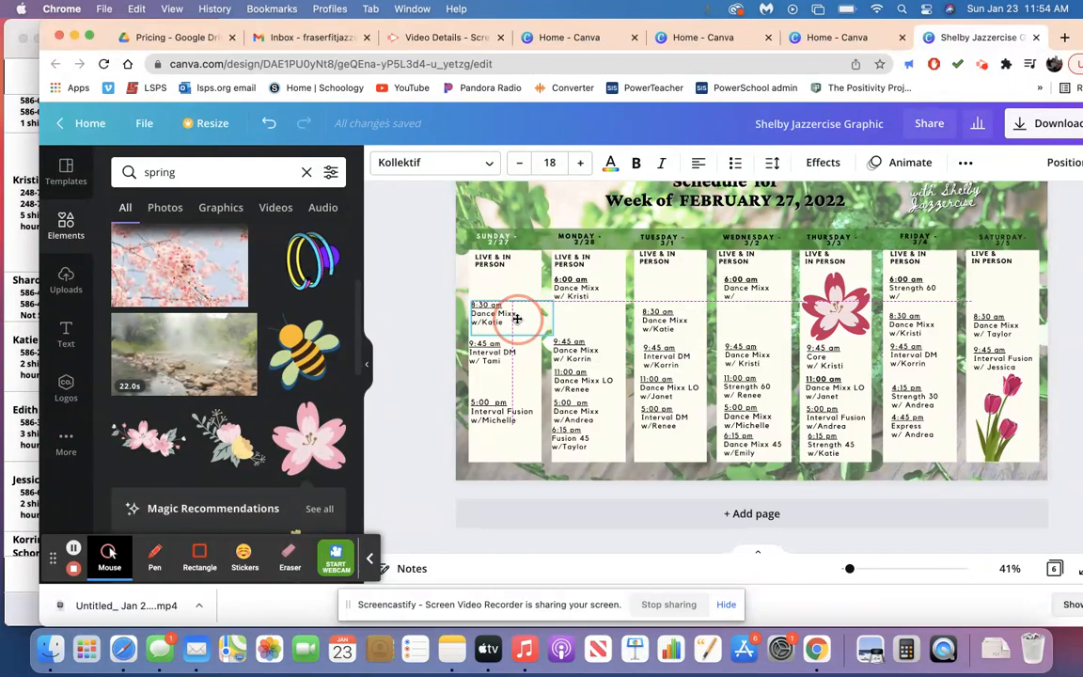
drag(517, 319, 517, 326)
click(376, 314)
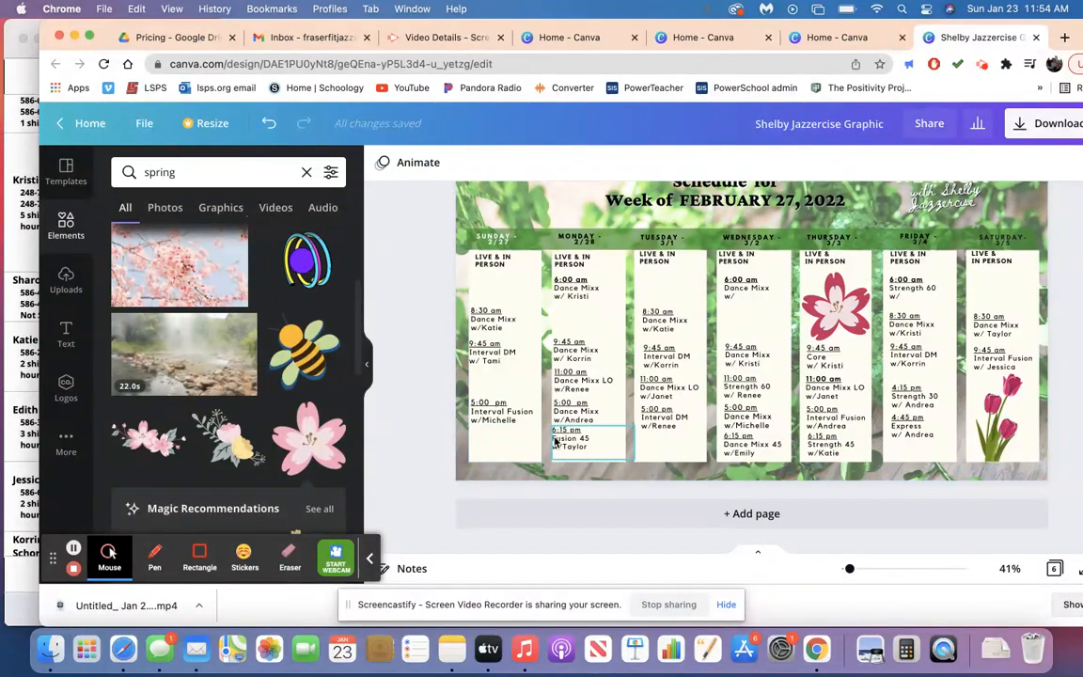
Delete the LOVE YOU candy heart from the Monday 2/14 column on page 4.
scroll(763, 411, up, 10)
scroll(763, 411, up, 5)
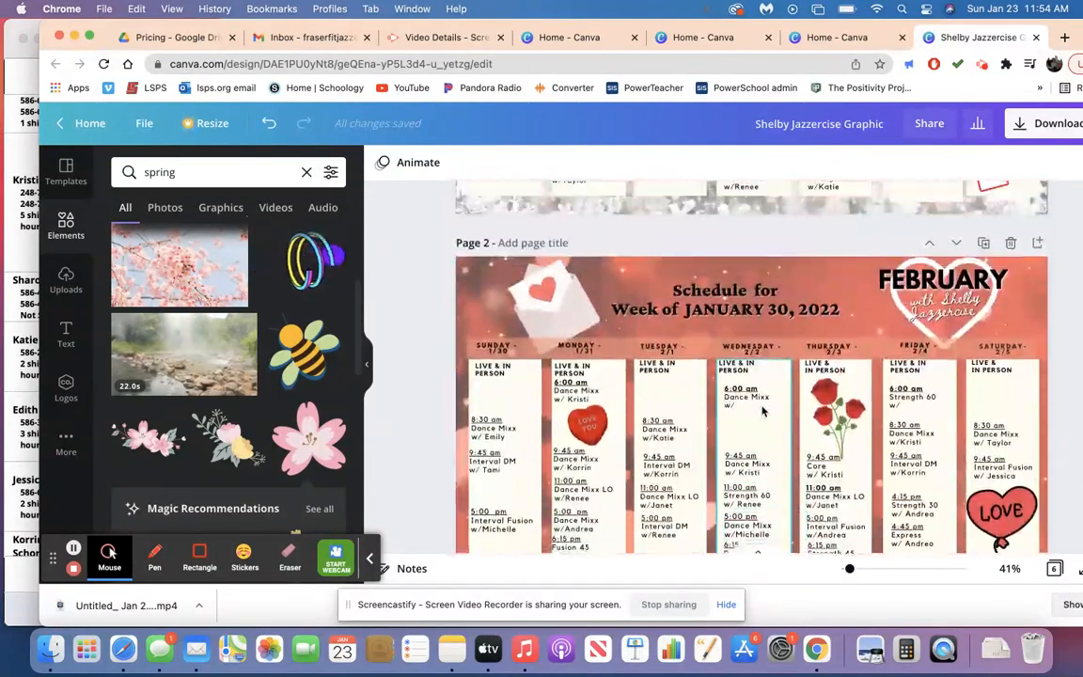
scroll(764, 411, down, 3)
scroll(764, 411, down, 4)
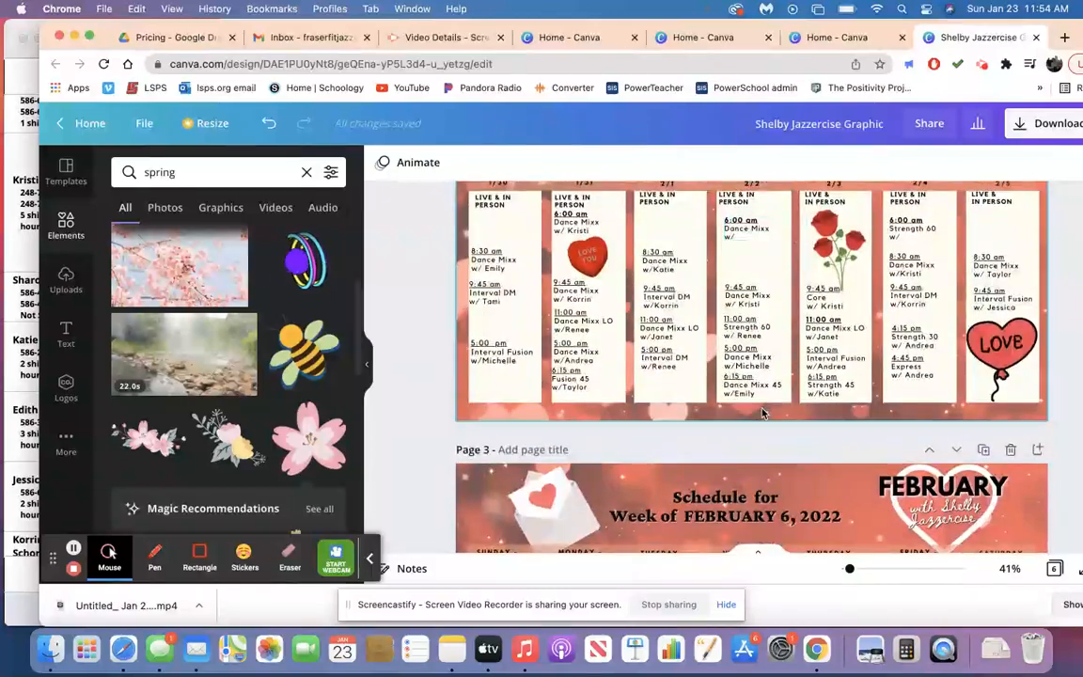
scroll(764, 411, down, 5)
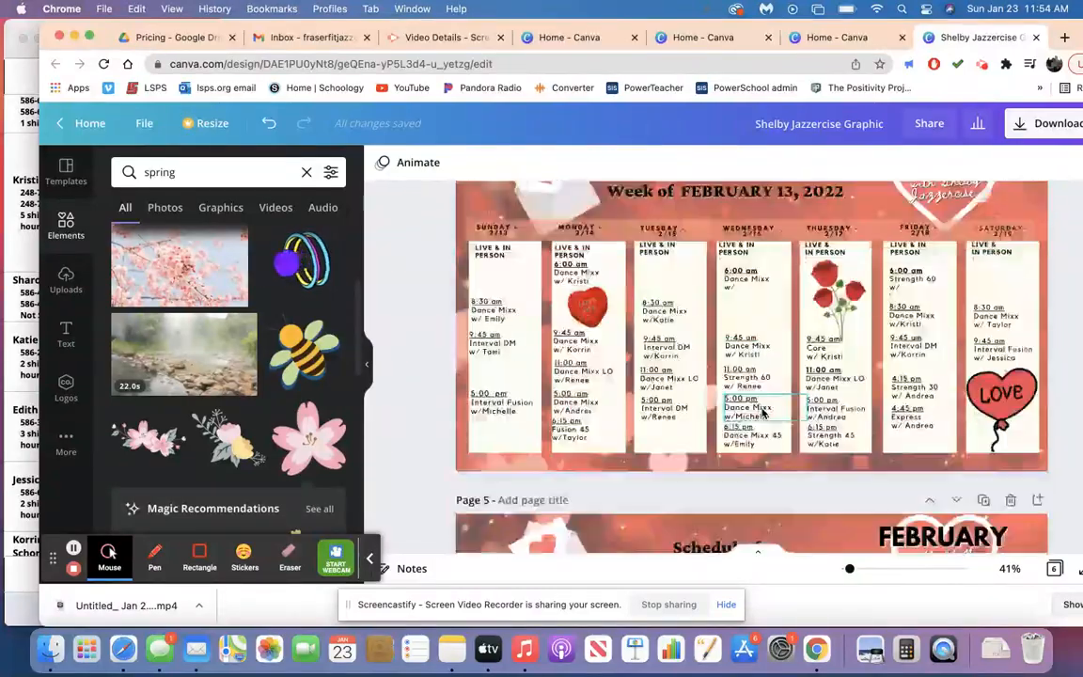
scroll(764, 411, up, 2)
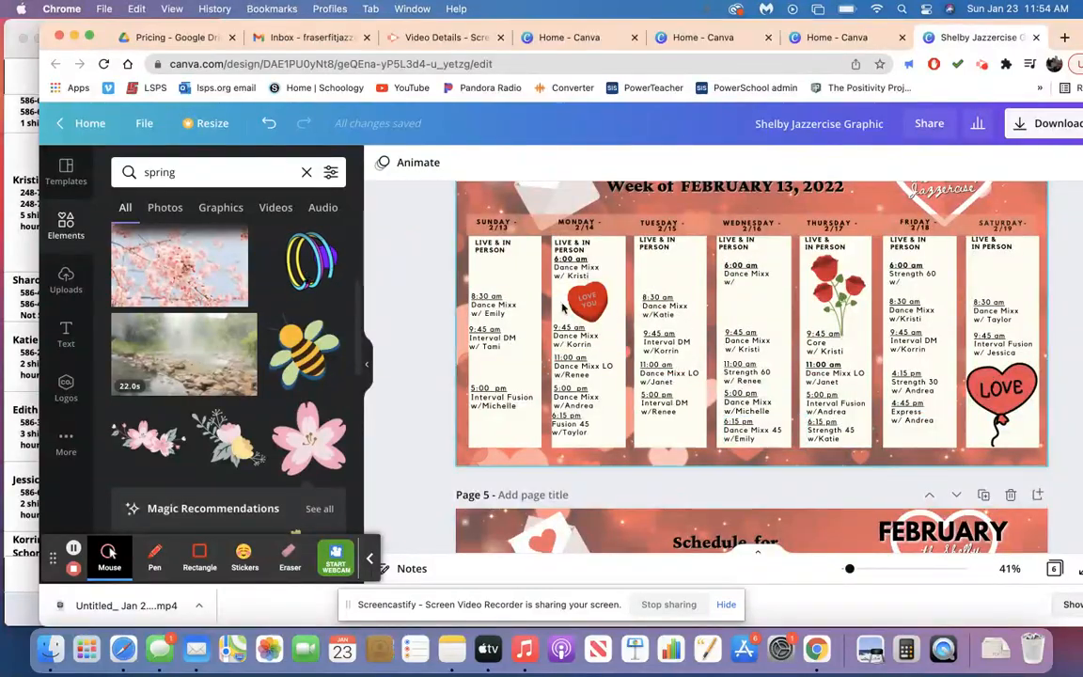
click(588, 300)
key(Delete)
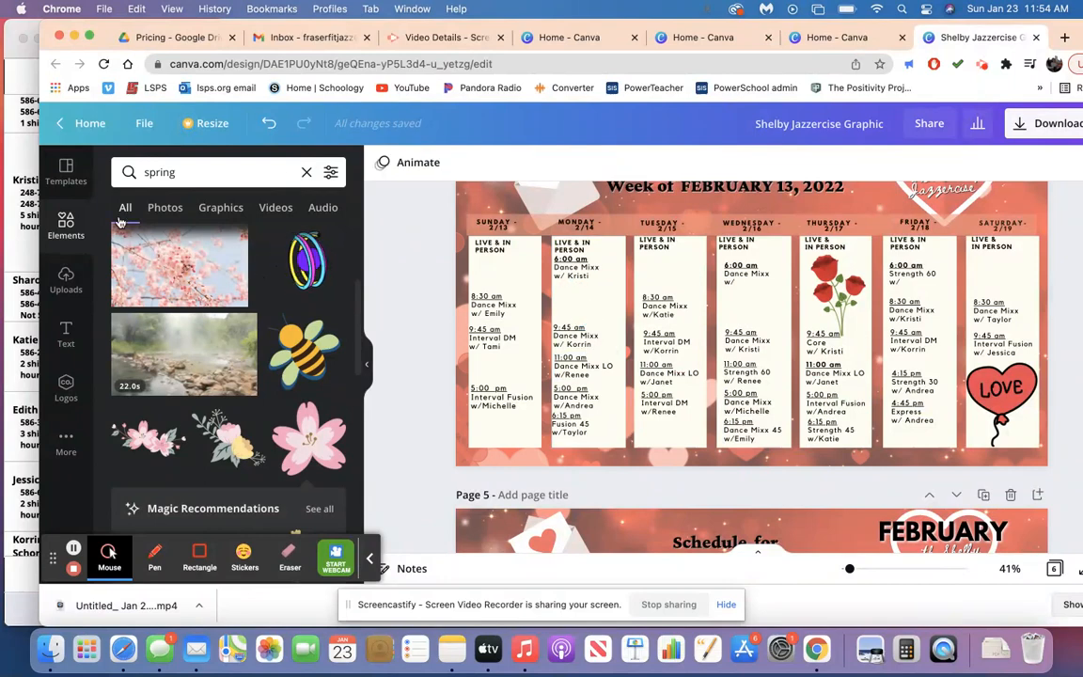
Add the recently used Happy Valentine's Day heart graphic between Monday 2/14's 6:00 am and 9:45 am classes, shrunk to fit the gap.
click(306, 172)
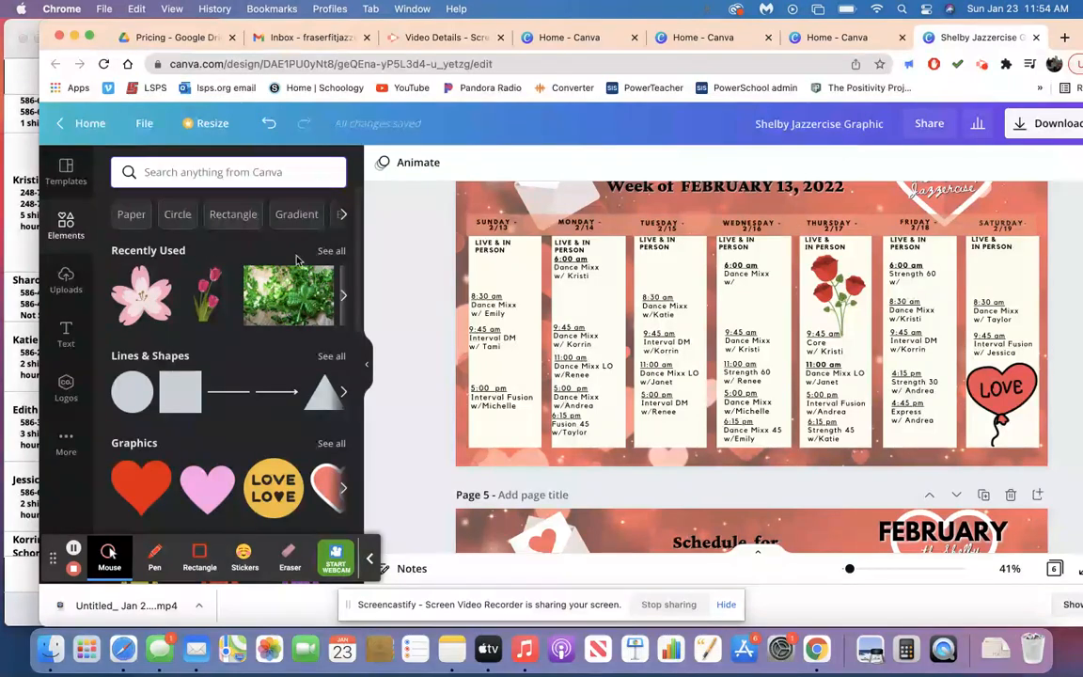
click(331, 250)
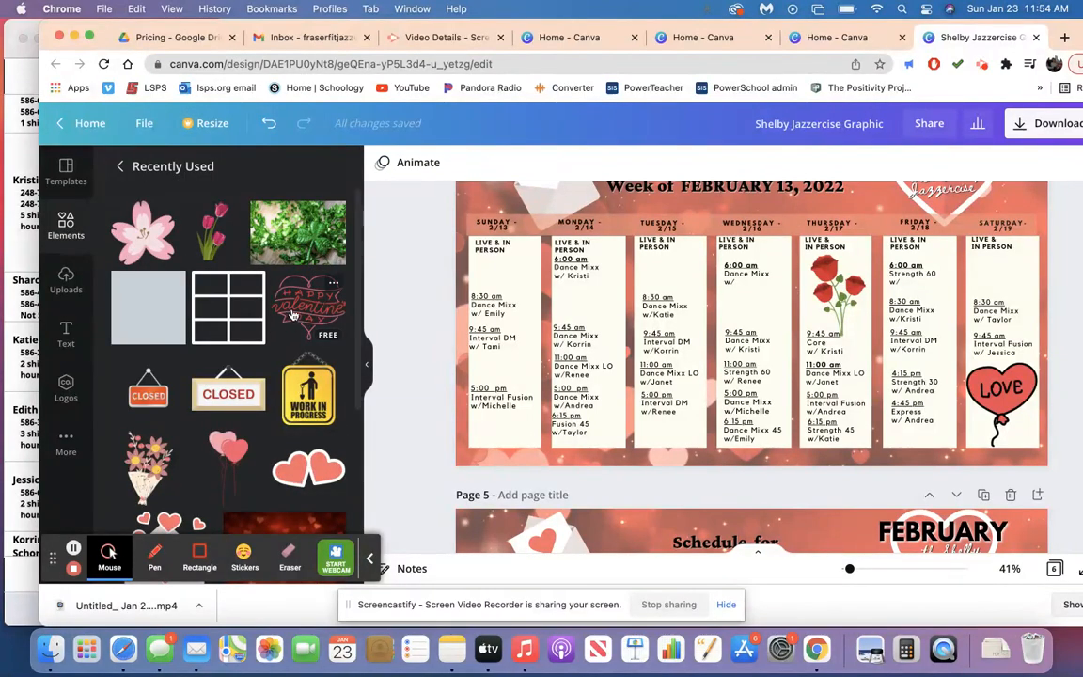
drag(293, 315, 598, 322)
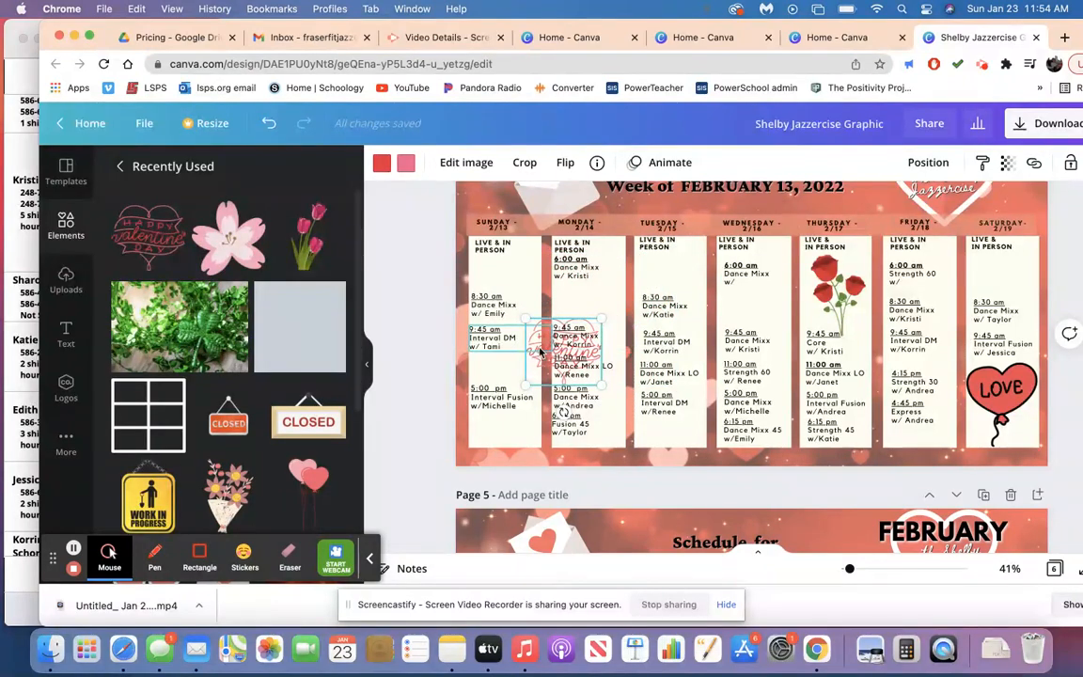
drag(546, 365, 572, 322)
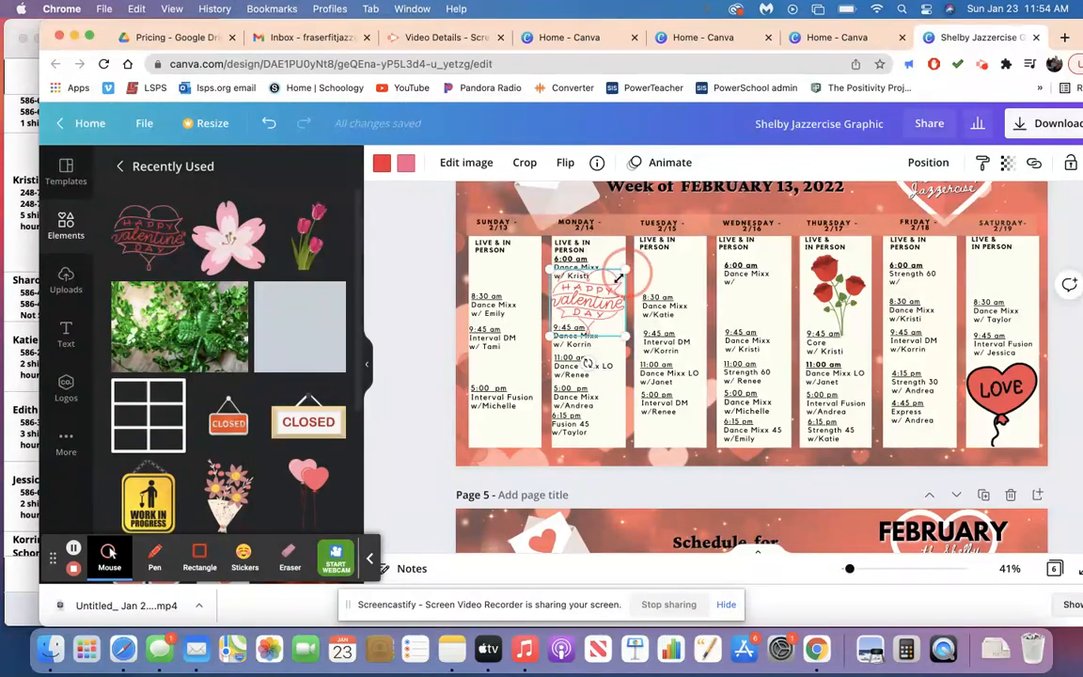
drag(623, 271, 596, 295)
click(395, 308)
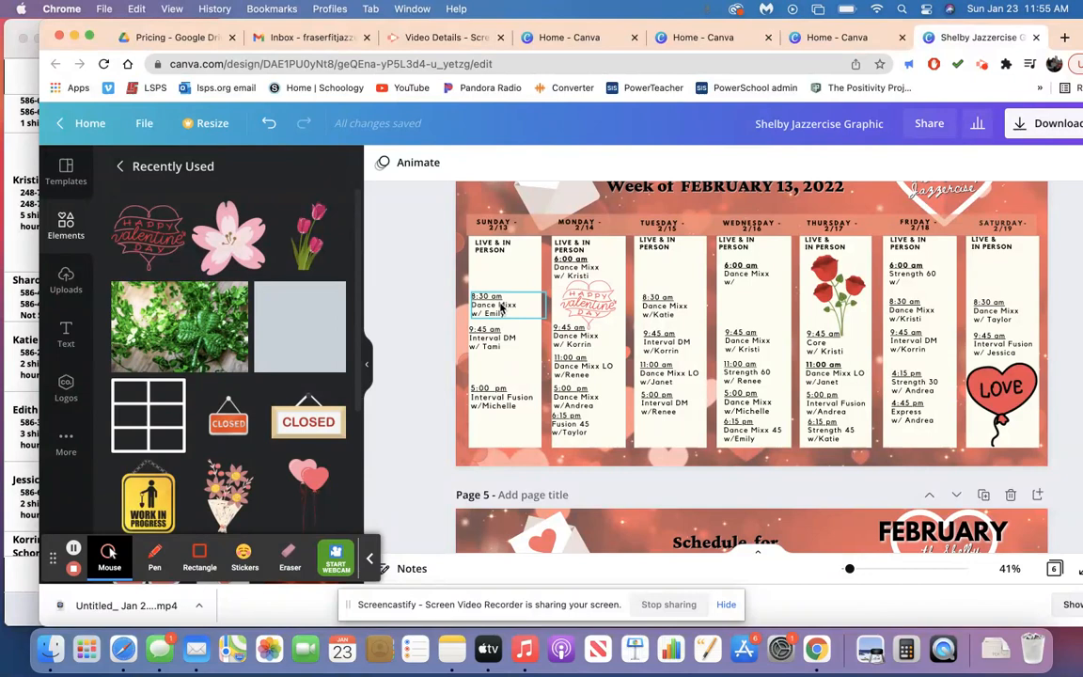
Open the download settings for the design and set the file type to PNG.
scroll(525, 344, up, 2)
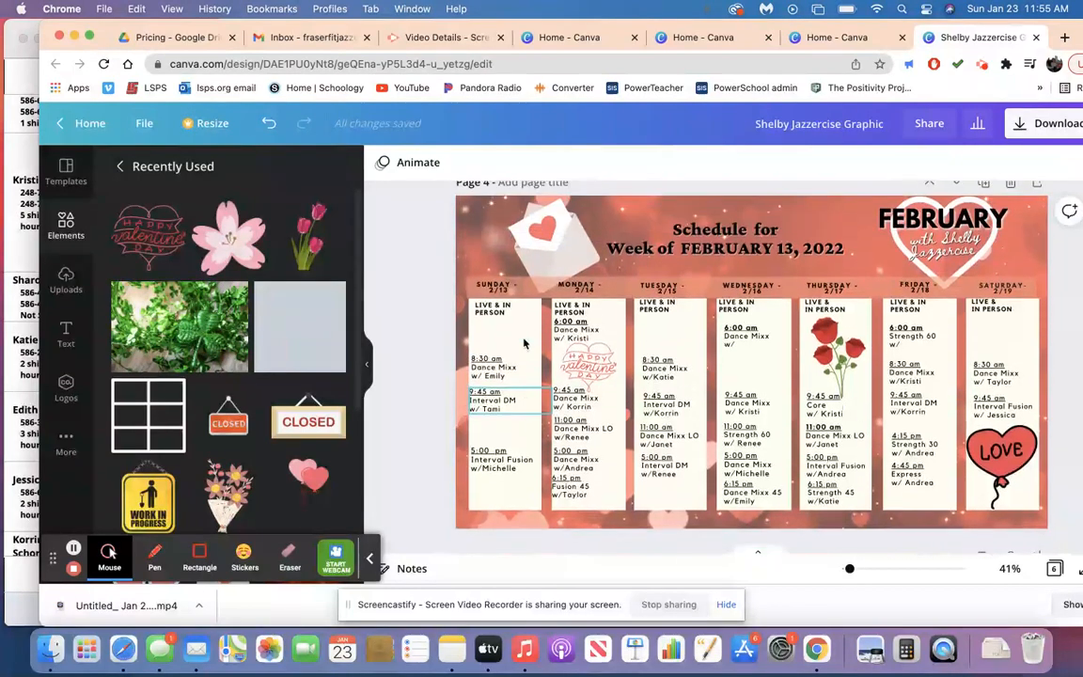
scroll(525, 343, down, 1)
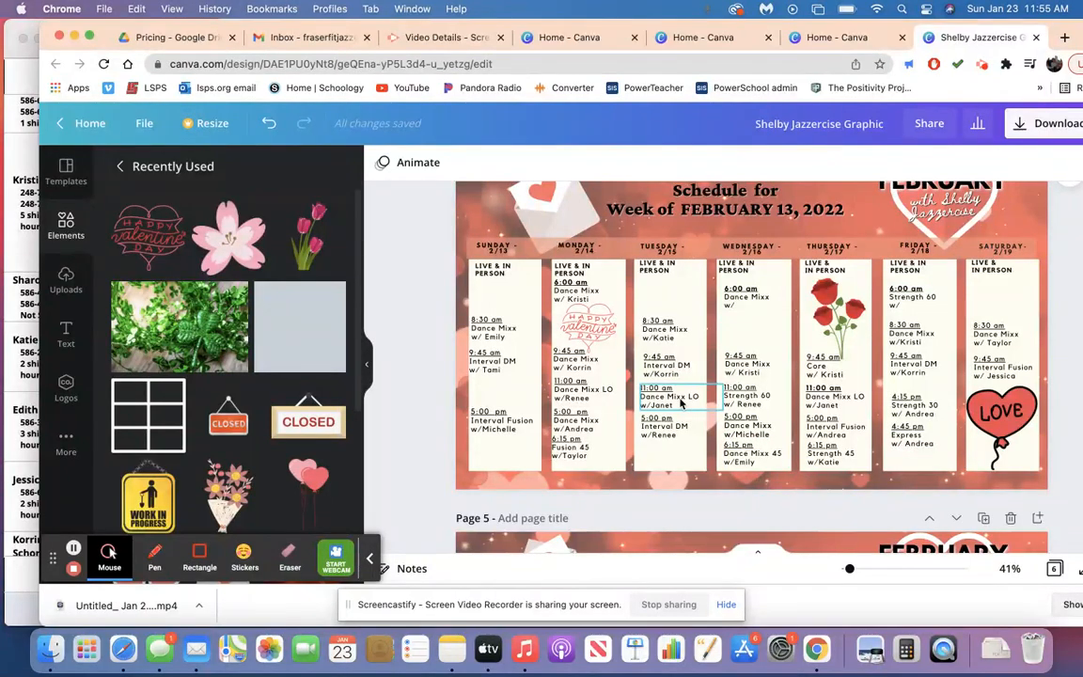
scroll(681, 403, up, 10)
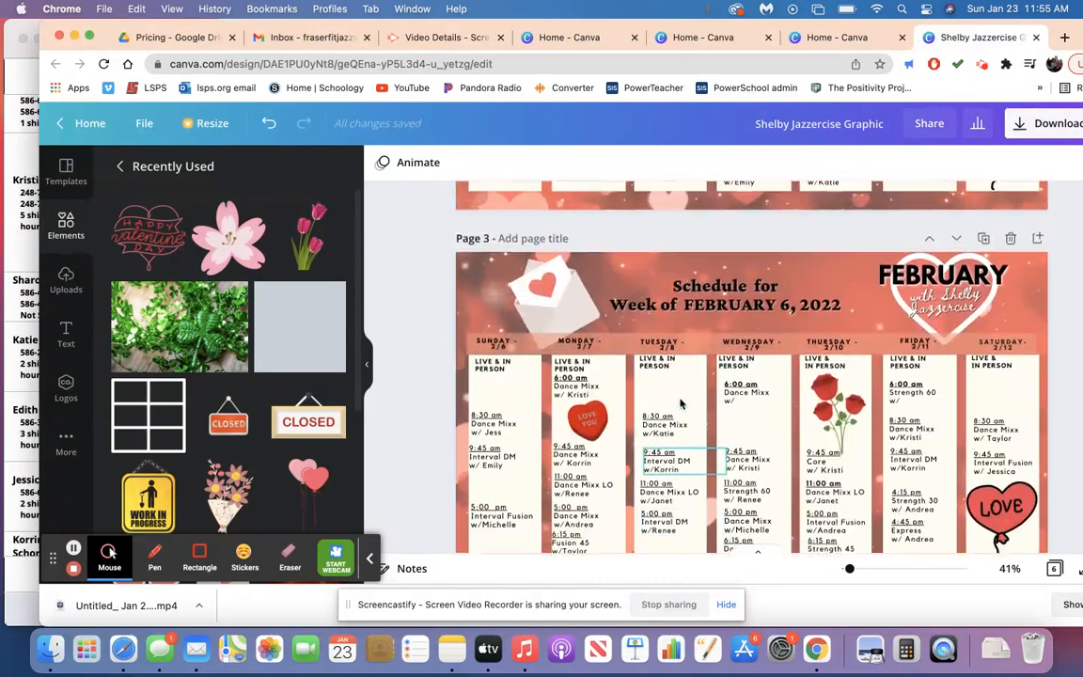
scroll(681, 403, up, 10)
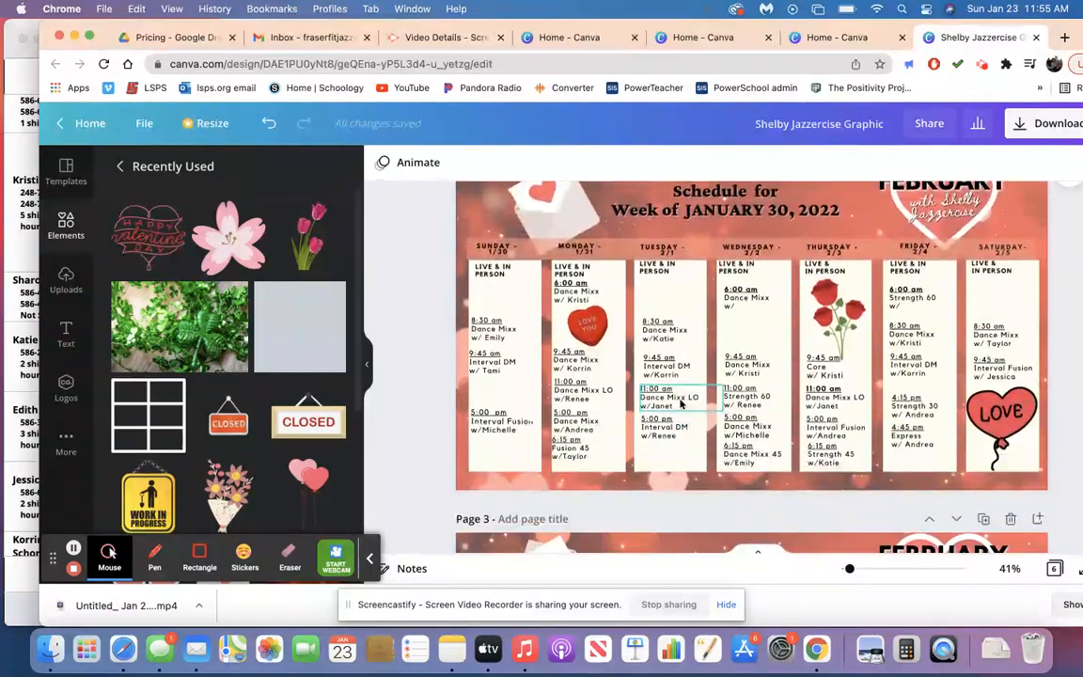
scroll(681, 402, up, 3)
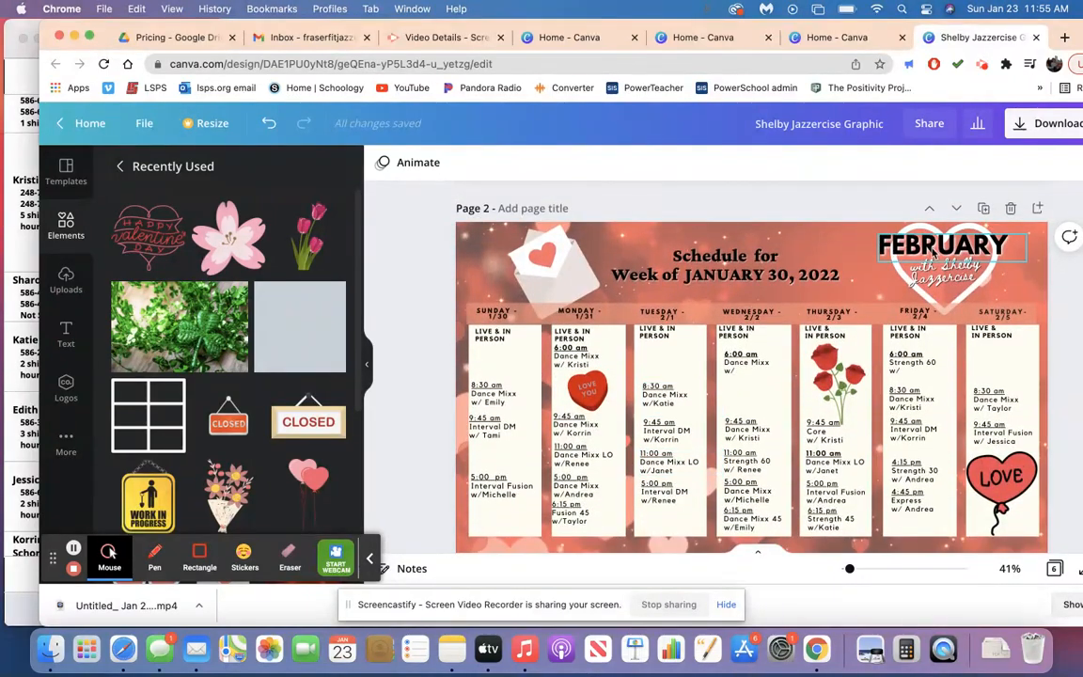
click(1069, 134)
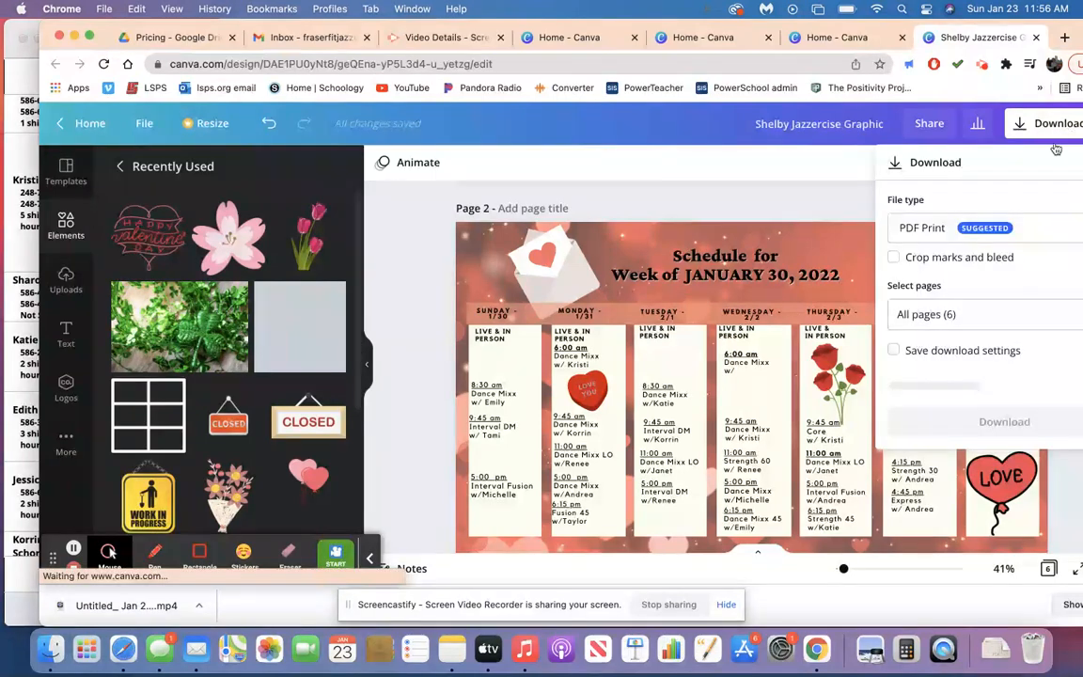
click(978, 230)
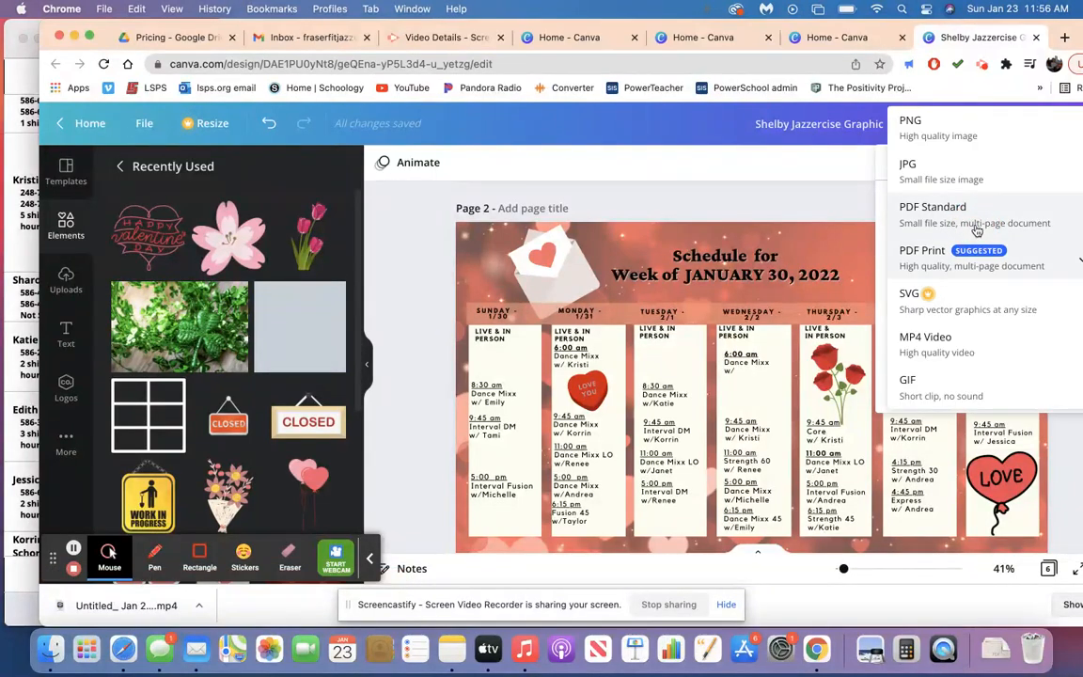
click(930, 127)
Limit the download to page 2 only instead of all pages.
click(929, 399)
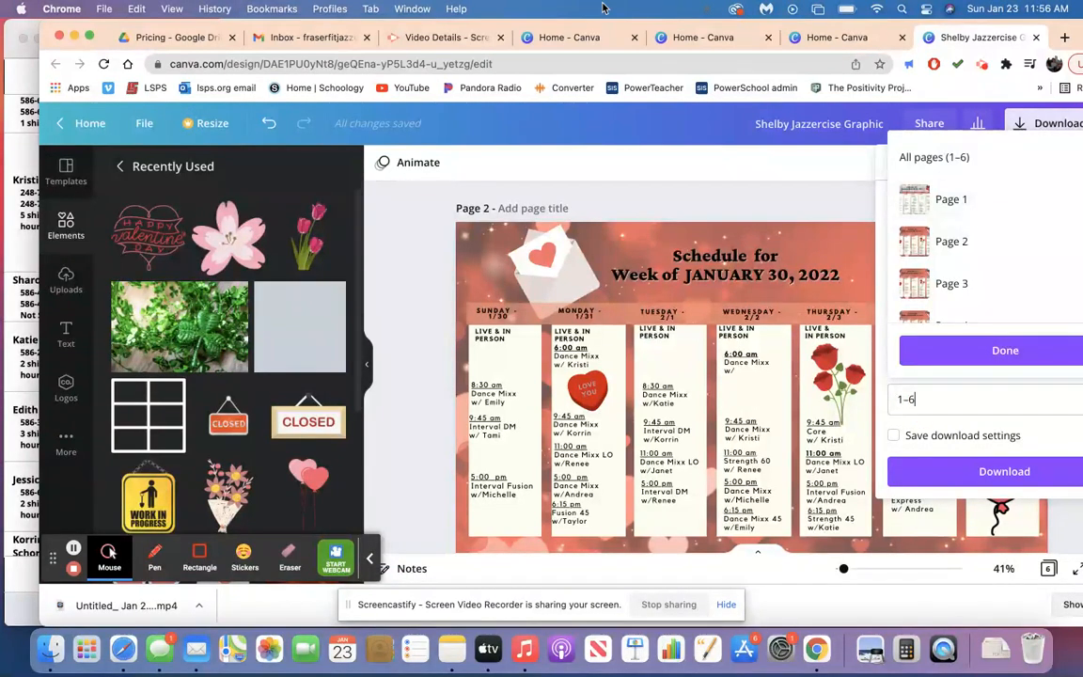
drag(360, 28, 304, 29)
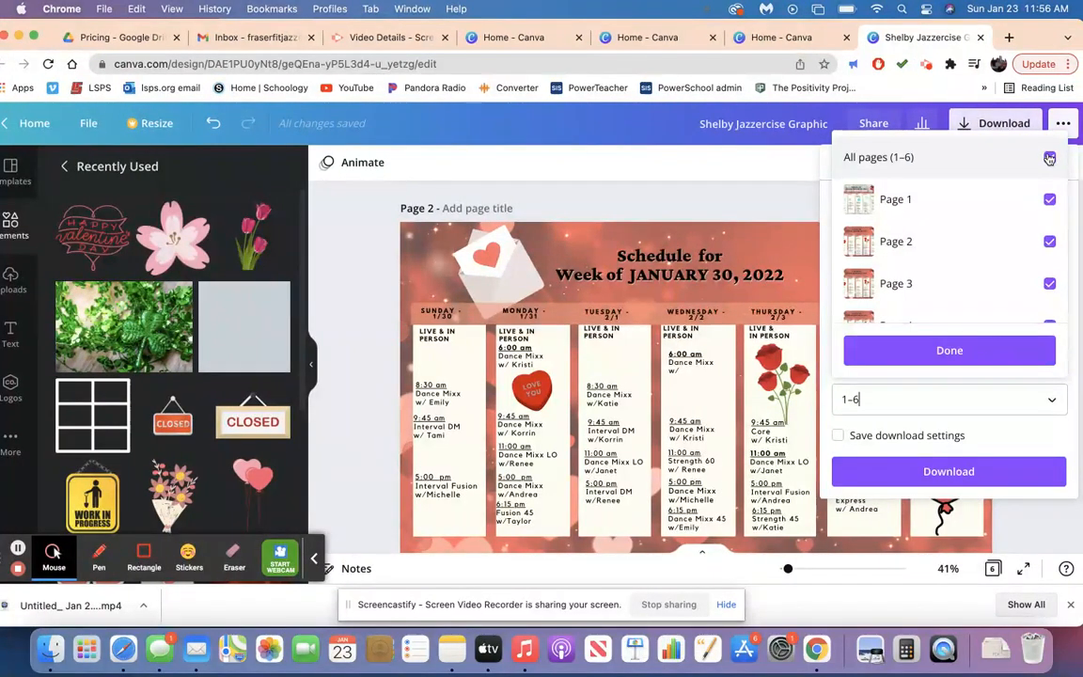
click(1048, 157)
click(1049, 244)
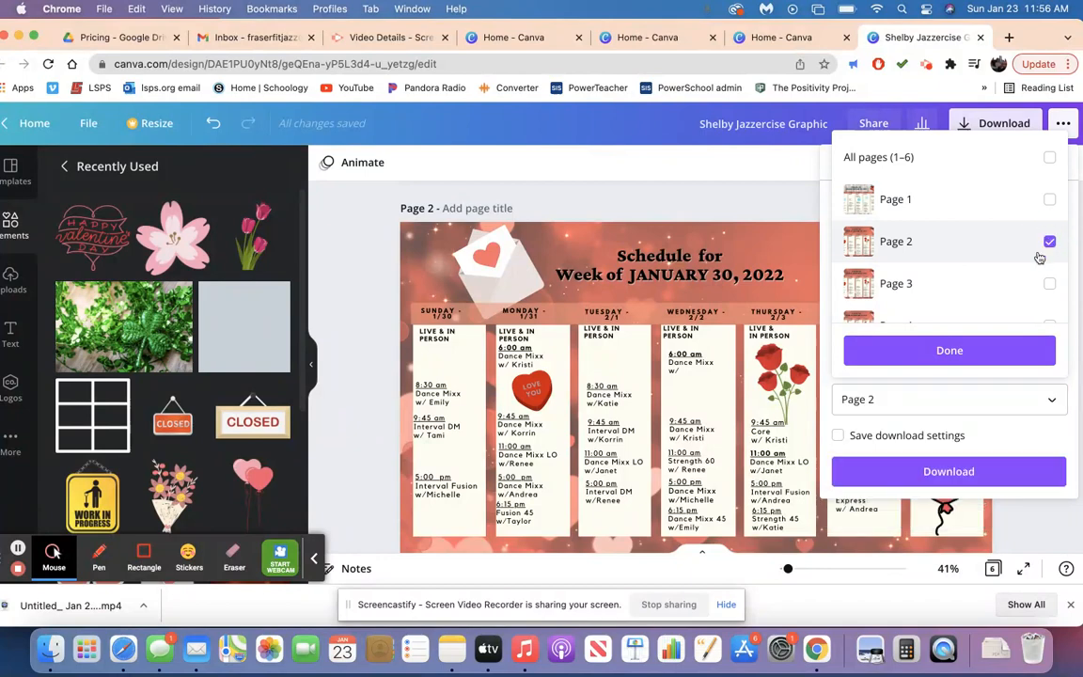
Download page 2 of the design as a PNG.
click(921, 472)
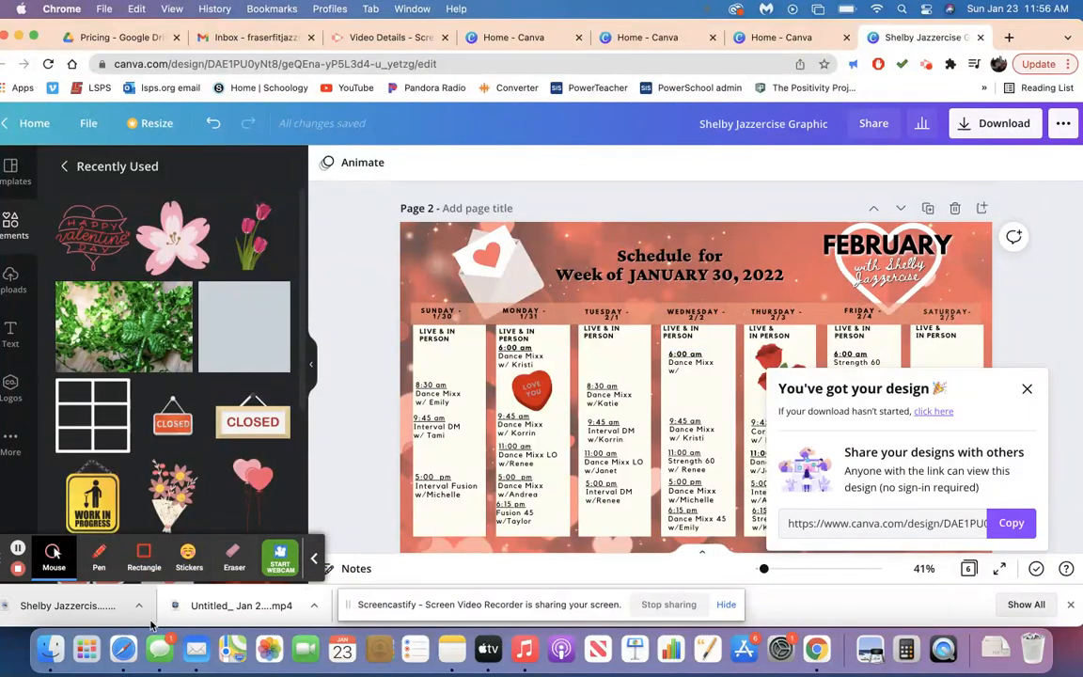
Switch to Safari, widen its window, and open the Shelby Twp. Jazzercise Dance Party Group on Facebook.
click(123, 649)
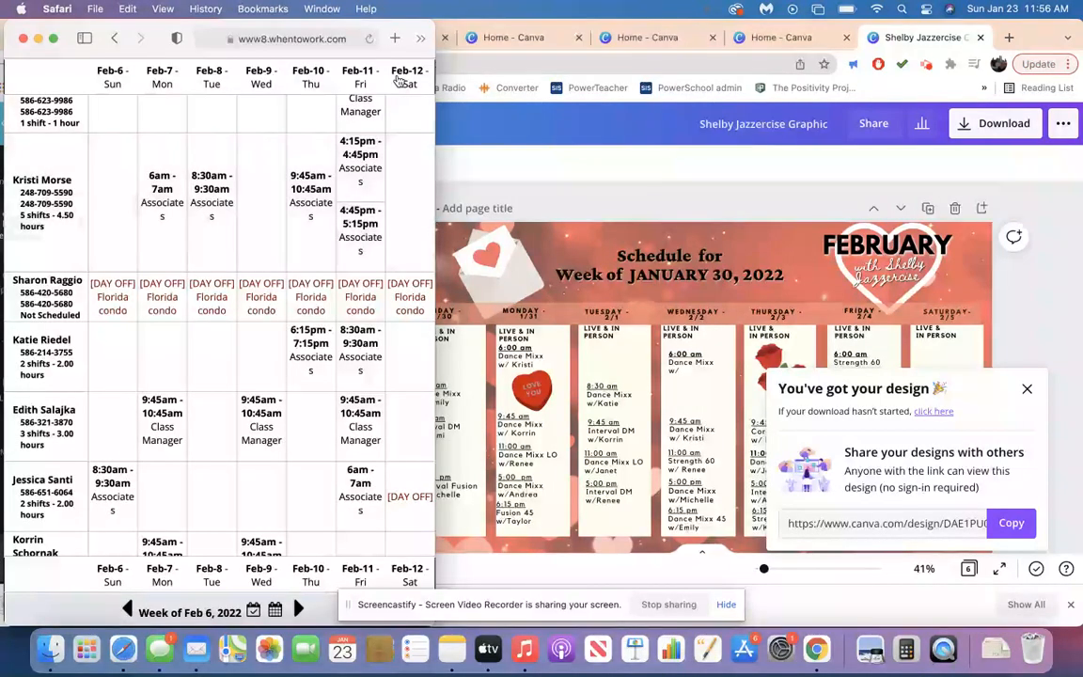
drag(436, 44, 916, 49)
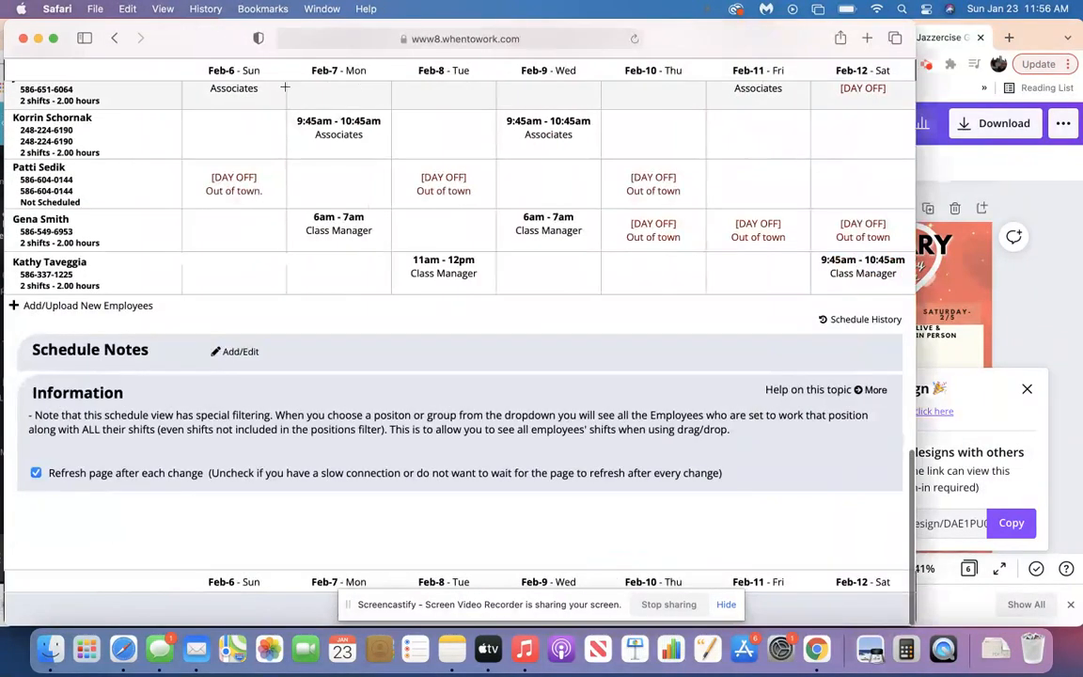
click(314, 37)
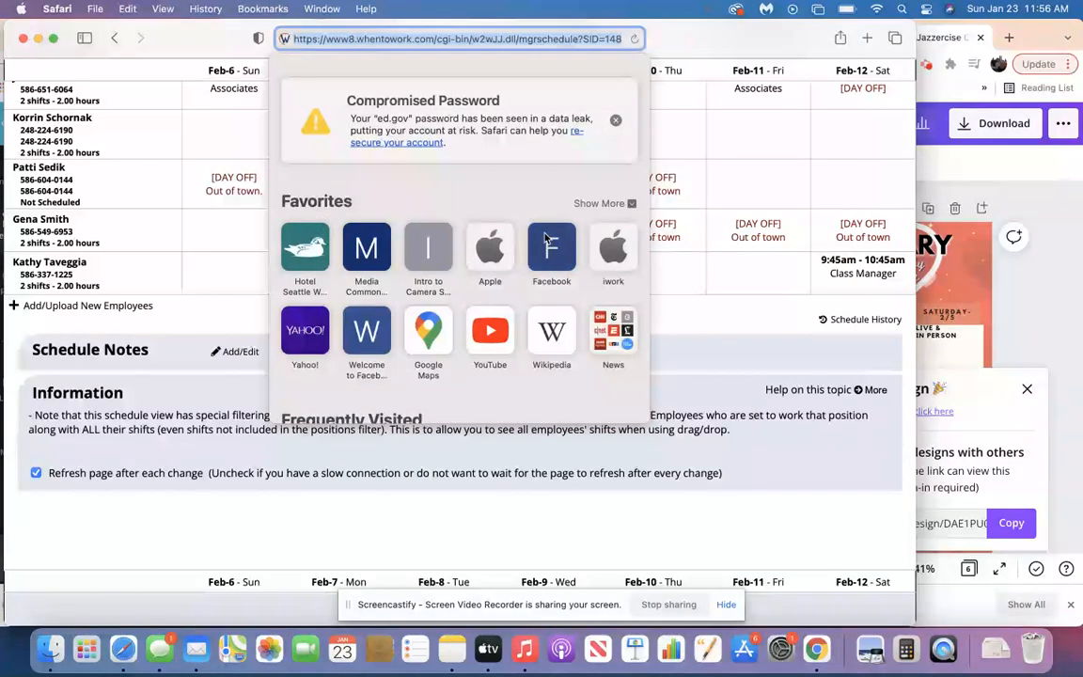
click(547, 239)
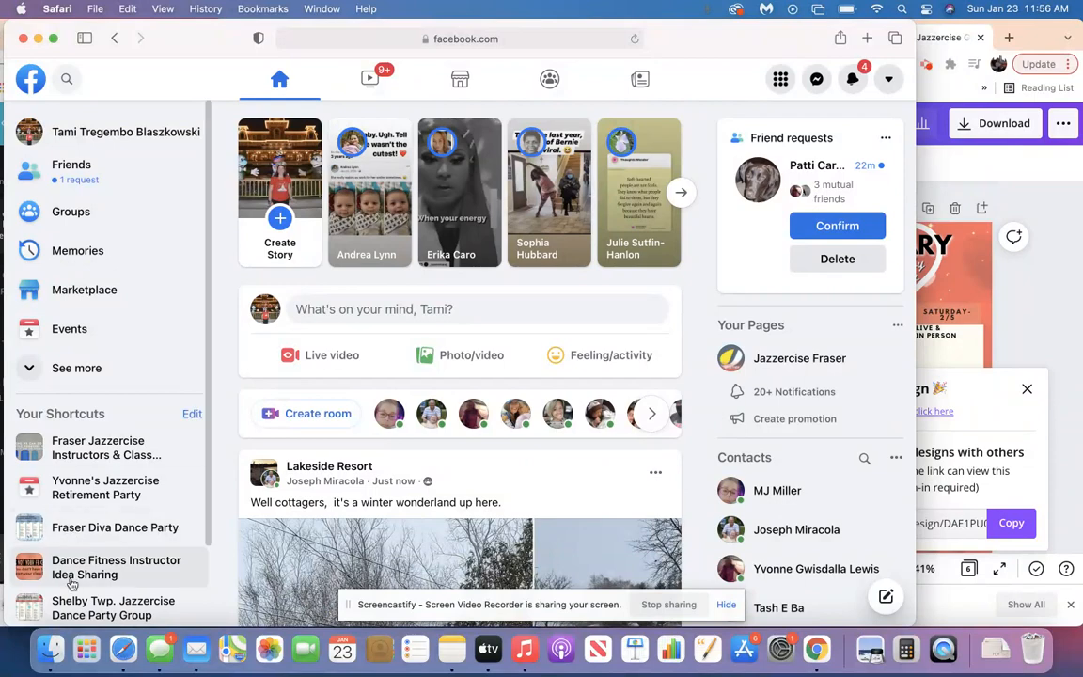
click(74, 609)
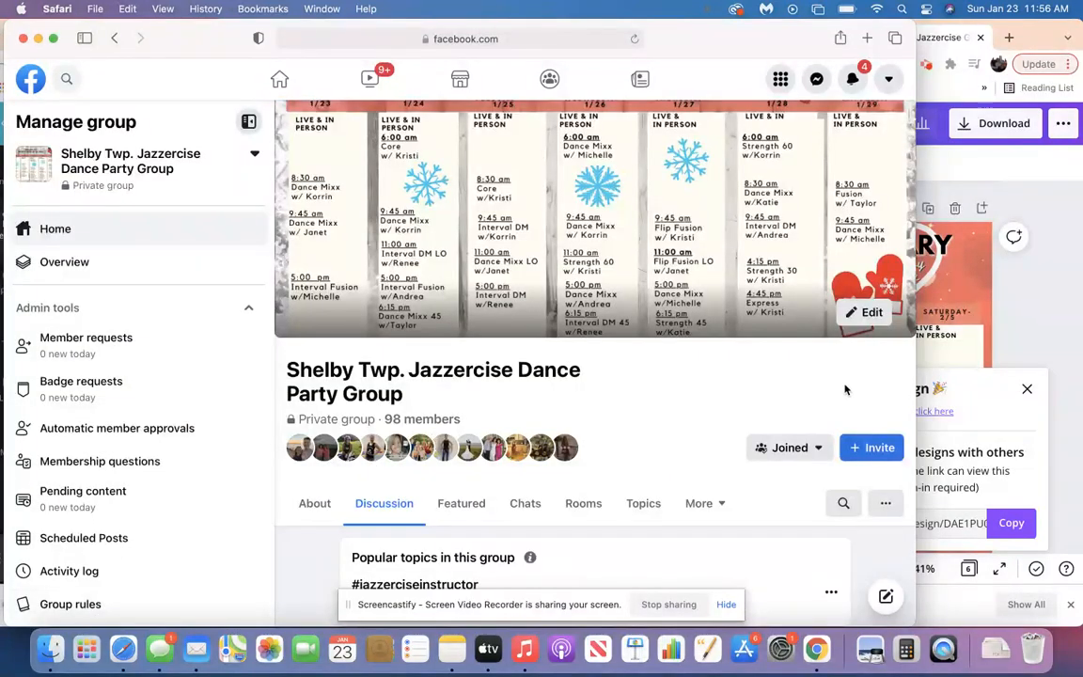
click(867, 315)
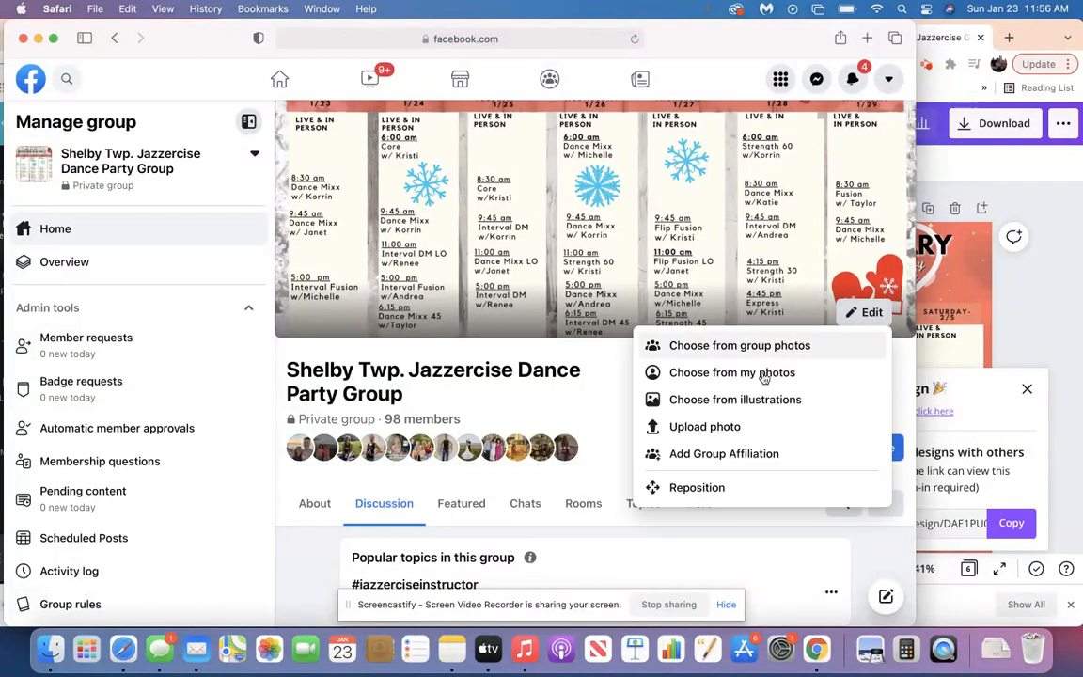
click(684, 429)
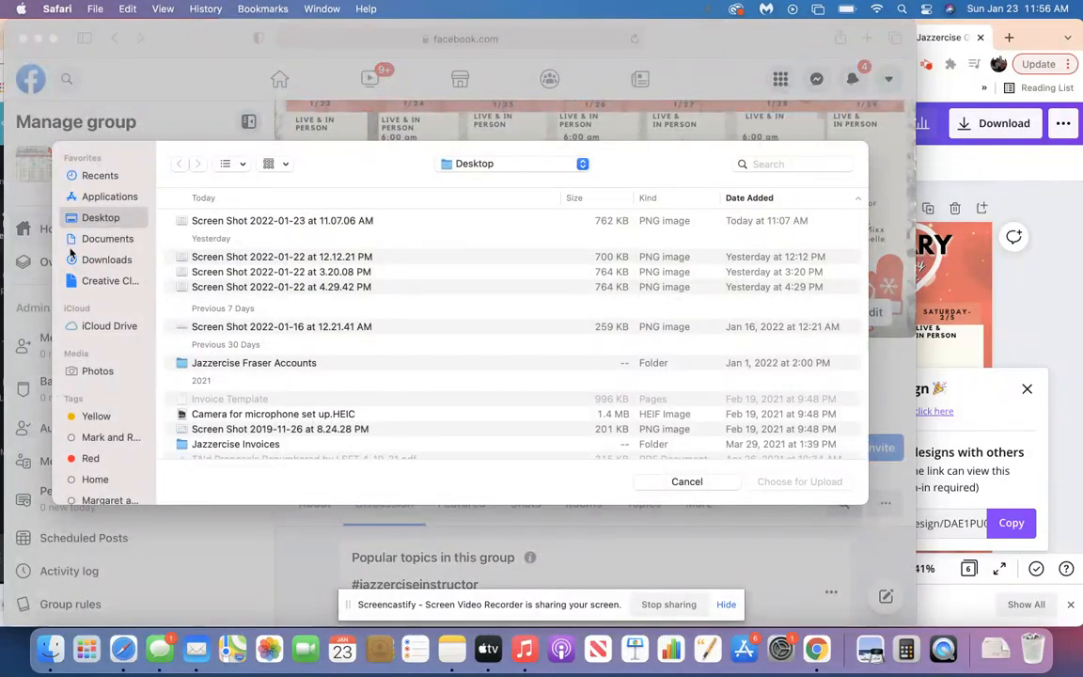
click(90, 262)
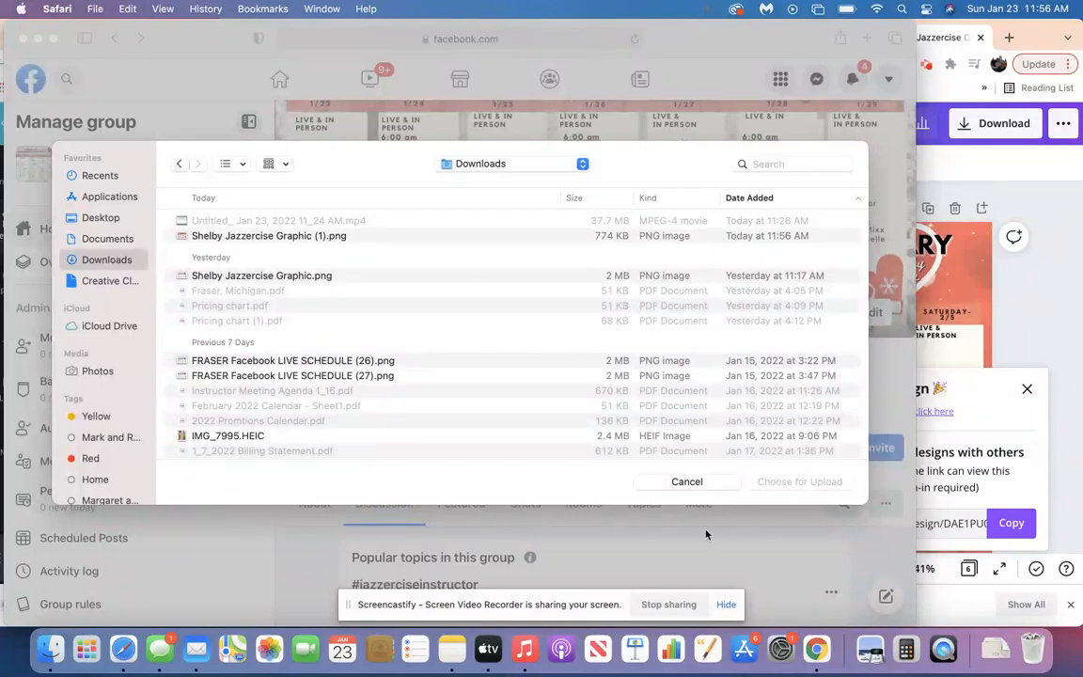
click(687, 481)
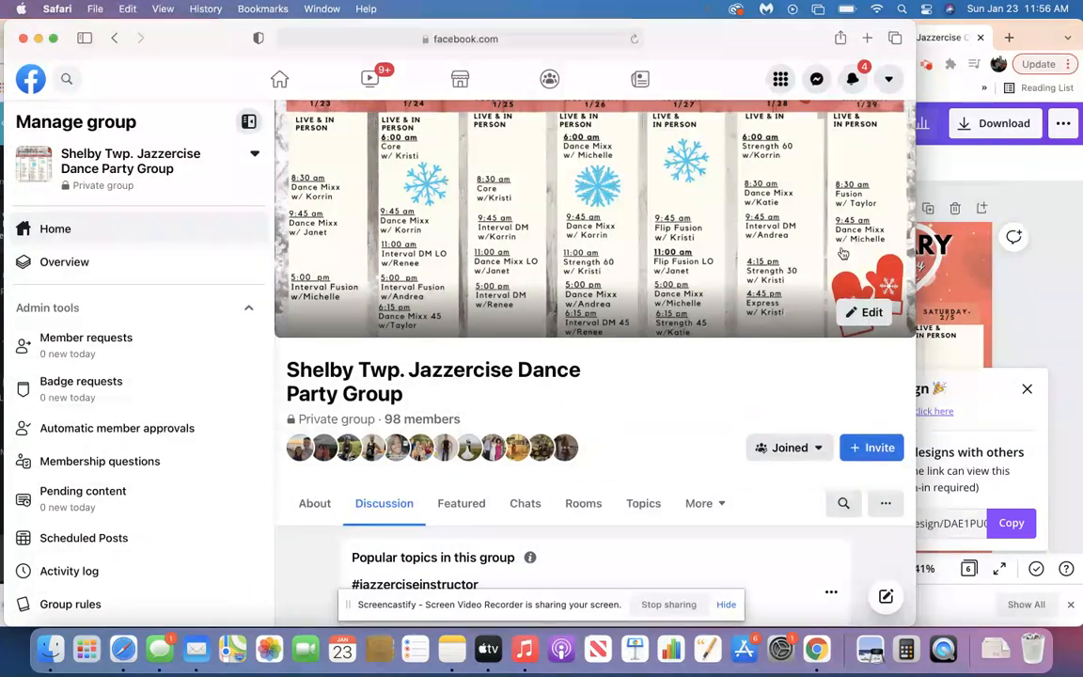
Try Shelby Jazzercise Graphic.png from Downloads as the group's cover photo, adjust its vertical position, and discard the change.
click(862, 316)
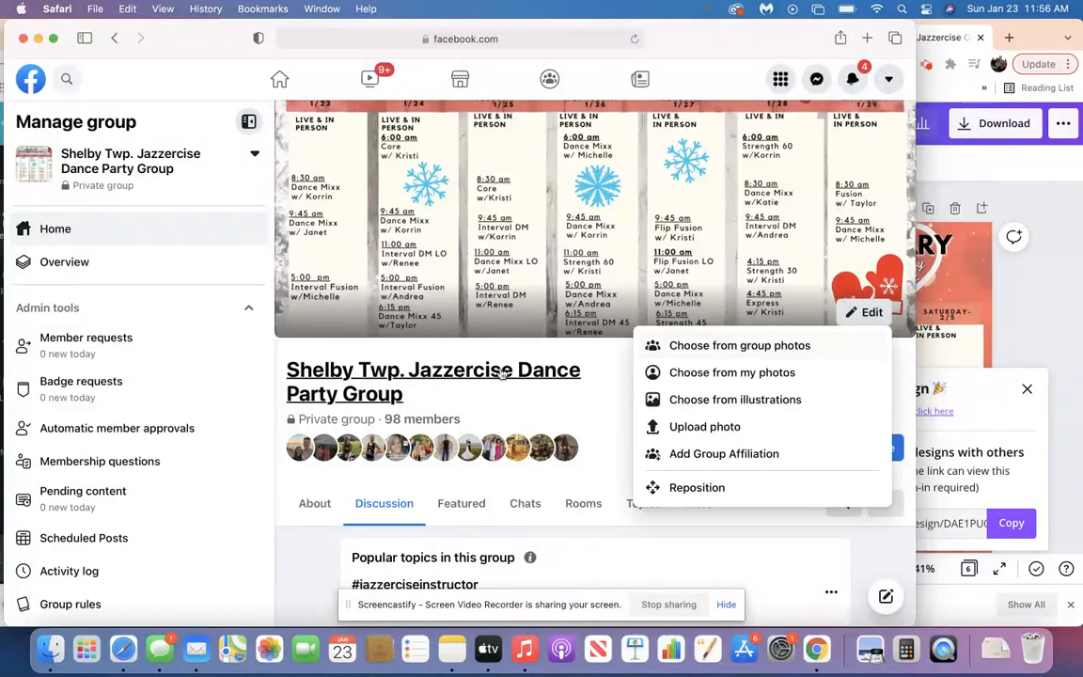
click(696, 428)
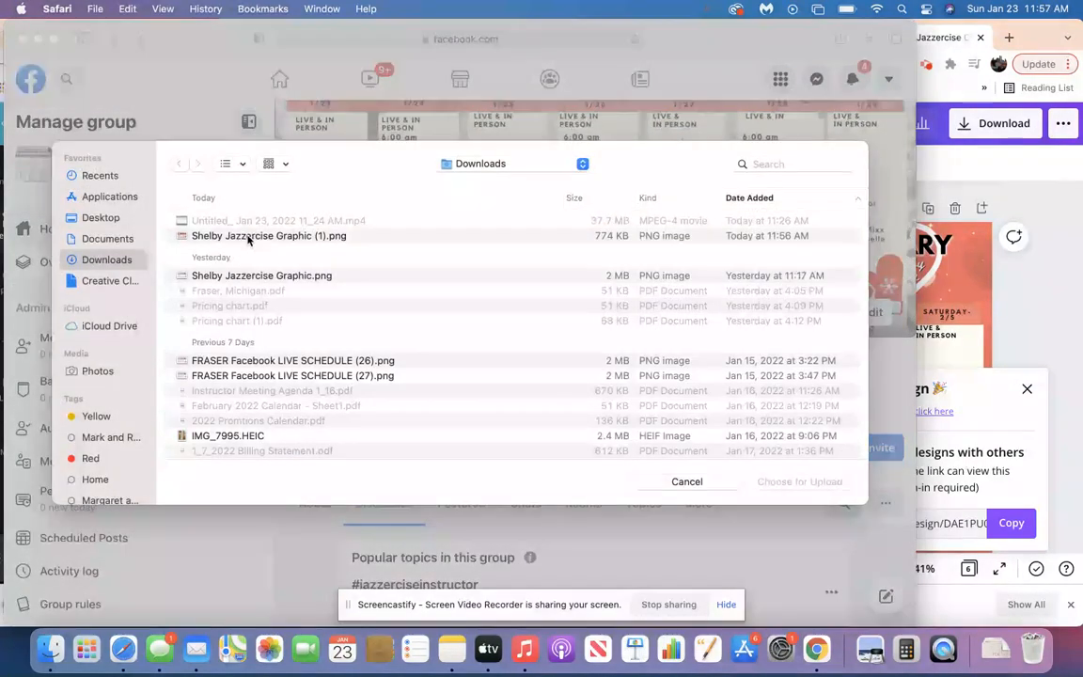
click(252, 277)
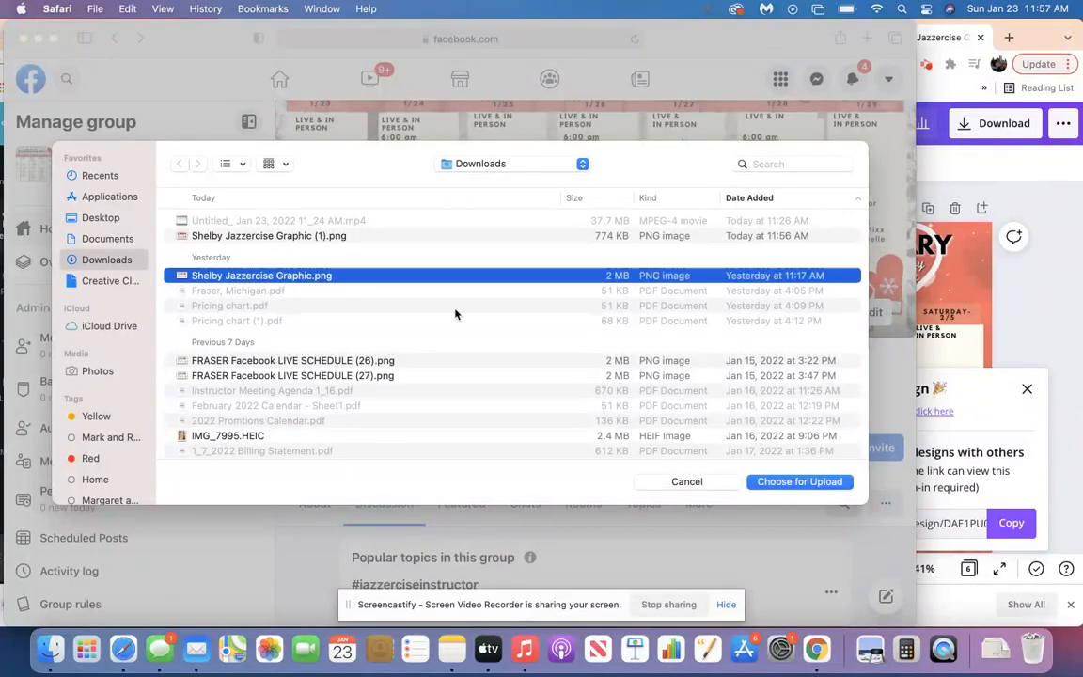
click(799, 481)
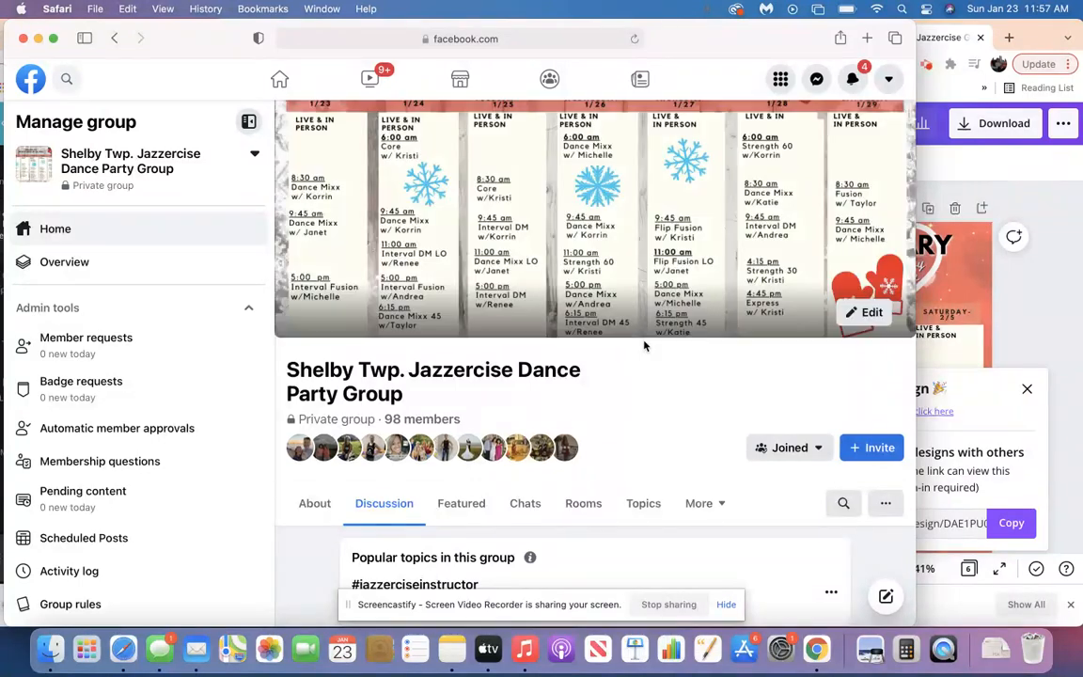
drag(600, 294, 602, 255)
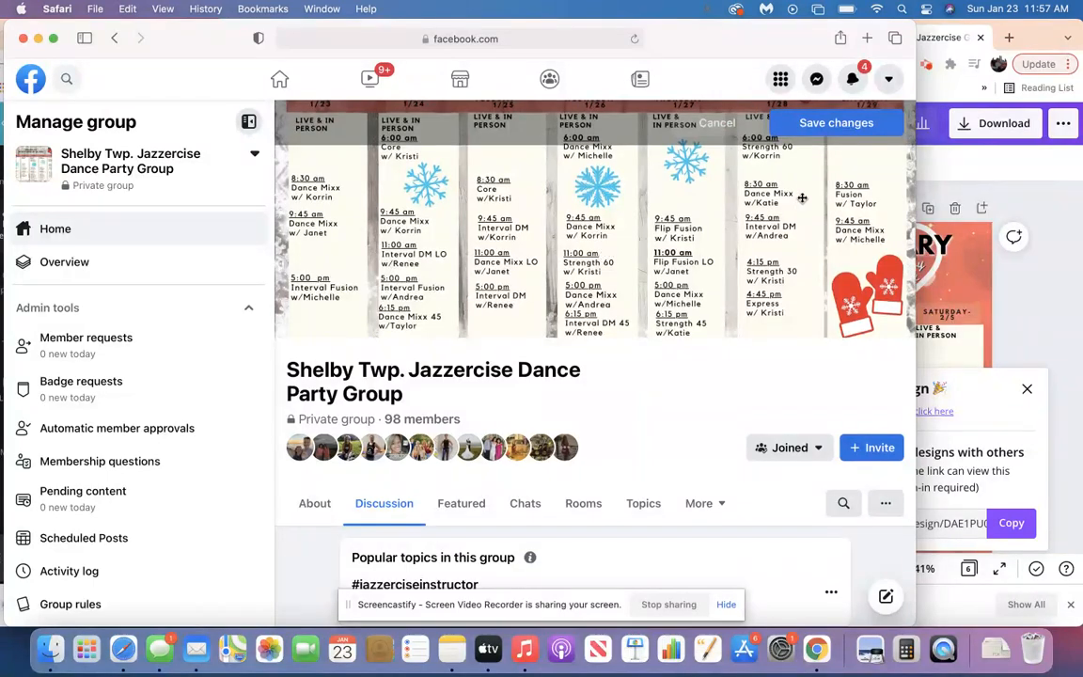
click(719, 127)
Open the options of the Week of January 23 schedule announcement in the group's discussion.
scroll(596, 436, down, 10)
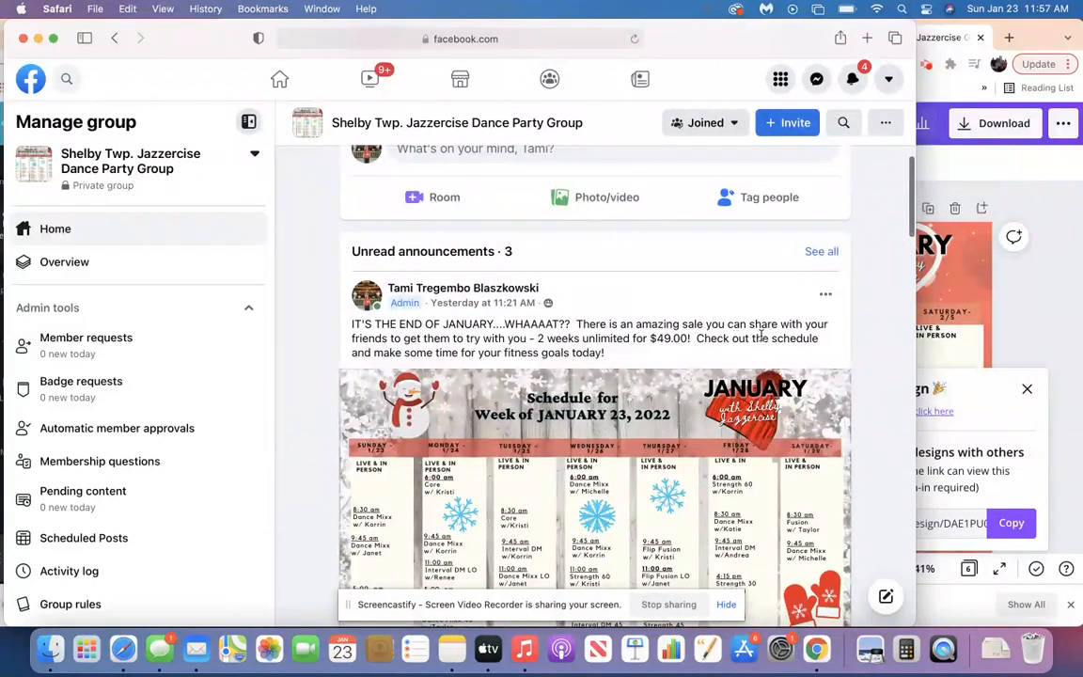
click(826, 296)
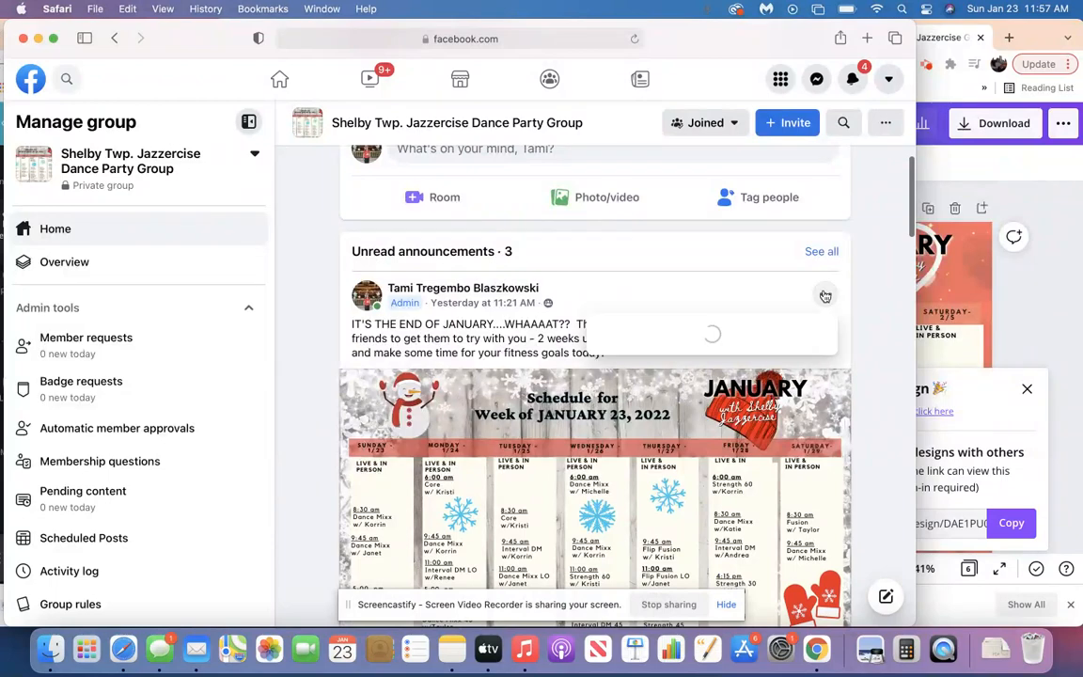
Minimize the Safari window to return to the Canva design in Chrome and dismiss the design download message.
click(39, 38)
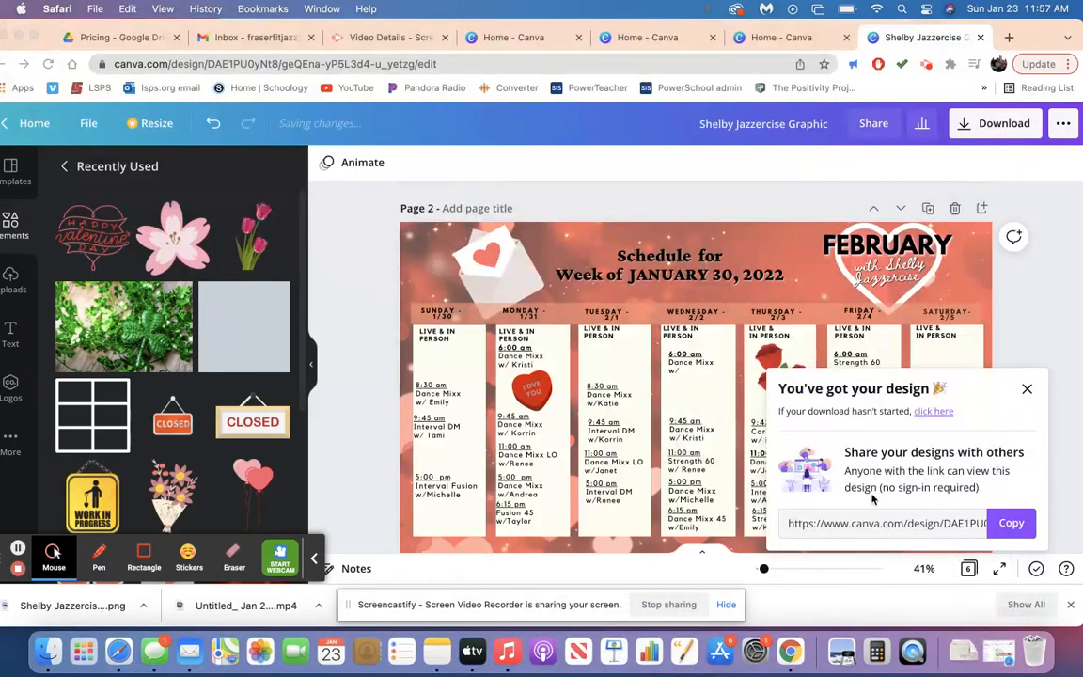
click(1026, 388)
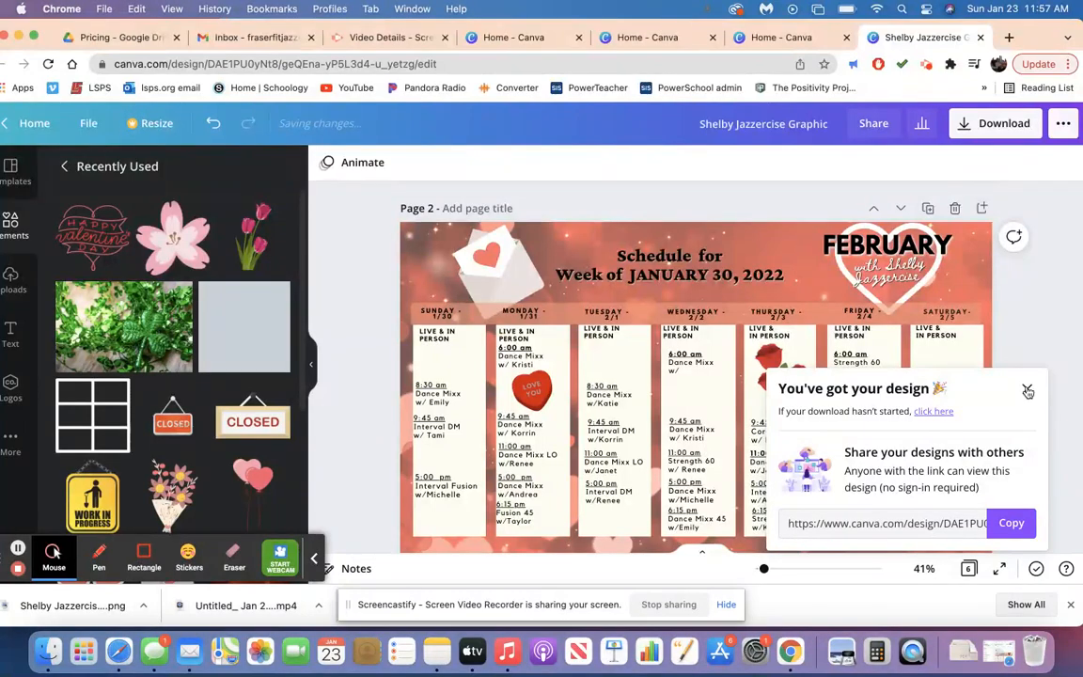
click(1026, 387)
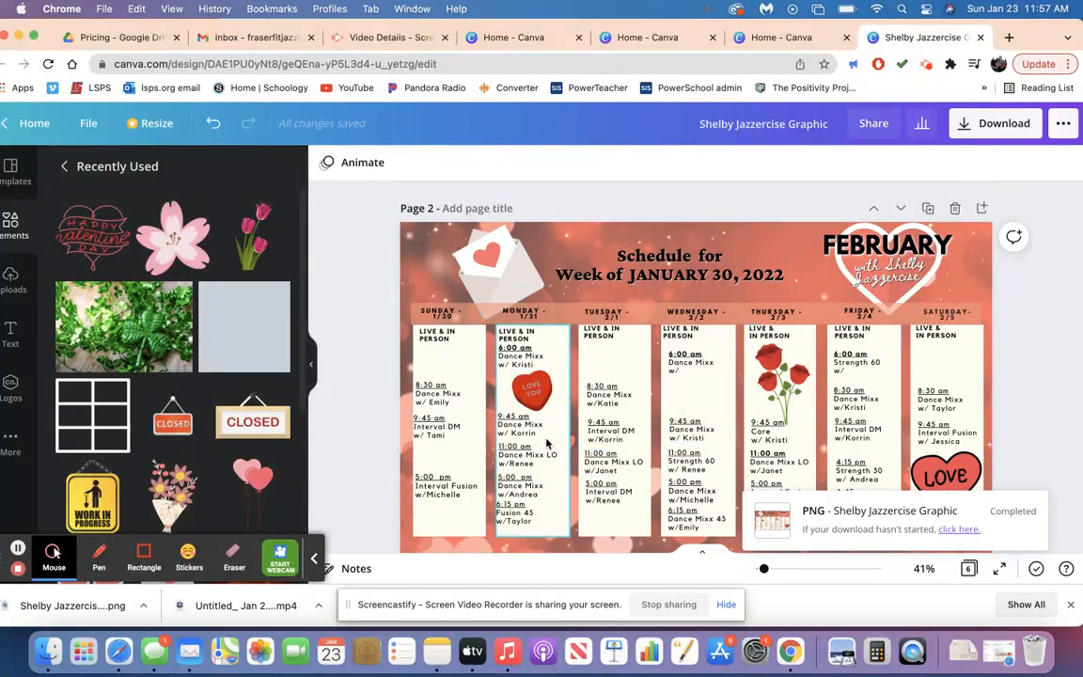
Delete the pink flower graphic from the Thursday 3/3 column on page 6.
scroll(547, 443, down, 15)
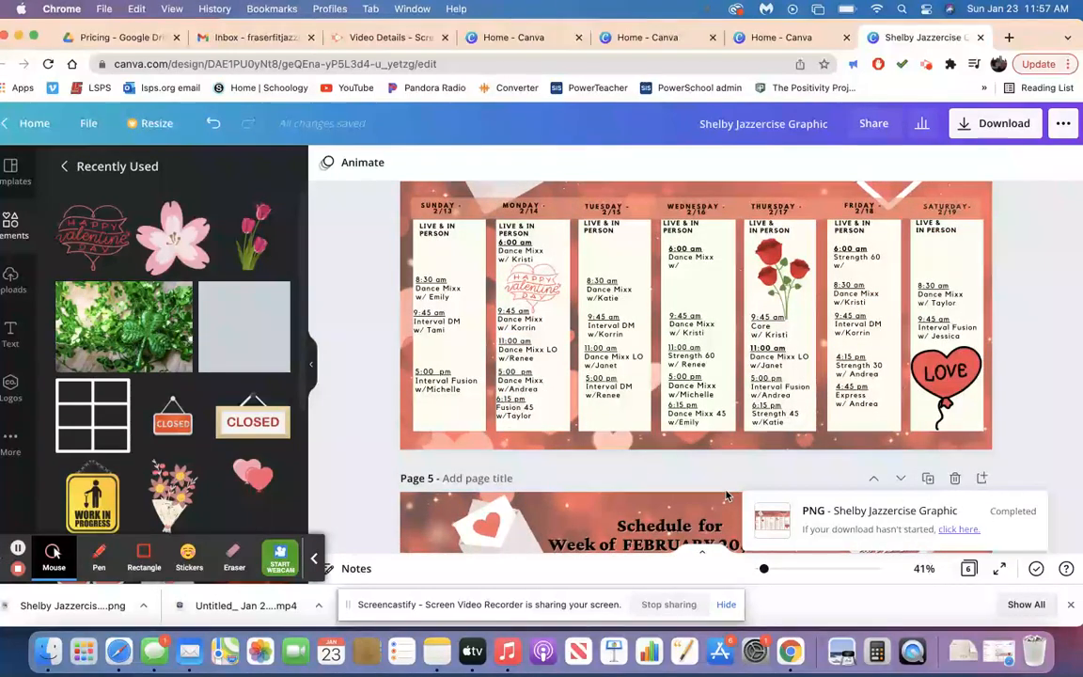
scroll(402, 406, down, 5)
scroll(401, 406, down, 5)
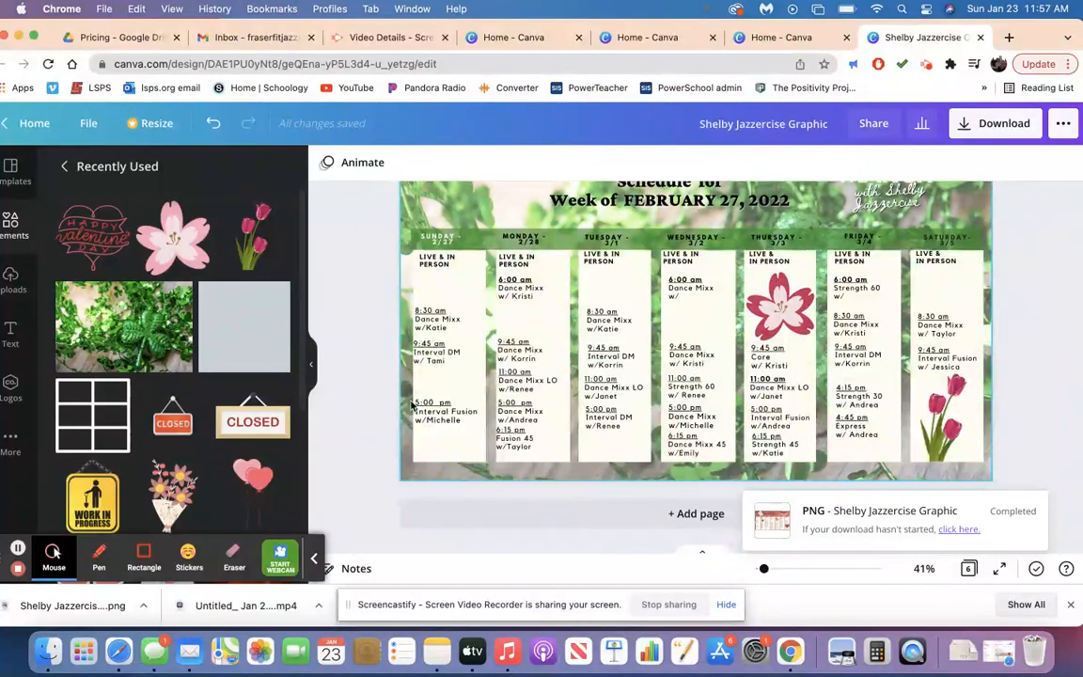
click(779, 318)
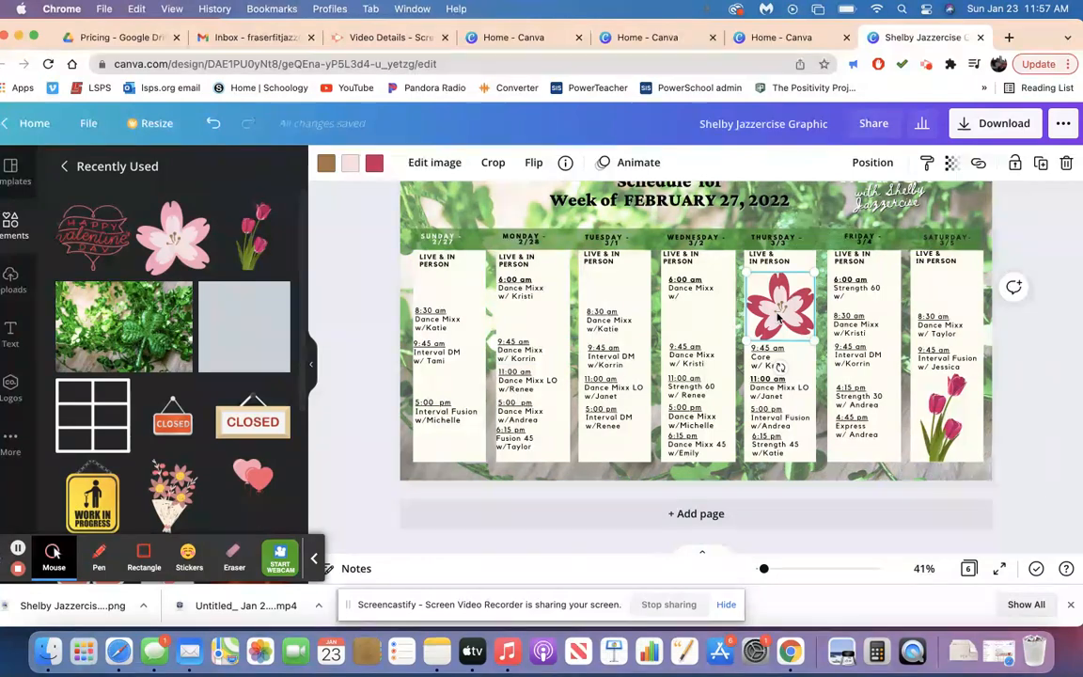
key(BackSpace)
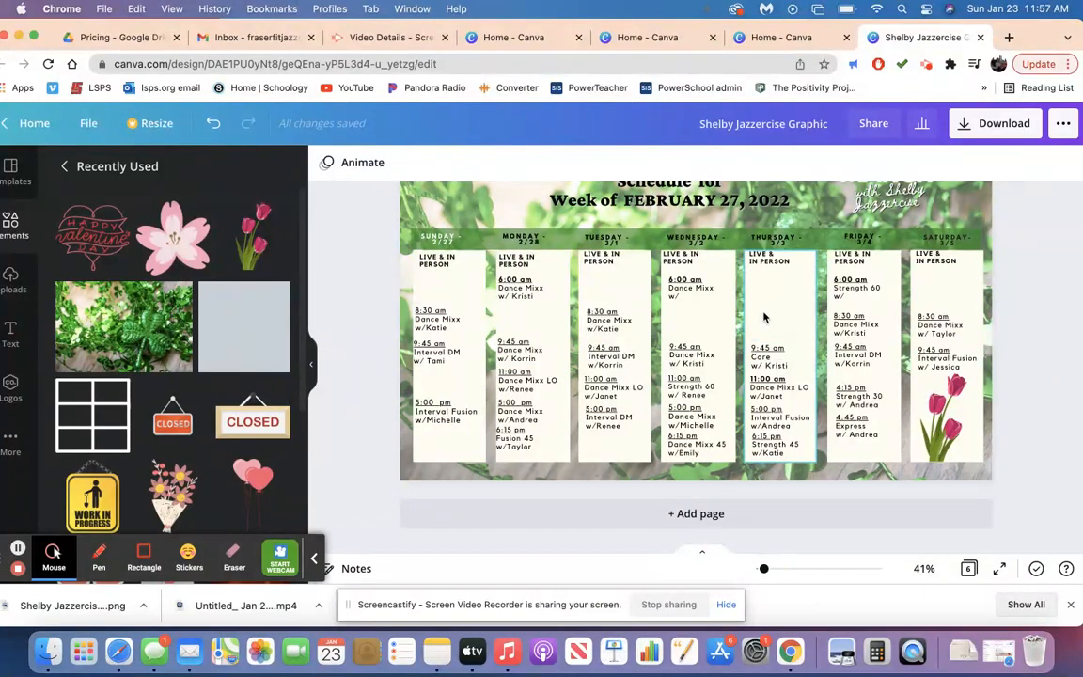
scroll(764, 318, up, 10)
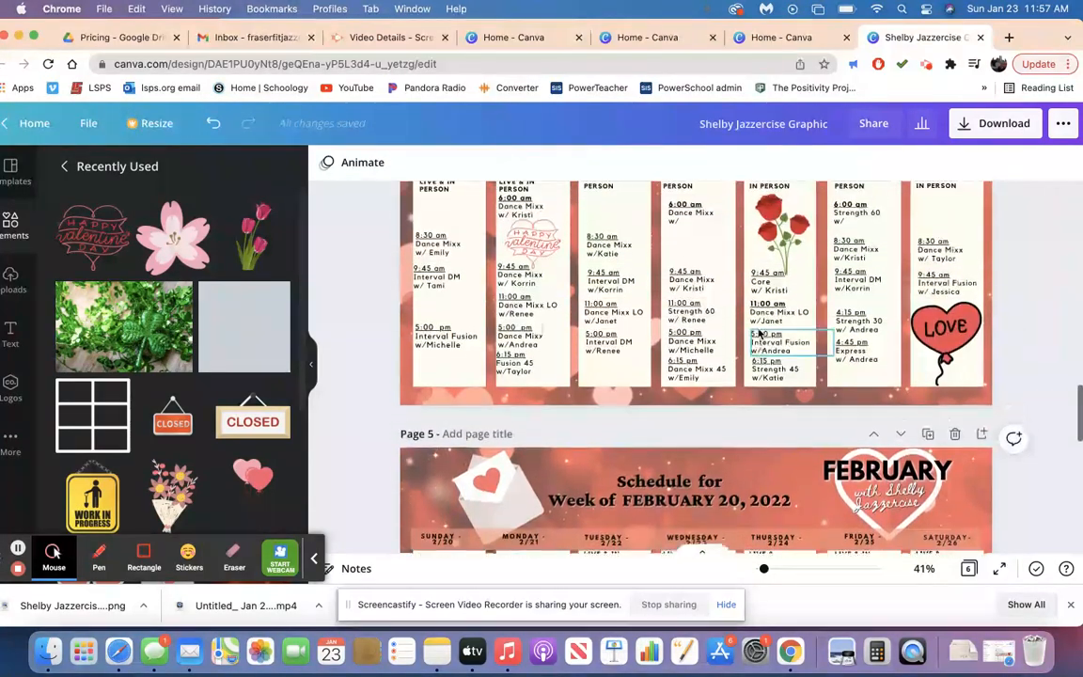
scroll(760, 332, up, 1)
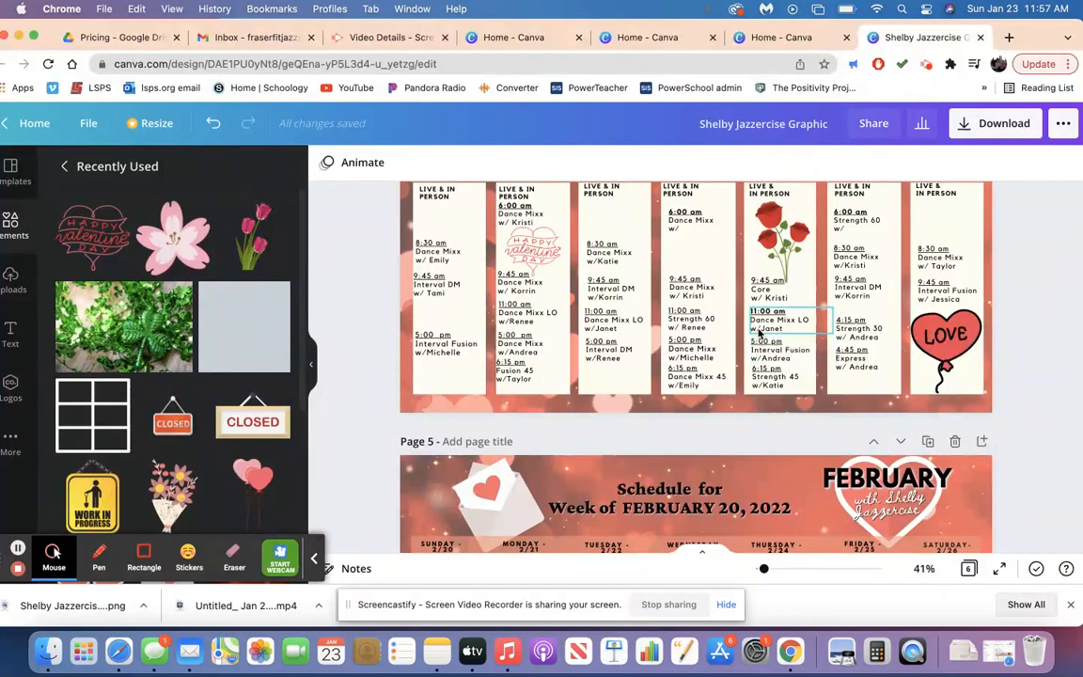